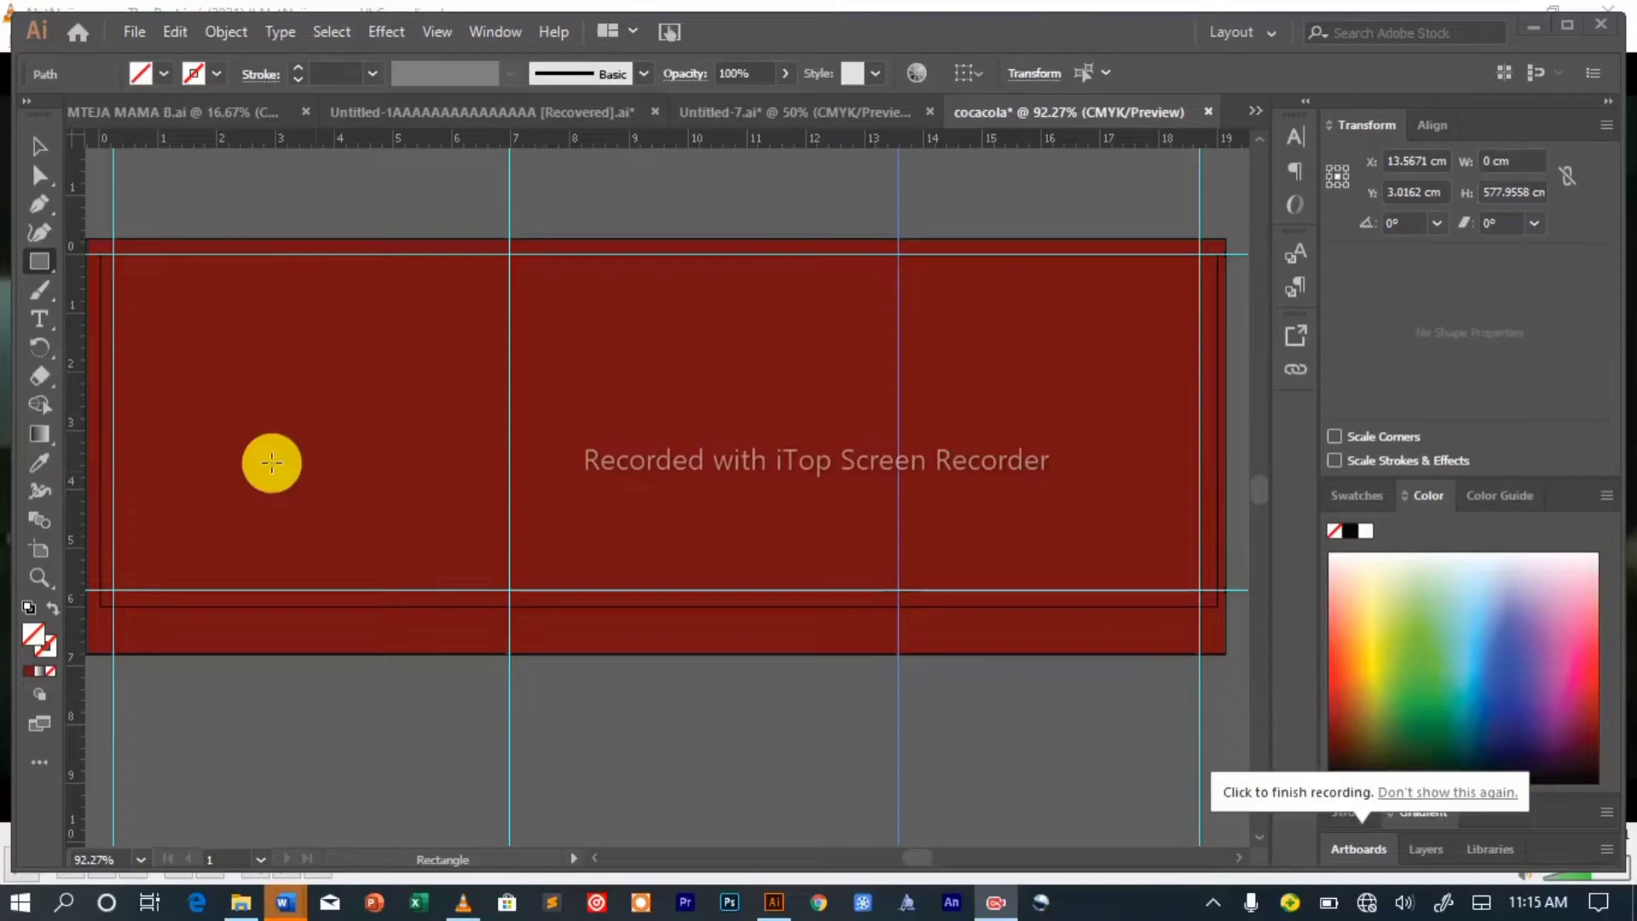
# Add the text "furusana" in the label's upper-left area with a white fill and the Admiration Pains font.
pyautogui.press('t')
pyautogui.click(122, 306)
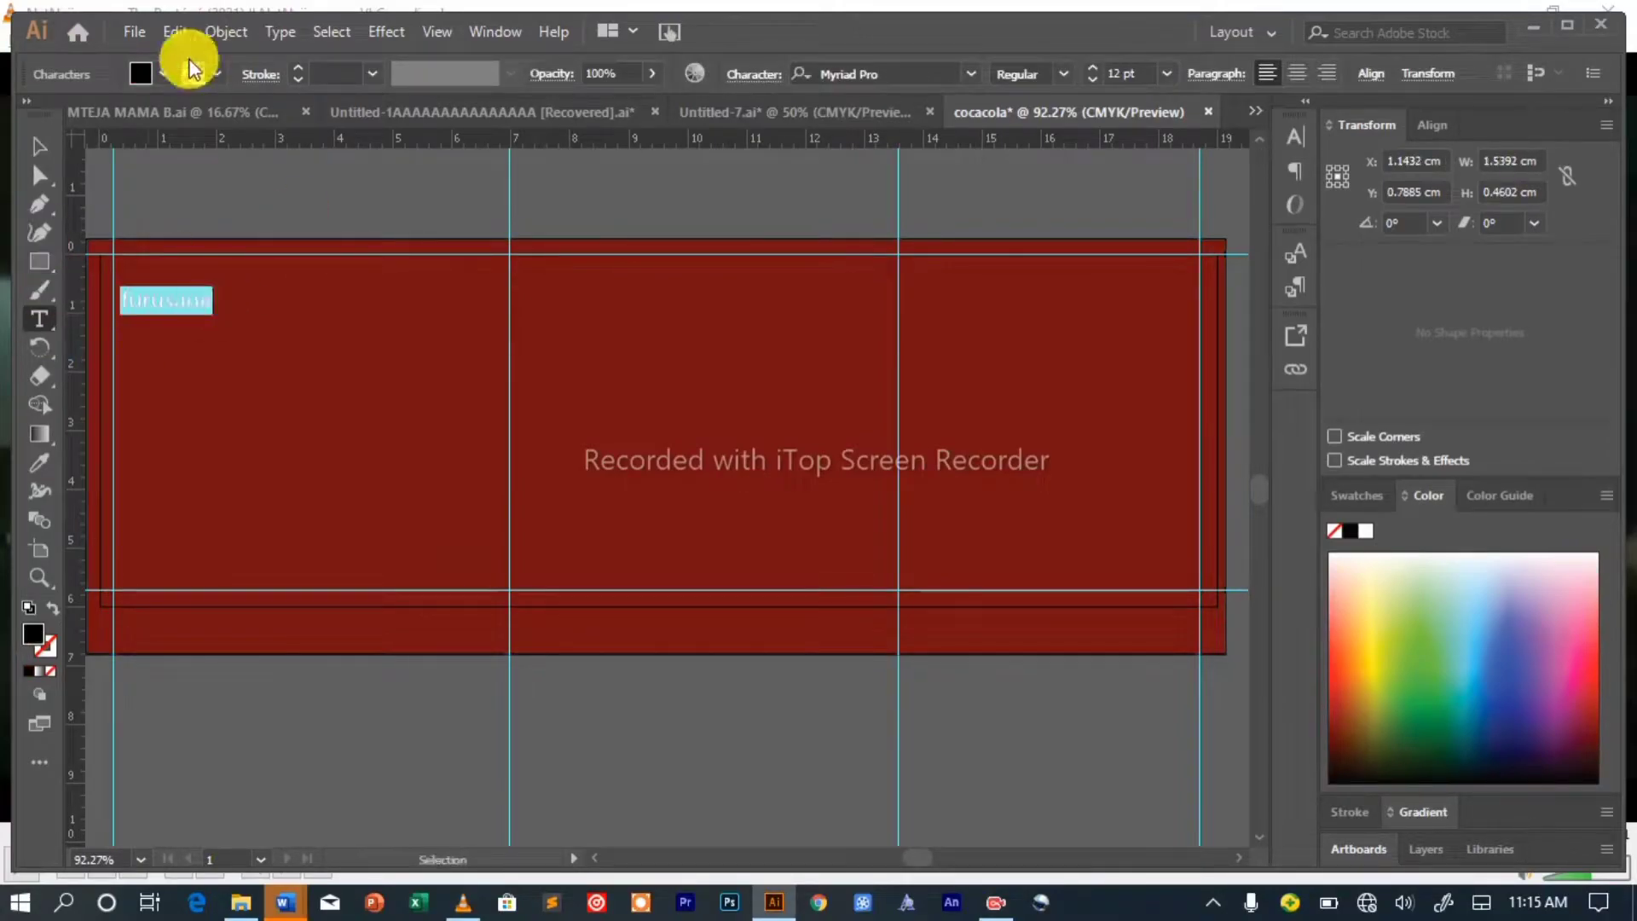
pyautogui.click(163, 73)
pyautogui.click(62, 116)
pyautogui.click(968, 77)
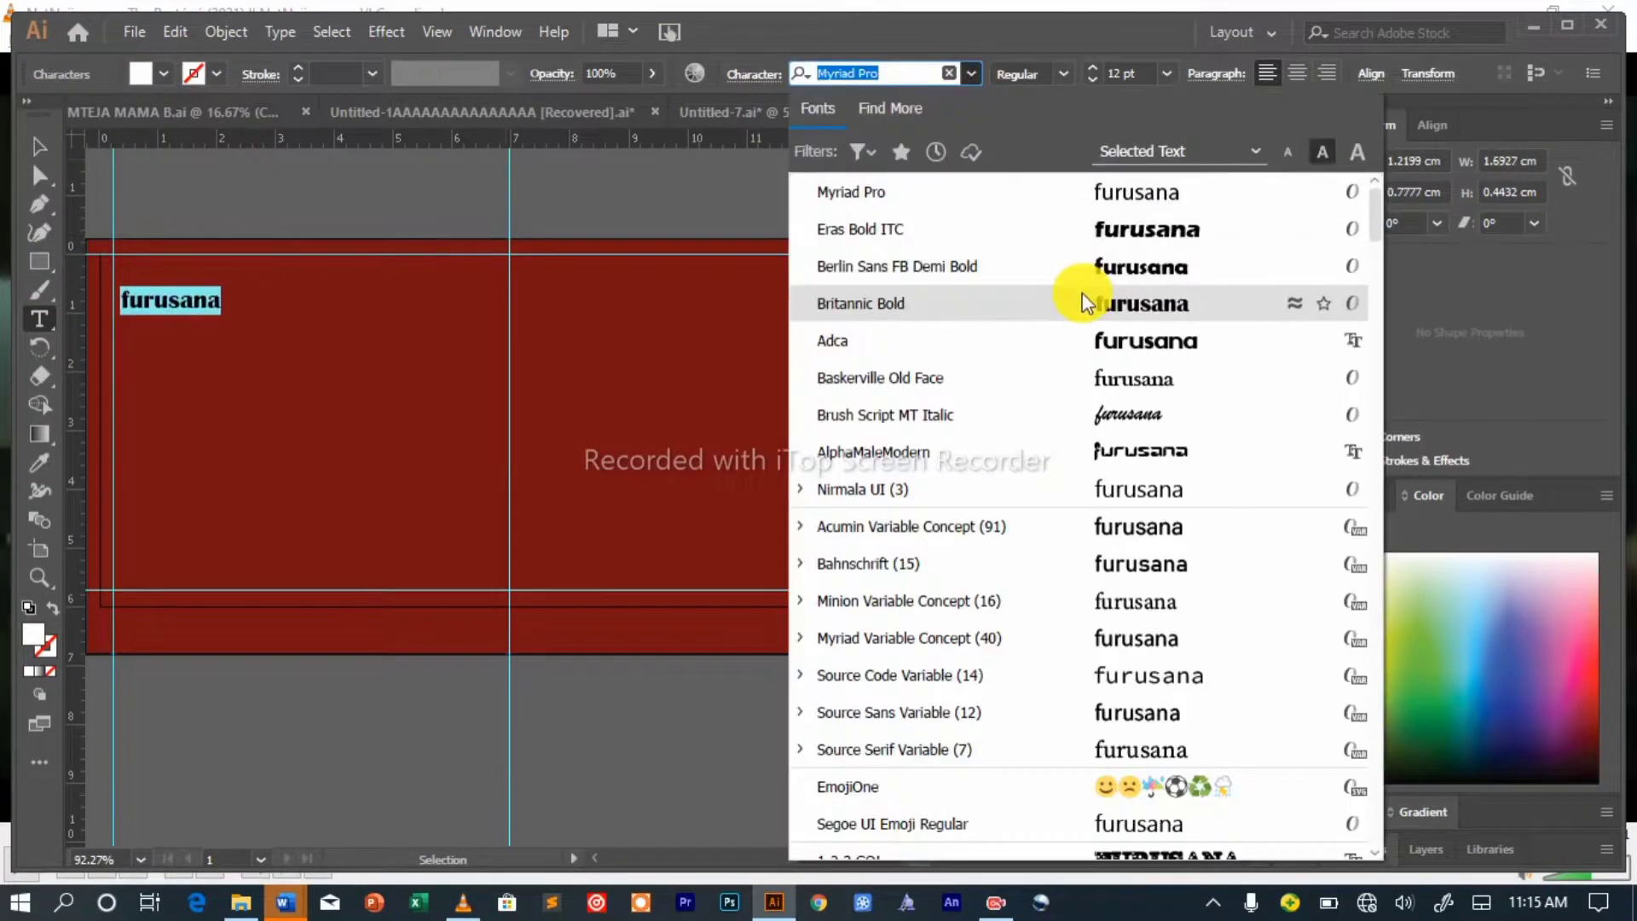
pyautogui.scroll(-5, 1108, 426)
pyautogui.click(1153, 631)
# Enlarge the "furusana" text and nudge it into the corner formed by the label's upper and left guides.
pyautogui.click(38, 146)
pyautogui.moveTo(223, 295); pyautogui.dragTo(271, 294)
pyautogui.moveTo(187, 322); pyautogui.dragTo(295, 306)
pyautogui.press('Right')
pyautogui.press('Right')
pyautogui.press('Right')
pyautogui.press('Right')
pyautogui.press('Right')
pyautogui.press('Up')
pyautogui.press('Up')
pyautogui.press('Up')
pyautogui.press('Up')
pyautogui.click(275, 746)
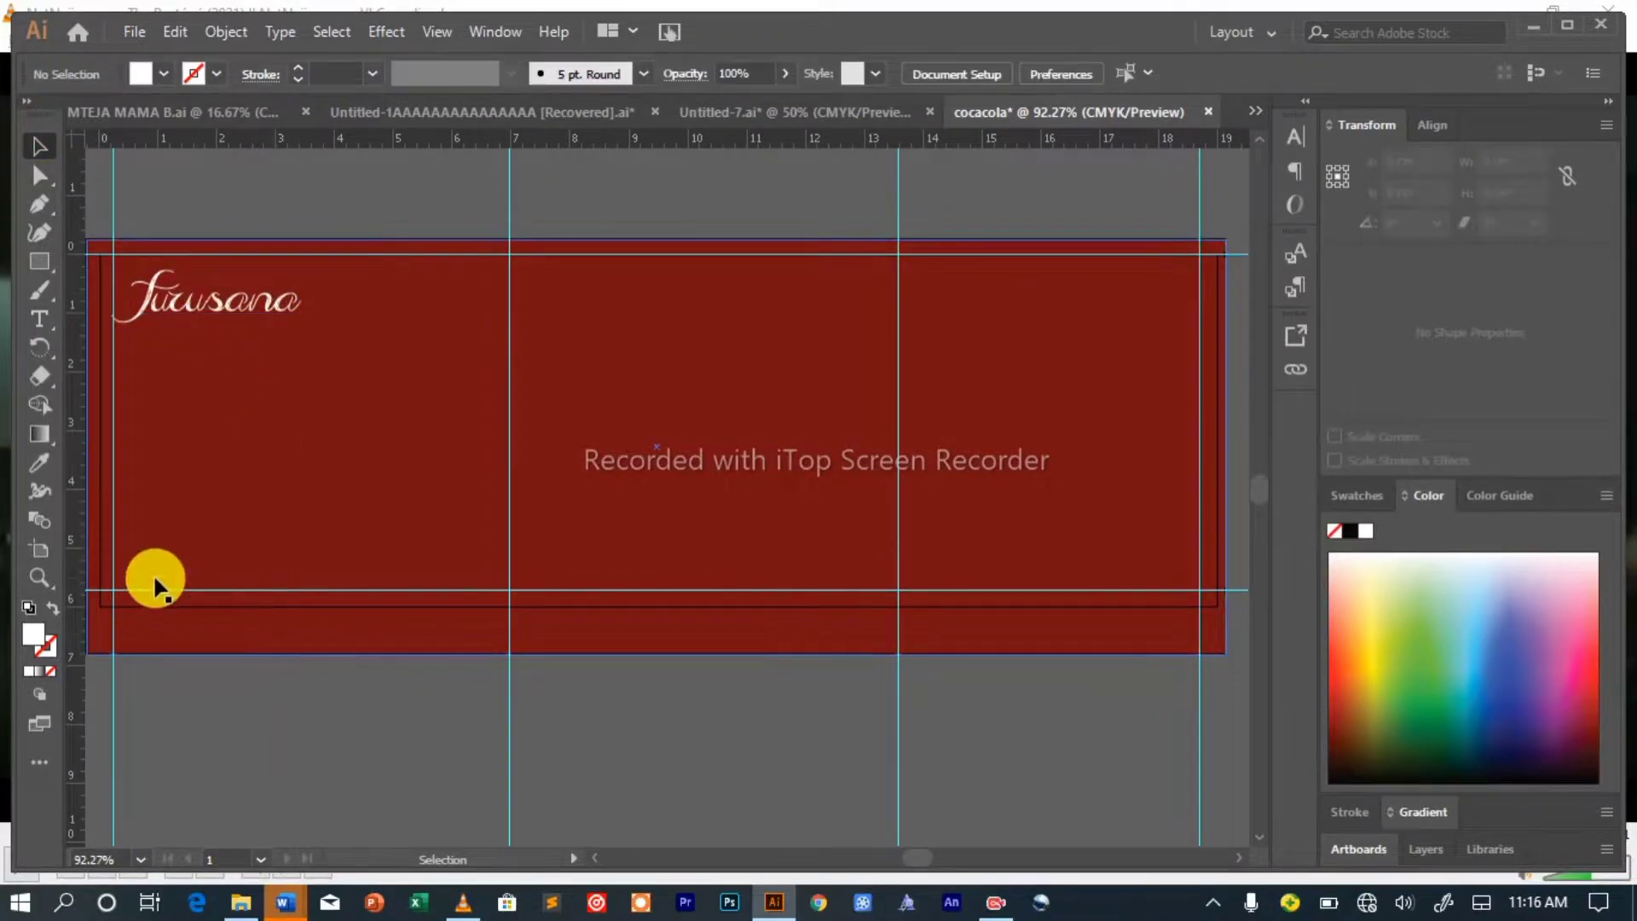
# Add the text "product of" below the artboard in Agency FB with a white fill.
pyautogui.press('t')
pyautogui.click(220, 733)
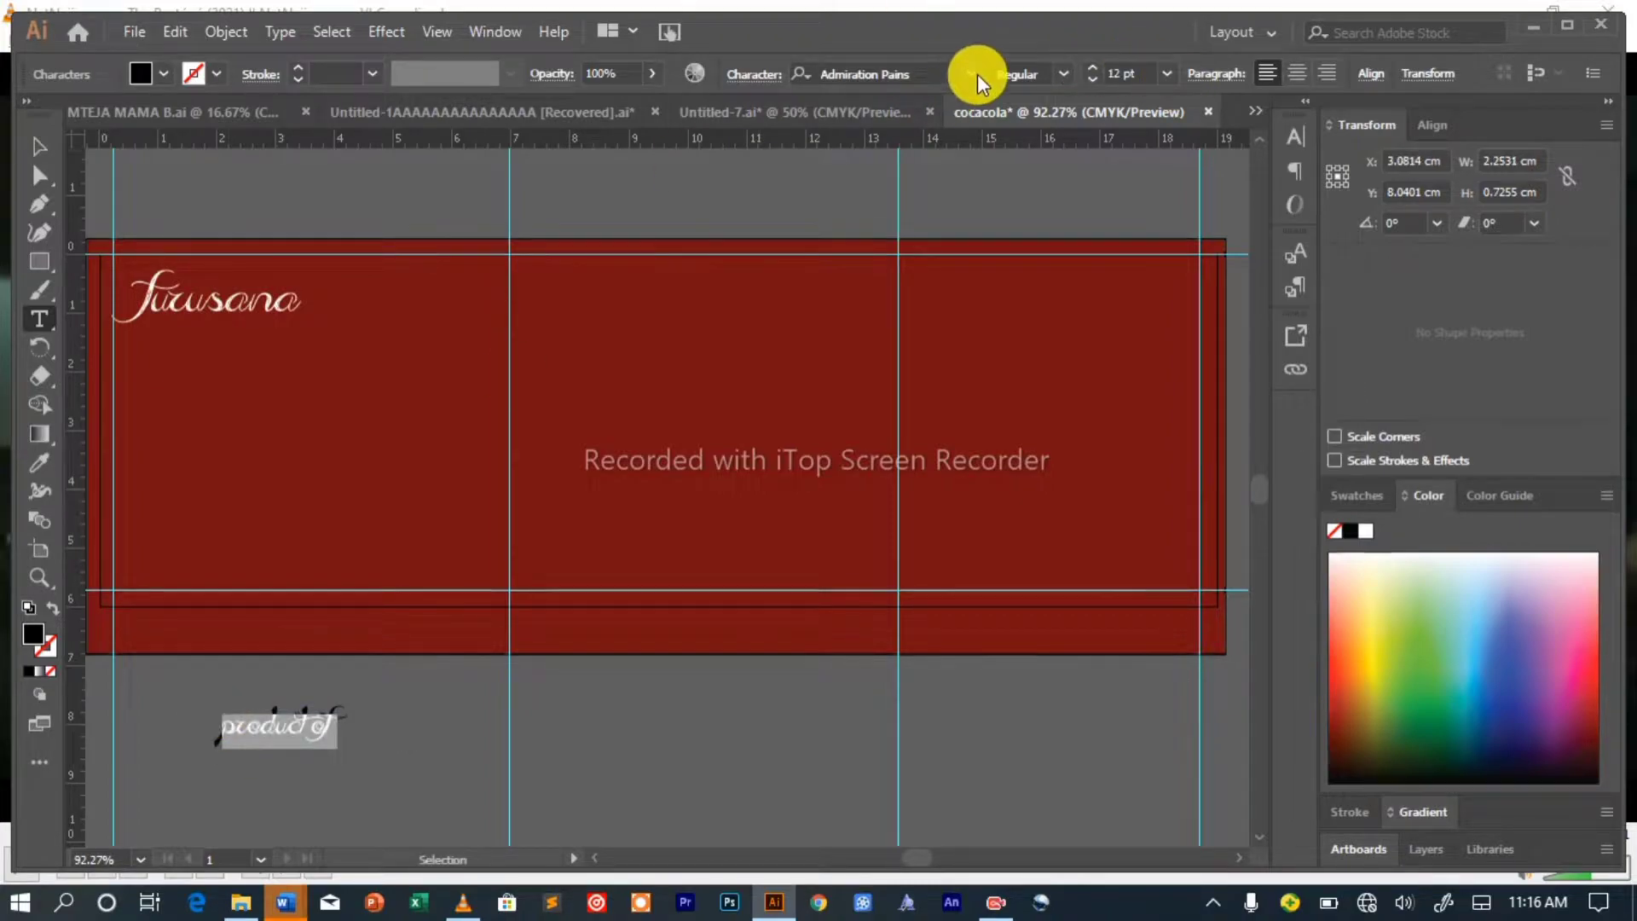
pyautogui.click(972, 75)
pyautogui.scroll(-5, 938, 597)
pyautogui.click(937, 712)
pyautogui.click(141, 74)
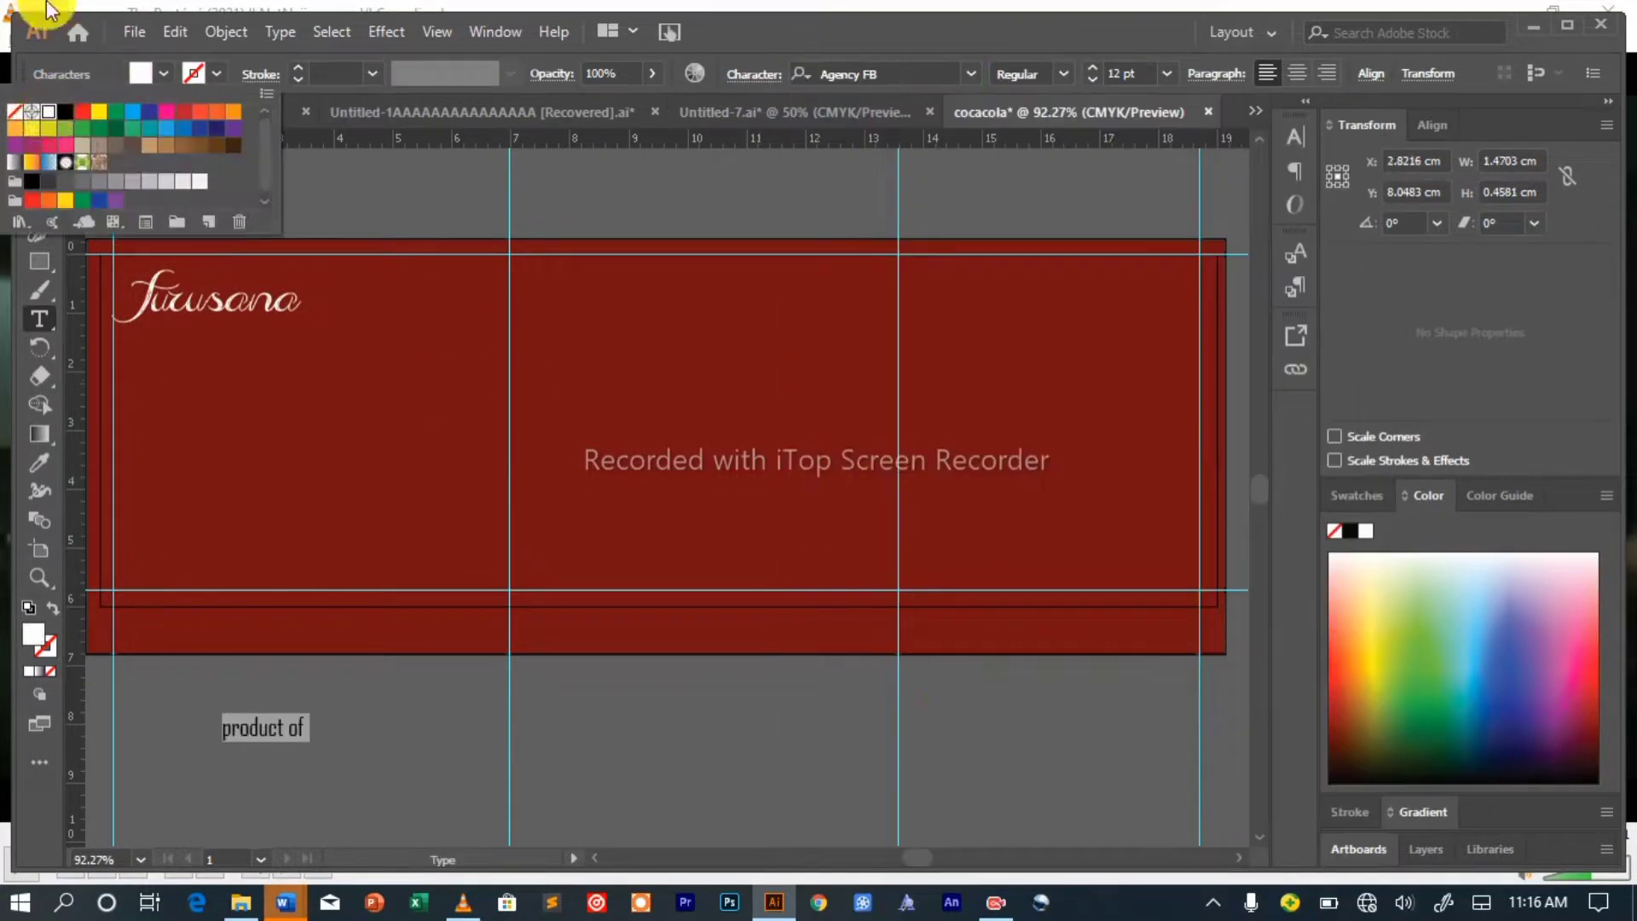
# Place the "product of" text beneath "furusana" and enlarge it to about 15.64 pt.
pyautogui.press('Escape')
pyautogui.press('Escape')
pyautogui.moveTo(235, 716); pyautogui.dragTo(146, 307)
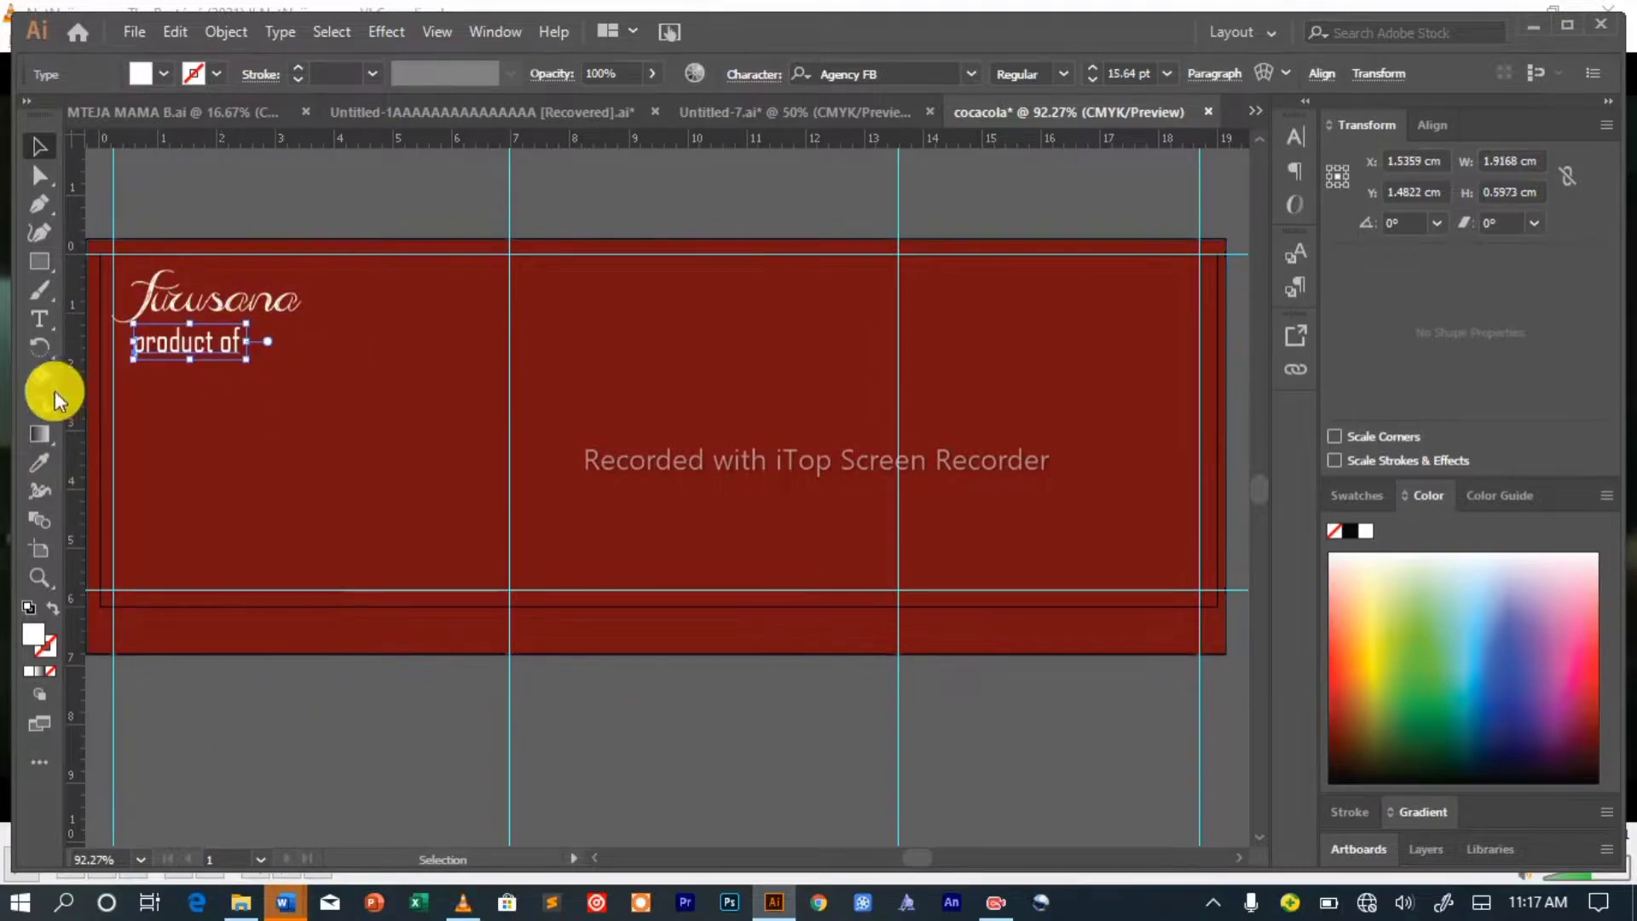
# Add the text "TANZANIA" in white 12 pt Agency FB and place it directly after "product of".
pyautogui.click(141, 74)
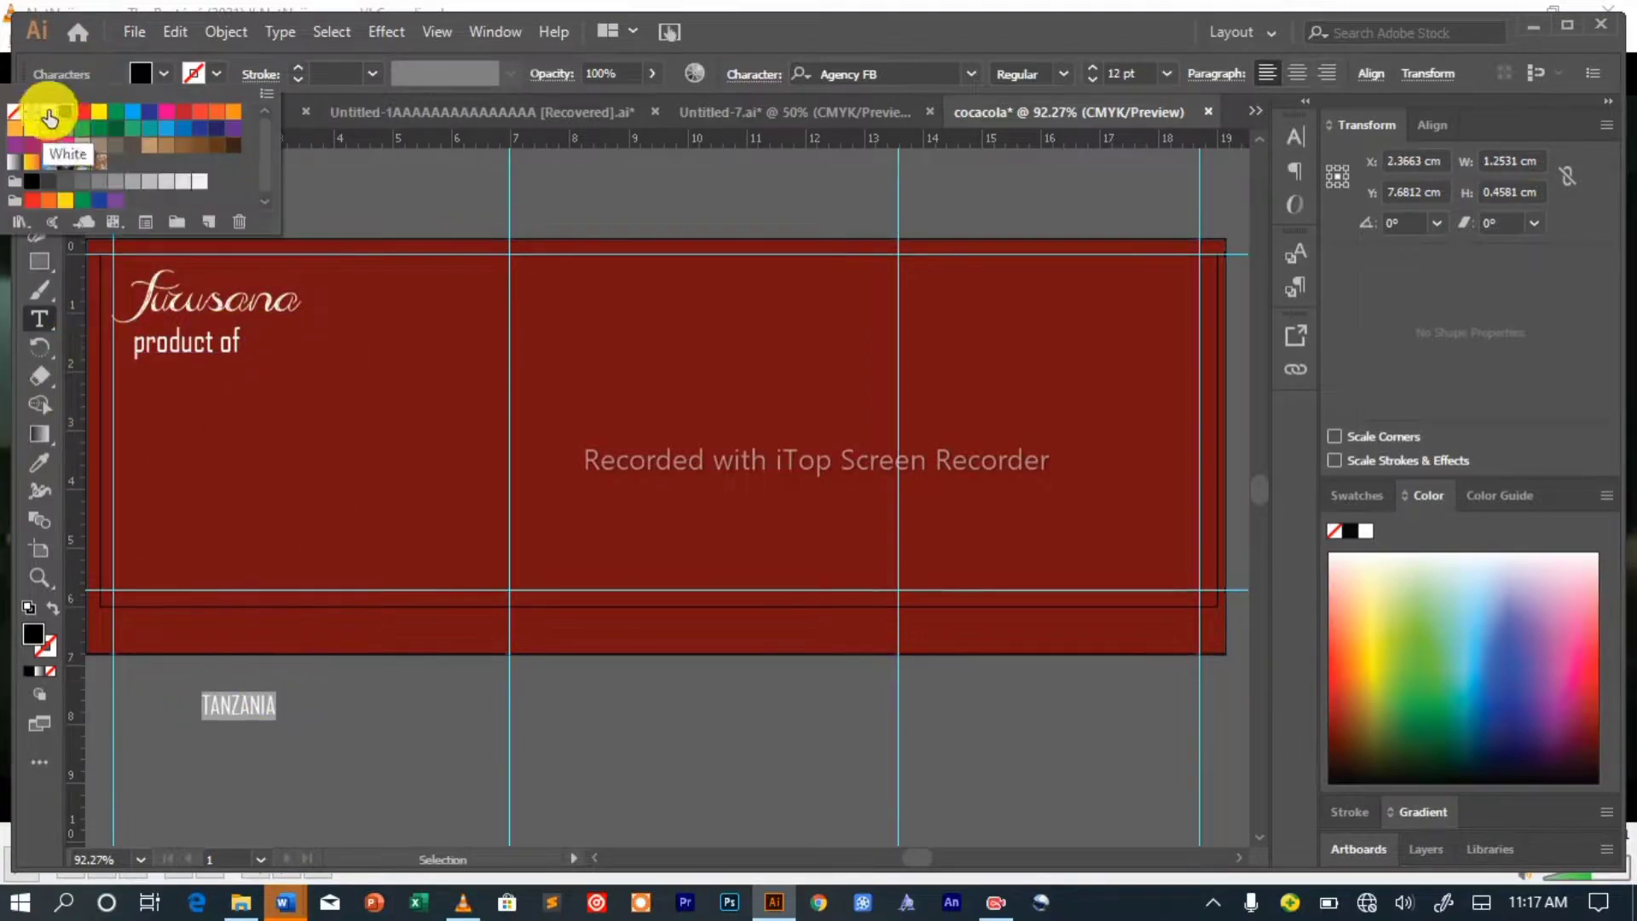
pyautogui.click(391, 162)
pyautogui.click(1571, 32)
pyautogui.press('Escape')
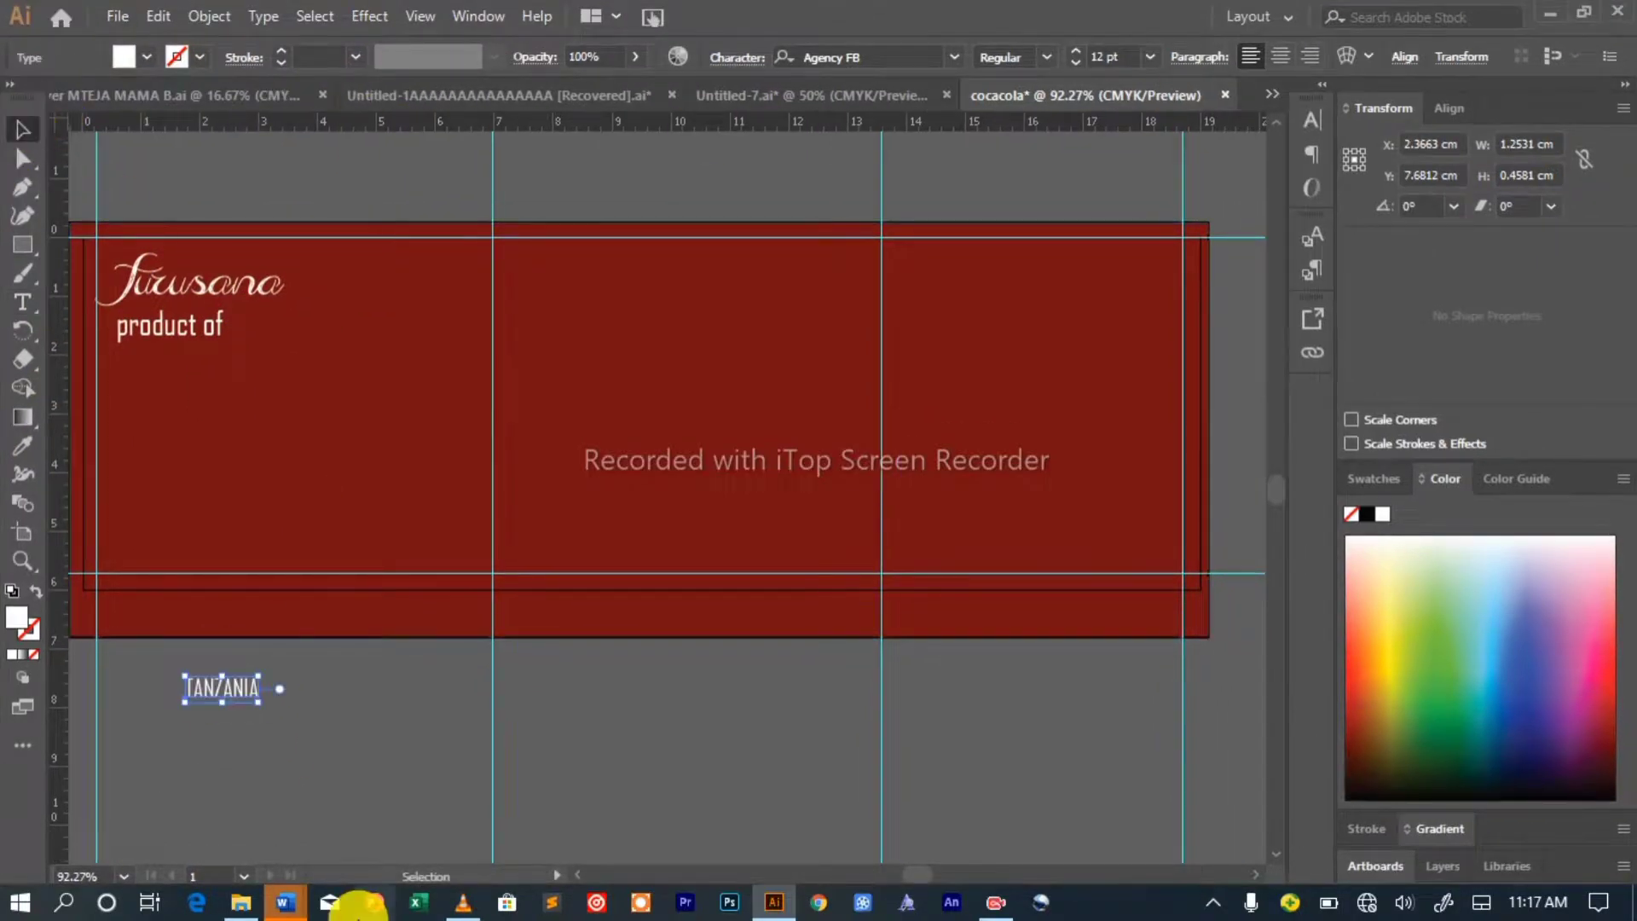
pyautogui.moveTo(290, 328); pyautogui.dragTo(285, 327)
pyautogui.click(1005, 691)
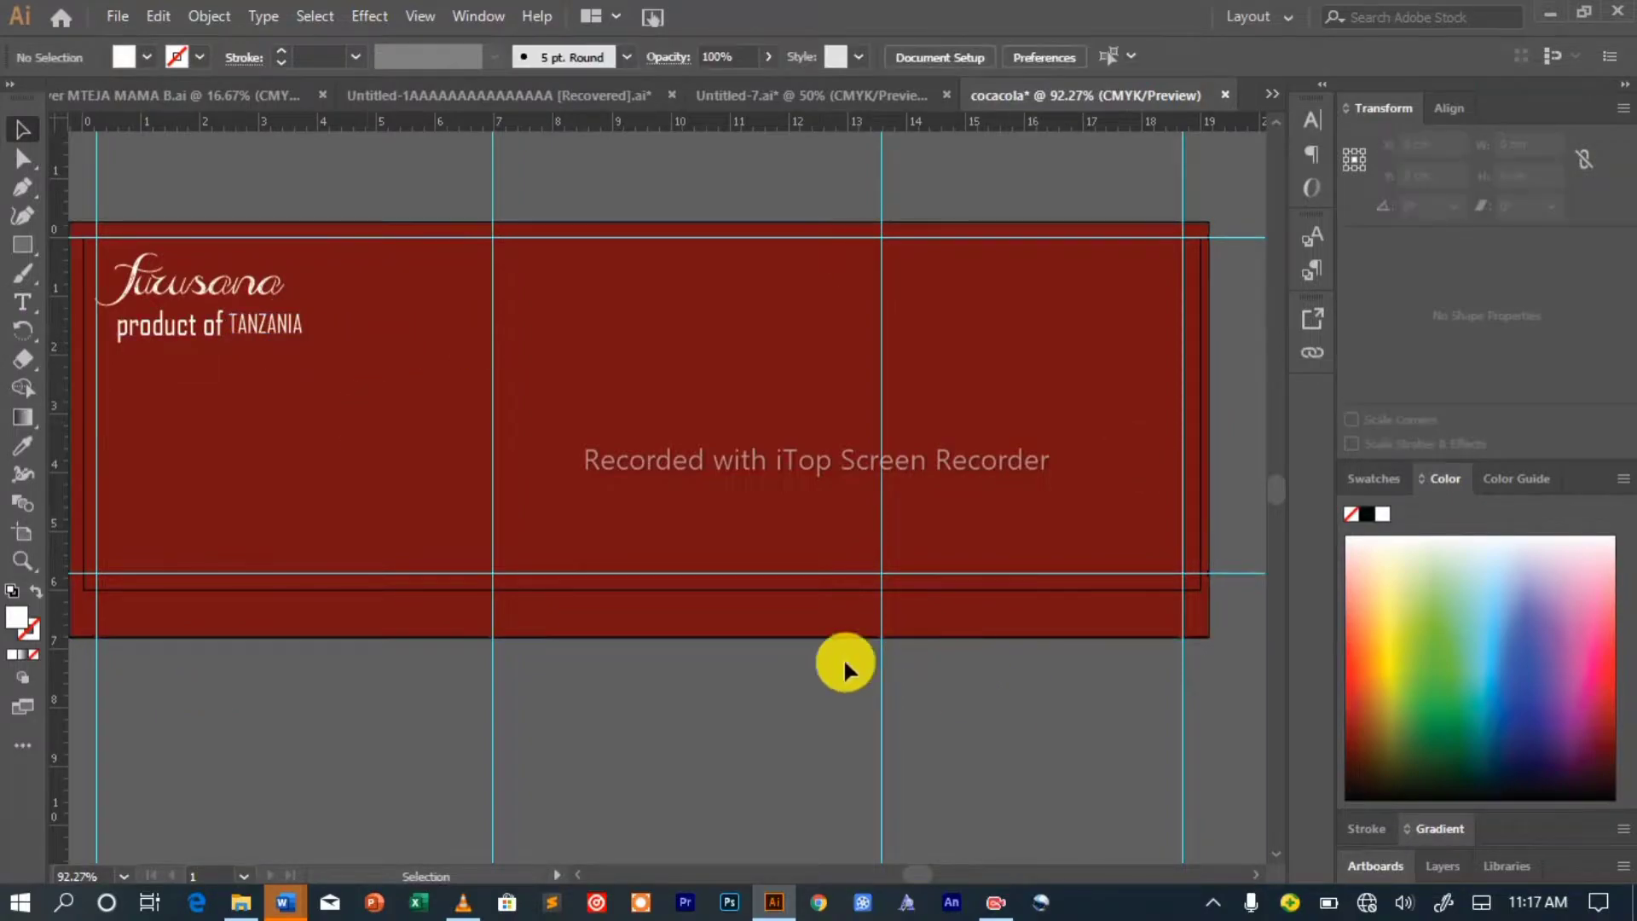
# Add the white text "300 ML", enlarge it to about 20.38 pt and place it to the right of "TANZANIA".
pyautogui.click(217, 720)
pyautogui.write('300 ML')
pyautogui.hotkey('ctrl', 'a')
pyautogui.click(146, 57)
pyautogui.click(46, 100)
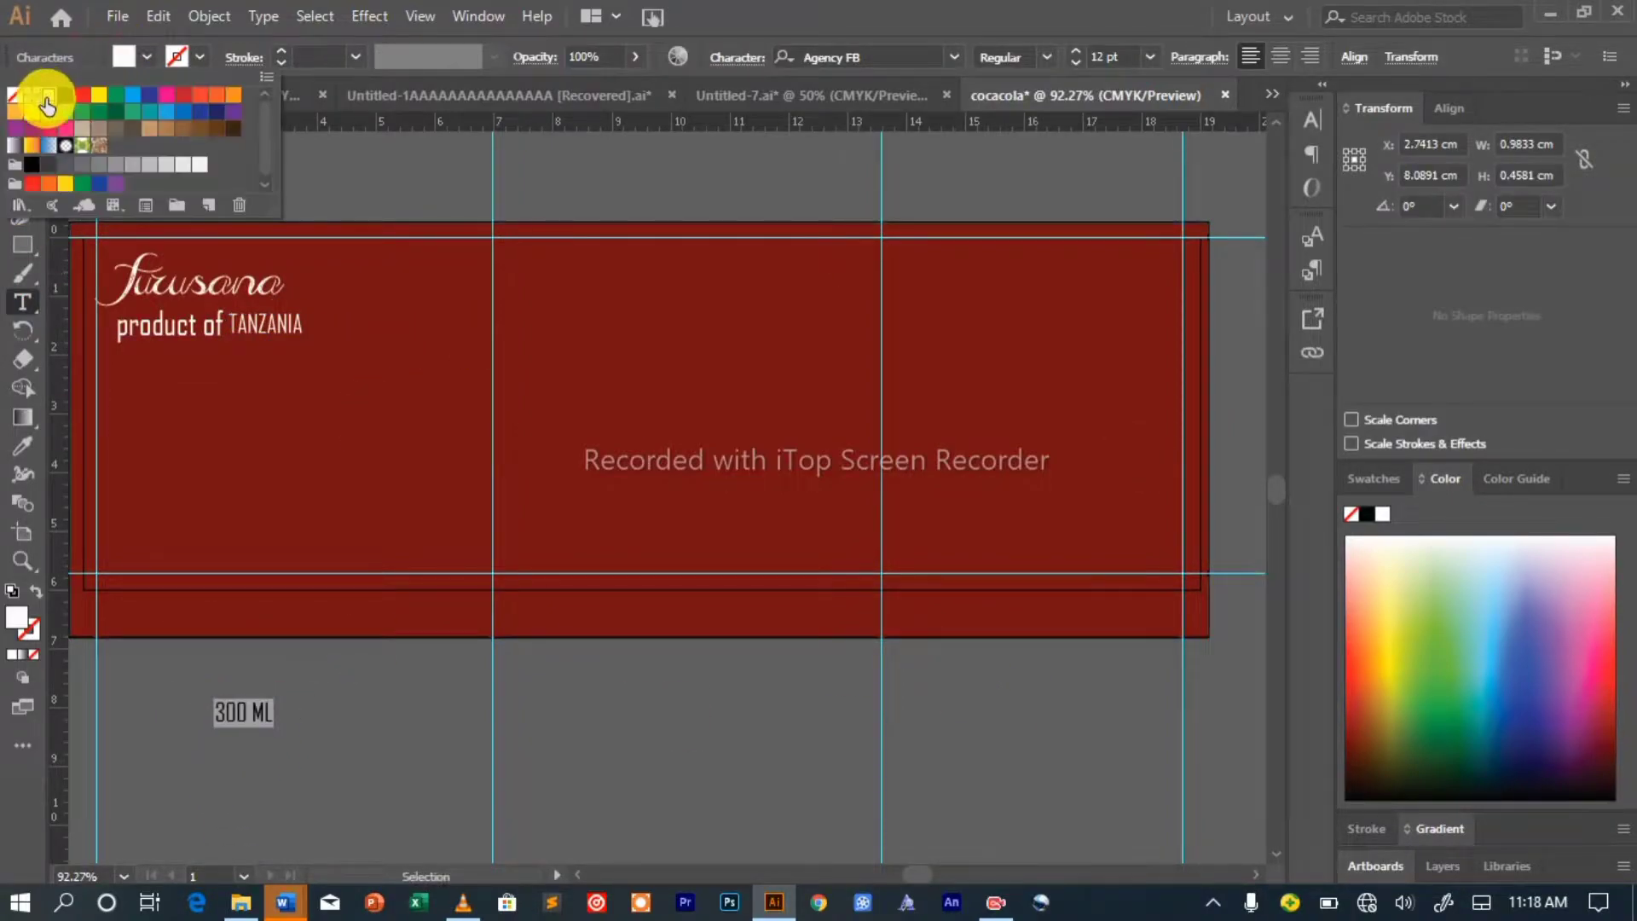
pyautogui.click(46, 100)
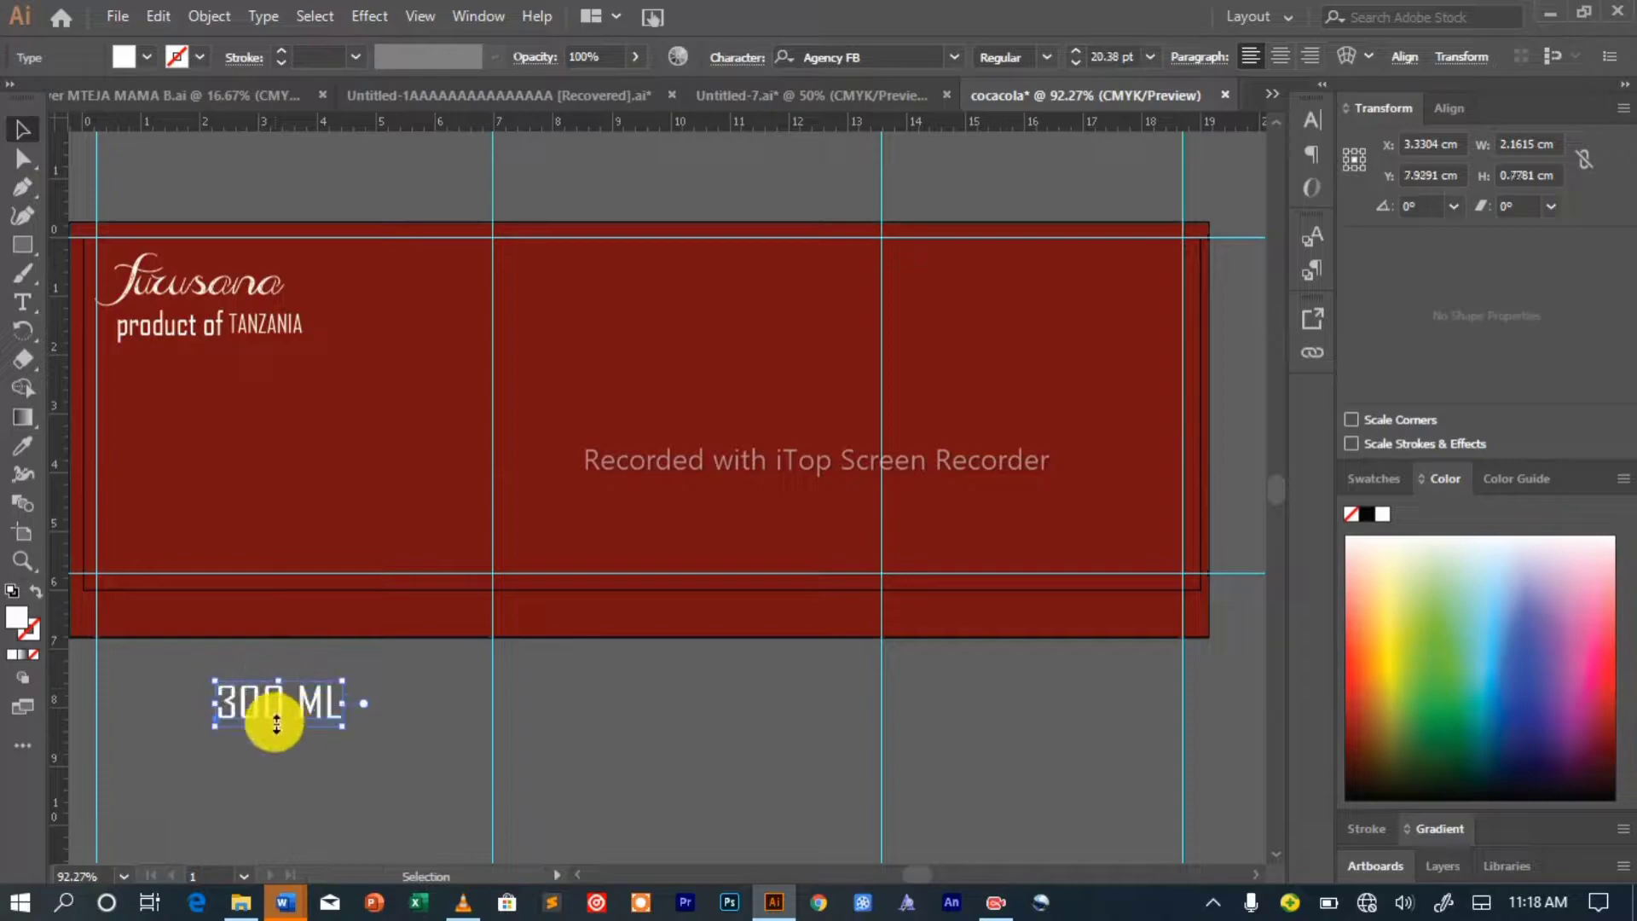
pyautogui.moveTo(360, 329); pyautogui.dragTo(359, 329)
pyautogui.click(314, 687)
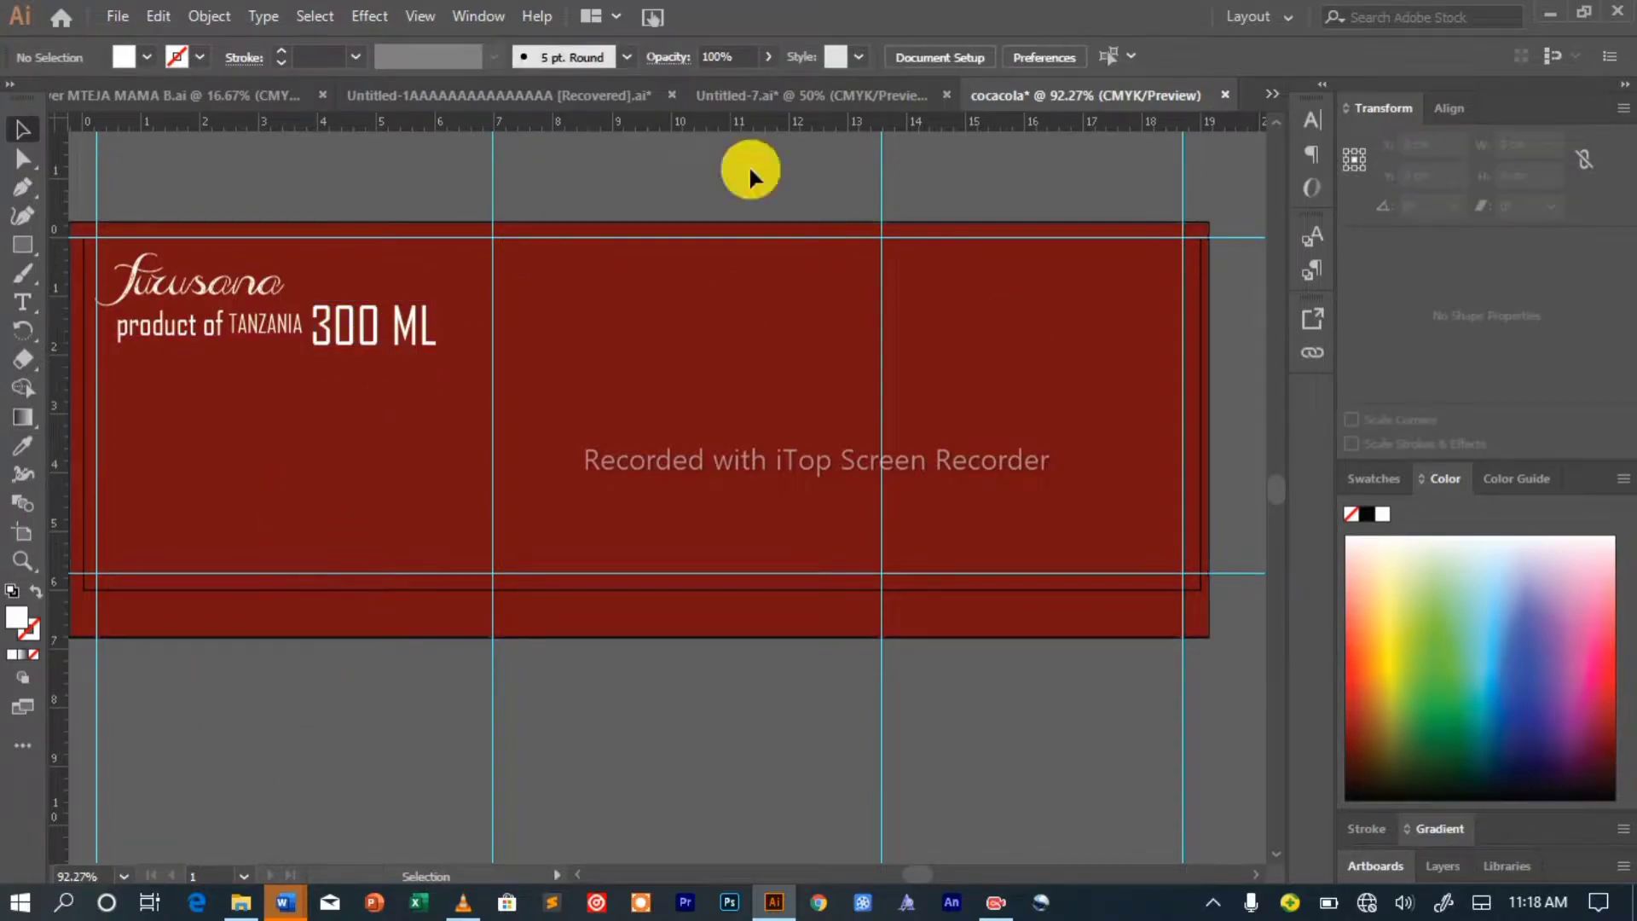
# Place the barcode image from the Music folders on the label, sized to fit beneath "product of TANZANIA".
pyautogui.click(117, 23)
pyautogui.click(263, 256)
pyautogui.click(66, 344)
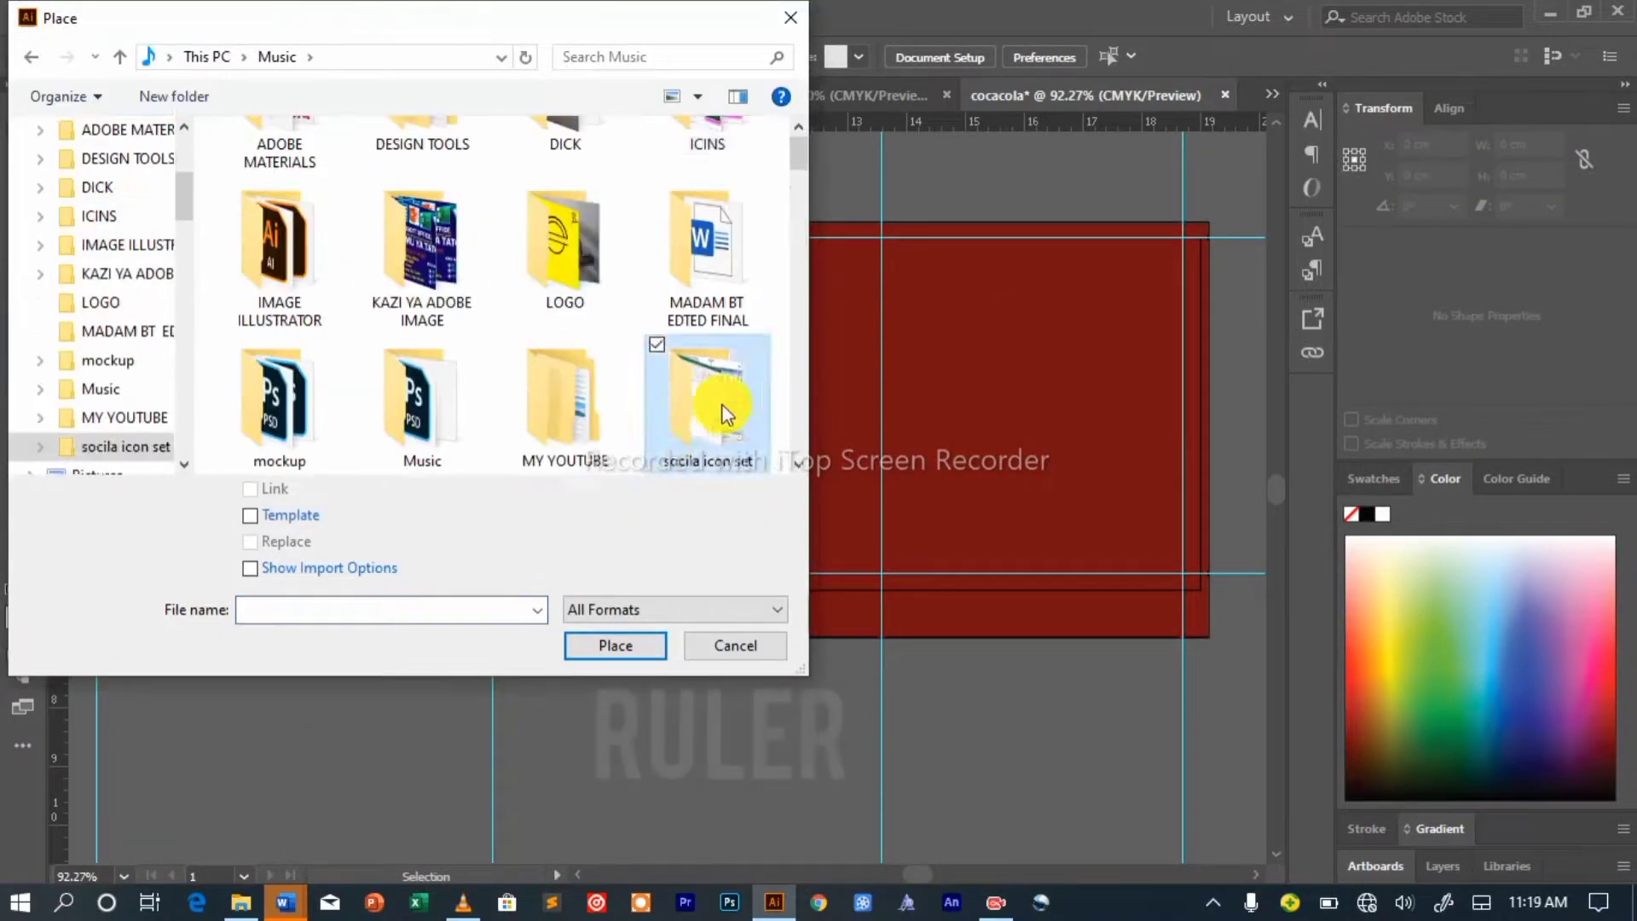
pyautogui.doubleClick(699, 452)
pyautogui.click(33, 57)
pyautogui.scroll(2, 304, 223)
pyautogui.doubleClick(422, 192)
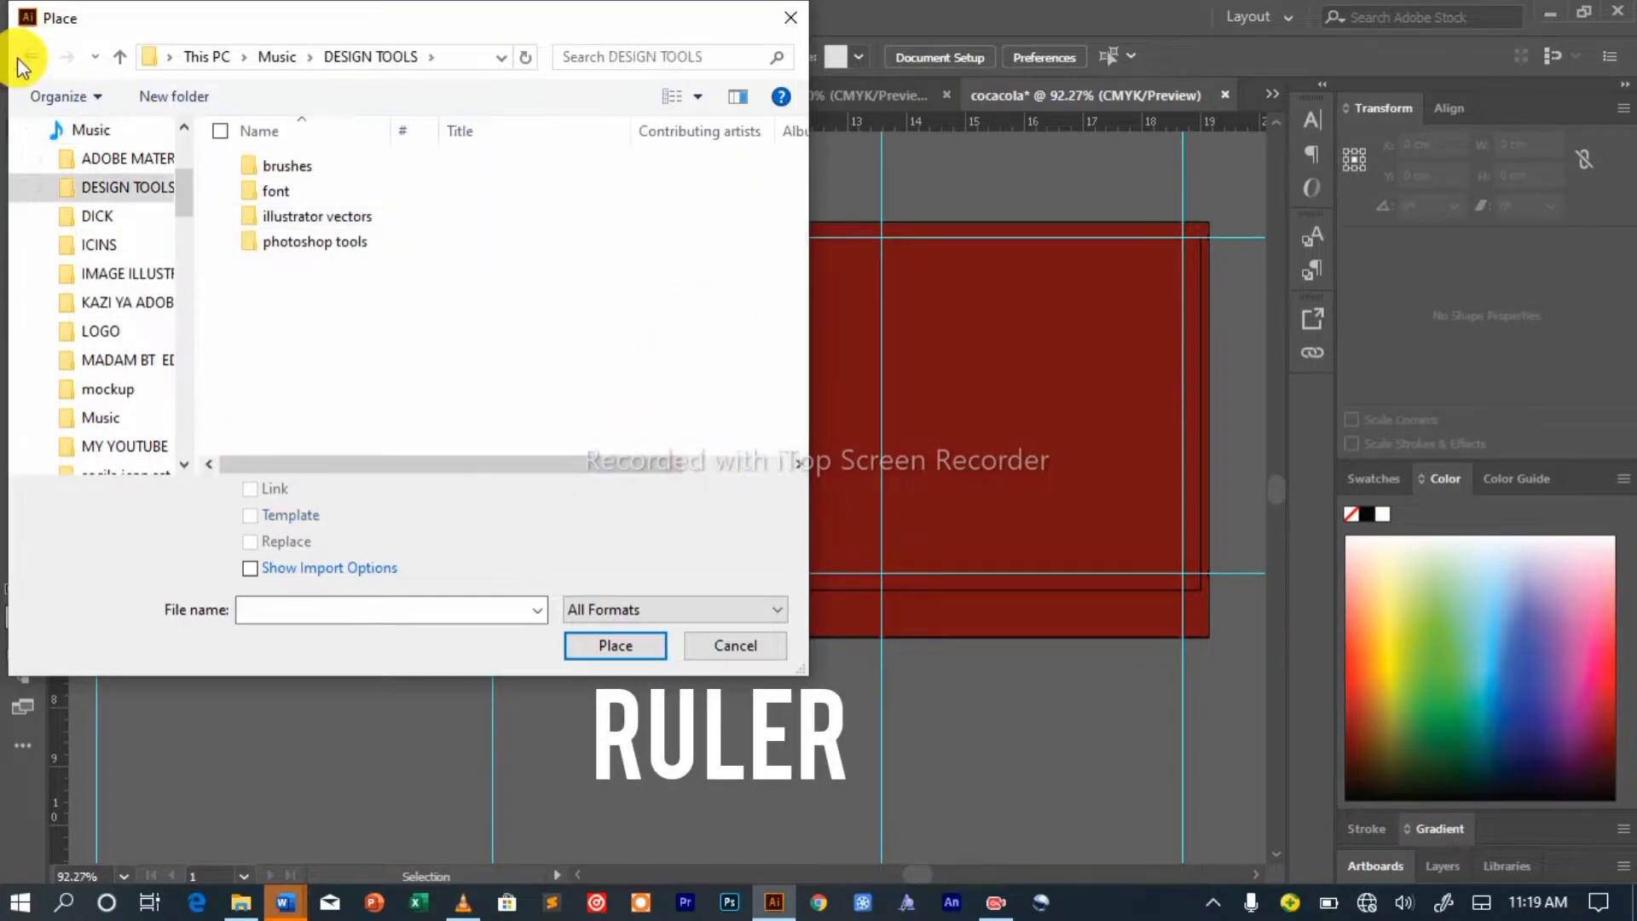
pyautogui.click(32, 57)
pyautogui.doubleClick(286, 192)
pyautogui.scroll(-4, 348, 202)
pyautogui.scroll(-5, 349, 202)
pyautogui.doubleClick(274, 399)
pyautogui.moveTo(254, 415); pyautogui.dragTo(687, 494)
pyautogui.moveTo(290, 457); pyautogui.dragTo(249, 387)
pyautogui.click(263, 377)
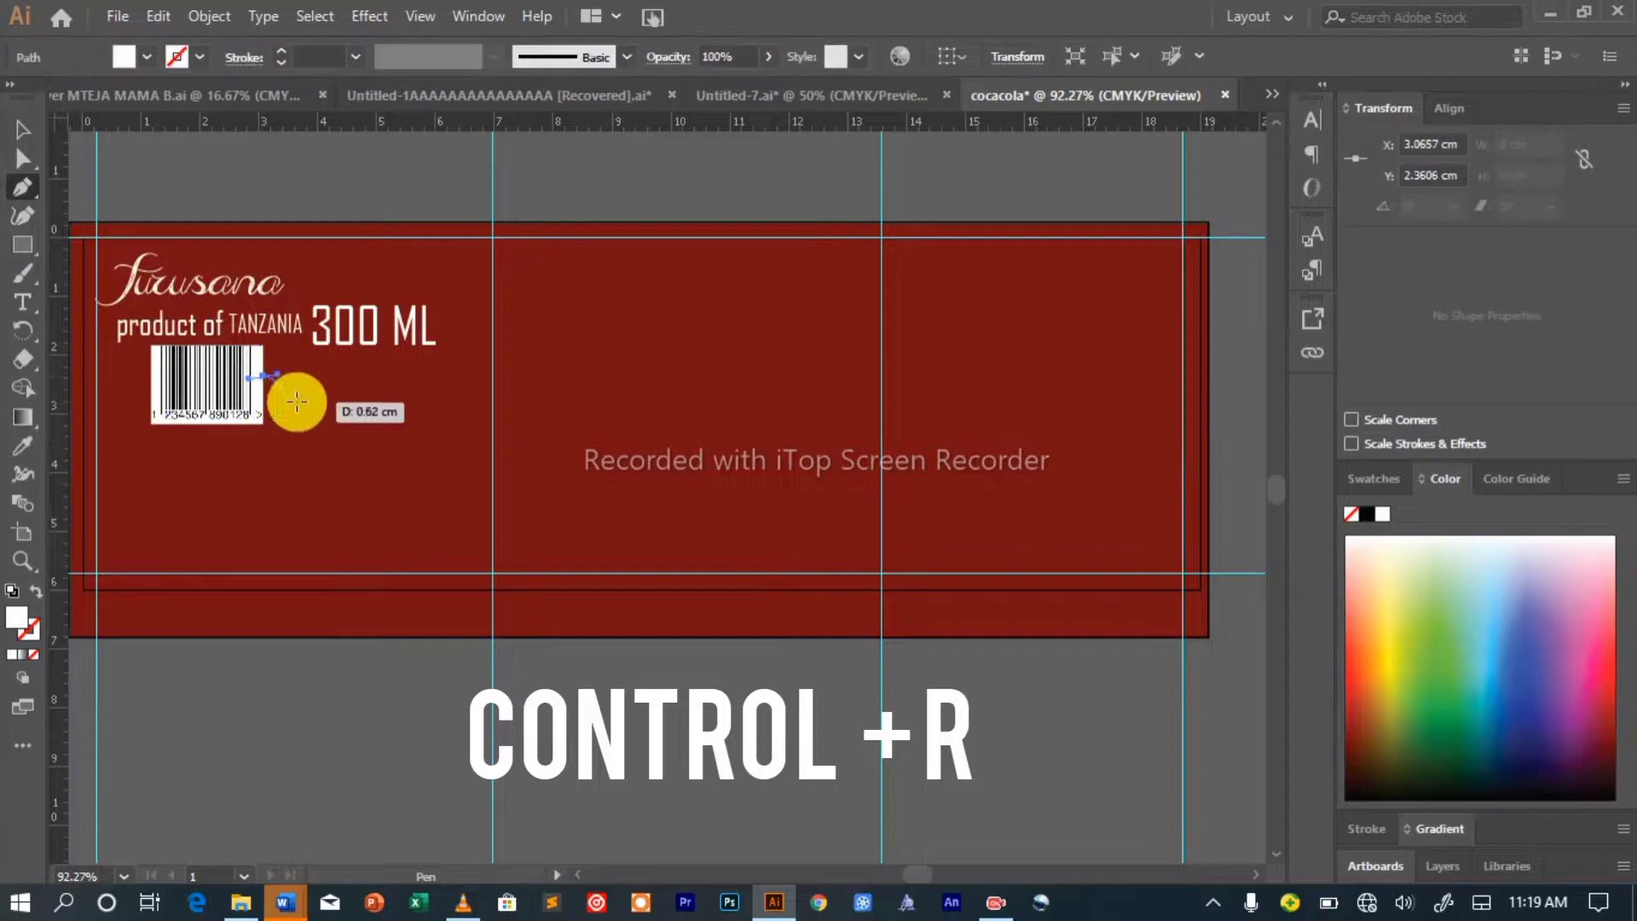
pyautogui.hotkey('ctrl', 'z')
pyautogui.click(23, 215)
pyautogui.press('v')
pyautogui.click(226, 366)
pyautogui.click(23, 215)
pyautogui.click(264, 424)
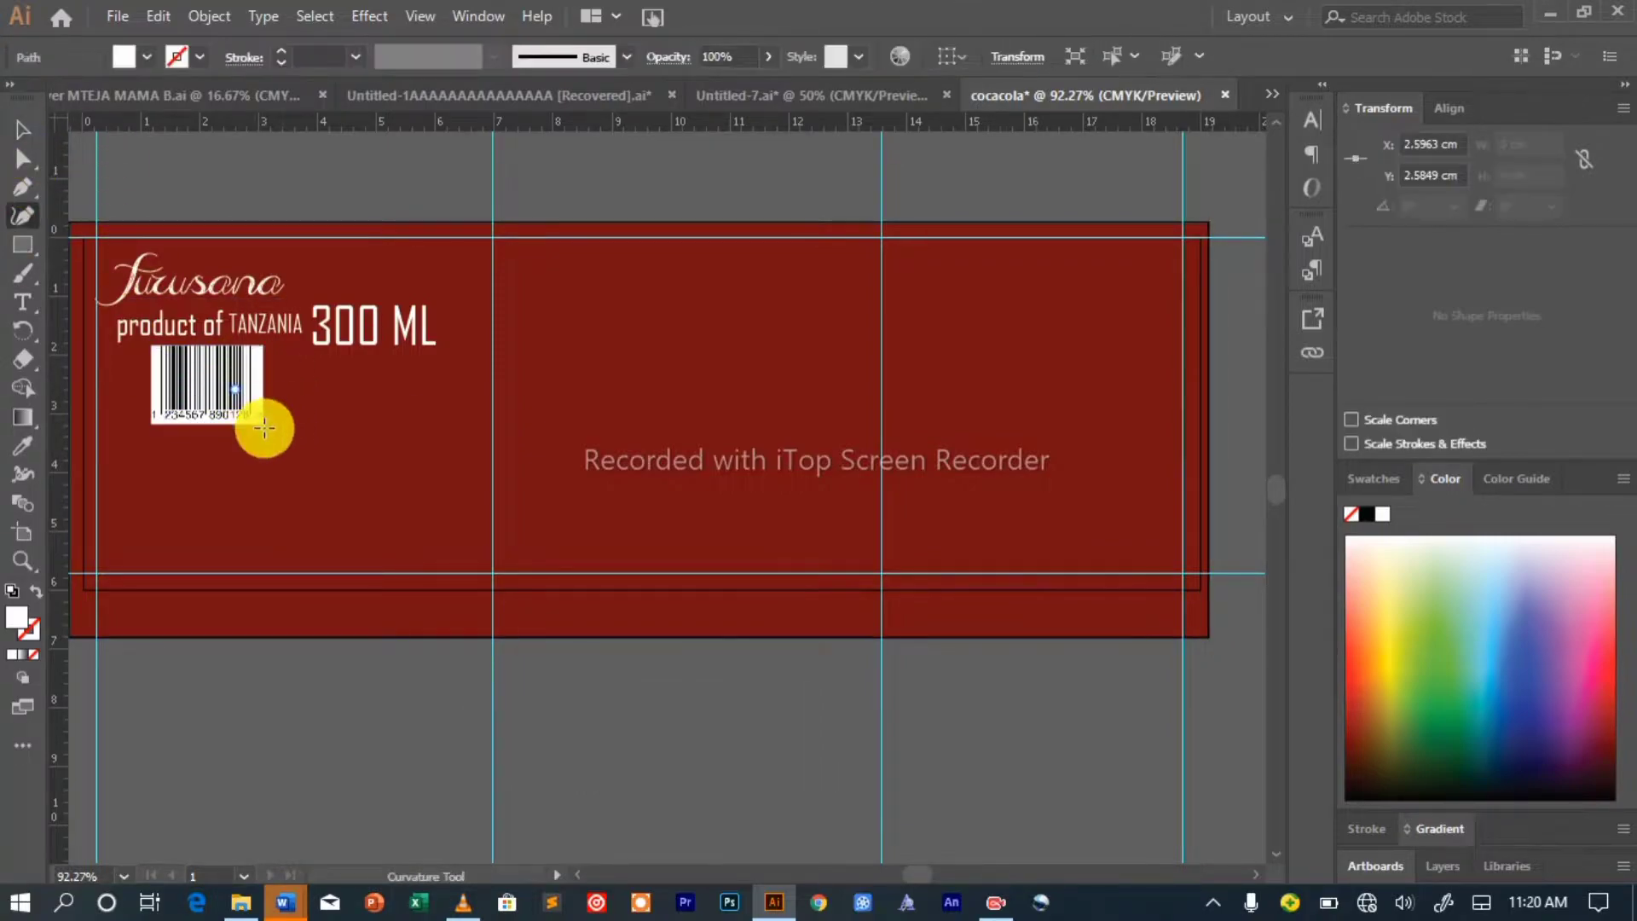
pyautogui.click(263, 350)
pyautogui.rightClick(257, 356)
pyautogui.click(23, 130)
pyautogui.press('Delete')
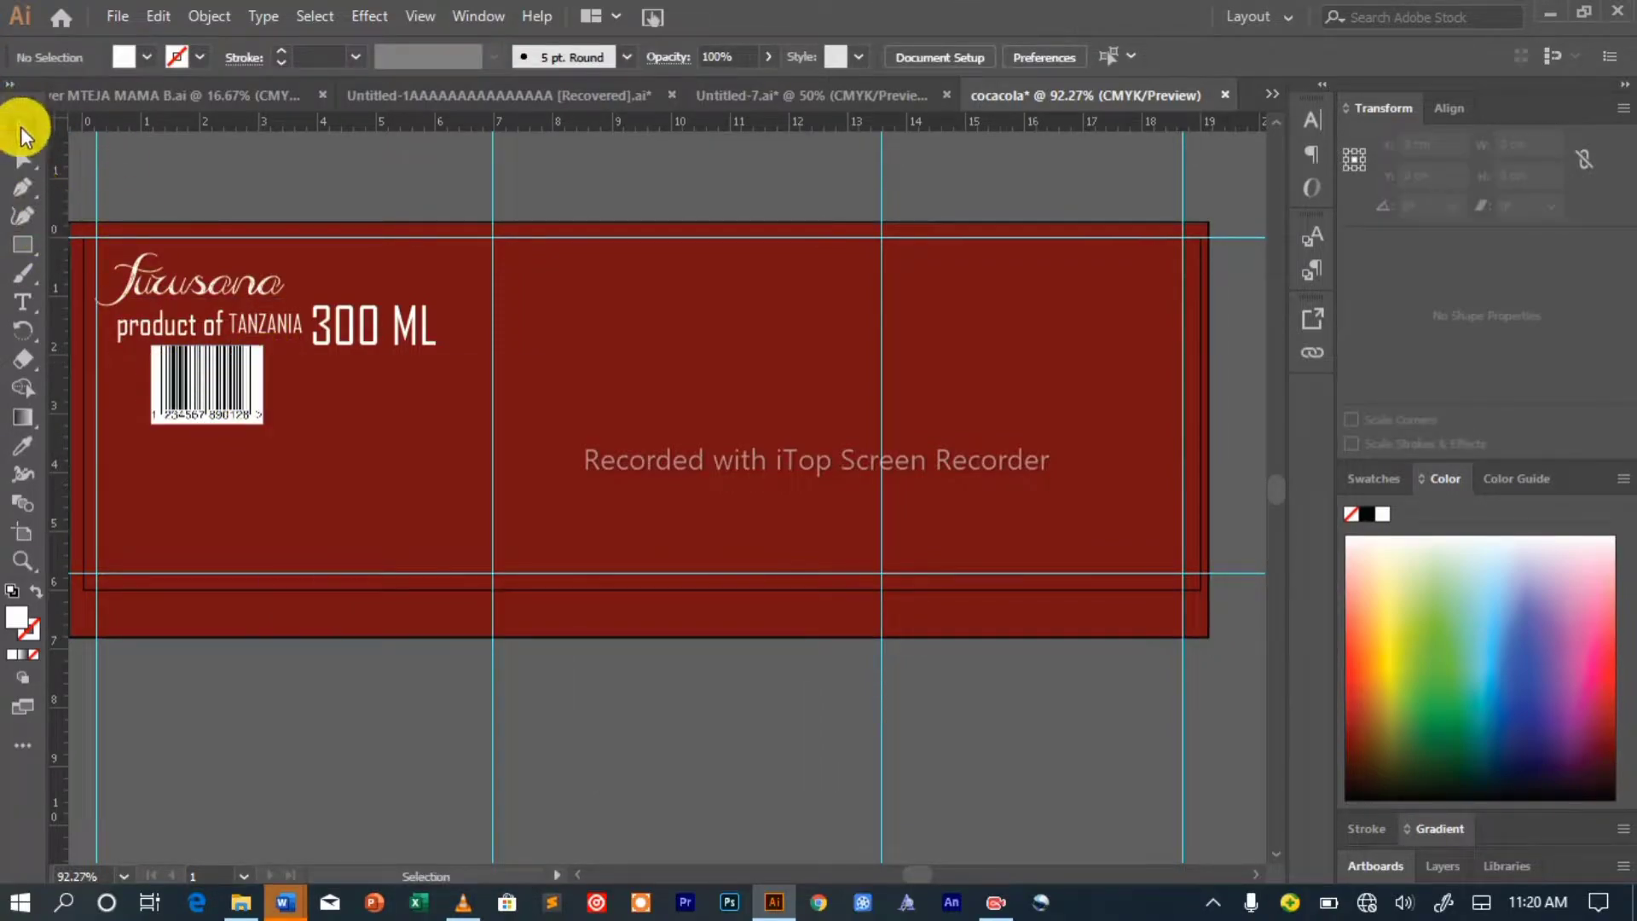
# Widen the barcode image beneath the product text by stretching it to the right.
pyautogui.click(256, 417)
pyautogui.moveTo(369, 435)
pyautogui.mouseDown()
pyautogui.moveTo(401, 463)
pyautogui.moveTo(374, 437)
pyautogui.mouseUp()
pyautogui.click(670, 201)
pyautogui.hotkey('ctrl', '=')
pyautogui.hotkey('ctrl', '=')
pyautogui.hotkey('ctrl', '=')
pyautogui.hotkey('ctrl', '=')
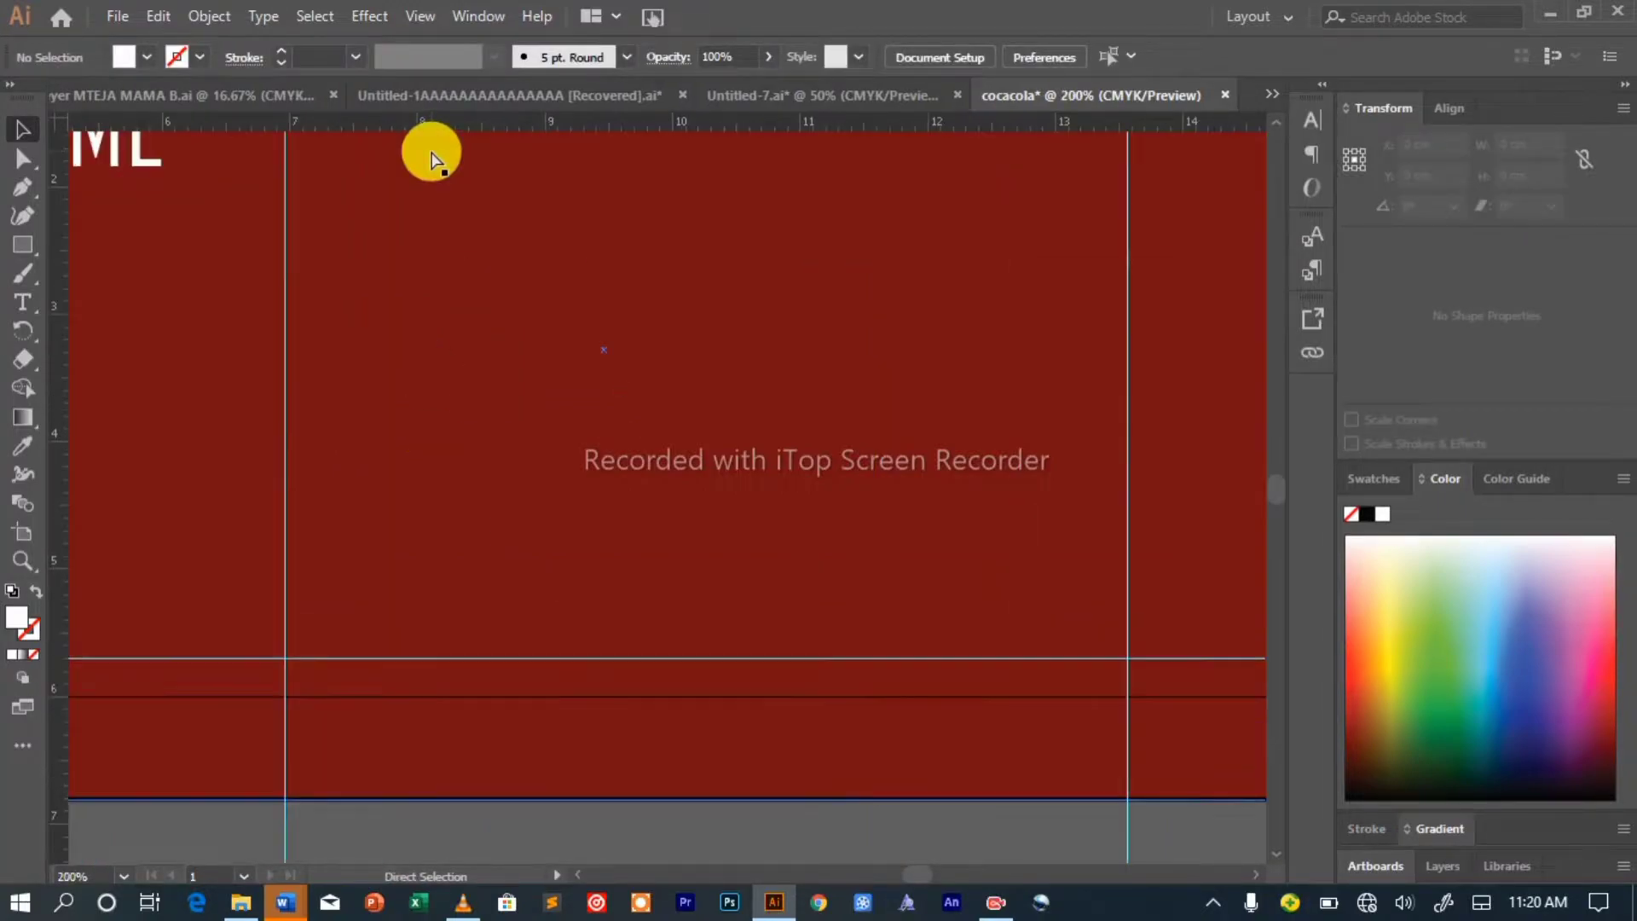
pyautogui.moveTo(926, 874)
pyautogui.mouseDown()
pyautogui.moveTo(964, 892)
pyautogui.moveTo(924, 873)
pyautogui.mouseUp()
pyautogui.click(926, 856)
pyautogui.hotkey('ctrl', '-')
pyautogui.hotkey('ctrl', '-')
pyautogui.hotkey('ctrl', '-')
pyautogui.hotkey('ctrl', '-')
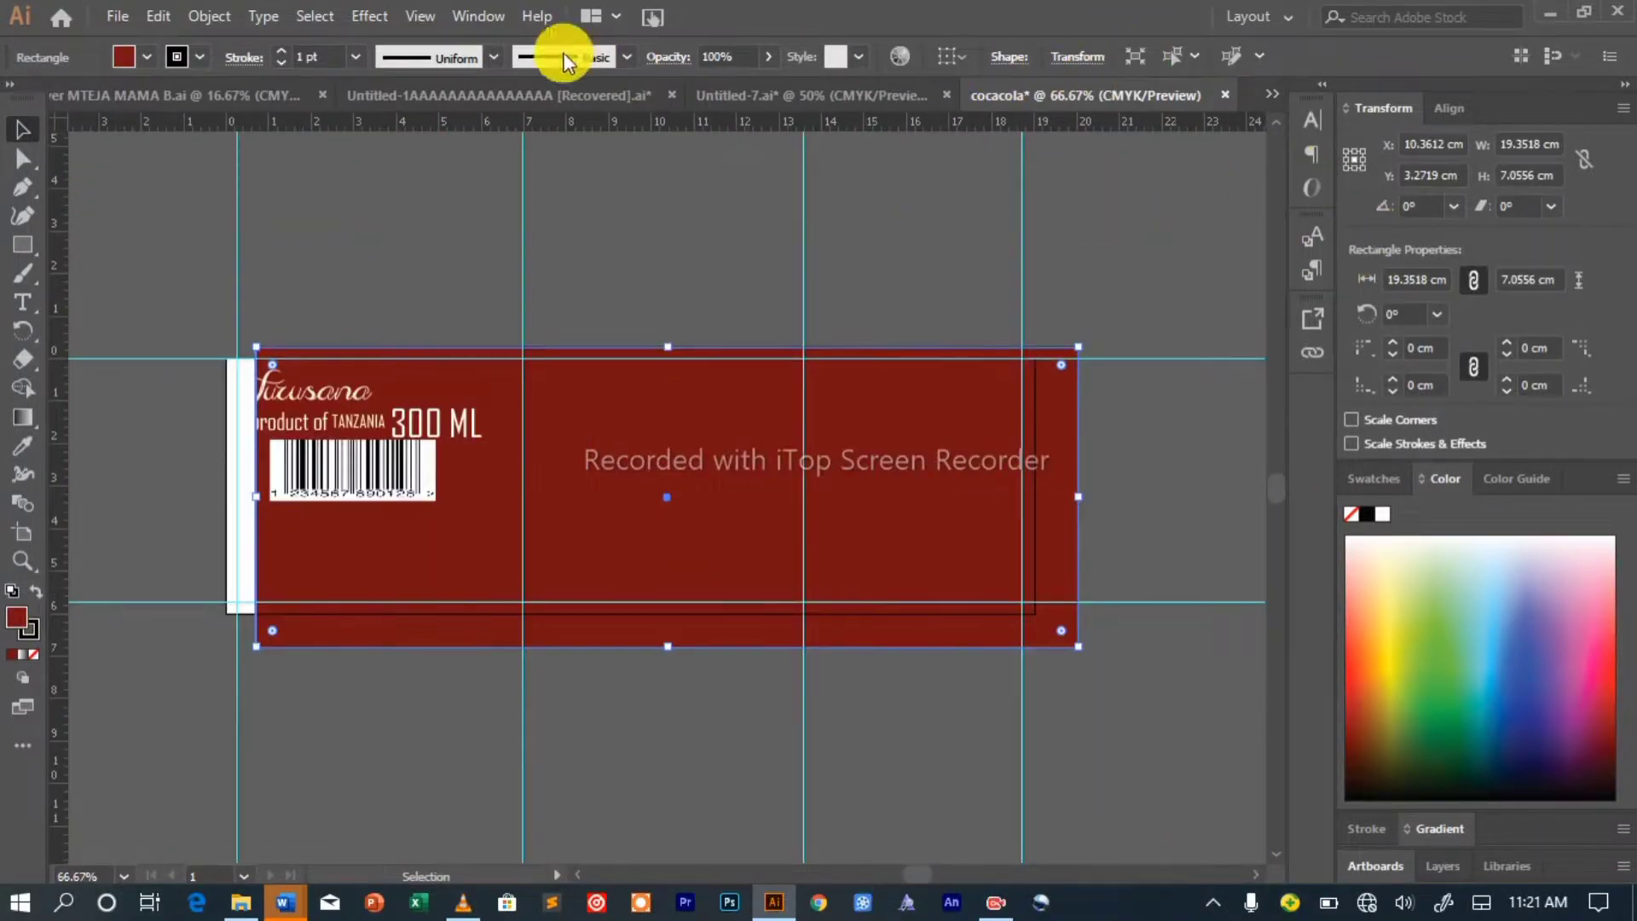
# Show the Pathfinder panel in the workspace.
pyautogui.click(485, 17)
pyautogui.click(555, 888)
pyautogui.click(462, 17)
pyautogui.click(857, 699)
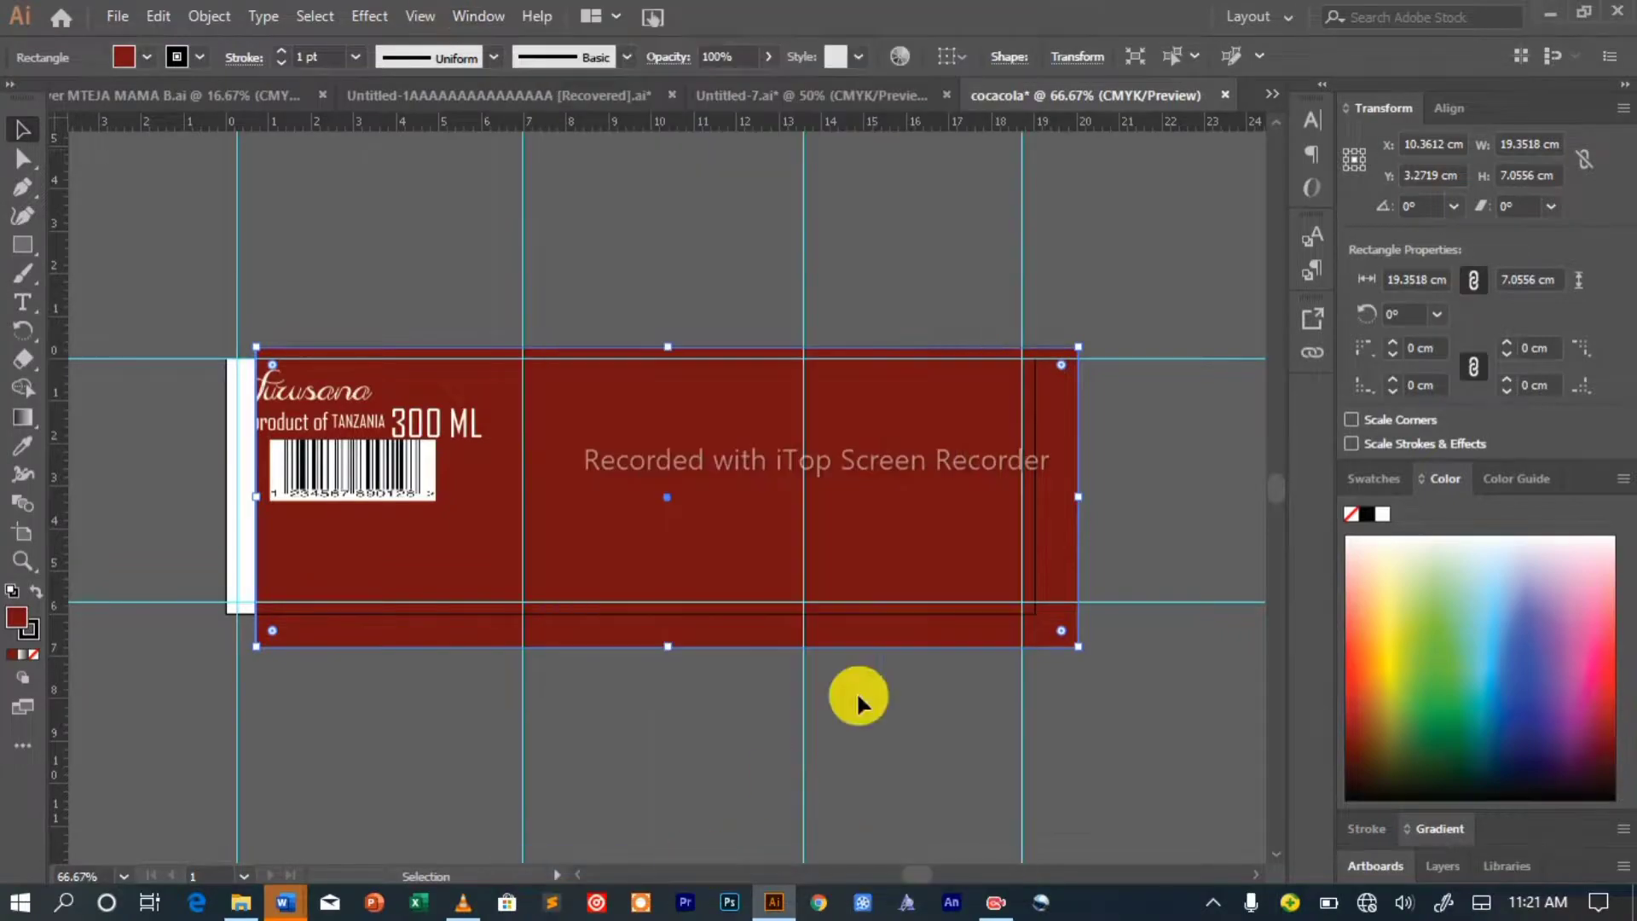
pyautogui.click(478, 16)
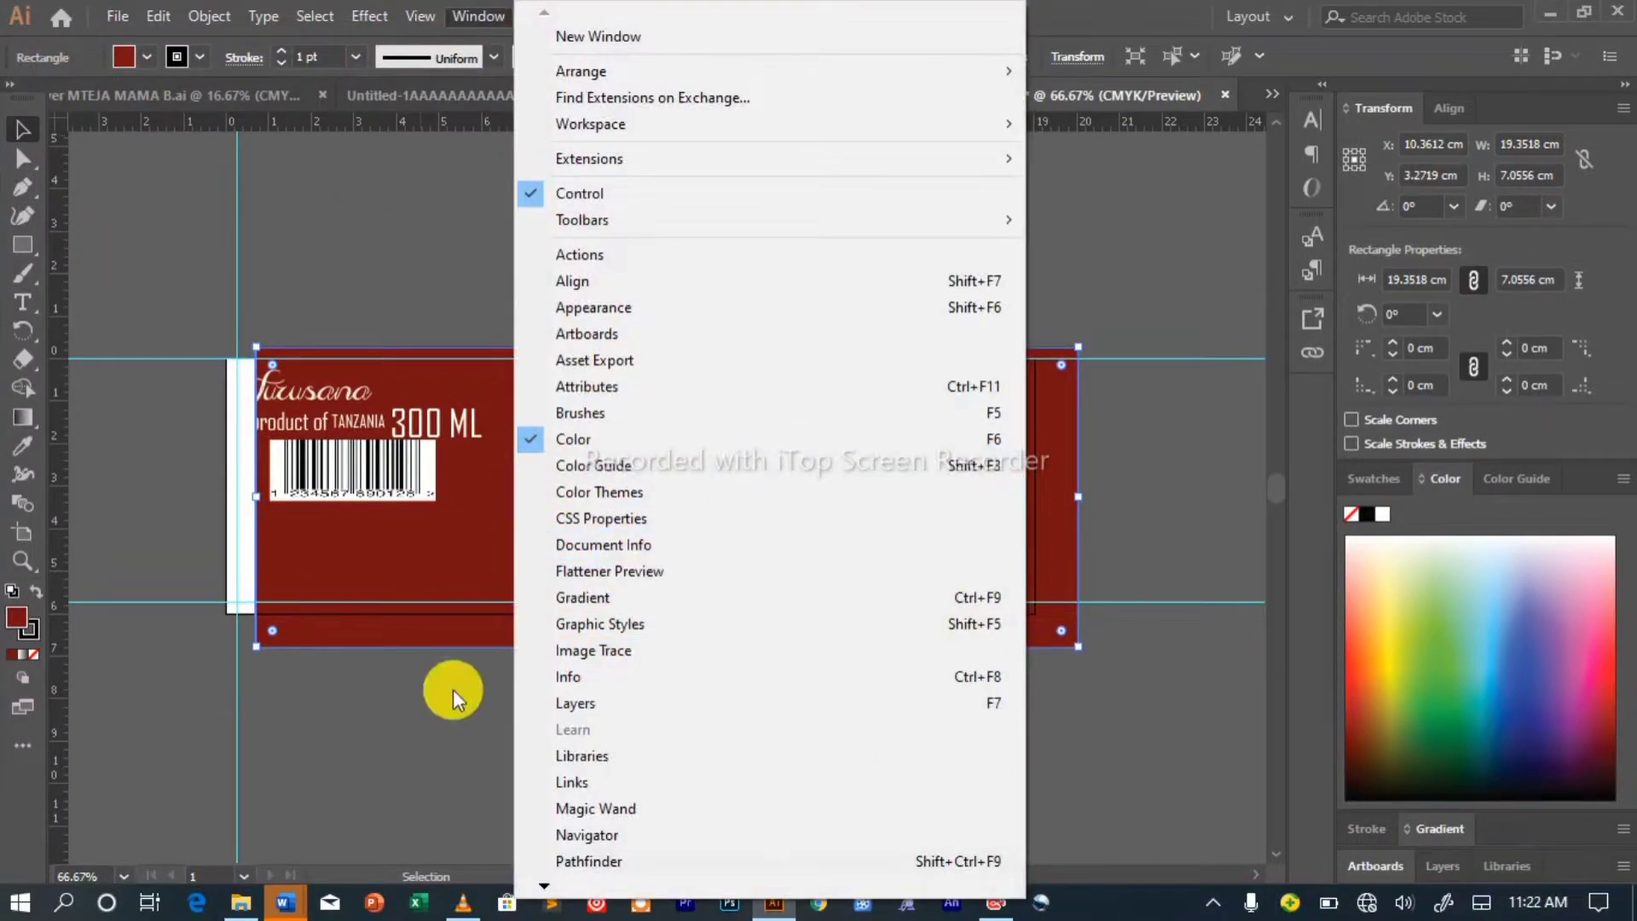
pyautogui.click(718, 865)
# Move the dark red background rectangle back over the artboard's left edge and deselect it.
pyautogui.moveTo(768, 547); pyautogui.dragTo(787, 531)
pyautogui.click(608, 676)
# Add two horizontal ruler guides below the barcode, the lower one at about 3.9 cm.
pyautogui.hotkey('ctrl', '=')
pyautogui.hotkey('ctrl', '=')
pyautogui.moveTo(917, 875); pyautogui.dragTo(909, 875)
pyautogui.hotkey('ctrl', 'r')
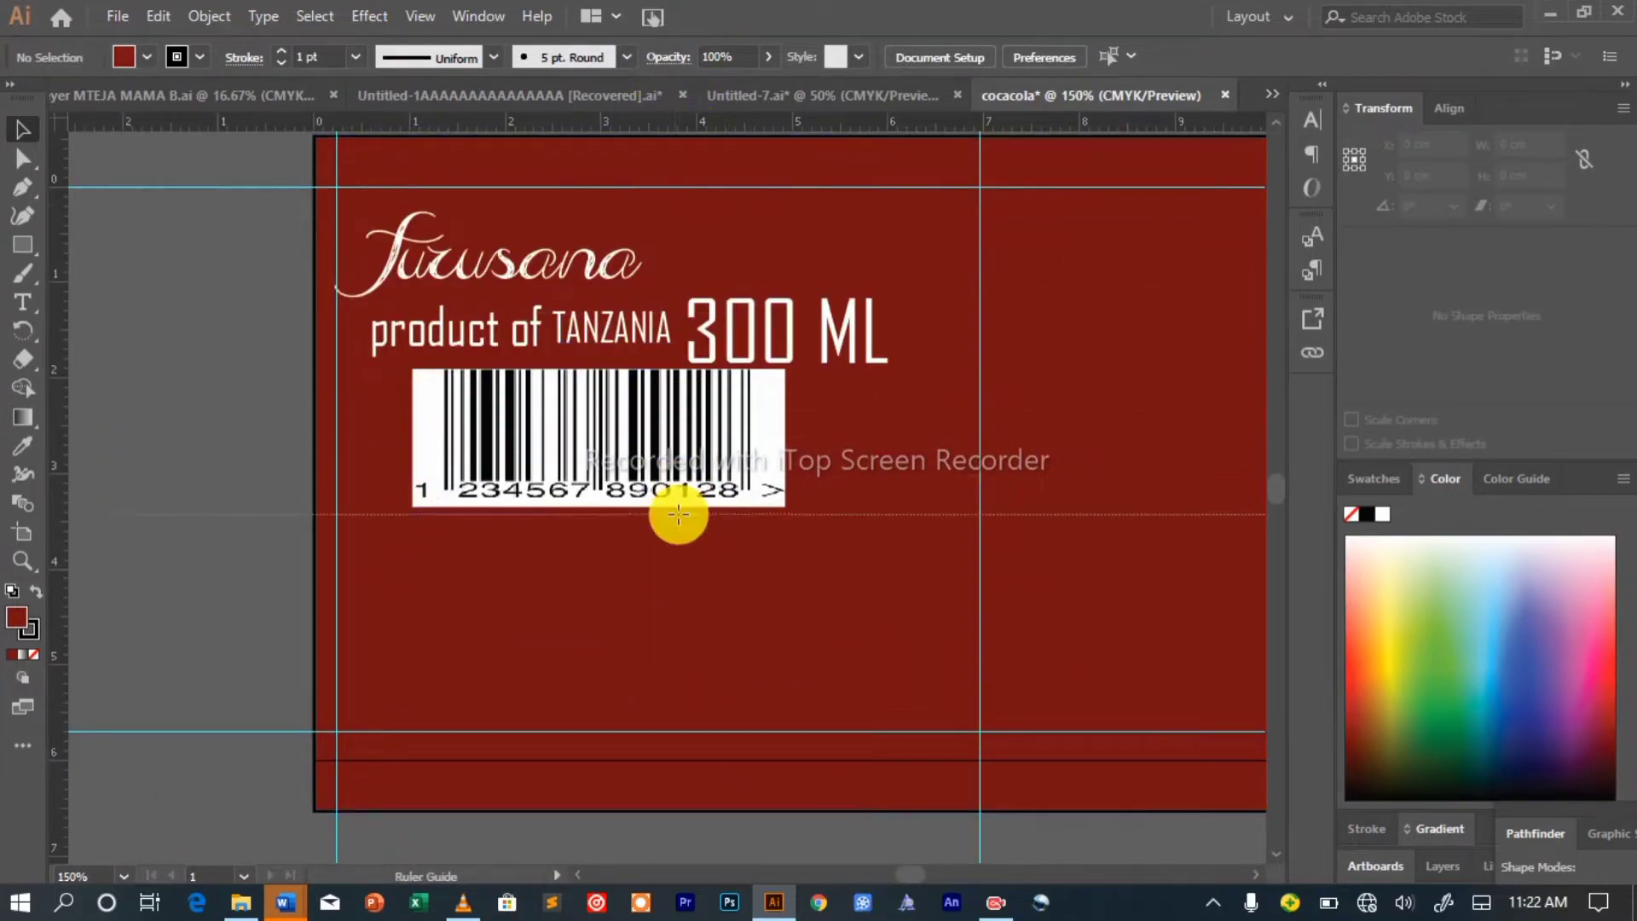
pyautogui.moveTo(678, 514); pyautogui.dragTo(678, 514)
pyautogui.moveTo(647, 125); pyautogui.dragTo(612, 559)
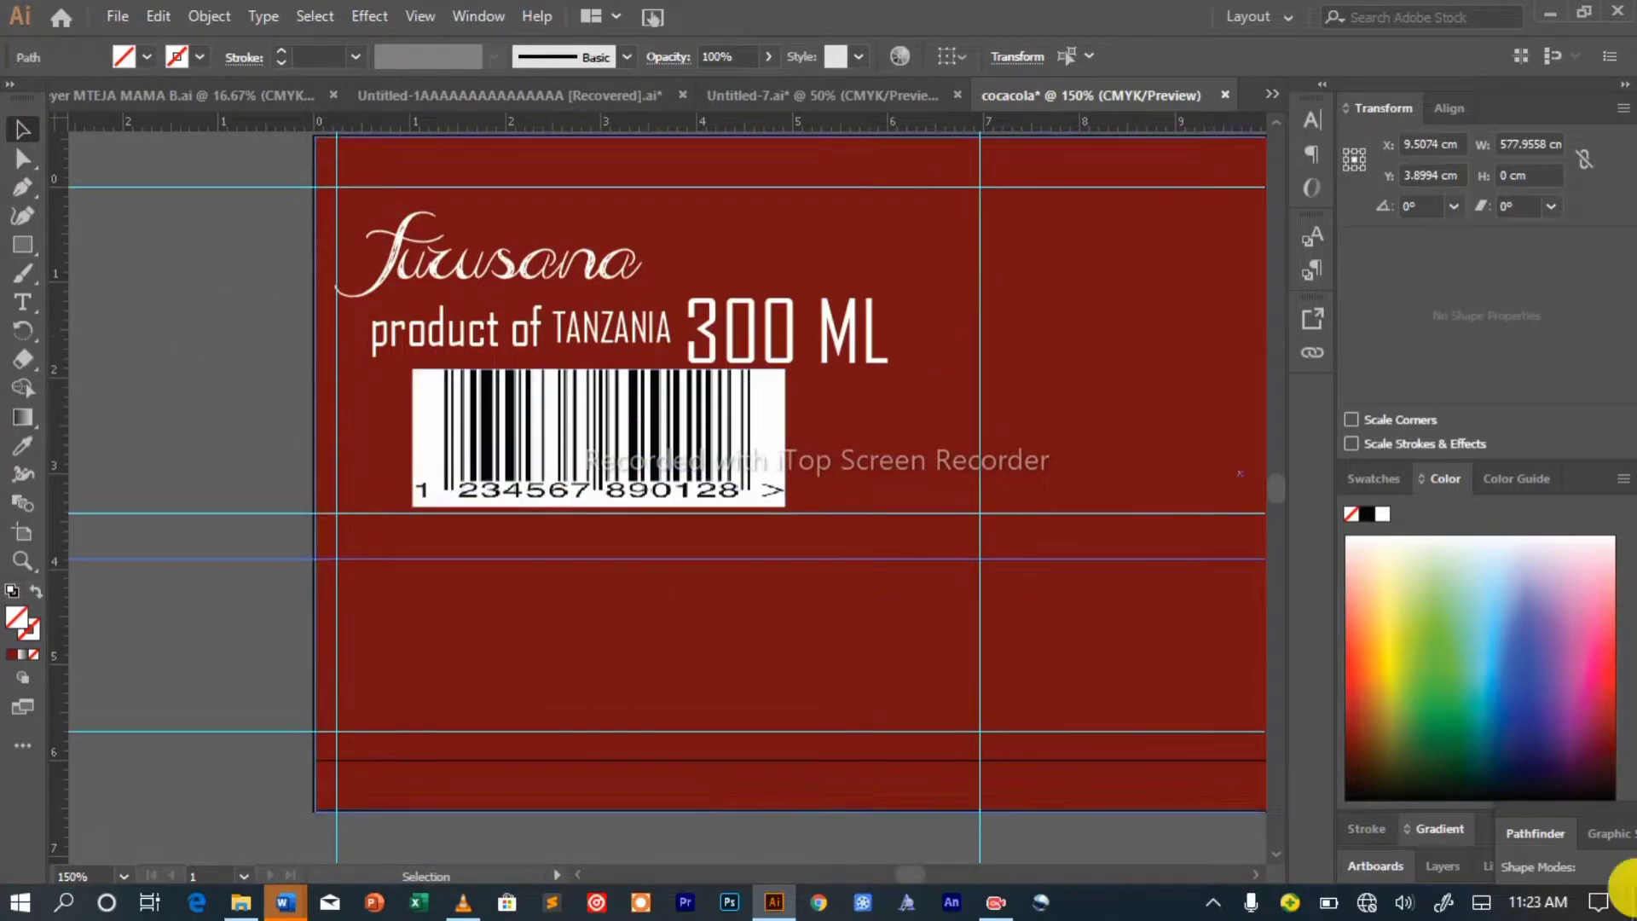
# Draw a circle about 0.59 cm in diameter beside the artboard and fill it with white.
pyautogui.press('l')
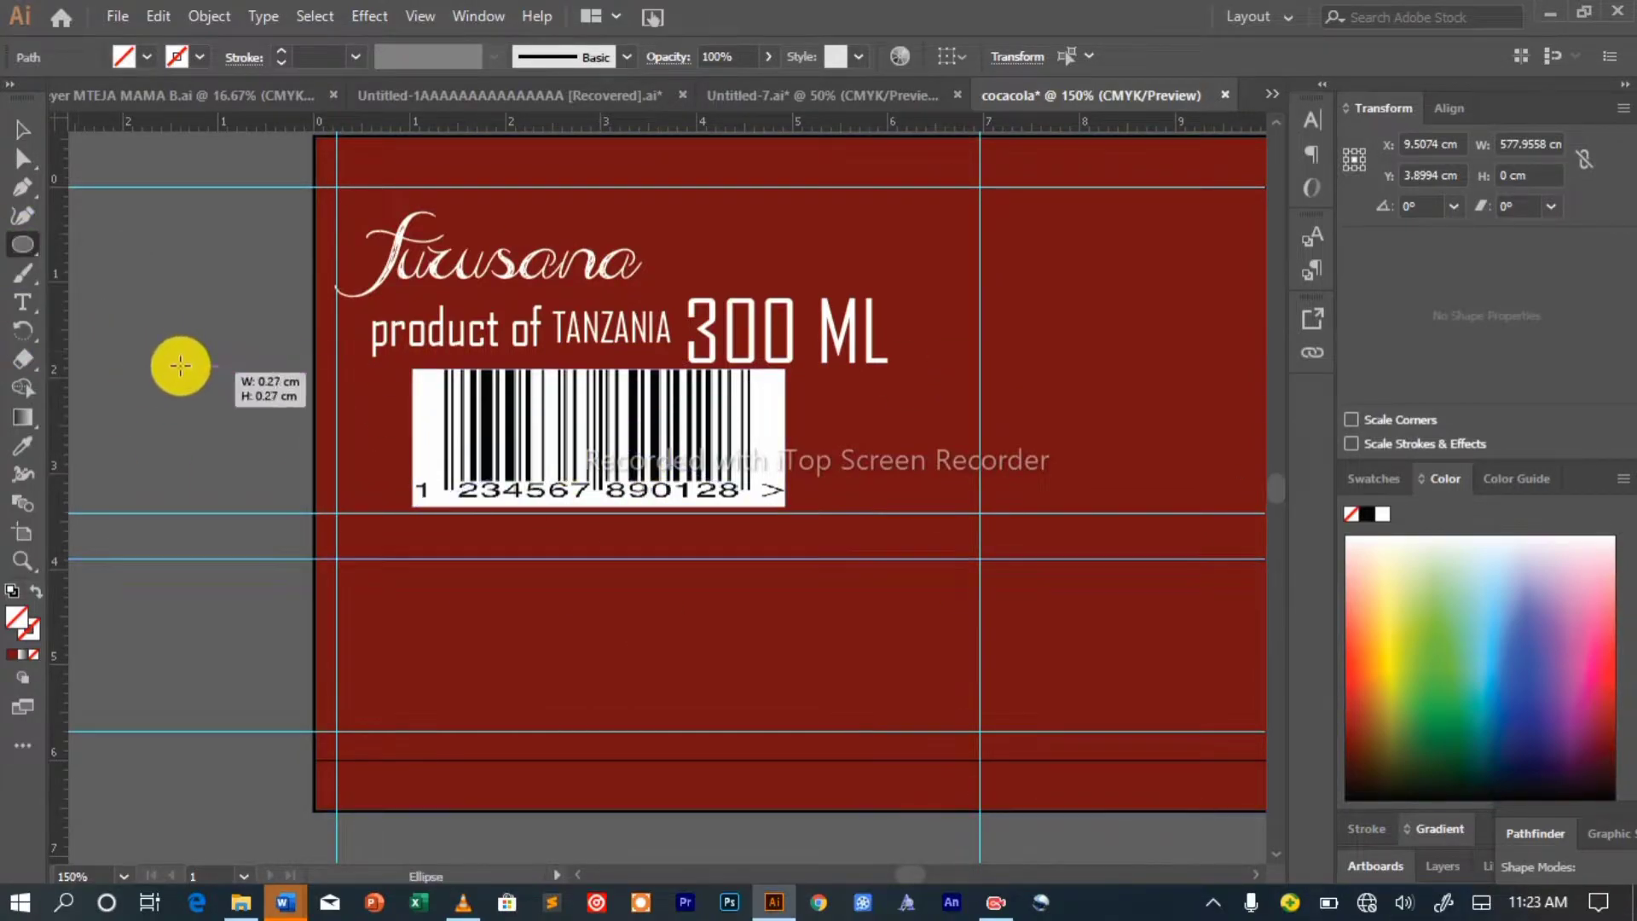
pyautogui.moveTo(169, 396); pyautogui.dragTo(171, 401)
pyautogui.click(128, 57)
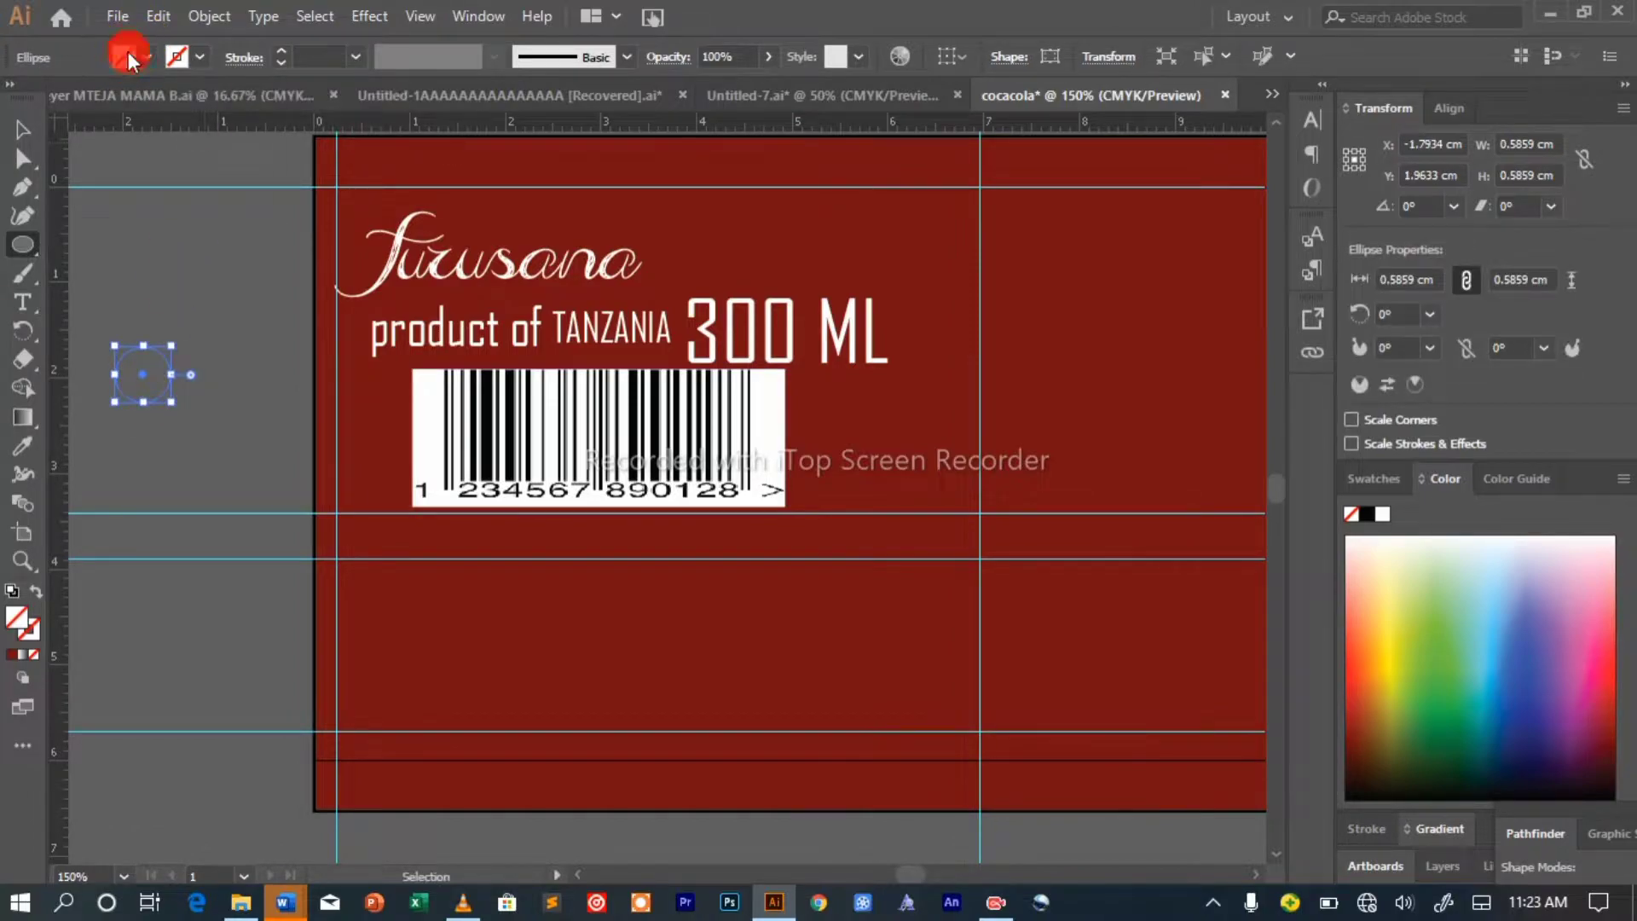
pyautogui.click(51, 91)
pyautogui.click(187, 316)
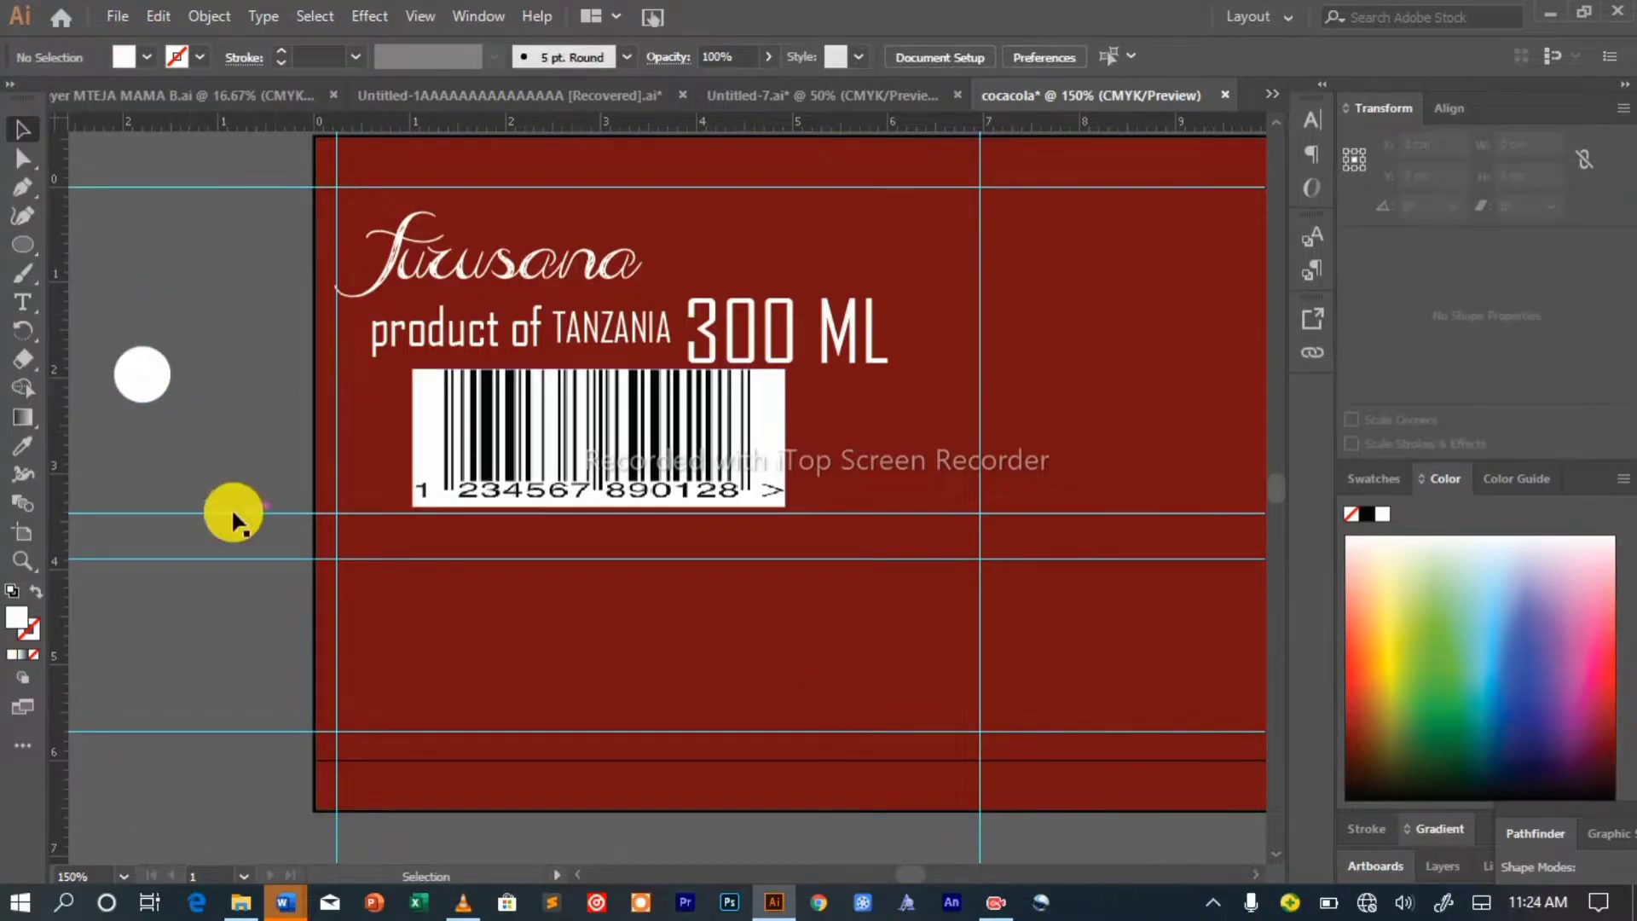
# Place facebook.png from the socila icon set folder between the two guides under the barcode, about 0.45 cm wide.
pyautogui.click(117, 16)
pyautogui.click(128, 402)
pyautogui.click(94, 246)
pyautogui.scroll(-1, 399, 309)
pyautogui.doubleClick(684, 413)
pyautogui.scroll(-8, 418, 299)
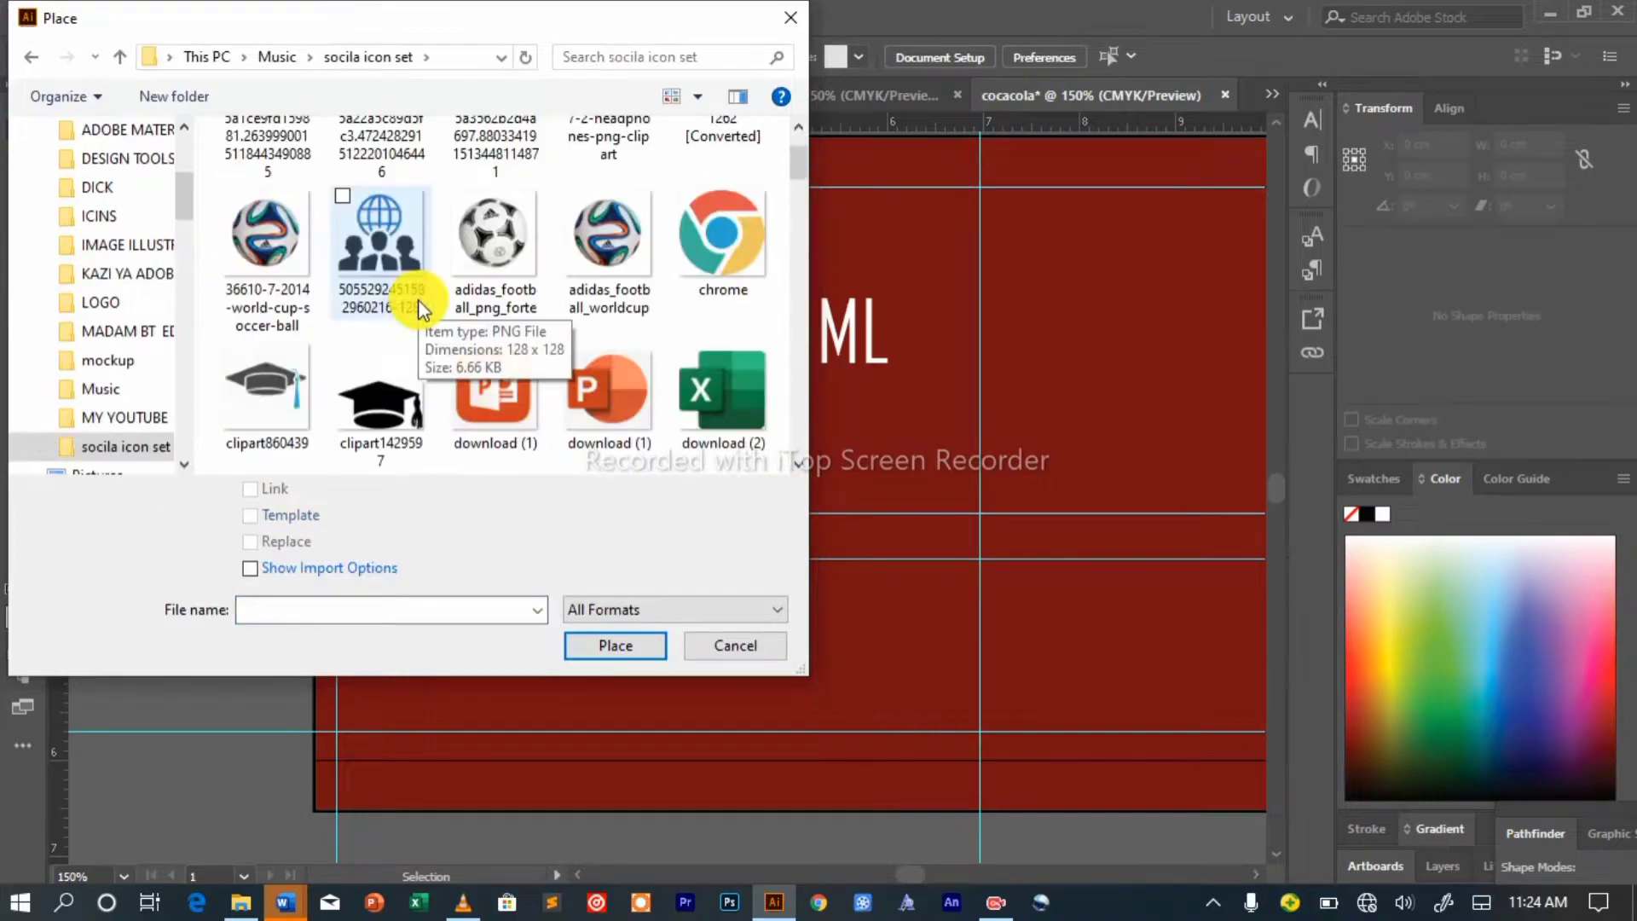
pyautogui.doubleClick(358, 370)
pyautogui.moveTo(442, 569); pyautogui.dragTo(465, 534)
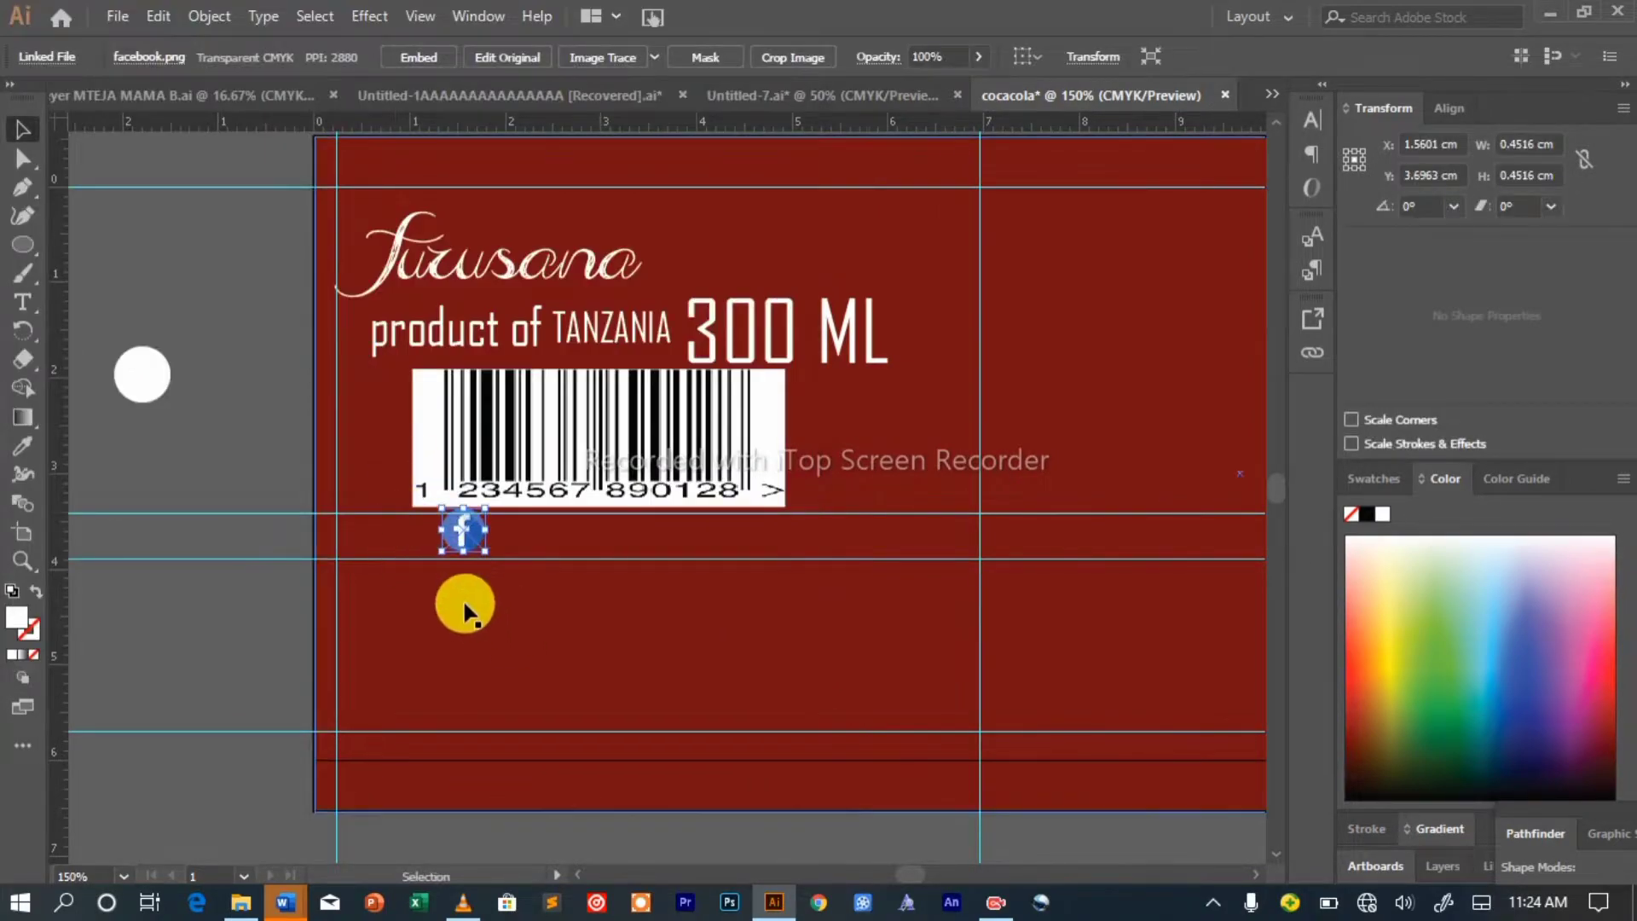
# Draw another small ellipse beside the artboard near the white circle.
pyautogui.click(167, 445)
pyautogui.click(22, 245)
pyautogui.moveTo(173, 394); pyautogui.dragTo(191, 435)
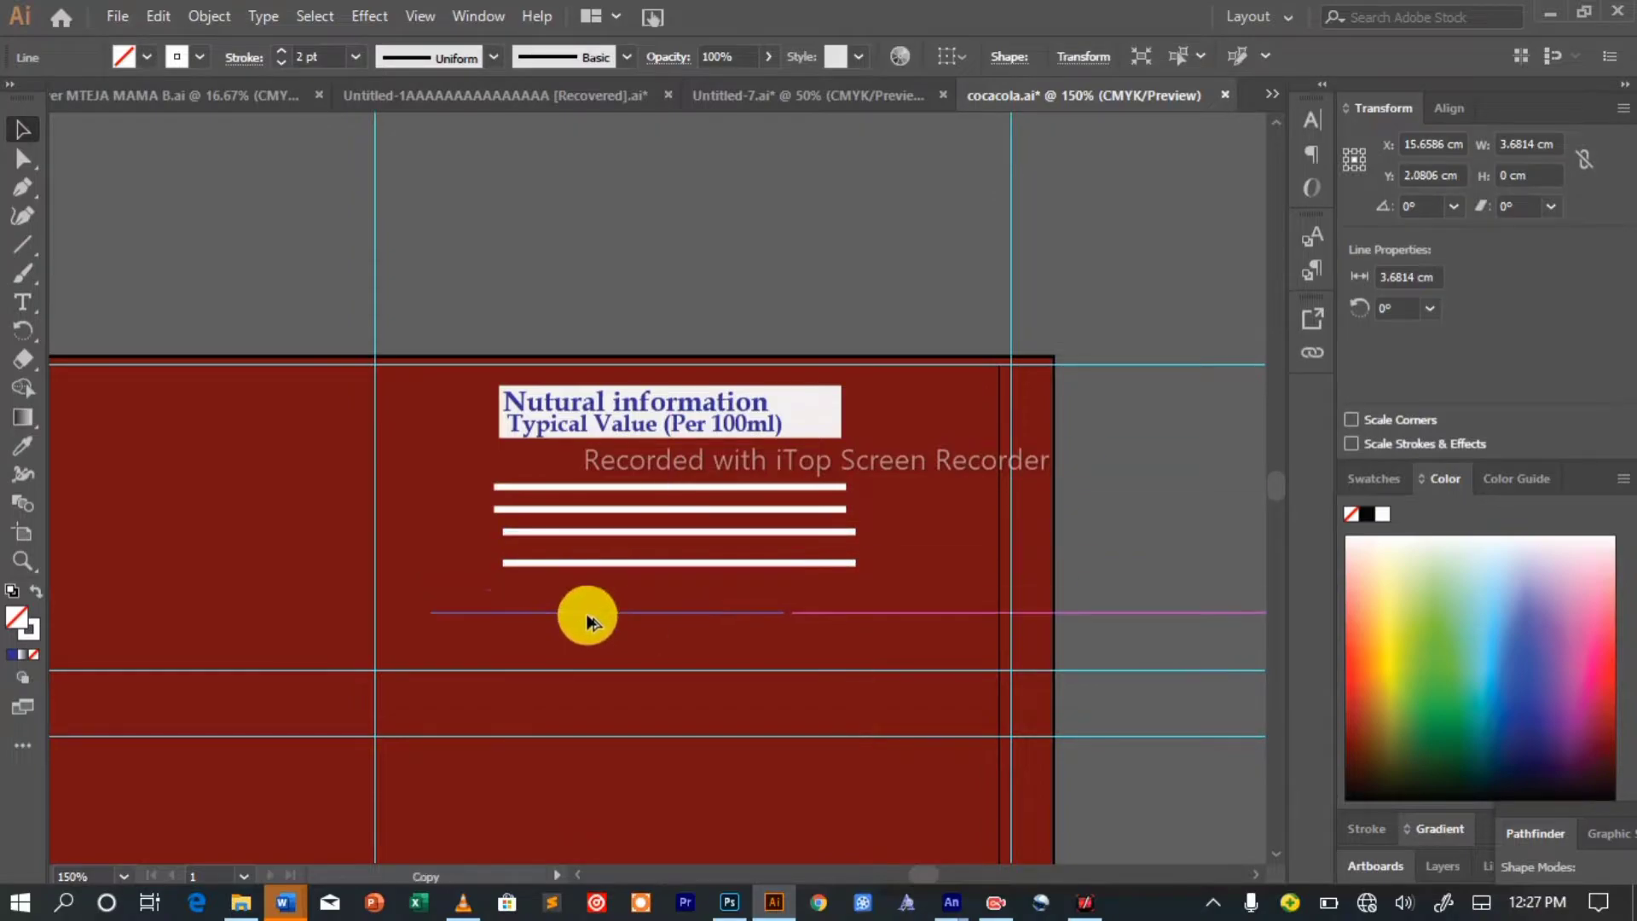
# Duplicate the white 2 pt line downward below the "Nutural information" heading until there are ten lines.
pyautogui.moveTo(641, 606); pyautogui.dragTo(640, 629)
pyautogui.hotkey('ctrl', 'd')
pyautogui.scroll(-4, 656, 629)
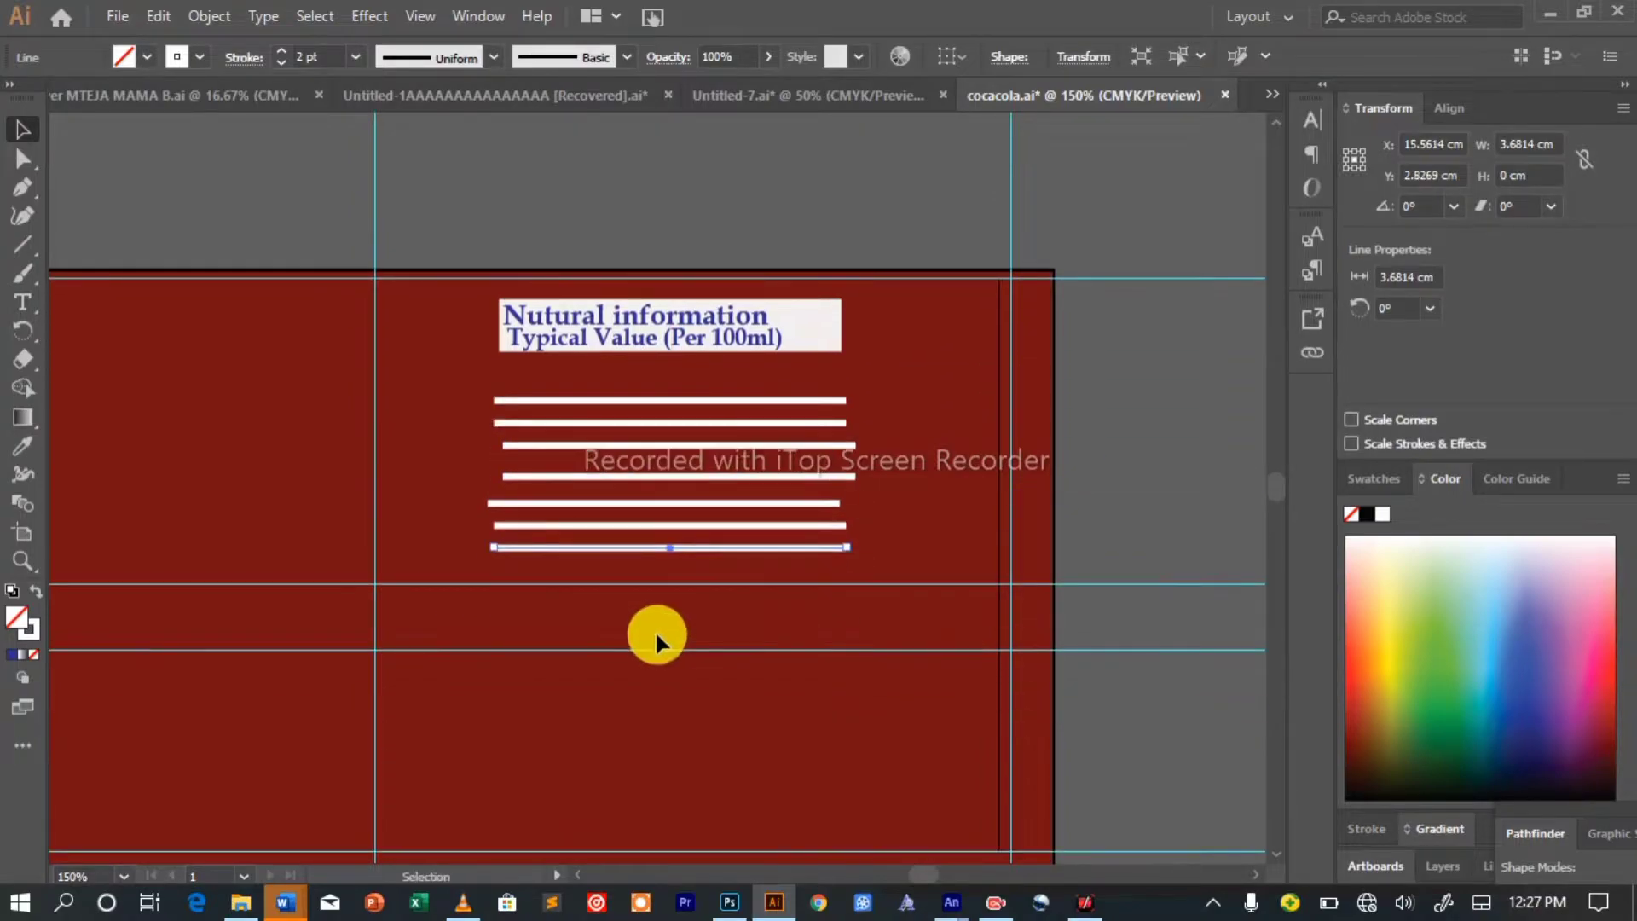
pyautogui.scroll(-1, 640, 566)
pyautogui.moveTo(642, 464); pyautogui.dragTo(642, 552)
pyautogui.moveTo(640, 549); pyautogui.dragTo(633, 570)
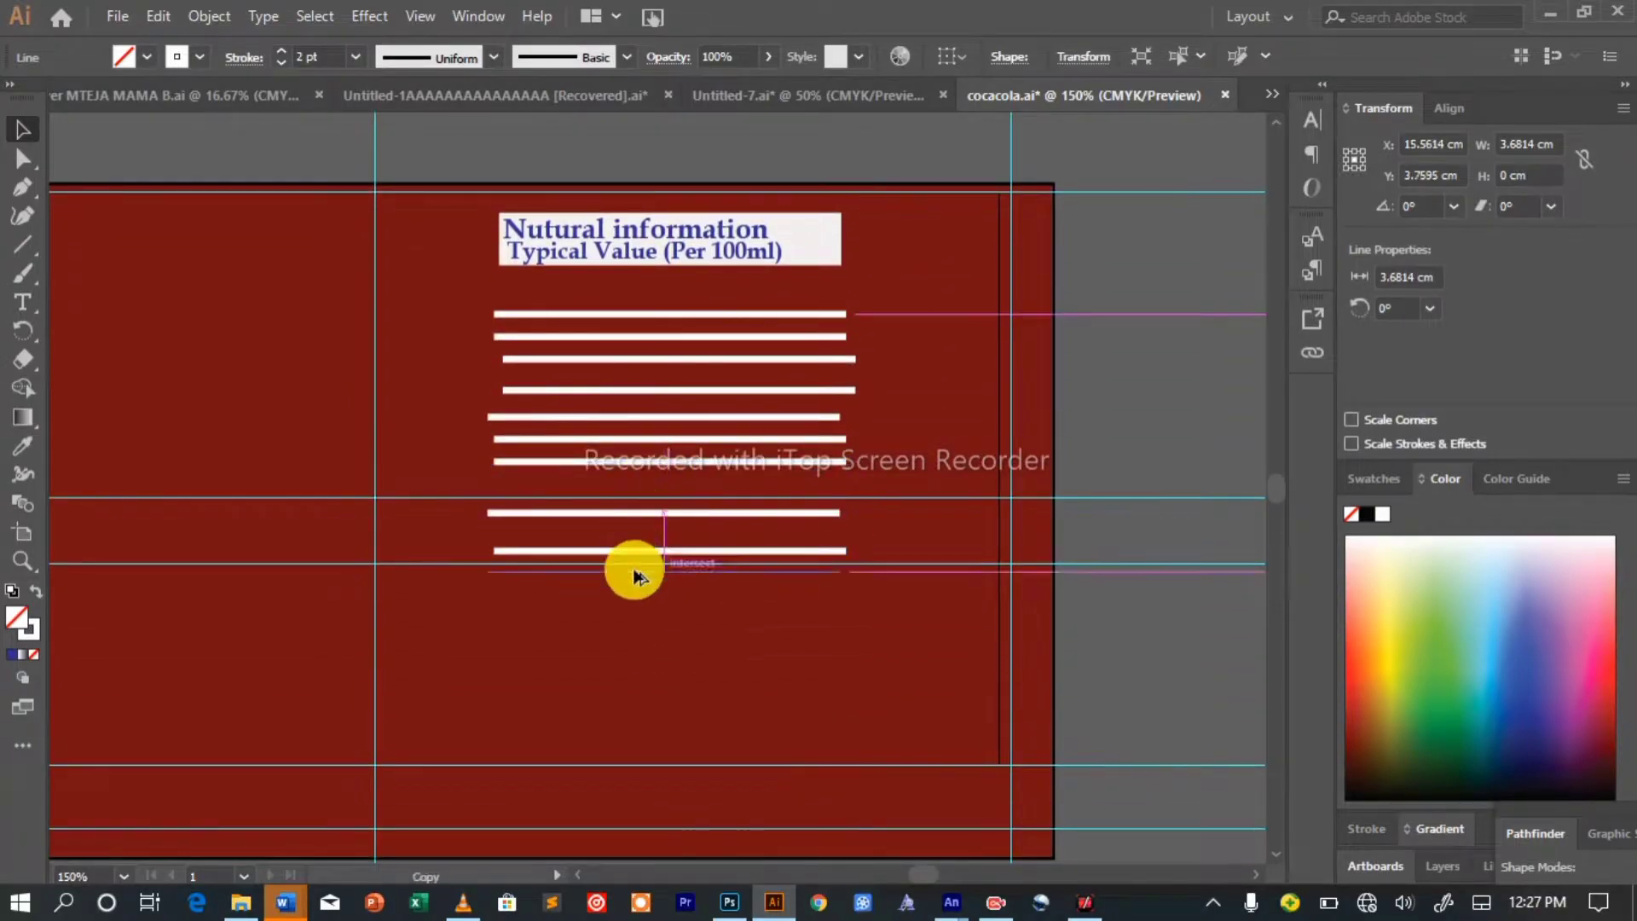
pyautogui.press('Delete')
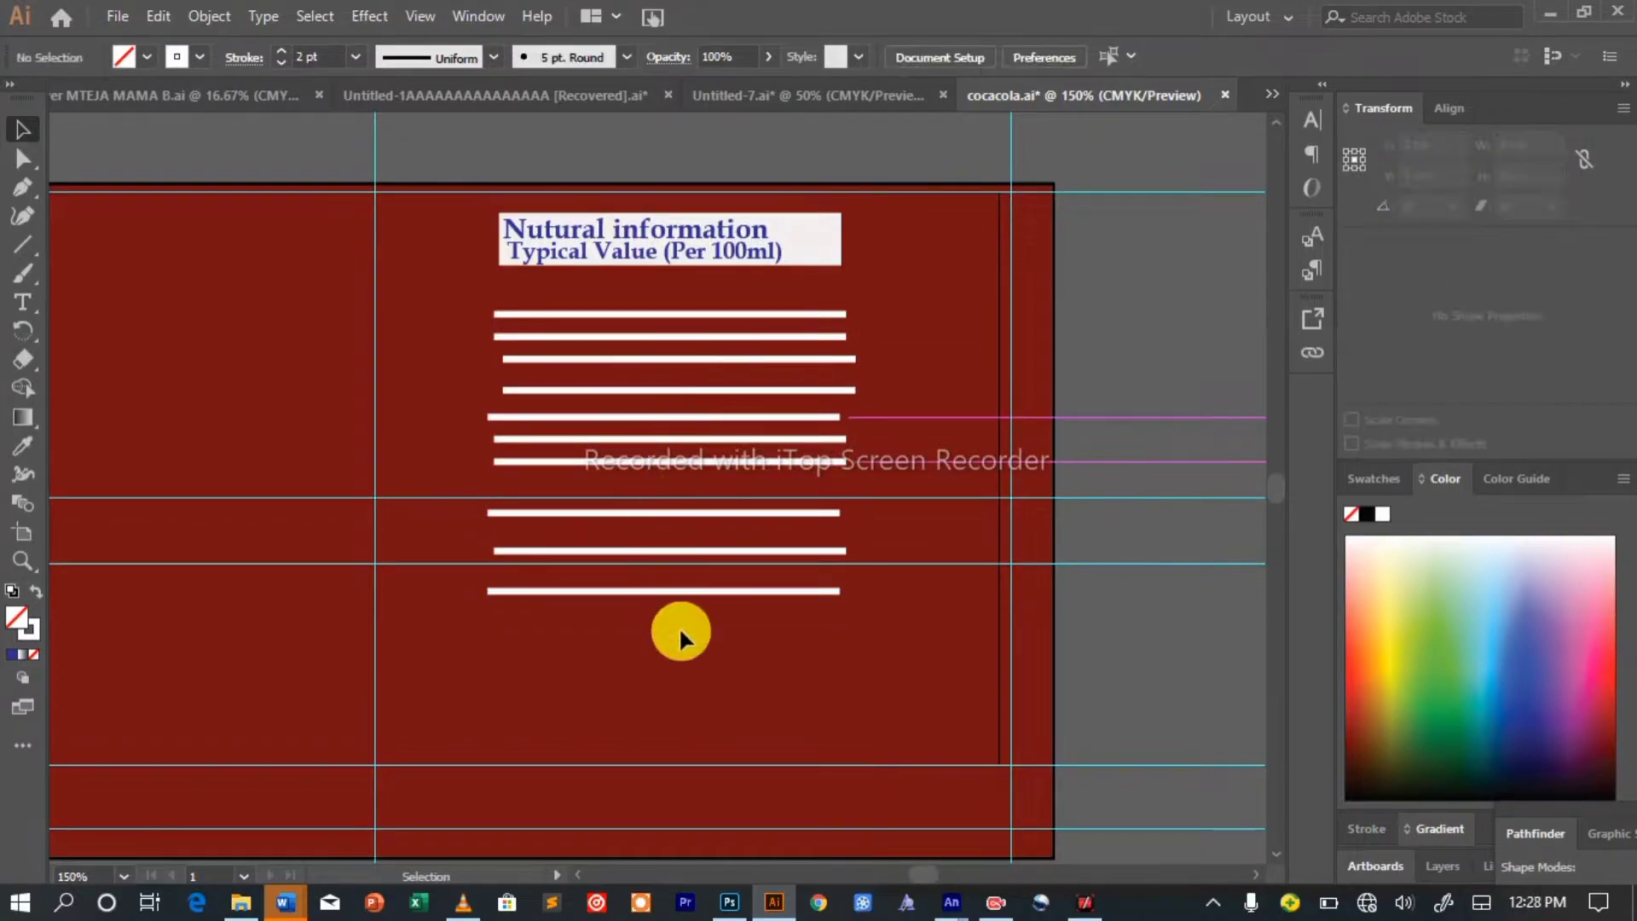
# Shift the lowest and the fifth white lines slightly right to line up with the other lines.
pyautogui.moveTo(517, 592); pyautogui.dragTo(523, 591)
pyautogui.moveTo(503, 416); pyautogui.dragTo(510, 417)
pyautogui.click(665, 476)
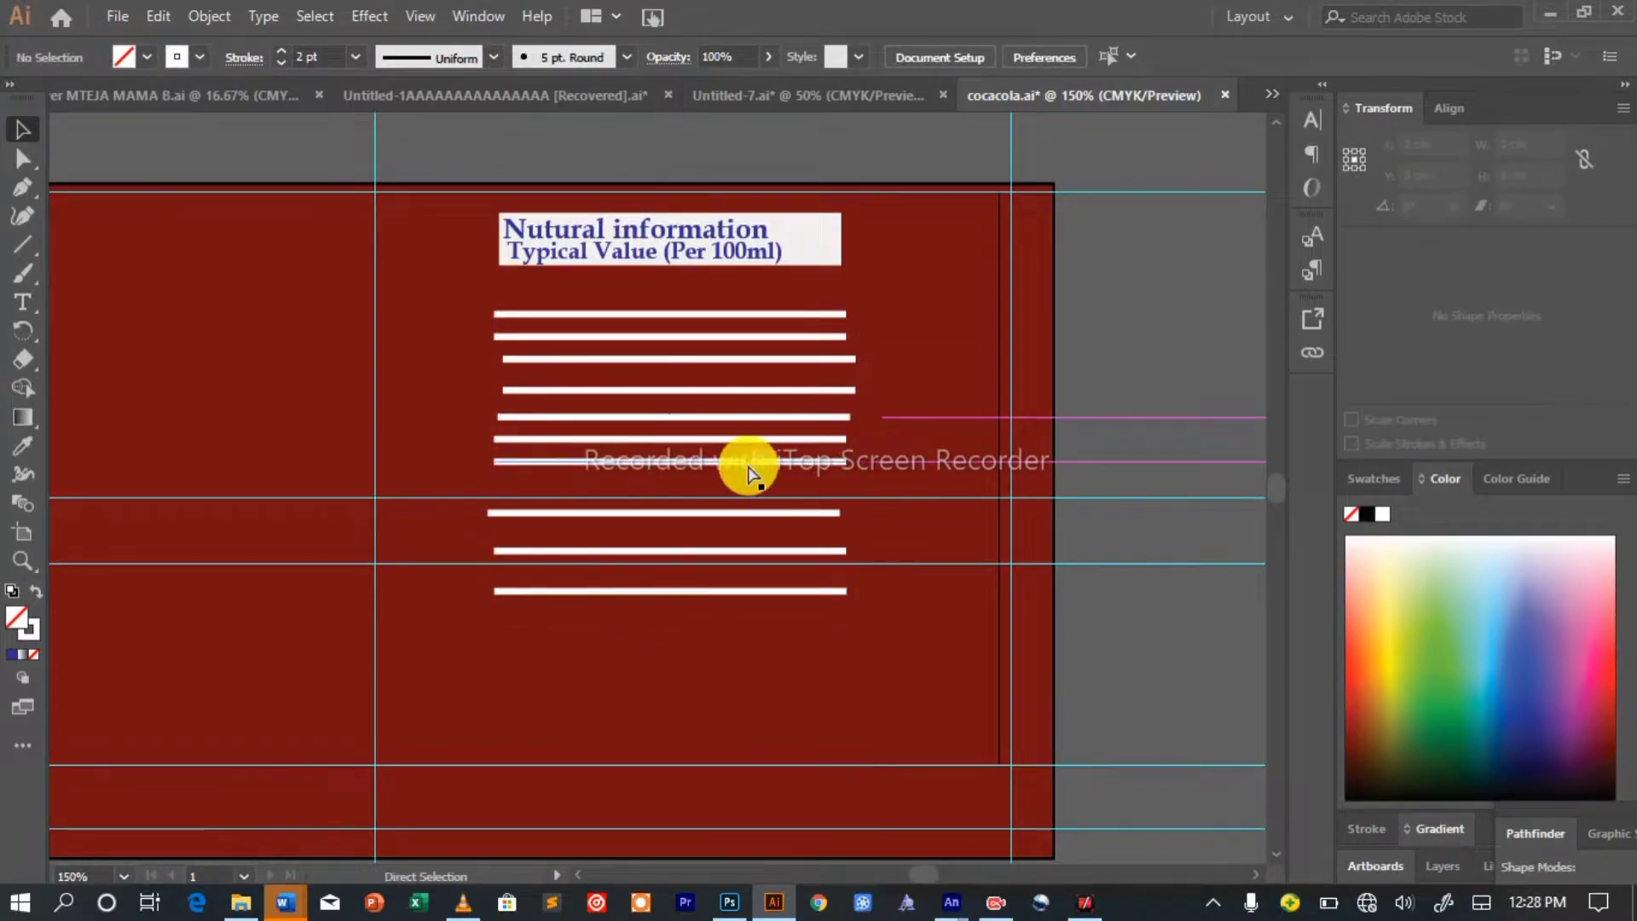
pyautogui.hotkey('ctrl', '-')
pyautogui.hotkey('ctrl', '-')
pyautogui.hotkey('ctrl', '-')
pyautogui.hotkey('ctrl', '+')
pyautogui.hotkey('ctrl', '+')
pyautogui.hotkey('ctrl', '+')
pyautogui.scroll(-1, 662, 594)
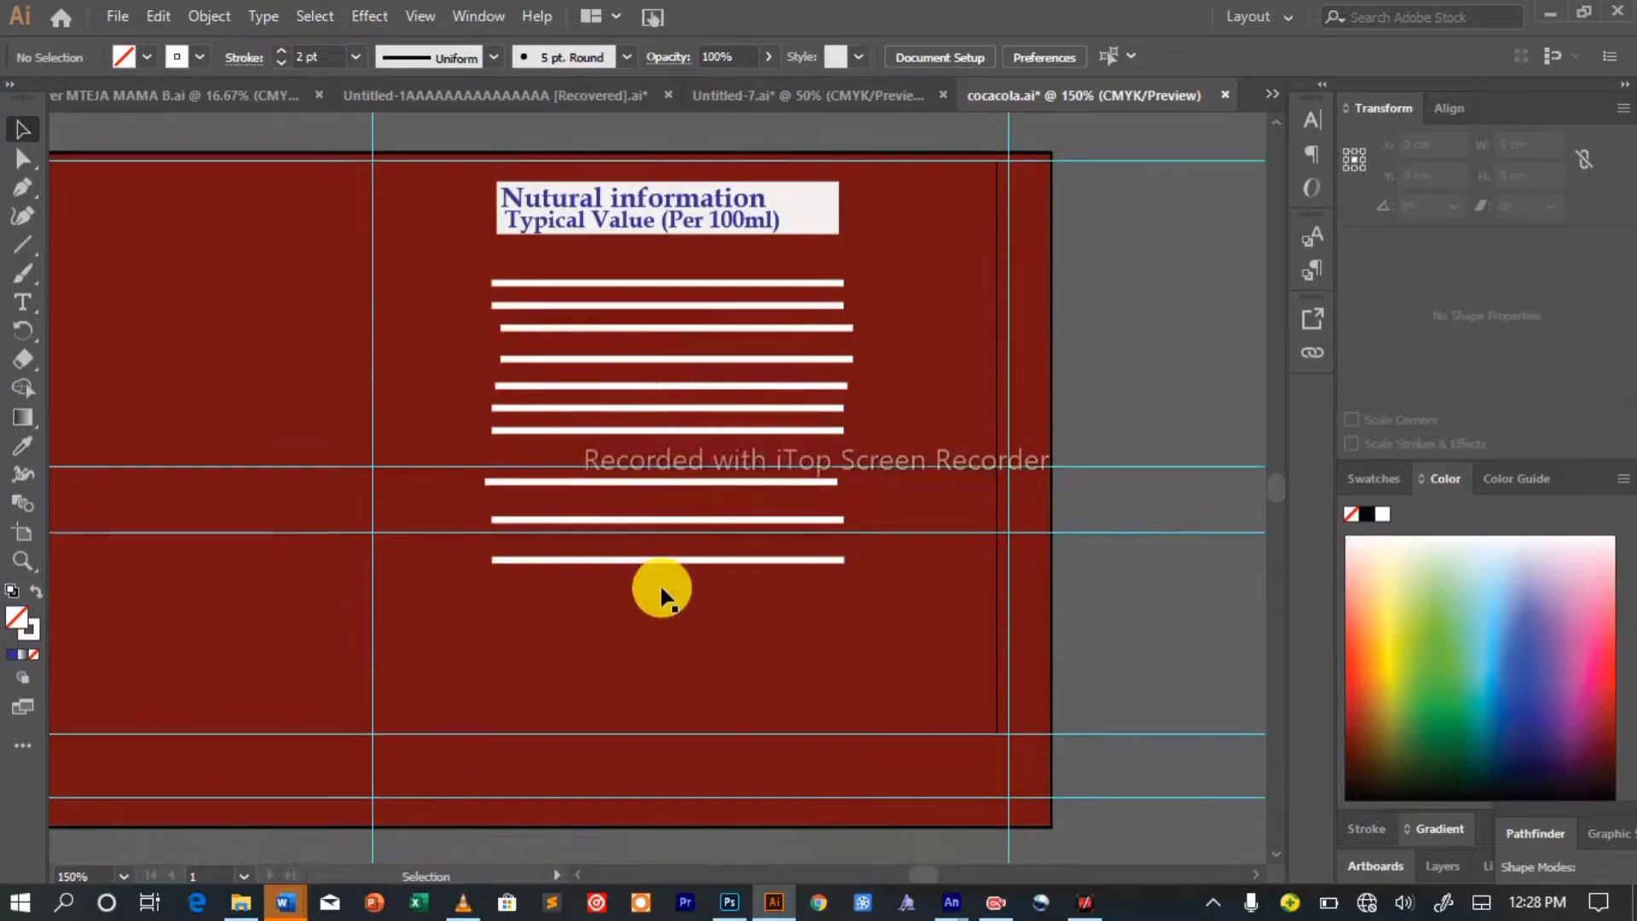
pyautogui.scroll(-1, 714, 743)
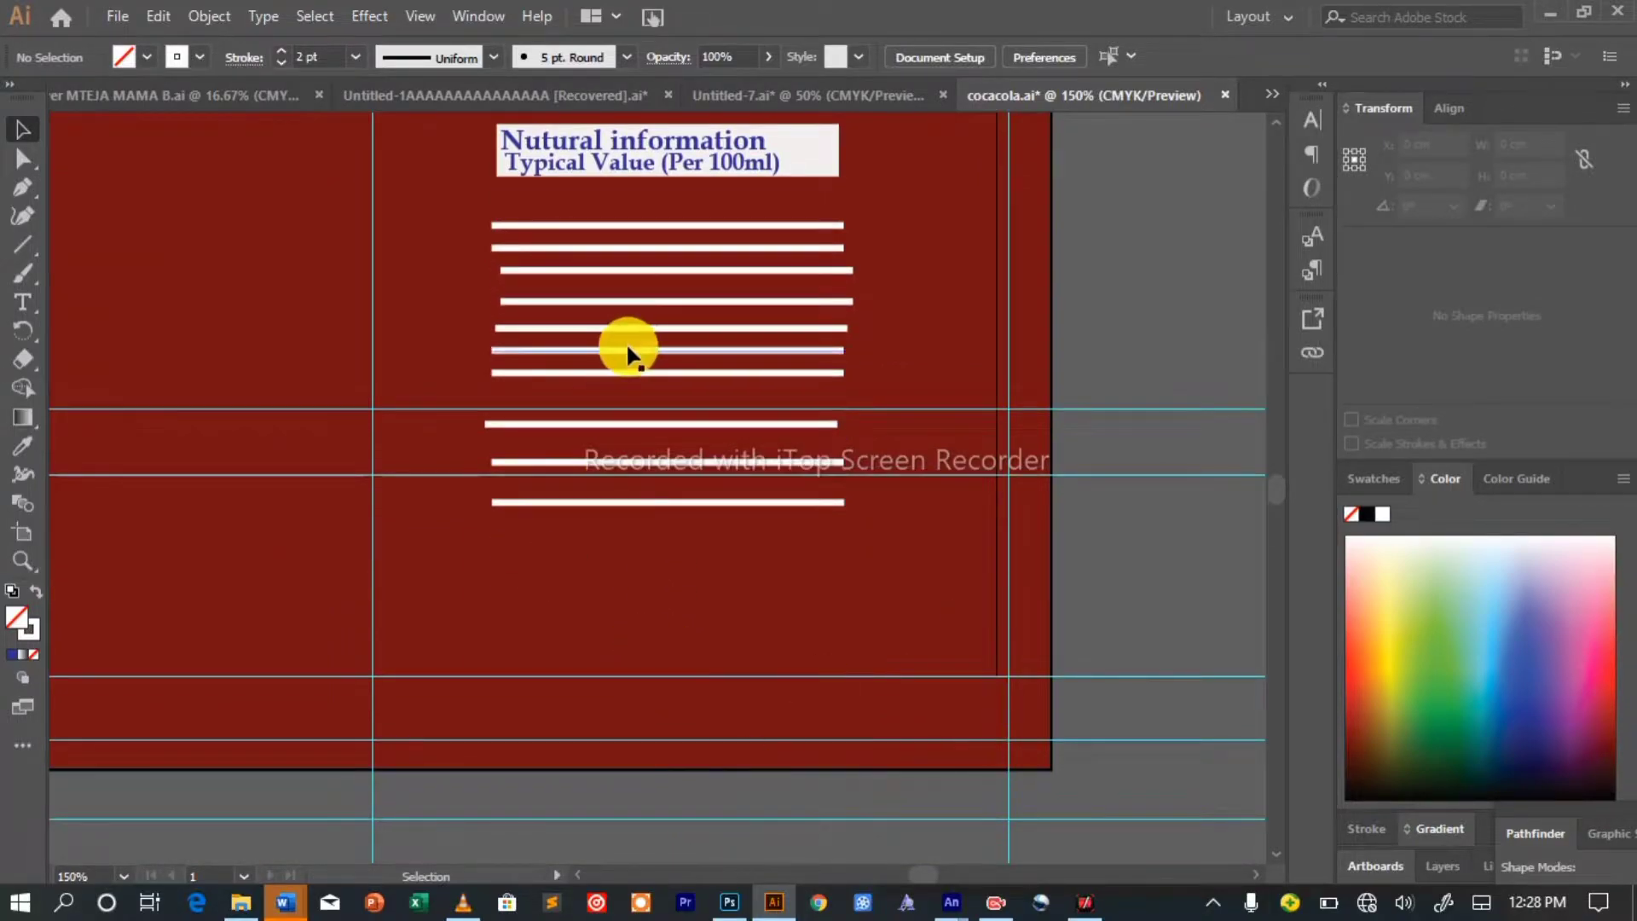
# Move two of the closely spaced upper white lines below the lowest line to extend the nutrition table.
pyautogui.moveTo(628, 350); pyautogui.dragTo(653, 409)
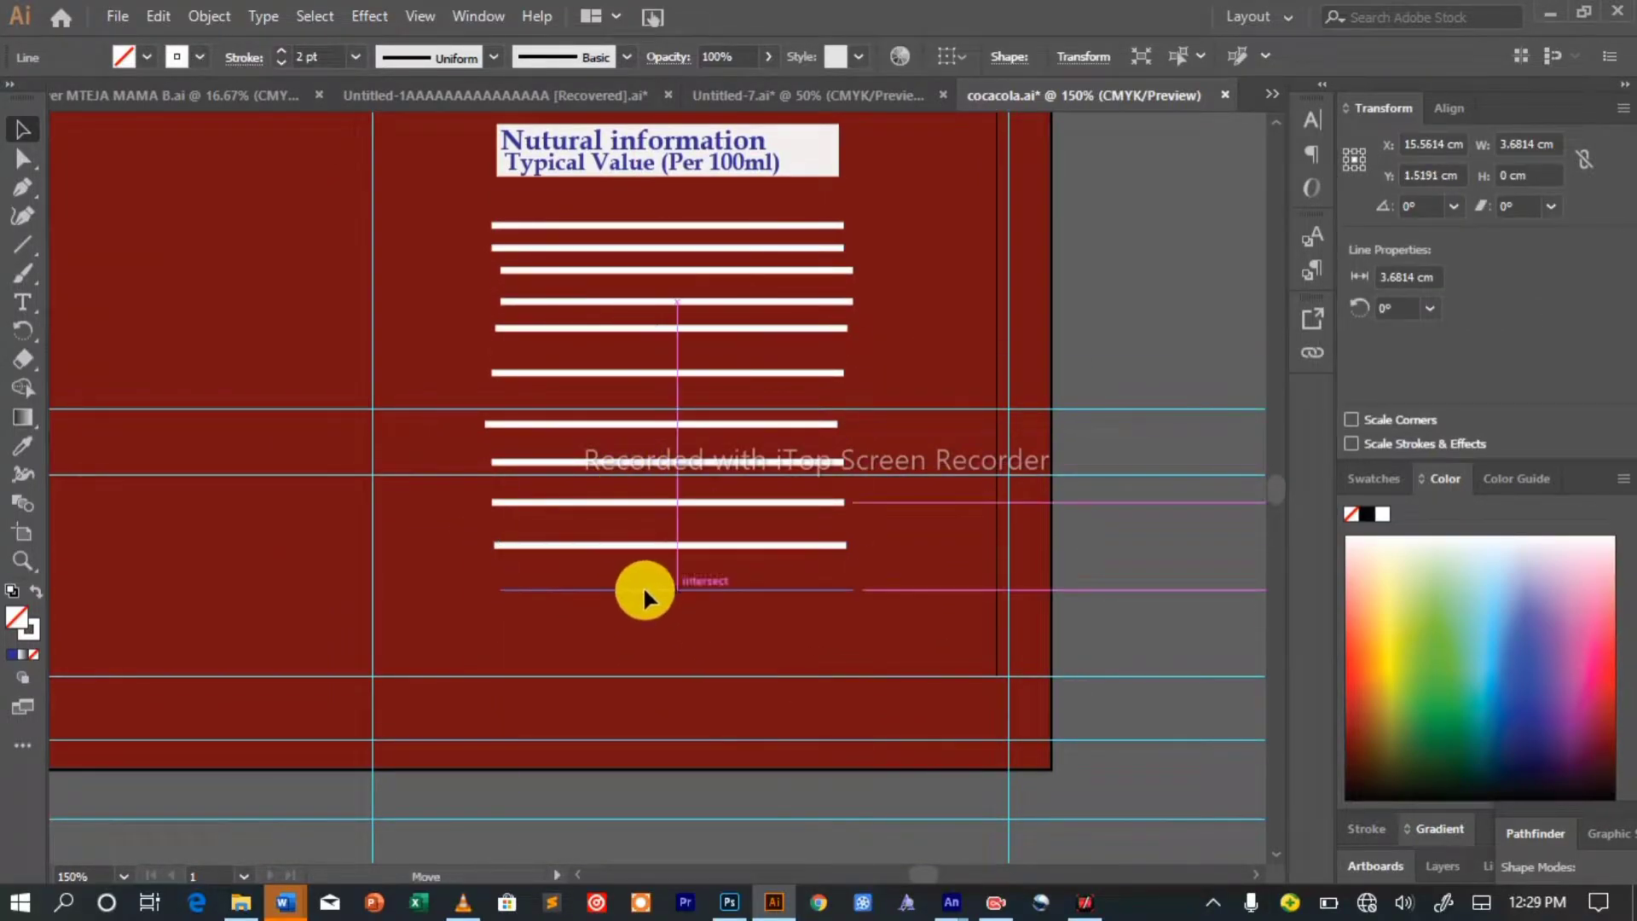
pyautogui.moveTo(643, 594); pyautogui.dragTo(622, 577)
pyautogui.click(641, 301)
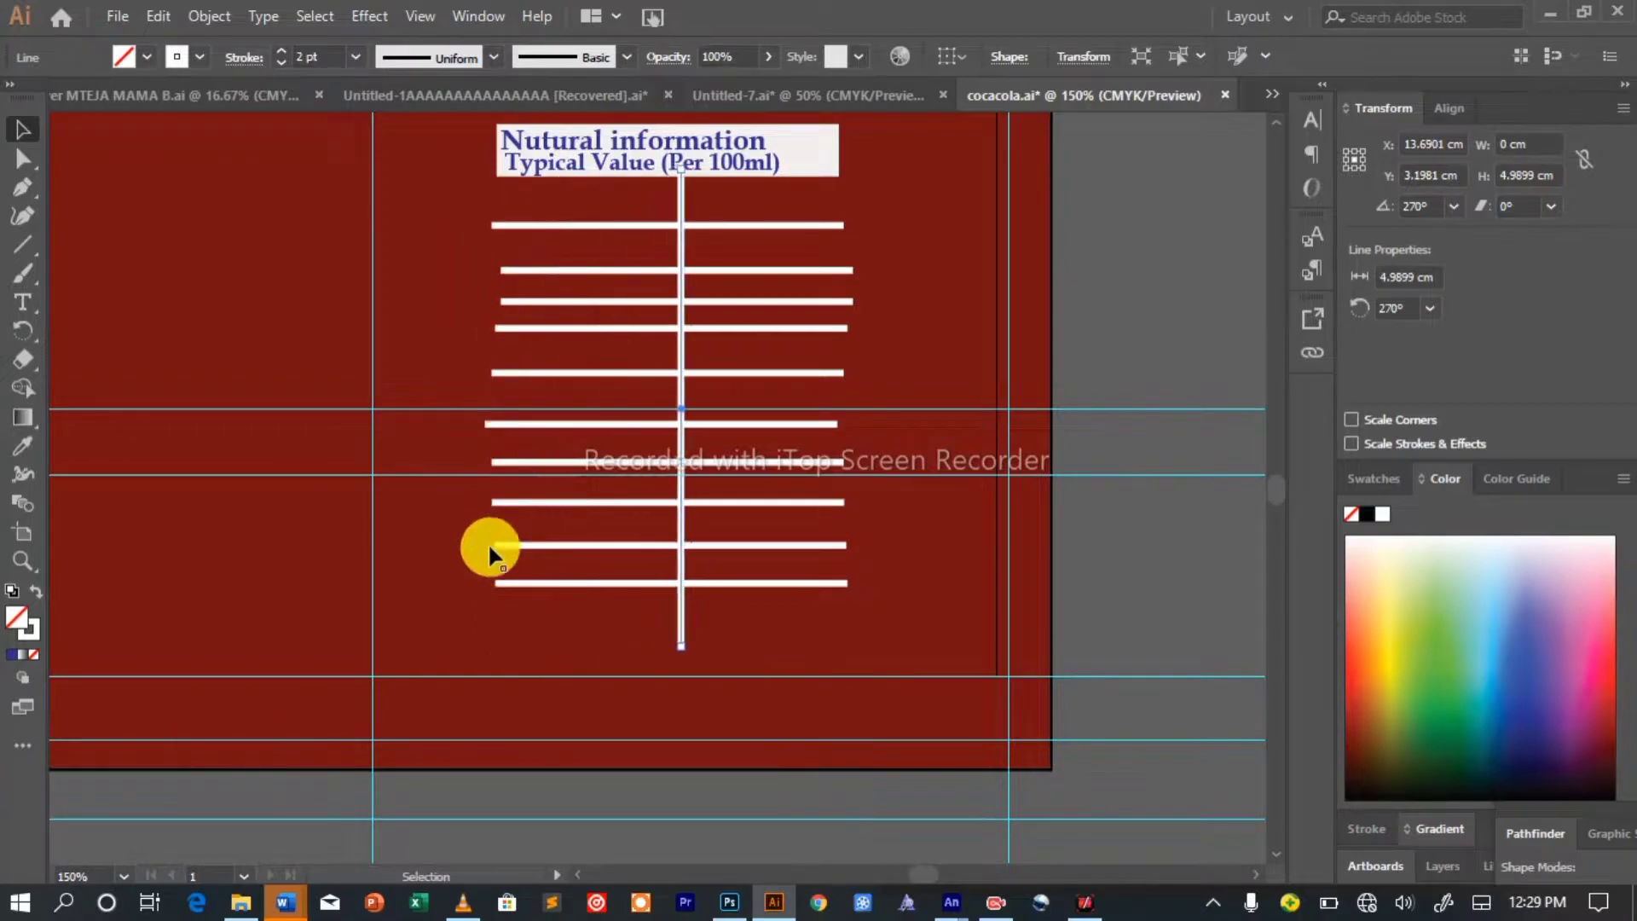
# Shift the vertical white divider right across the table lines and adjust its upper end to just below the heading.
pyautogui.press('Right')
pyautogui.press('Right')
pyautogui.press('Right')
pyautogui.press('Right')
pyautogui.press('Right')
pyautogui.press('Right')
pyautogui.press('Right')
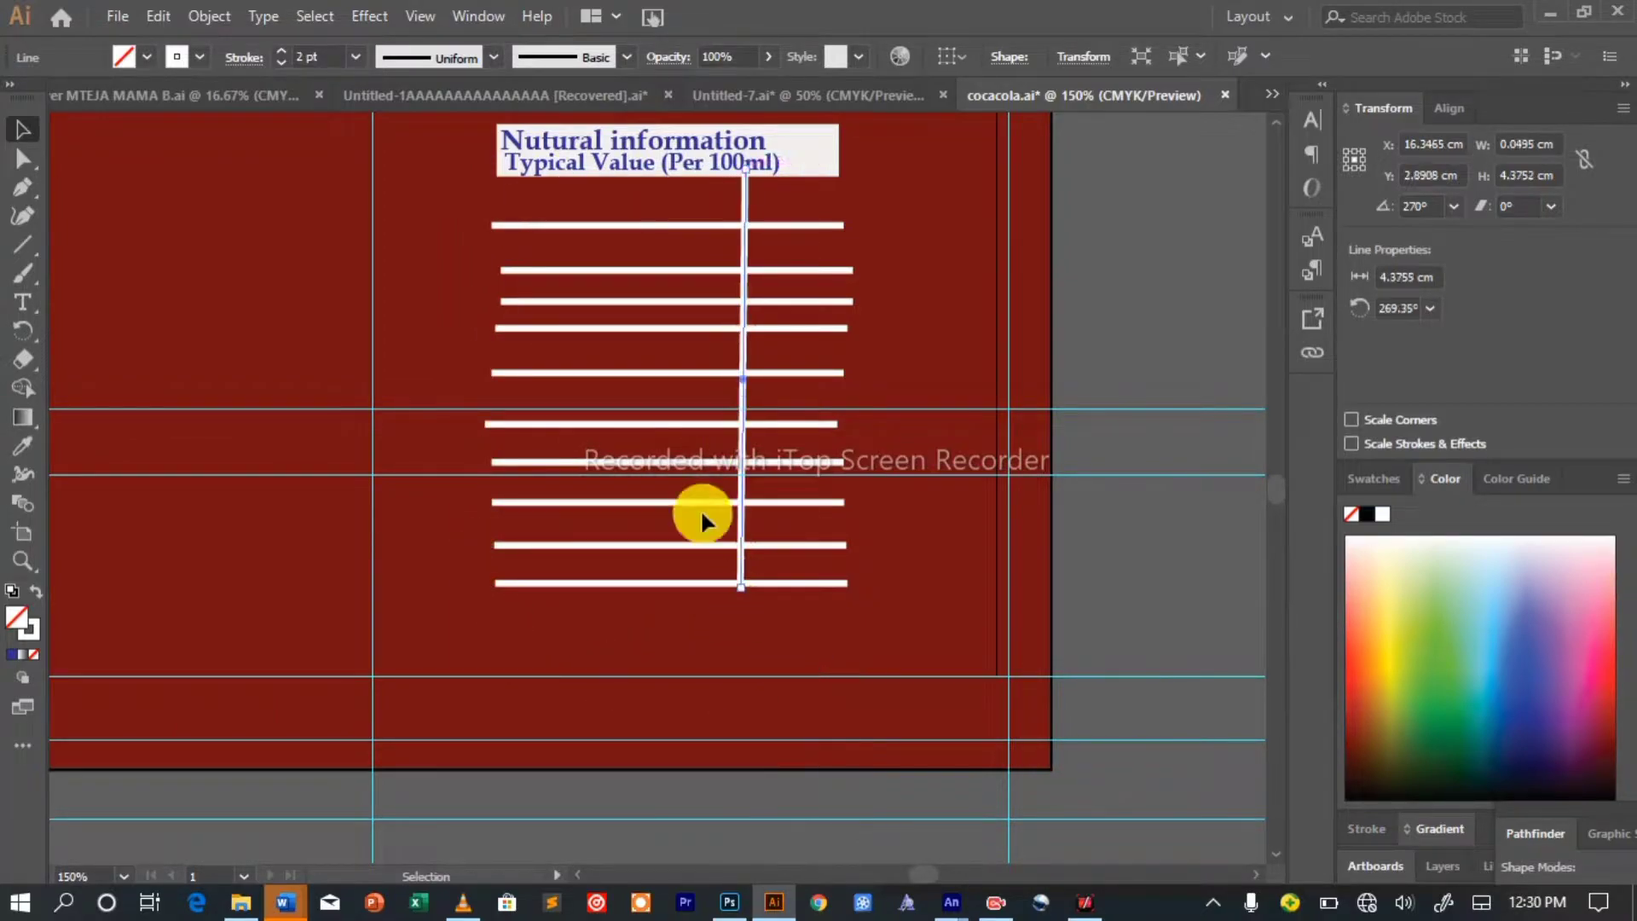
pyautogui.click(158, 16)
pyautogui.click(192, 42)
pyautogui.moveTo(739, 212); pyautogui.dragTo(744, 180)
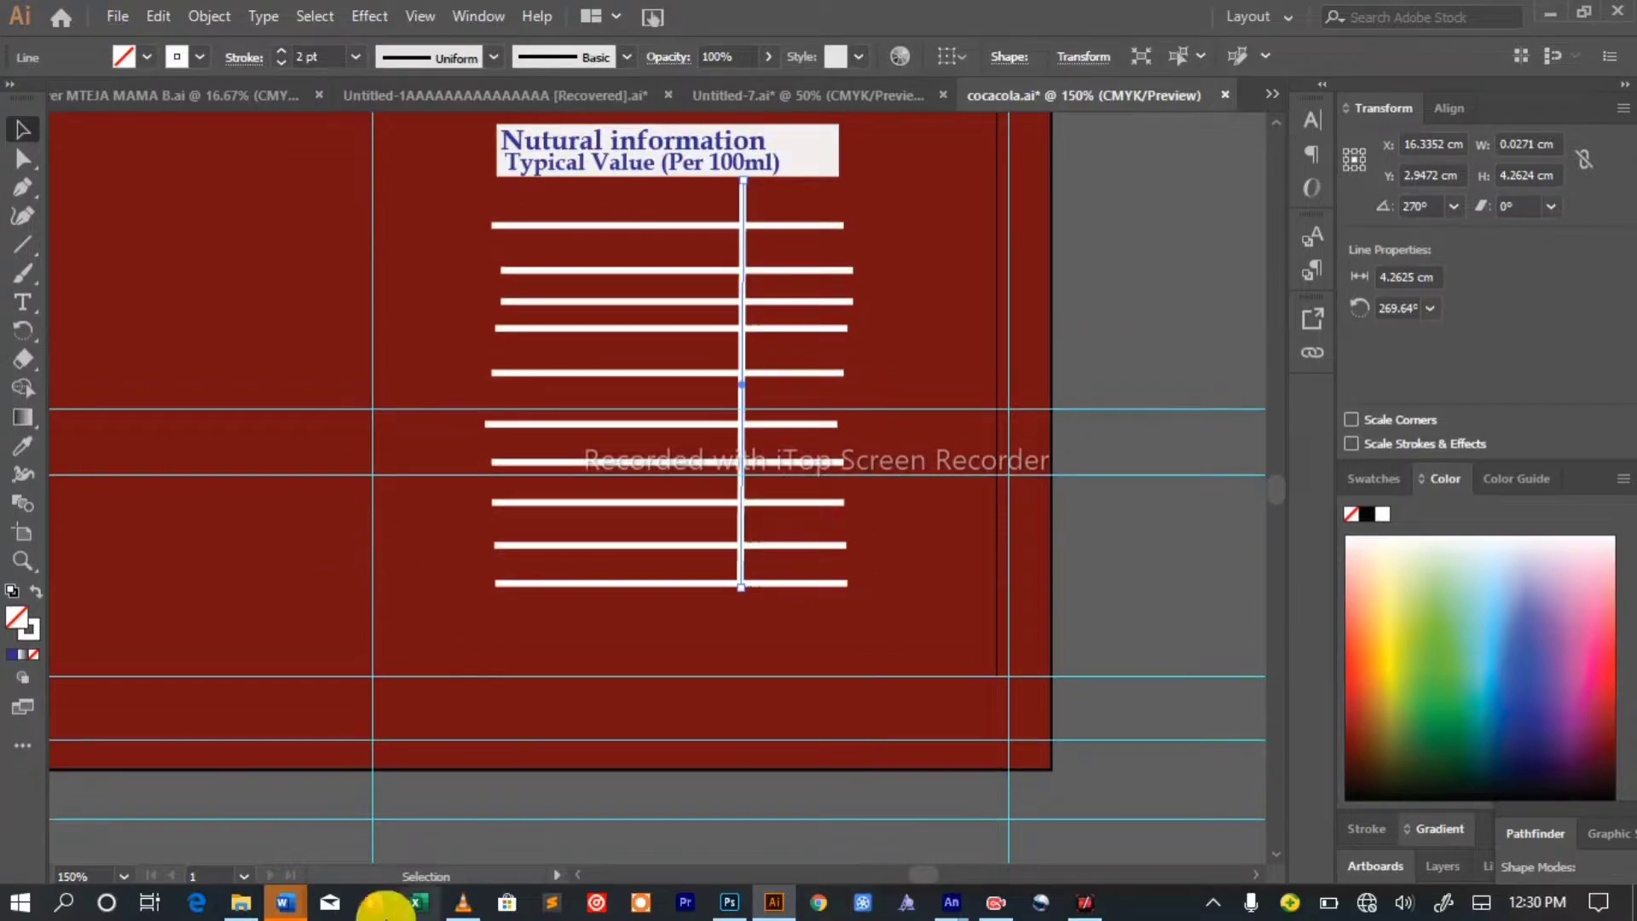
# Add the 7 pt text "Energy 242" from the Word document above the first white line.
pyautogui.click(285, 902)
pyautogui.click(423, 793)
pyautogui.click(773, 902)
pyautogui.click(285, 902)
pyautogui.click(424, 792)
pyautogui.scroll(1, 390, 627)
pyautogui.click(390, 627)
pyautogui.click(773, 901)
pyautogui.write('Energy   242')
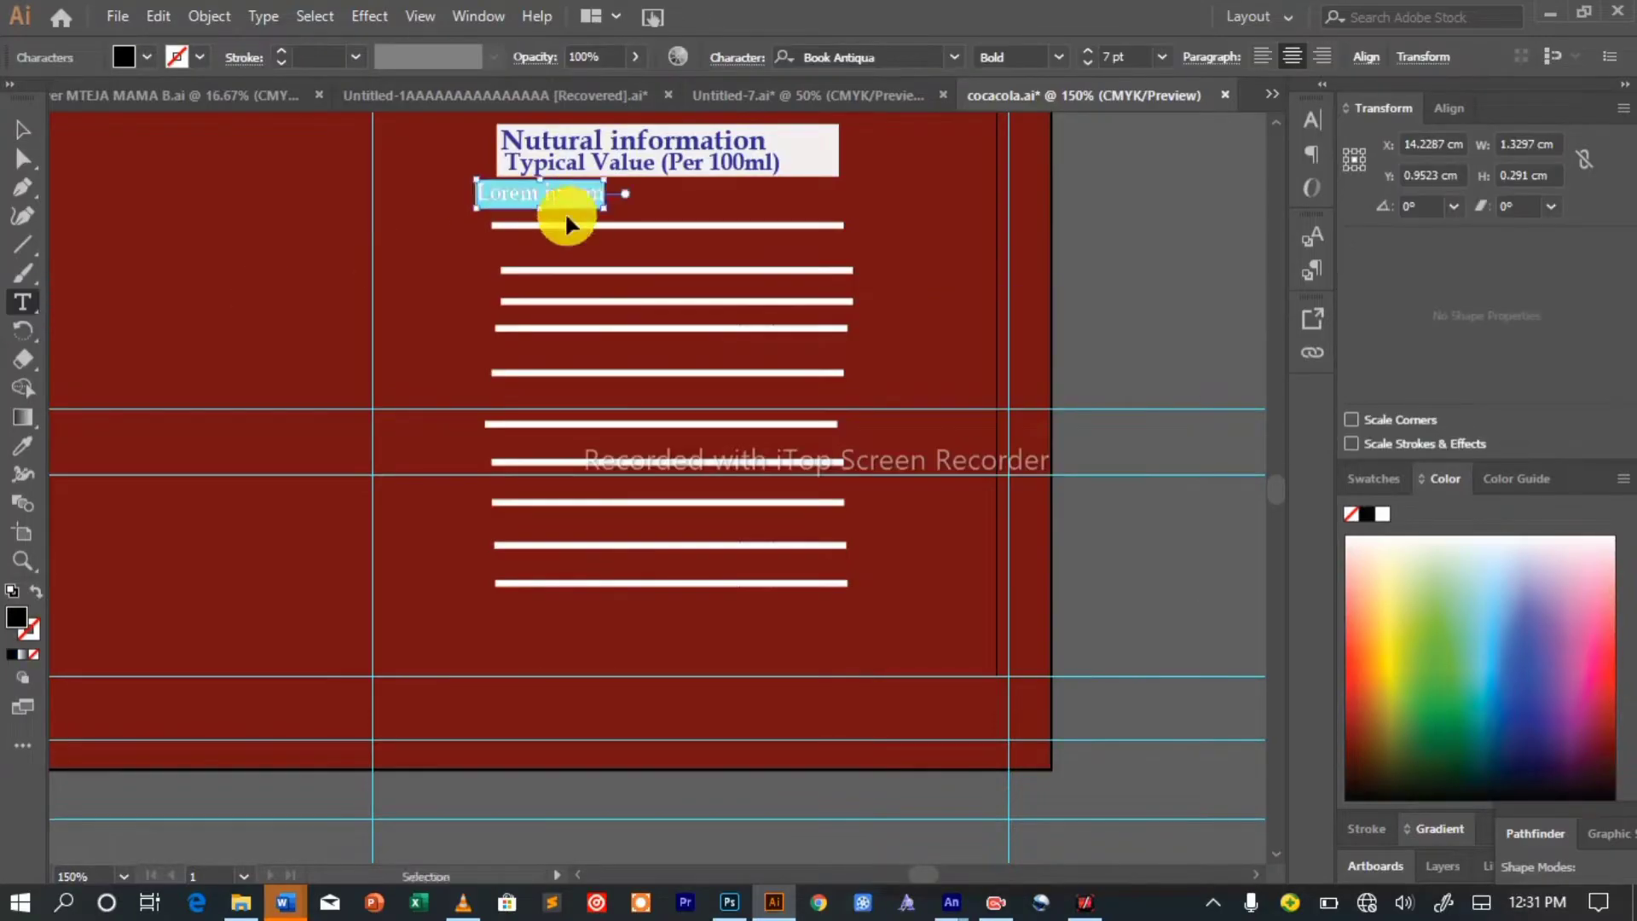
# Add the rows "Energy Value (56.9Kcal)", "Fat 0g" and "Of which Saturate 0g" from the Word document between the upper lines.
pyautogui.click(285, 902)
pyautogui.click(773, 902)
pyautogui.hotkey('ctrl', 'v')
pyautogui.click(286, 902)
pyautogui.click(773, 901)
pyautogui.hotkey('ctrl', 'v')
# Recolour the black nutrition row texts white.
pyautogui.click(124, 57)
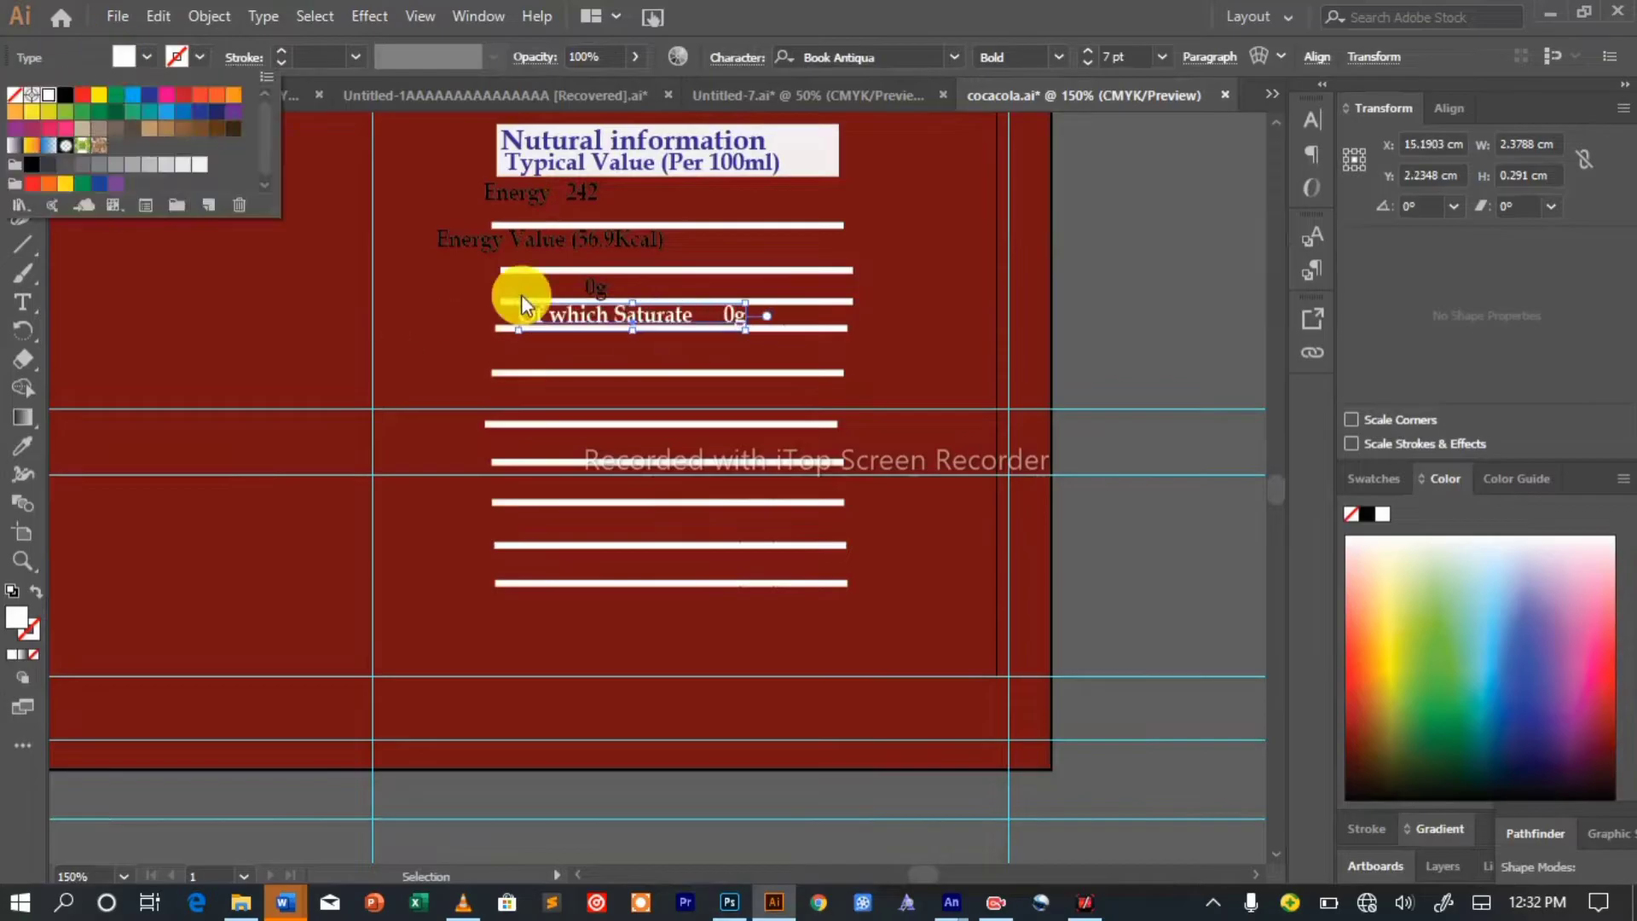
pyautogui.click(541, 193)
pyautogui.click(124, 57)
pyautogui.click(43, 97)
# Add the rows "Carbohydrate 14.g" and "Of which suger 14.0g" below the saturate row.
pyautogui.click(23, 302)
pyautogui.click(607, 359)
pyautogui.write('Carbohydrate    14.g')
pyautogui.click(23, 129)
pyautogui.click(286, 902)
pyautogui.click(773, 902)
pyautogui.write('Of which suger     14.0g')
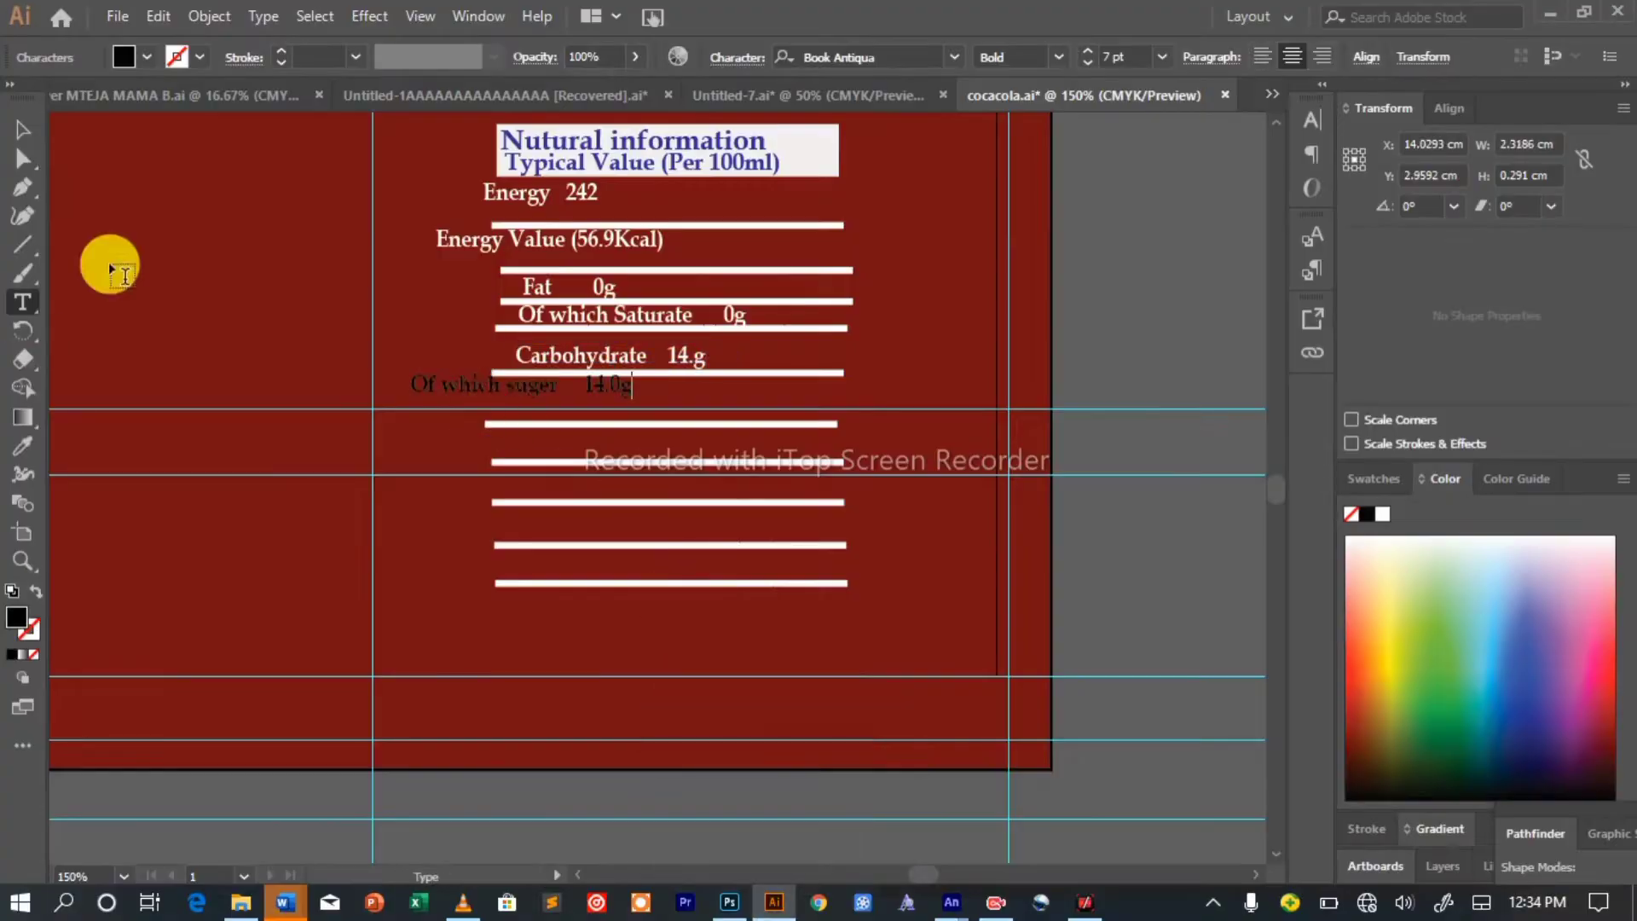
# Add the rows "Fibre 0g" and "Protein 0g" between the next white lines.
pyautogui.click(286, 902)
pyautogui.click(773, 902)
pyautogui.write('Fibre   0g')
pyautogui.click(773, 902)
pyautogui.click(575, 482)
pyautogui.write('Protein   0g')
# Add the row "Salt 2.002g" from the Word document and the note "Store in a Cool & Dry Place" below the last line.
pyautogui.click(286, 902)
pyautogui.moveTo(434, 505); pyautogui.dragTo(552, 505)
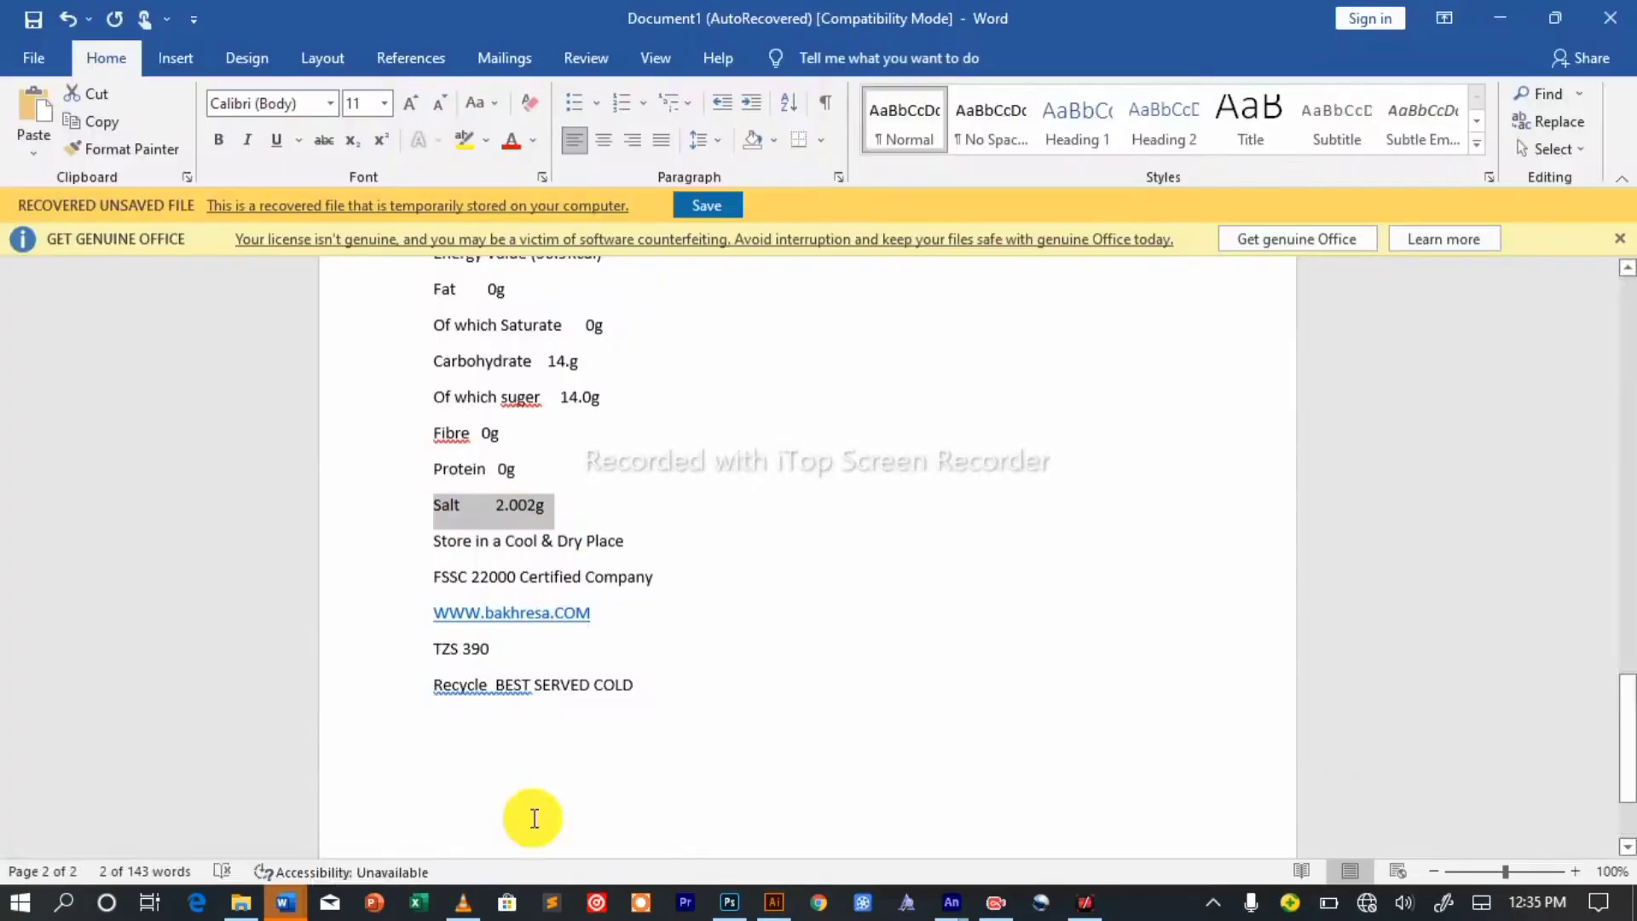
pyautogui.click(773, 902)
pyautogui.click(773, 902)
pyautogui.write('Salt         2.002g')
pyautogui.click(285, 902)
pyautogui.click(773, 902)
pyautogui.click(508, 569)
pyautogui.write('Store in a Cool & Dry Place')
# Copy "FSSC 22000 Certified Company" from the Word document below the storage note and fill it white.
pyautogui.click(286, 901)
pyautogui.moveTo(653, 575); pyautogui.dragTo(599, 573)
pyautogui.hotkey('ctrl', 'x')
pyautogui.click(68, 19)
pyautogui.click(773, 902)
pyautogui.click(602, 620)
pyautogui.hotkey('ctrl', 'v')
pyautogui.click(23, 130)
pyautogui.click(146, 57)
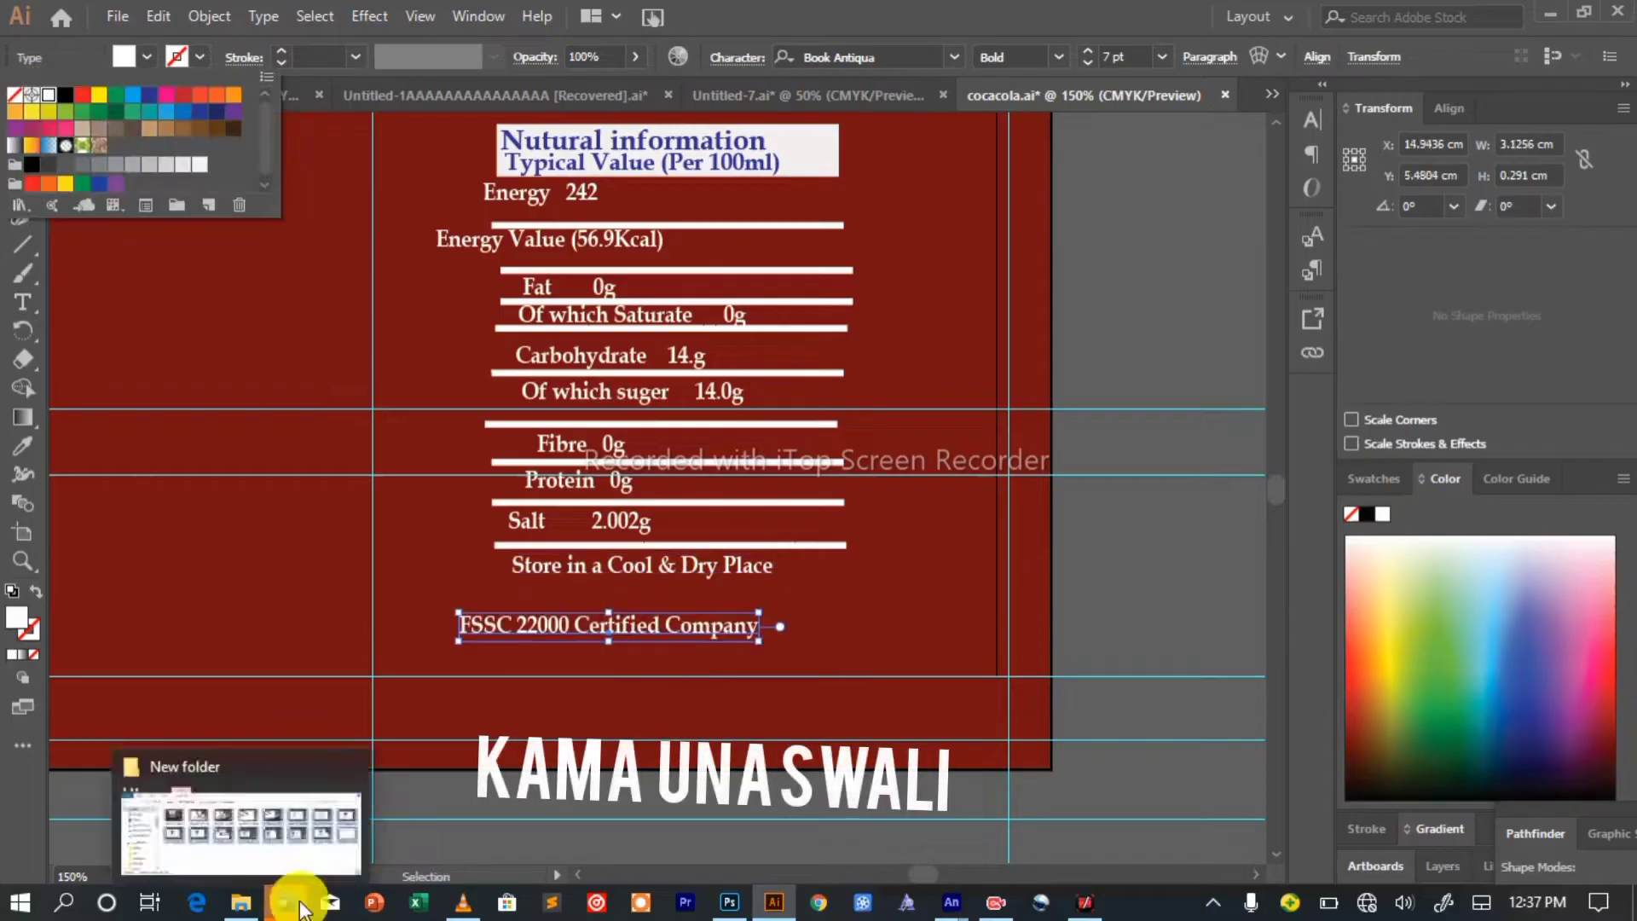
pyautogui.click(286, 902)
pyautogui.click(773, 902)
pyautogui.hotkey('ctrl', 'v')
pyautogui.moveTo(514, 639); pyautogui.dragTo(646, 654)
pyautogui.moveTo(608, 625); pyautogui.dragTo(661, 625)
pyautogui.scroll(-1, 764, 484)
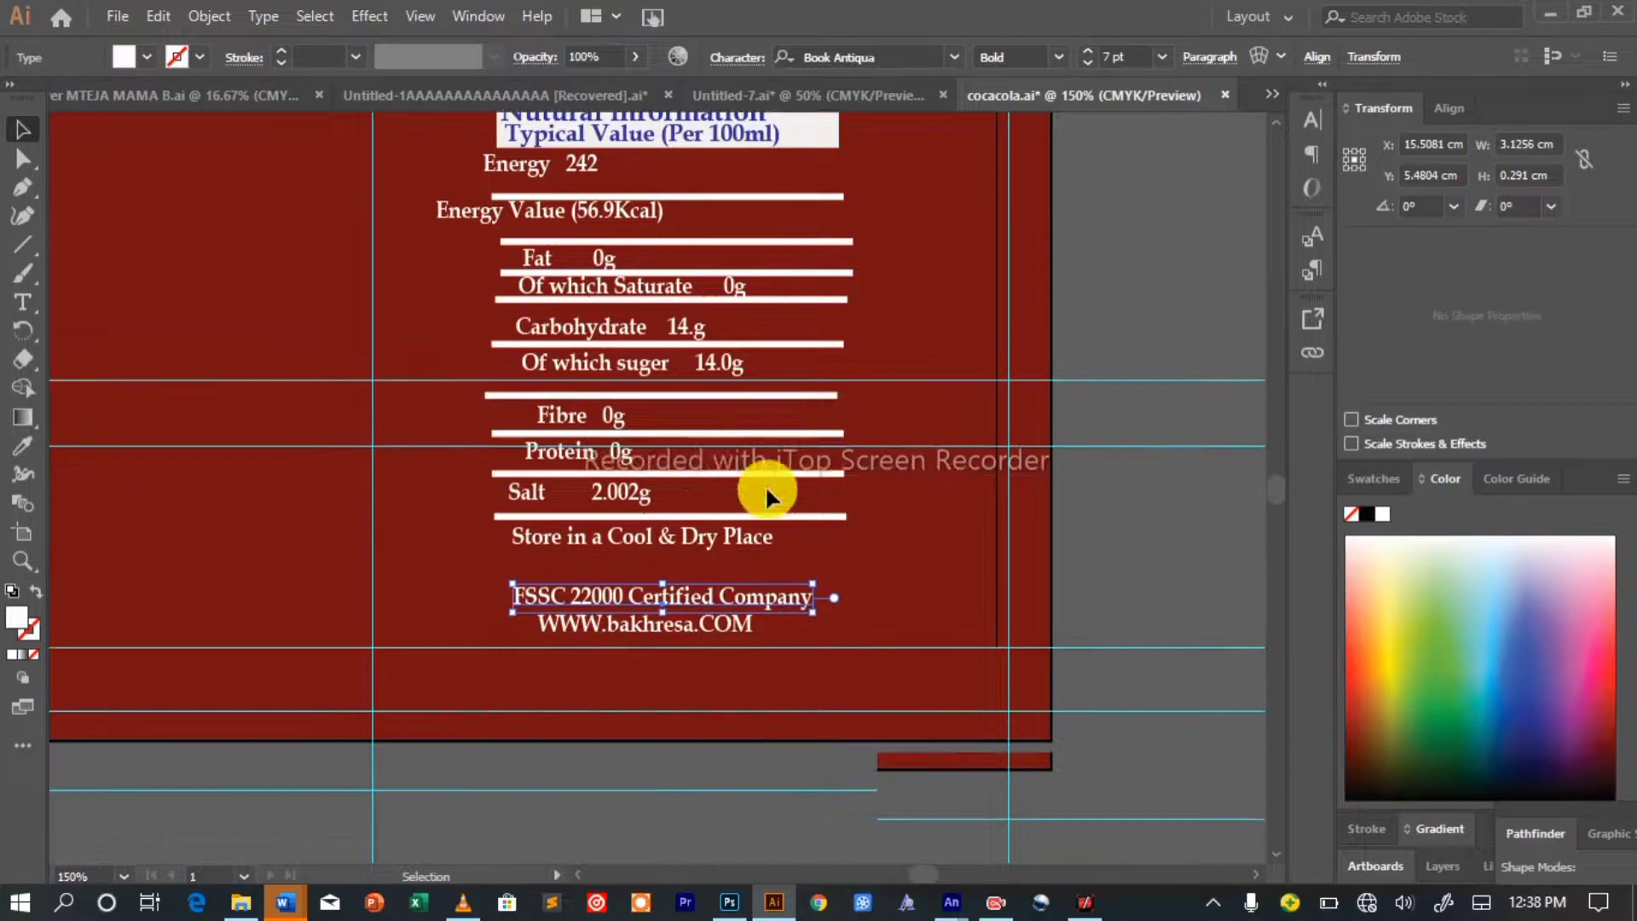
# Shift the Energy, Energy Value and Fat rows right to fit within the table lines.
pyautogui.scroll(3, 765, 484)
pyautogui.moveTo(540, 250); pyautogui.dragTo(588, 250)
pyautogui.moveTo(488, 295); pyautogui.dragTo(579, 296)
pyautogui.moveTo(537, 345); pyautogui.dragTo(571, 345)
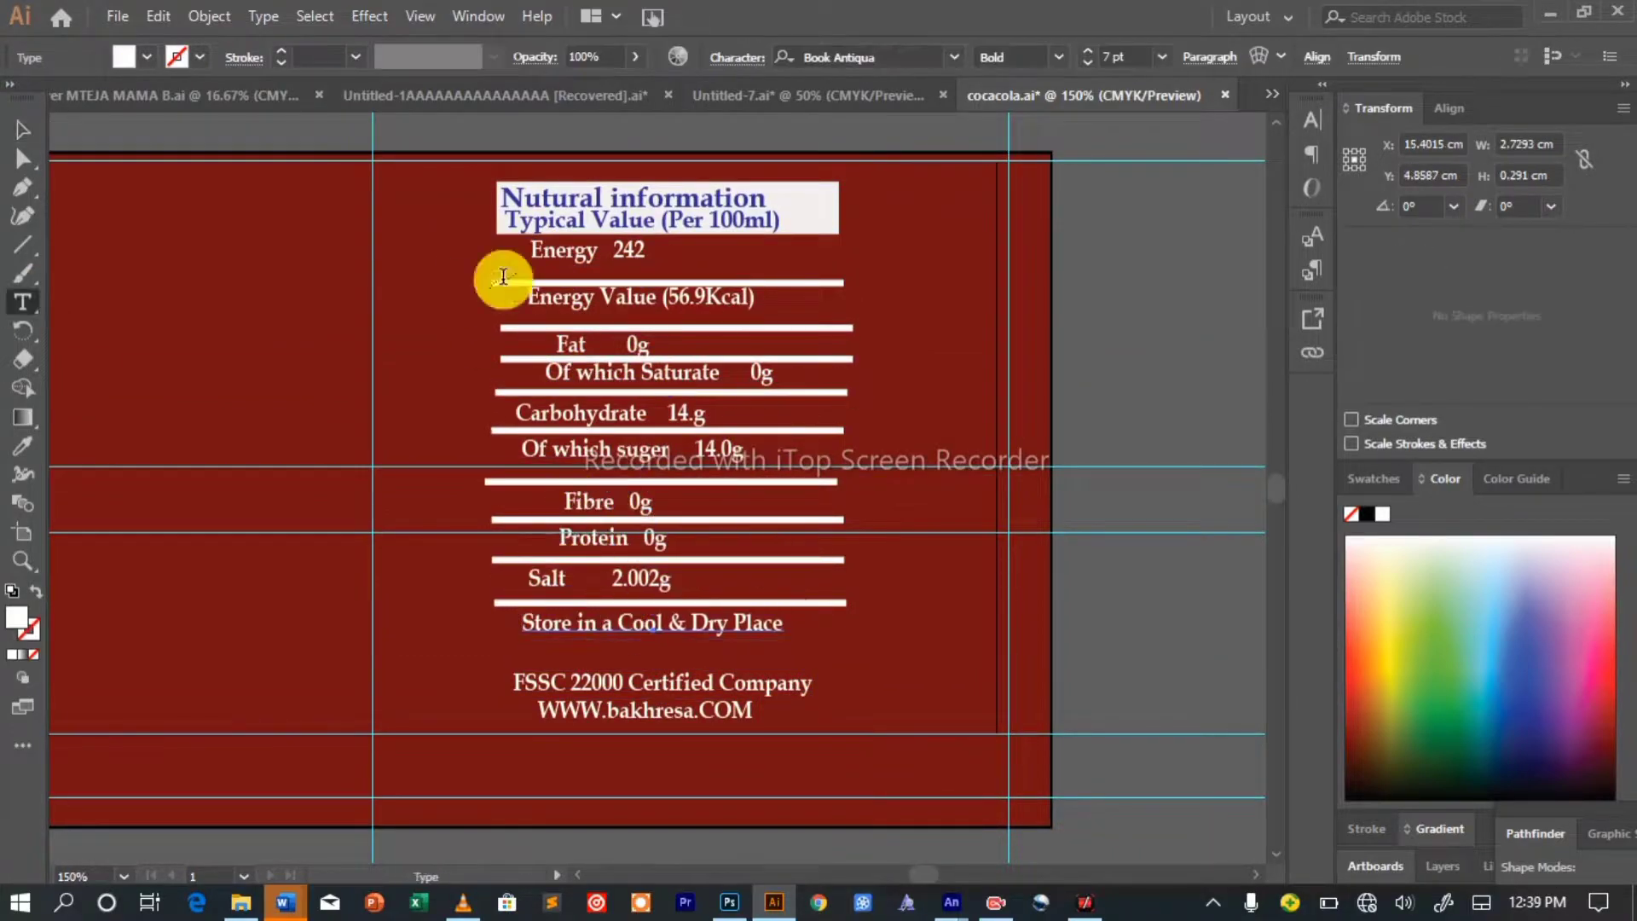
# Widen the gap between name and value in the saturate, carbohydrate, suger and fibre rows.
pyautogui.click(735, 373)
pyautogui.click(657, 413)
pyautogui.click(688, 448)
pyautogui.click(622, 502)
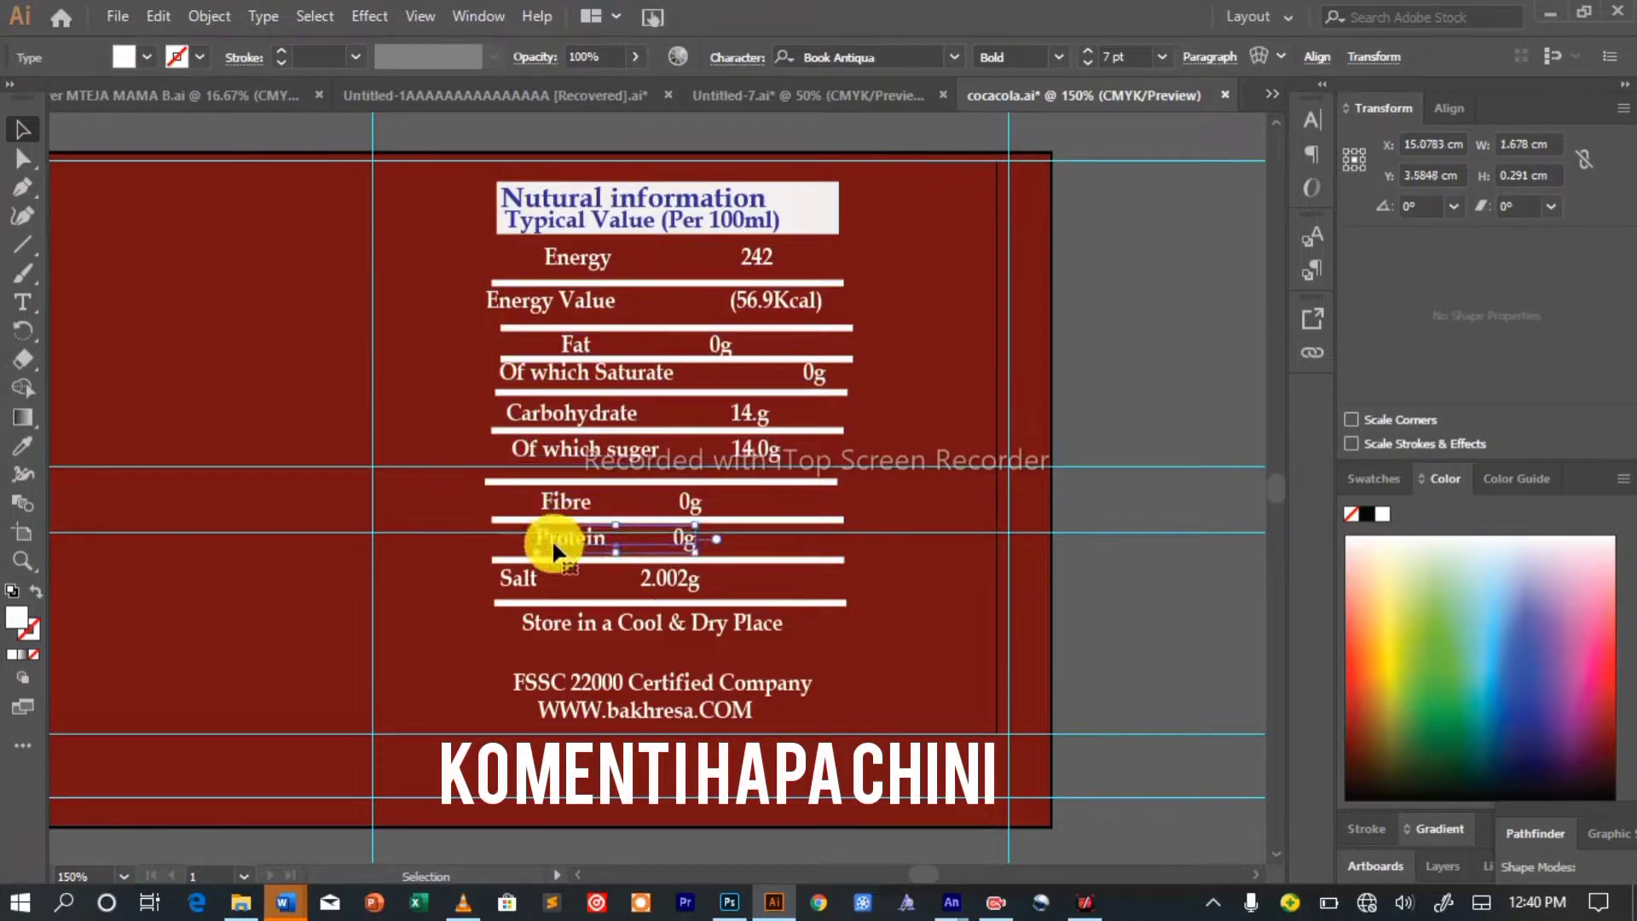
# Nudge the Salt row right and widen the gap between name and value in the Fibre, Fat and Protein rows.
pyautogui.click(516, 579)
pyautogui.press('Right')
pyautogui.press('Right')
pyautogui.press('Right')
pyautogui.press('Right')
pyautogui.press('Right')
pyautogui.press('Right')
pyautogui.click(23, 302)
pyautogui.click(631, 505)
pyautogui.click(689, 351)
pyautogui.click(655, 535)
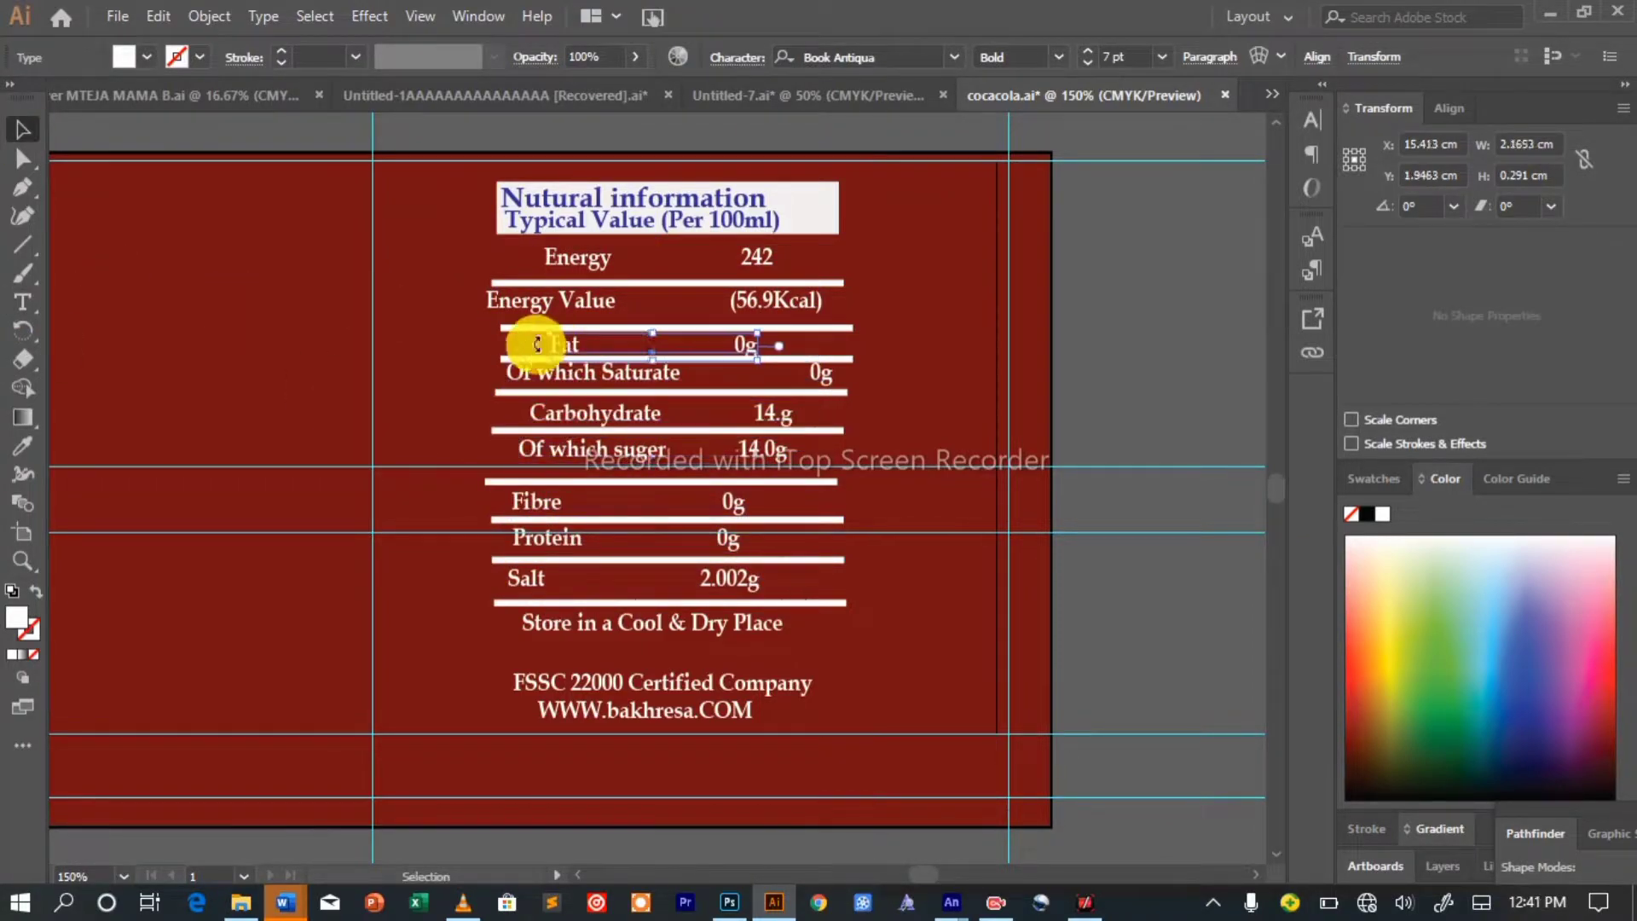
# Nudge the Energy Value, Energy and Fibre rows slightly right within the table.
pyautogui.click(562, 300)
pyautogui.press('Right')
pyautogui.press('Right')
pyautogui.click(584, 258)
pyautogui.press('Right')
pyautogui.press('Right')
pyautogui.click(723, 501)
pyautogui.press('Right')
pyautogui.press('Right')
pyautogui.press('Right')
pyautogui.press('Right')
pyautogui.scroll(-1, 723, 497)
pyautogui.click(669, 272)
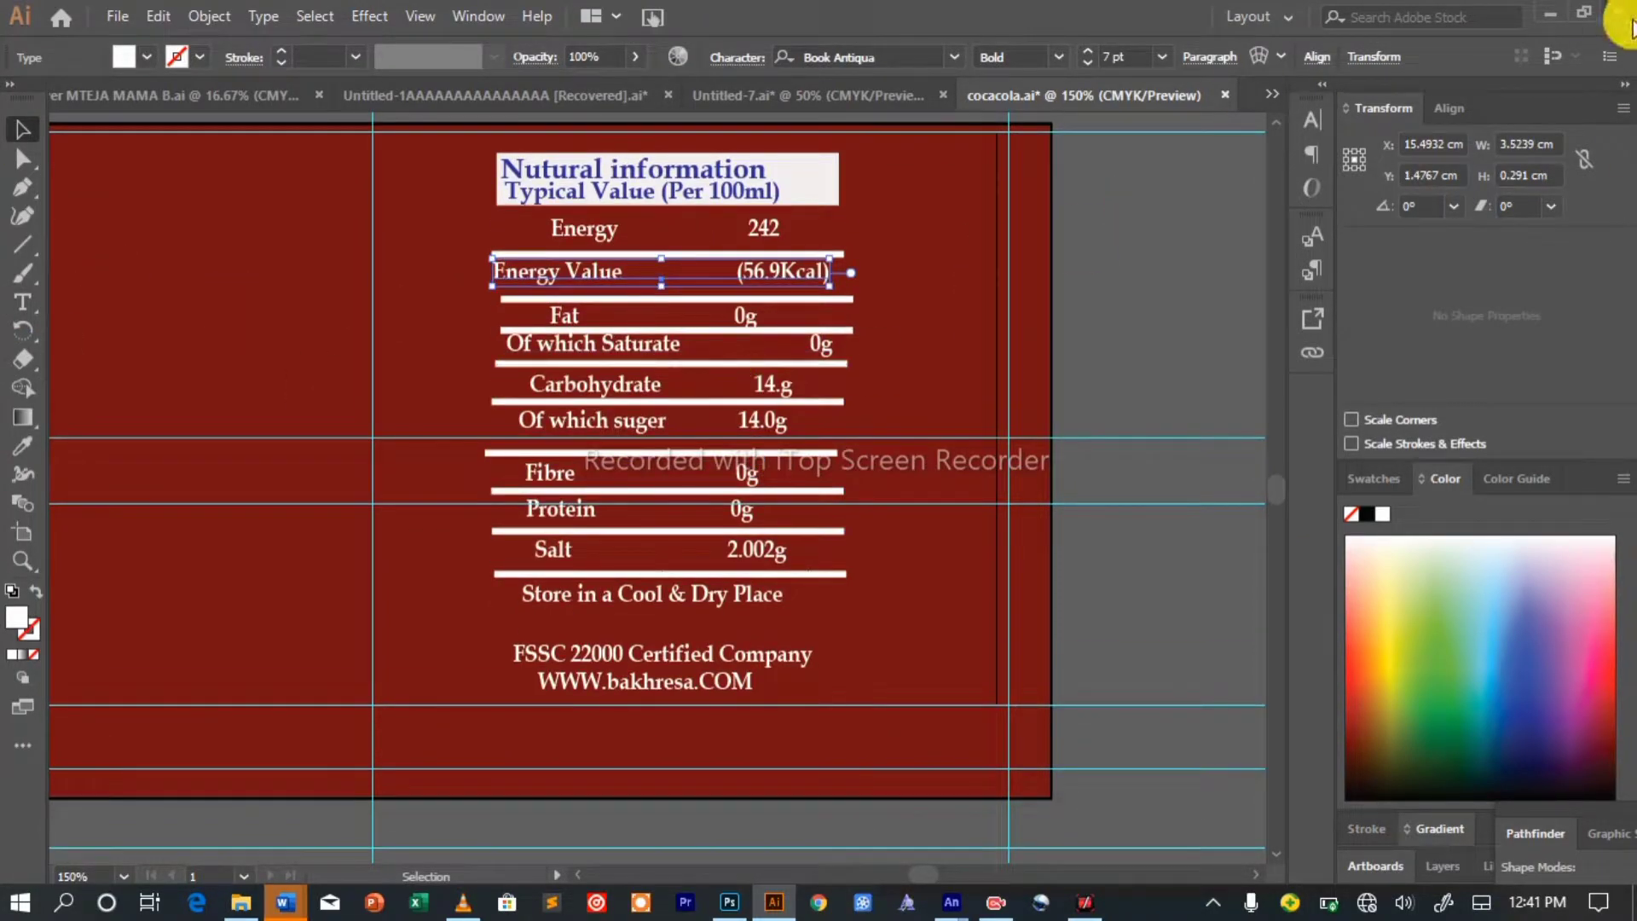
# Add a vertical 2 pt white divider about 3.73 cm long between the nutrient names and values, starting just below the heading.
pyautogui.moveTo(691, 254); pyautogui.dragTo(680, 258)
pyautogui.moveTo(222, 322); pyautogui.dragTo(391, 358)
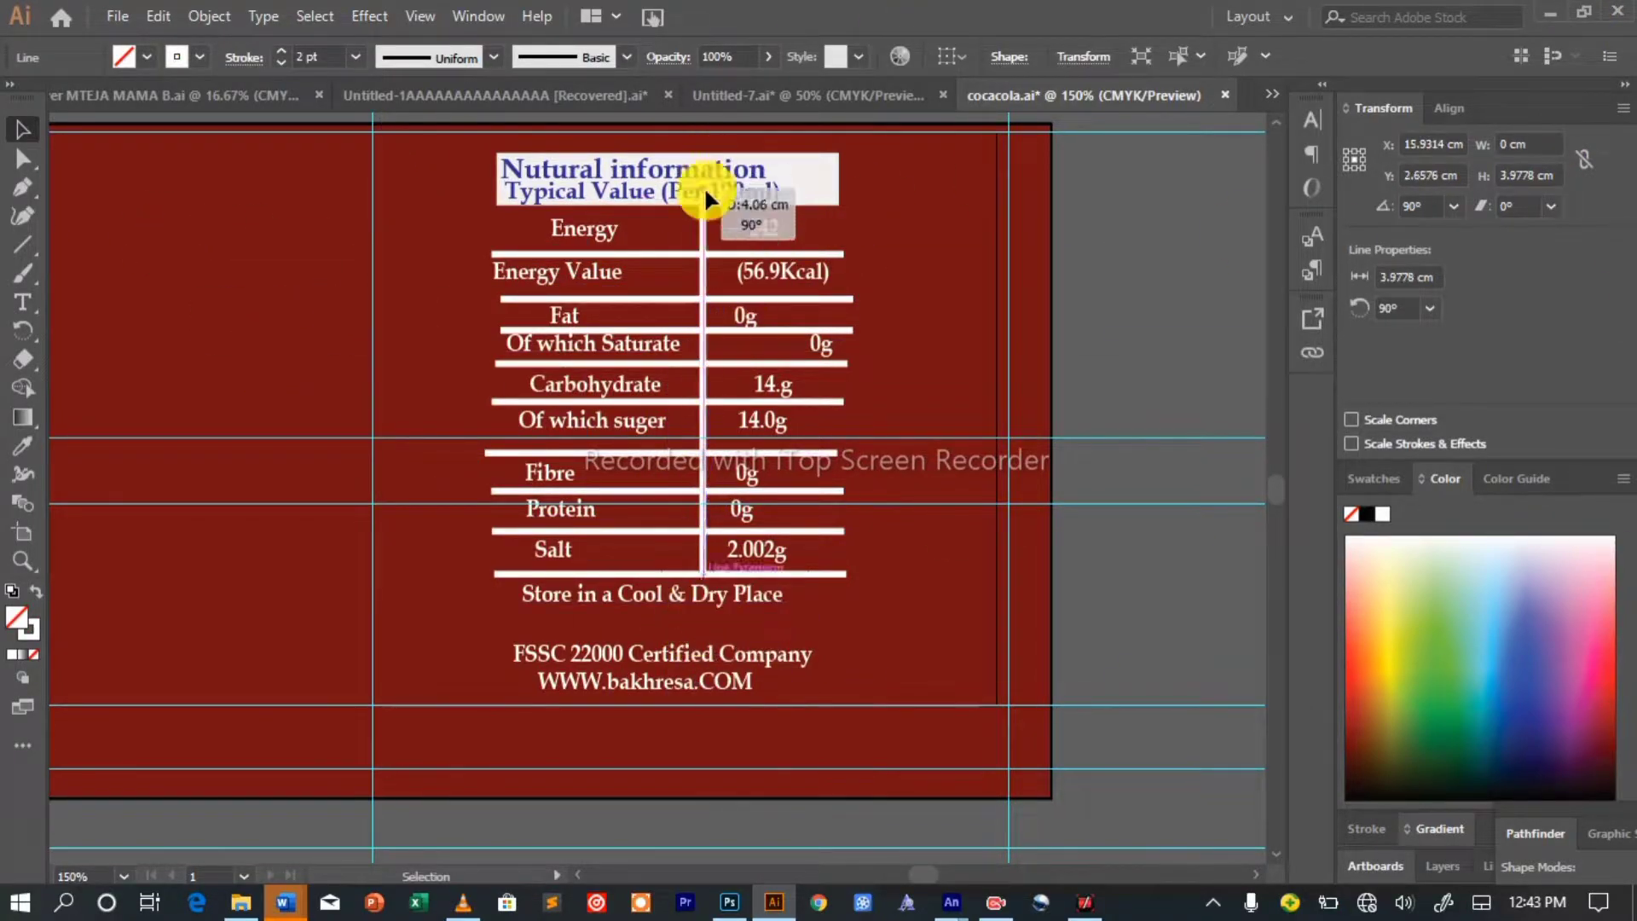
pyautogui.moveTo(703, 186); pyautogui.dragTo(703, 213)
pyautogui.hotkey('ctrl', '-')
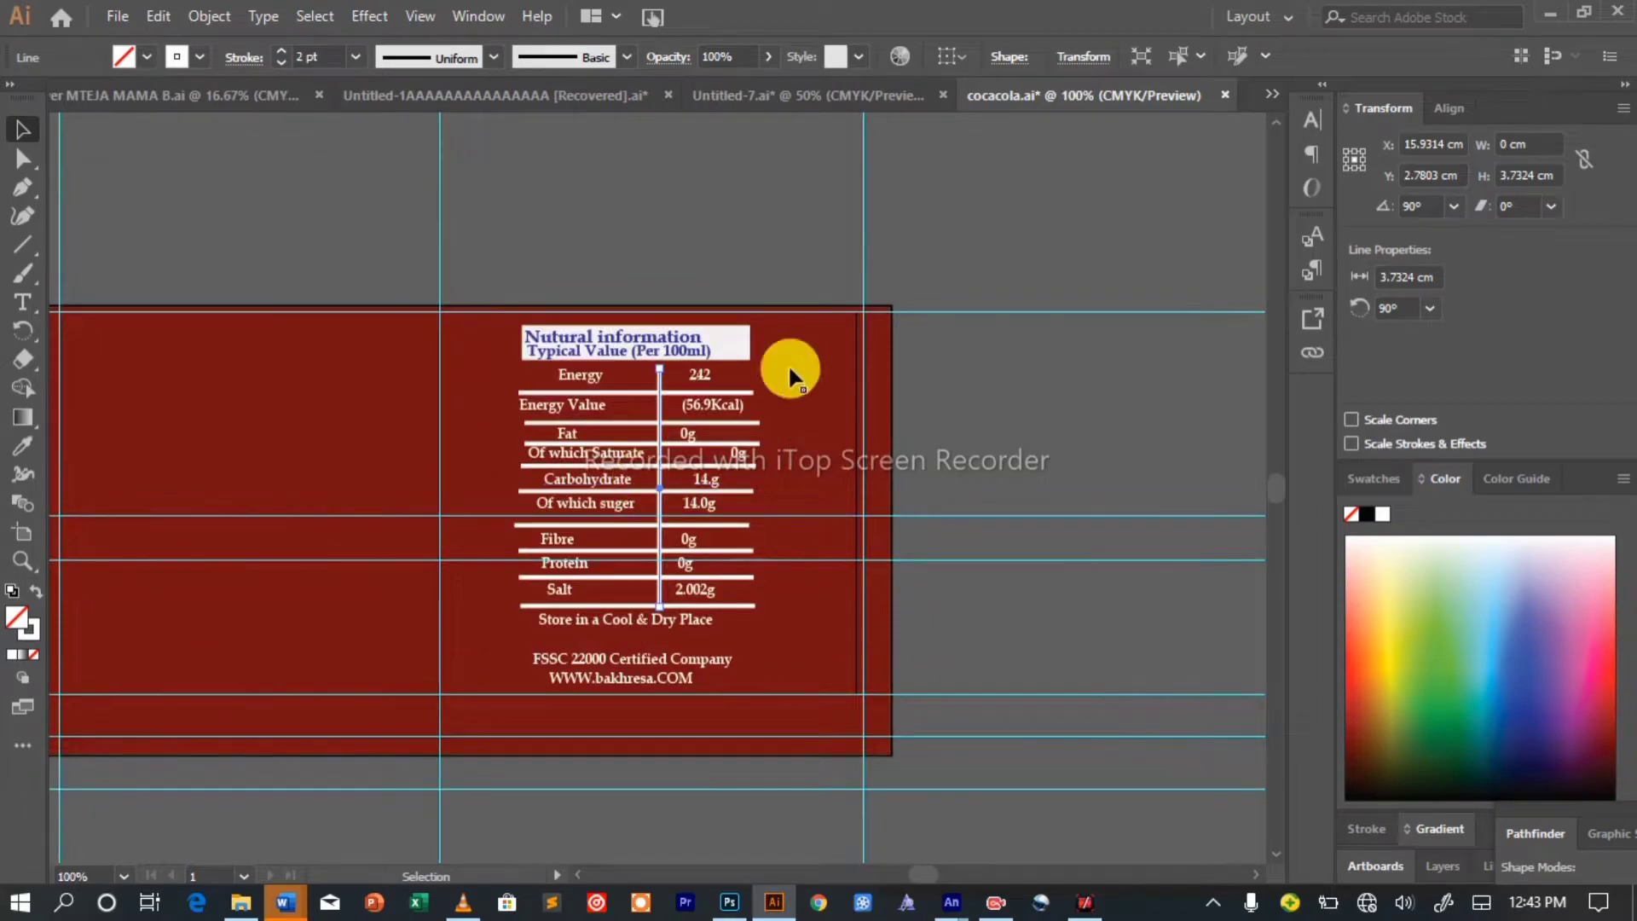
# Draw a narrow white vertical rectangle about 0.52 cm wide and 4.06 cm high in the empty middle of the label.
pyautogui.press('m')
pyautogui.moveTo(220, 384); pyautogui.dragTo(258, 644)
pyautogui.click(147, 58)
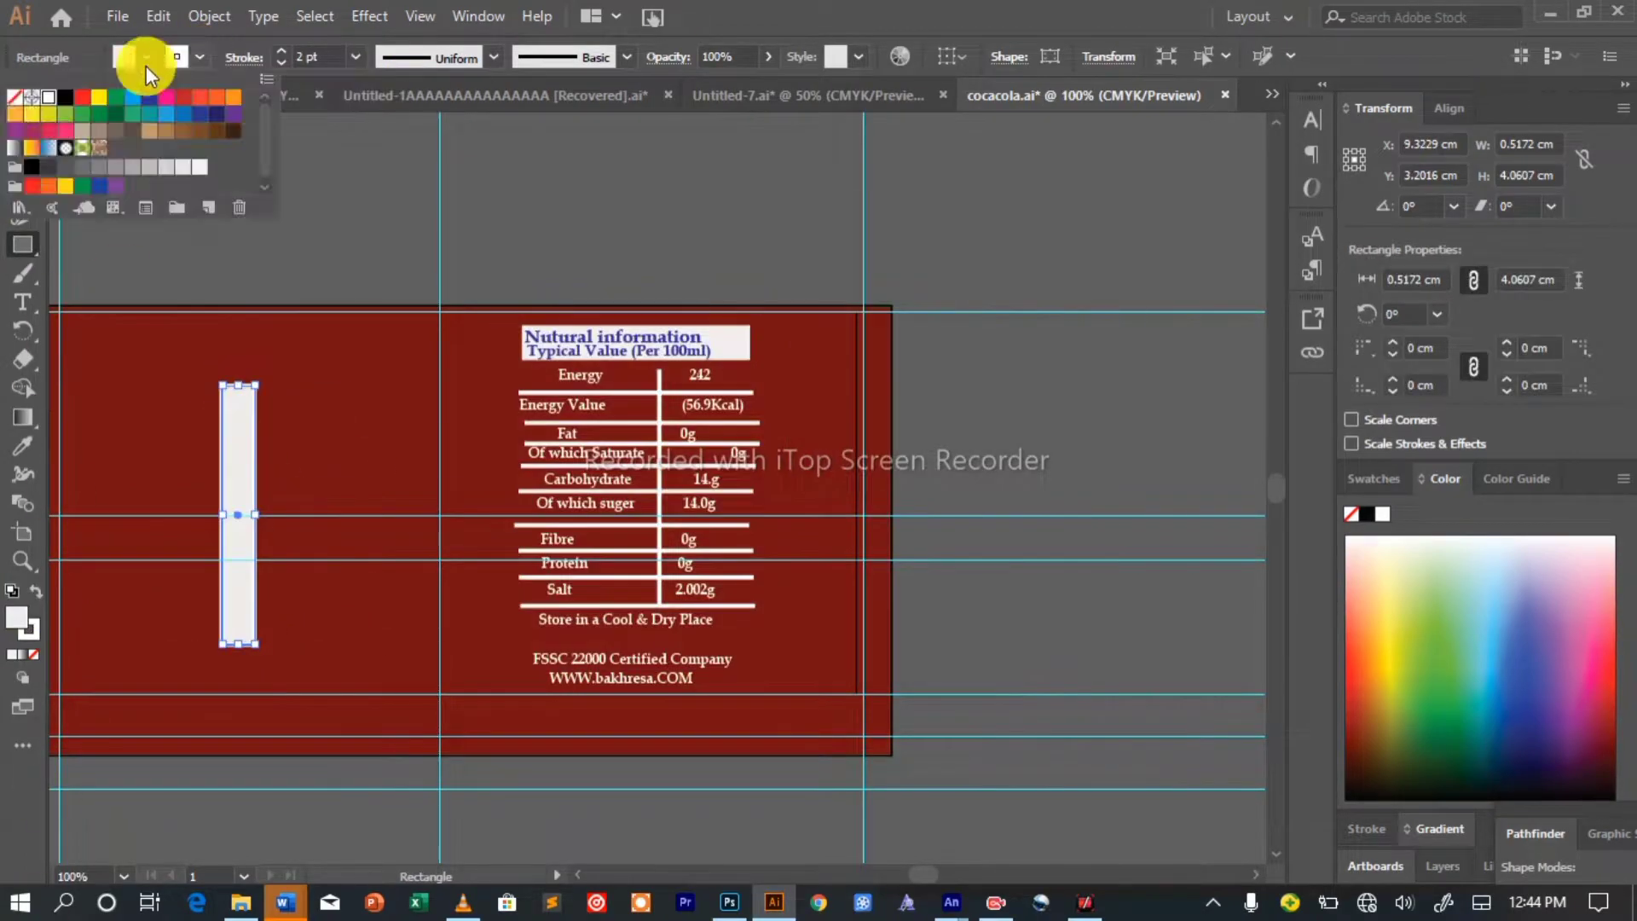
# Move the white rectangle to the right of the nutrition table, next to the label's right edge.
pyautogui.hotkey('shift', 'Right')
pyautogui.hotkey('shift', 'Right')
pyautogui.hotkey('shift', 'Right')
pyautogui.hotkey('shift', 'Right')
pyautogui.hotkey('shift', 'Right')
pyautogui.hotkey('shift', 'Right')
pyautogui.hotkey('shift', 'Right')
pyautogui.hotkey('shift', 'Right')
pyautogui.hotkey('shift', 'Right')
pyautogui.hotkey('shift', 'Right')
pyautogui.hotkey('shift', 'Right')
pyautogui.hotkey('shift', 'Right')
pyautogui.hotkey('shift', 'Right')
pyautogui.hotkey('shift', 'Right')
pyautogui.hotkey('shift', 'Right')
pyautogui.hotkey('shift', 'Right')
pyautogui.hotkey('shift', 'Right')
pyautogui.hotkey('shift', 'Right')
pyautogui.hotkey('shift', 'Right')
pyautogui.hotkey('shift', 'Right')
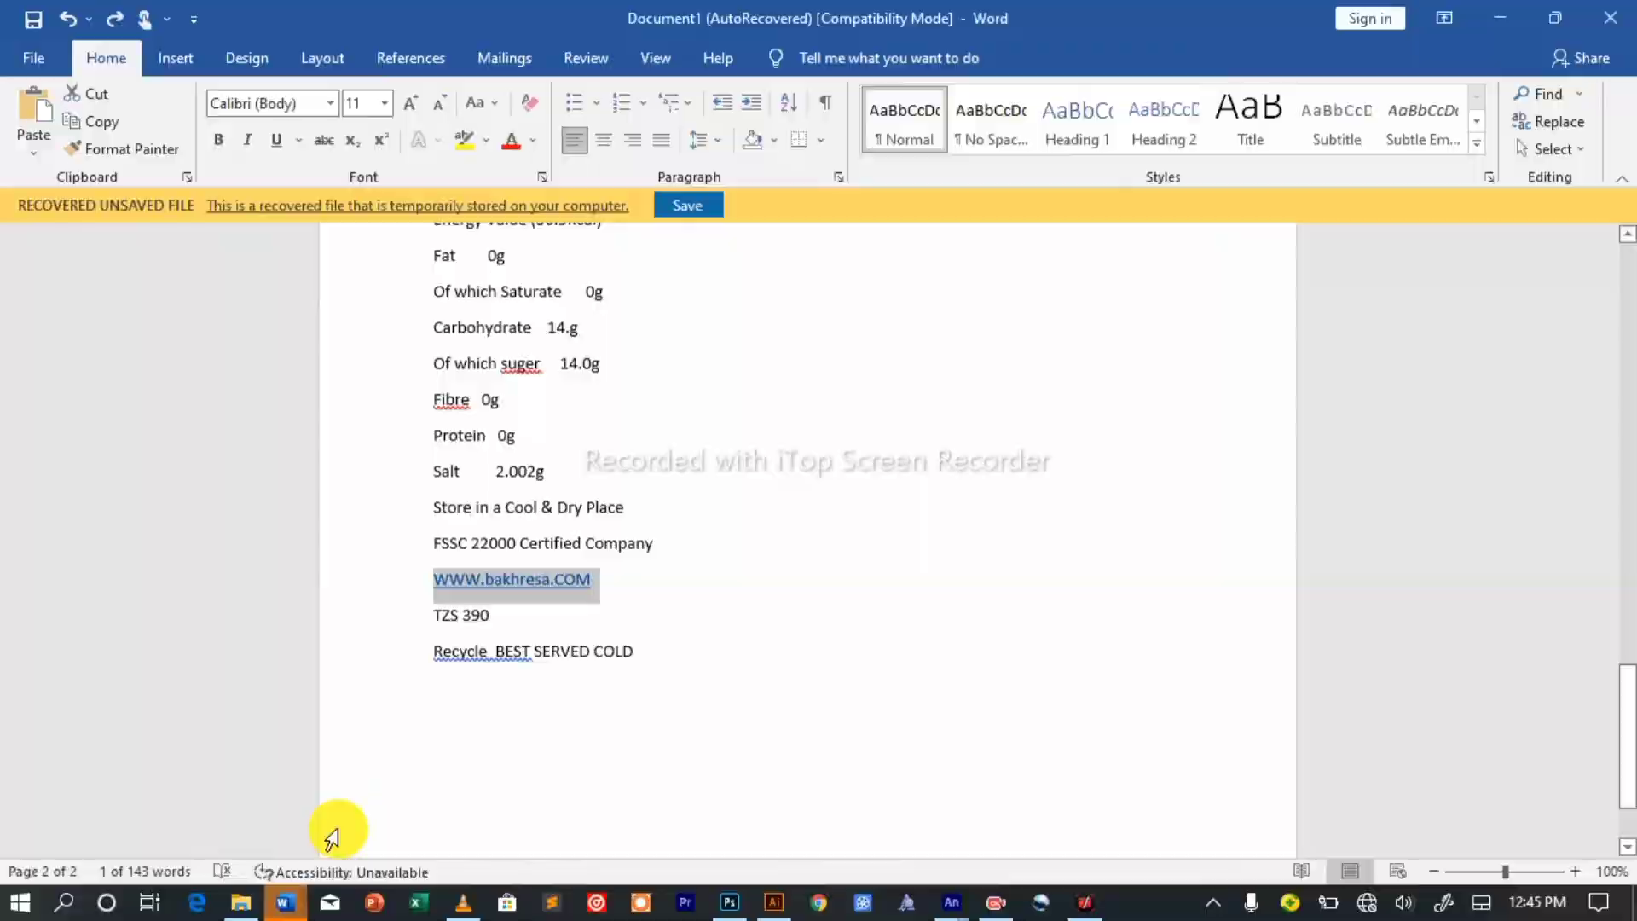
# Add "BEST SERVED COLD" from the Word document in blue, rotate it about 90° and fit it onto the white strip.
pyautogui.rightClick(540, 648)
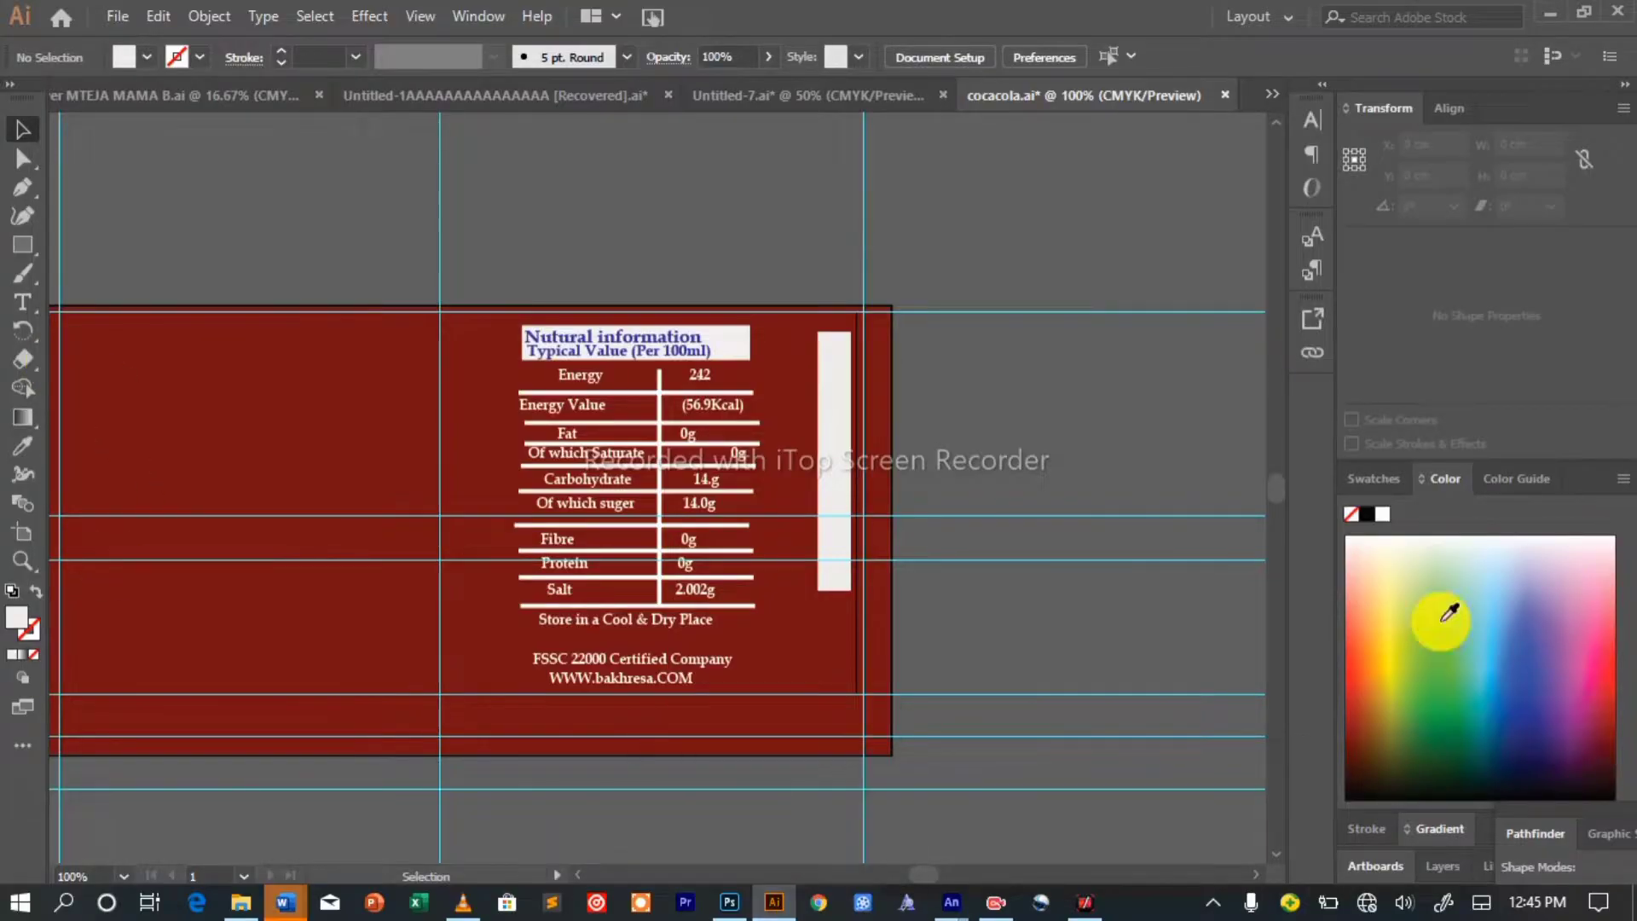
pyautogui.click(146, 57)
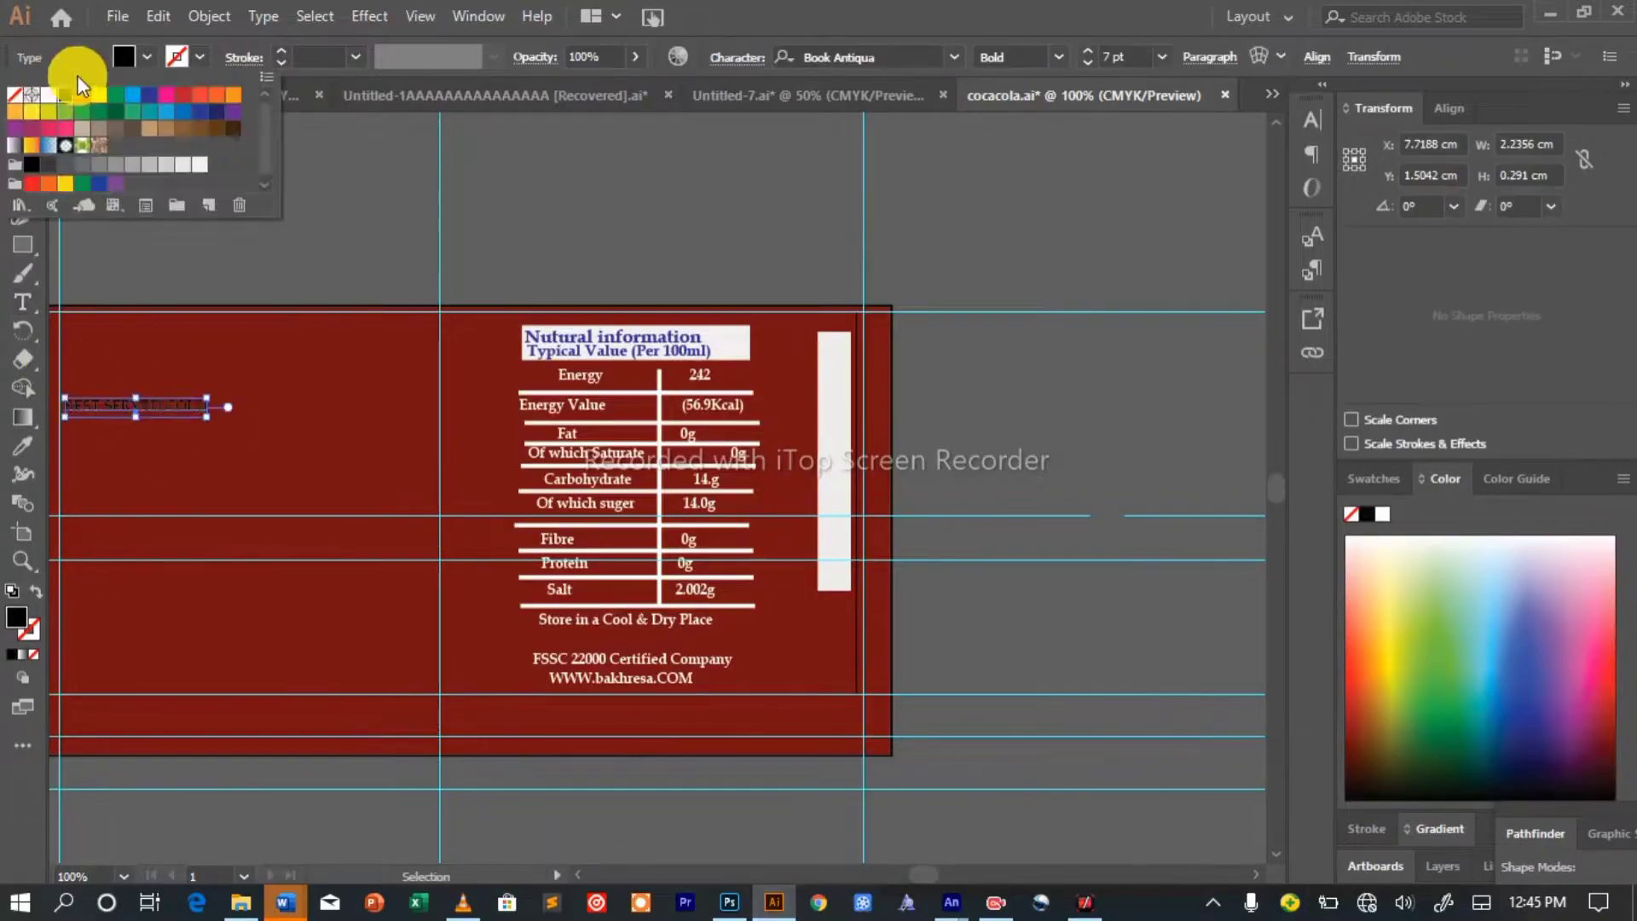
pyautogui.click(149, 95)
pyautogui.moveTo(207, 416); pyautogui.dragTo(243, 254)
pyautogui.moveTo(834, 642); pyautogui.dragTo(852, 625)
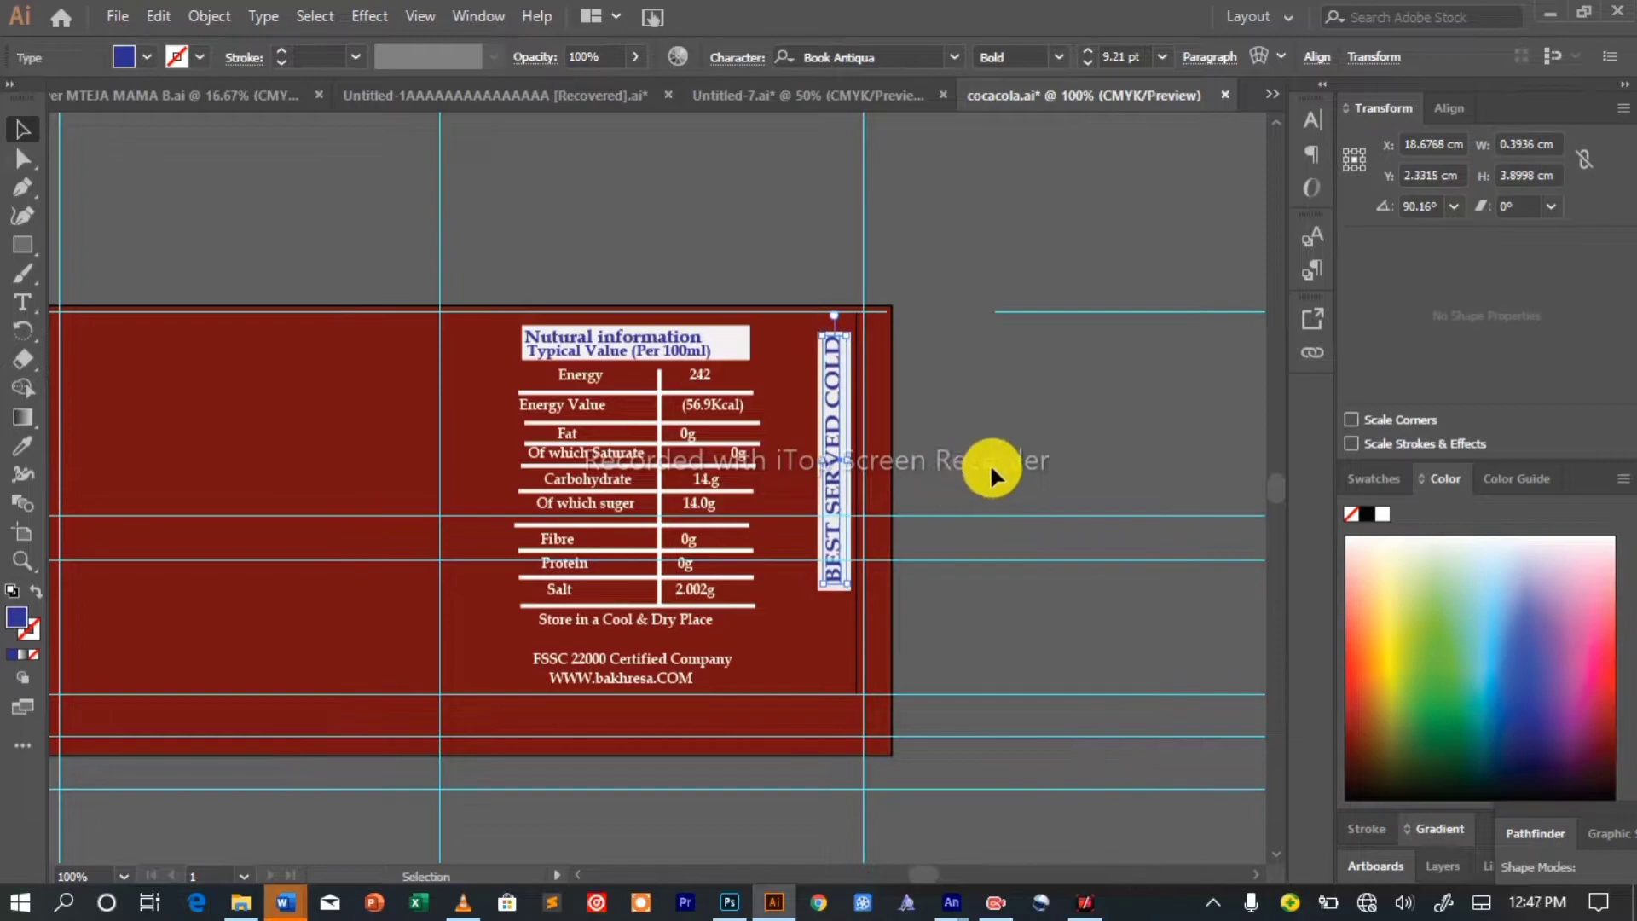
pyautogui.click(147, 57)
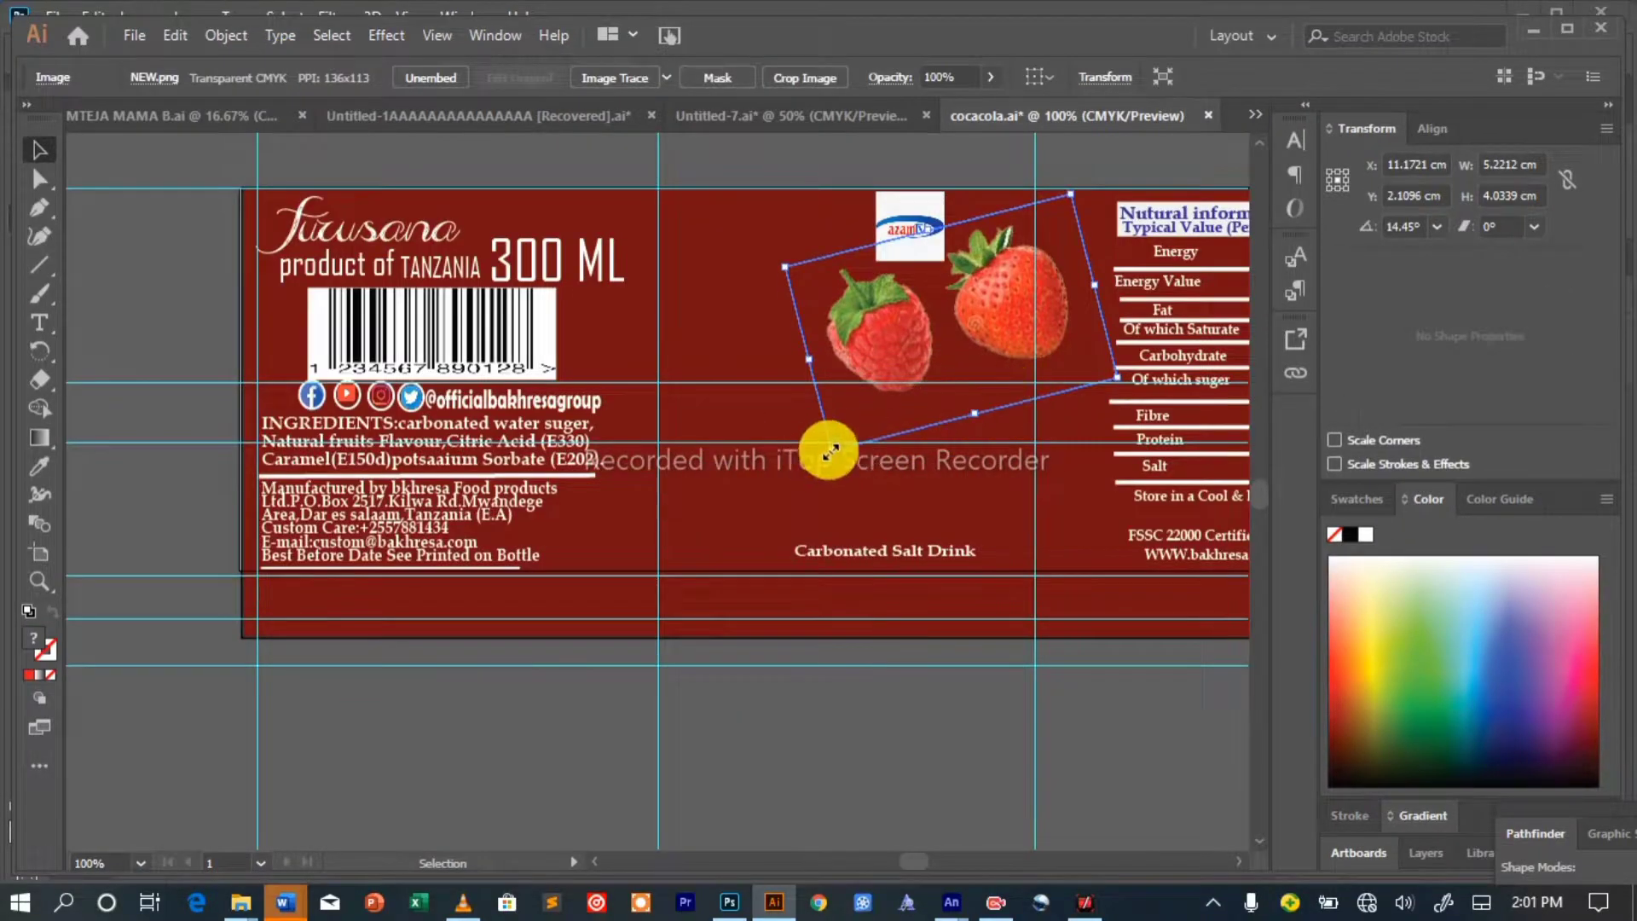
# Scale the strawberry image down to about 4.71 × 3.64 cm and duplicate it next to the "Carbonated Salt Drink" text.
pyautogui.moveTo(829, 452); pyautogui.dragTo(852, 424)
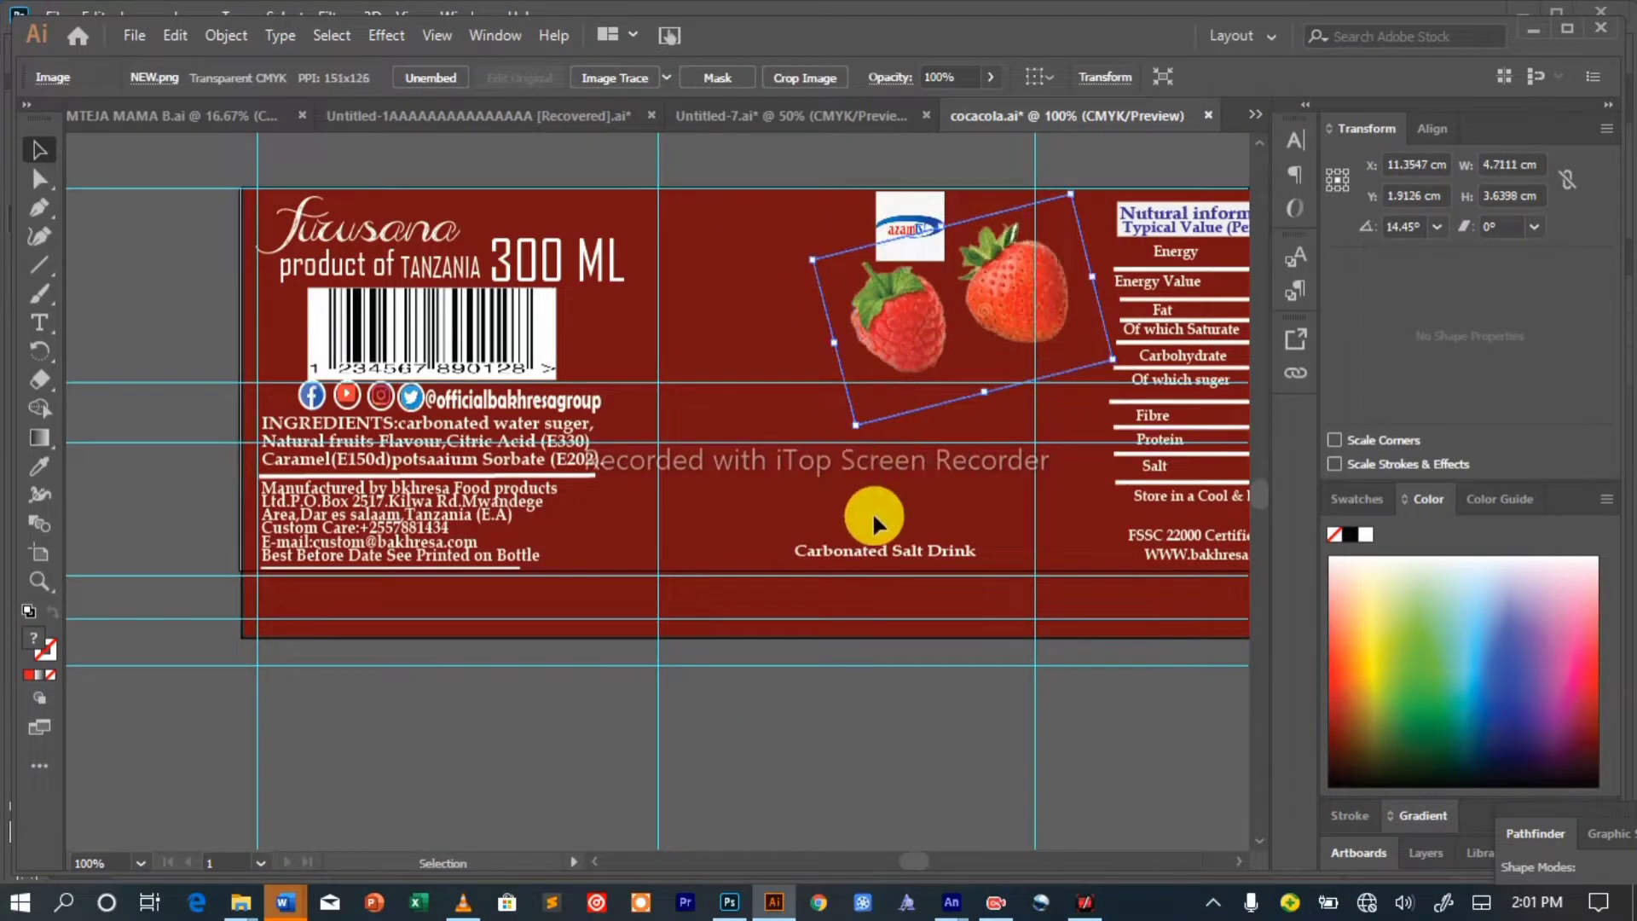
pyautogui.moveTo(964, 314); pyautogui.dragTo(801, 506)
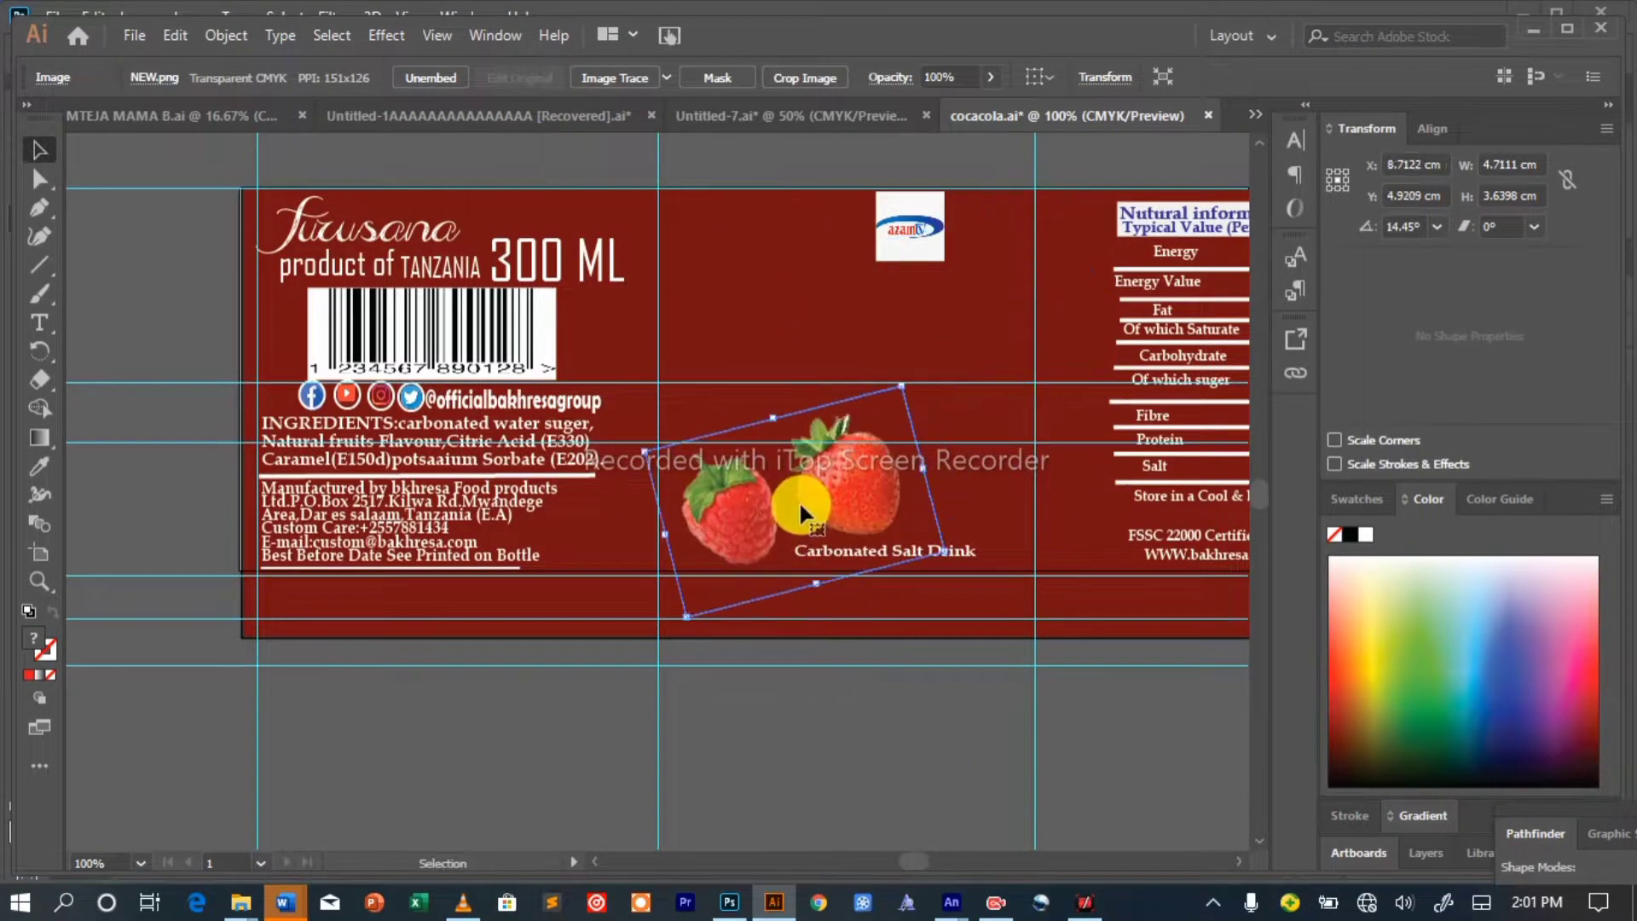
pyautogui.hotkey('ctrl', 'z')
pyautogui.hotkey('ctrl', 'shift', 'z')
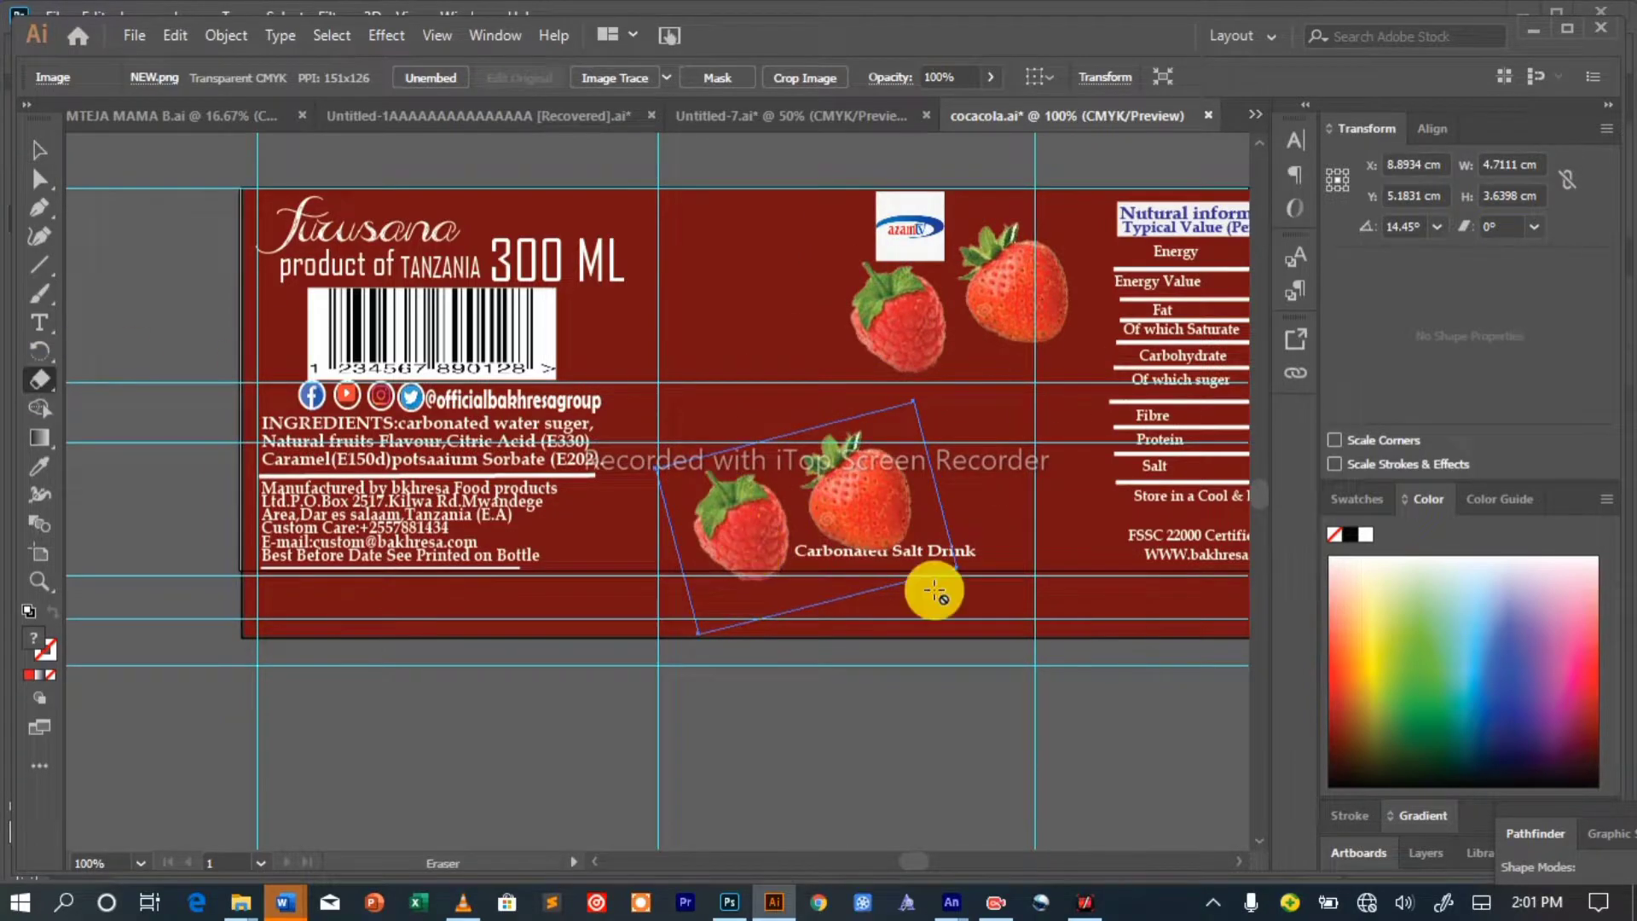
pyautogui.click(38, 380)
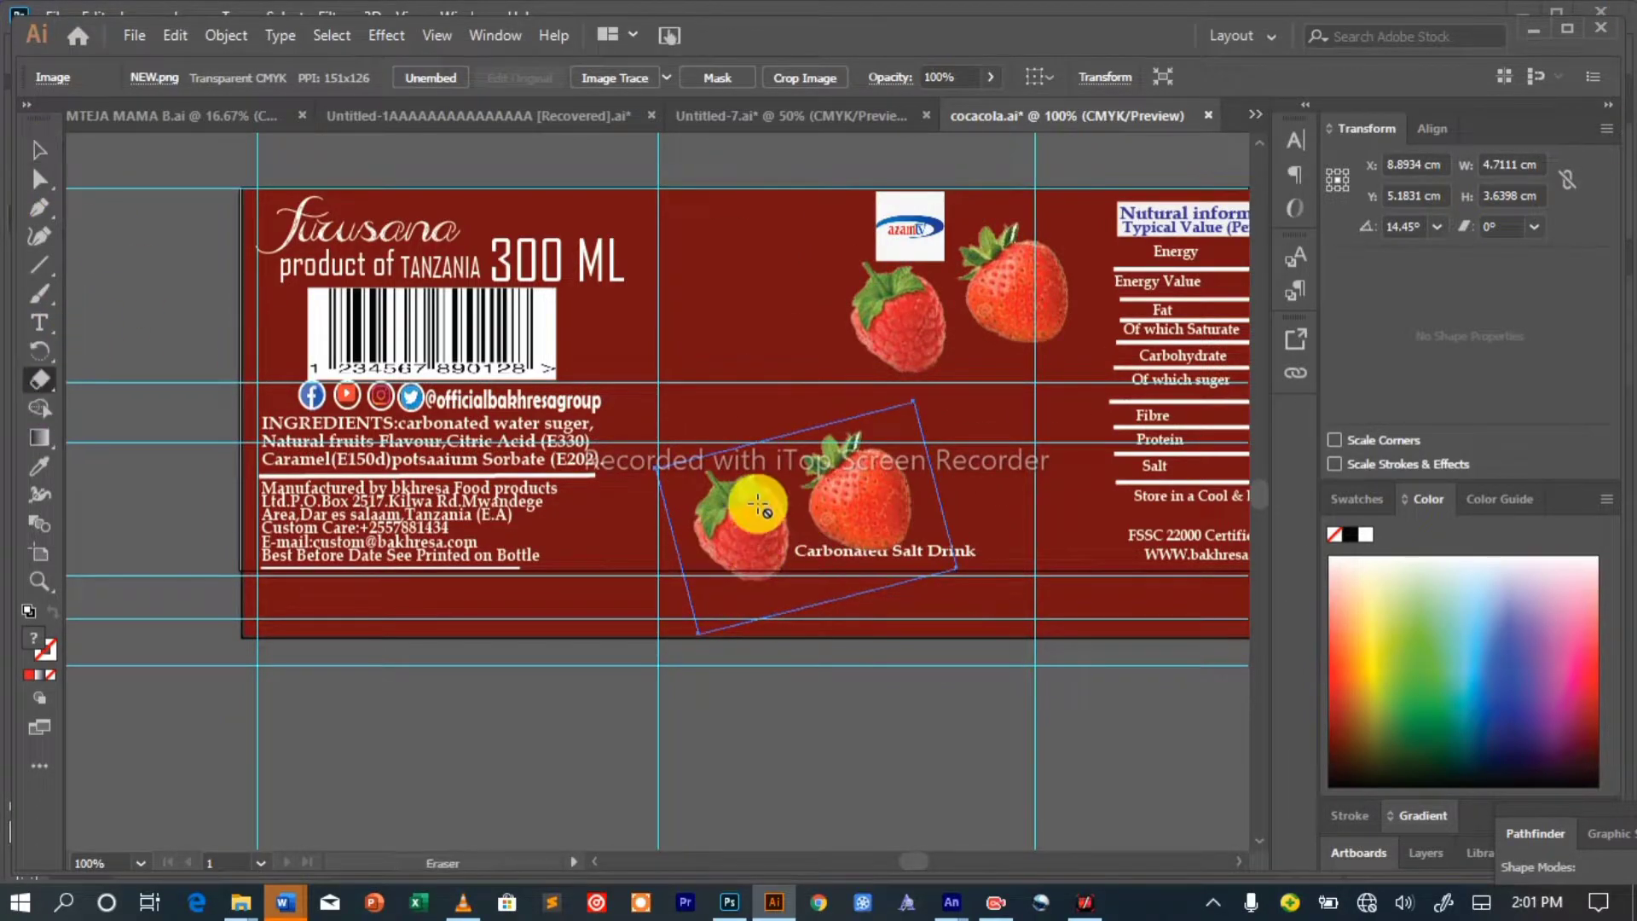
pyautogui.click(228, 36)
pyautogui.click(627, 303)
pyautogui.click(40, 151)
pyautogui.click(227, 35)
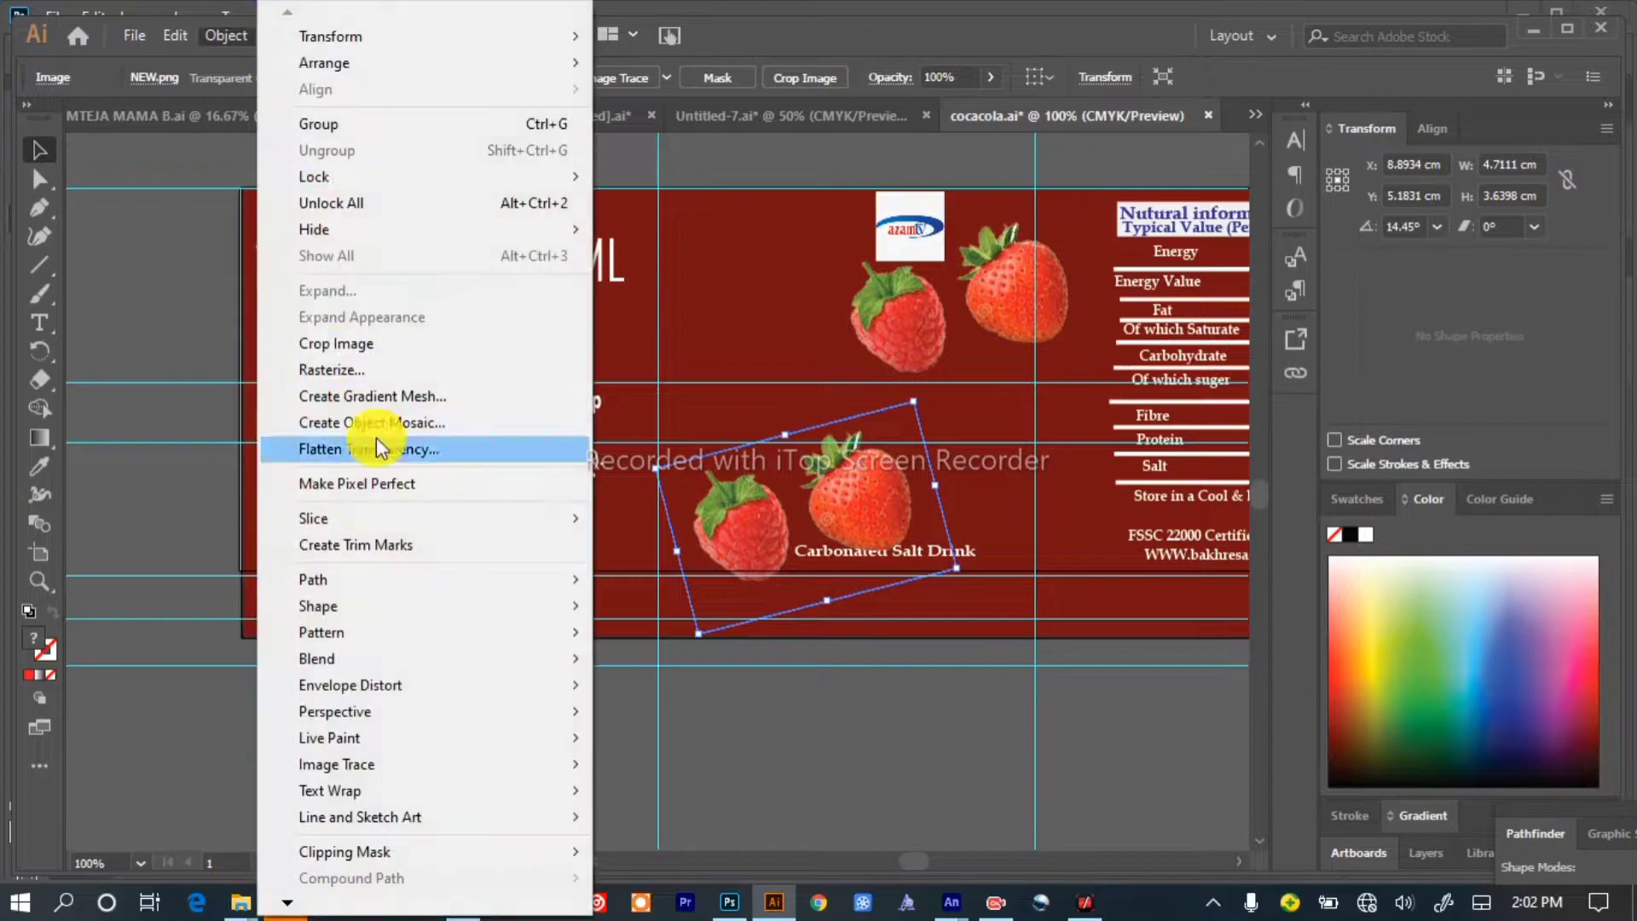
pyautogui.rightClick(843, 512)
pyautogui.click(332, 34)
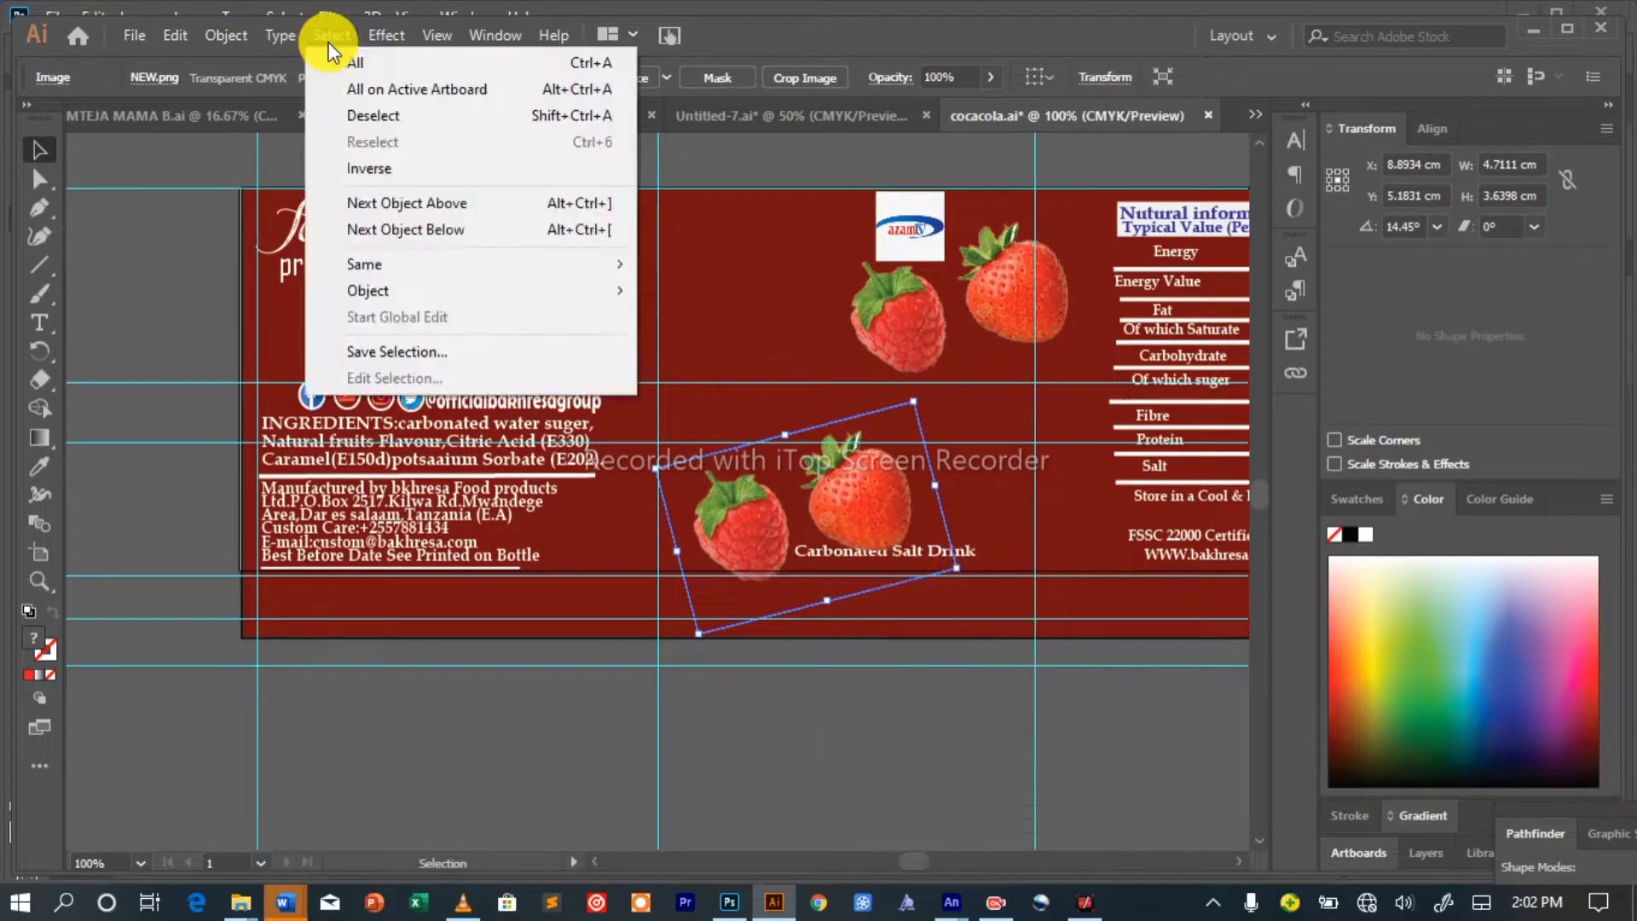
pyautogui.rightClick(826, 514)
pyautogui.click(980, 480)
# Rotate the duplicated strawberry image to about 47° and move it to the lower left of the "Carbonated Salt Drink" text.
pyautogui.moveTo(870, 483); pyautogui.dragTo(827, 535)
pyautogui.moveTo(883, 450); pyautogui.dragTo(827, 413)
pyautogui.moveTo(862, 483); pyautogui.dragTo(861, 503)
pyautogui.moveTo(912, 570); pyautogui.dragTo(868, 556)
pyautogui.moveTo(689, 615); pyautogui.dragTo(683, 582)
pyautogui.press('Left')
pyautogui.press('Left')
pyautogui.press('Left')
pyautogui.press('Left')
pyautogui.press('Left')
pyautogui.press('Left')
pyautogui.press('Left')
pyautogui.press('Left')
pyautogui.click(1035, 760)
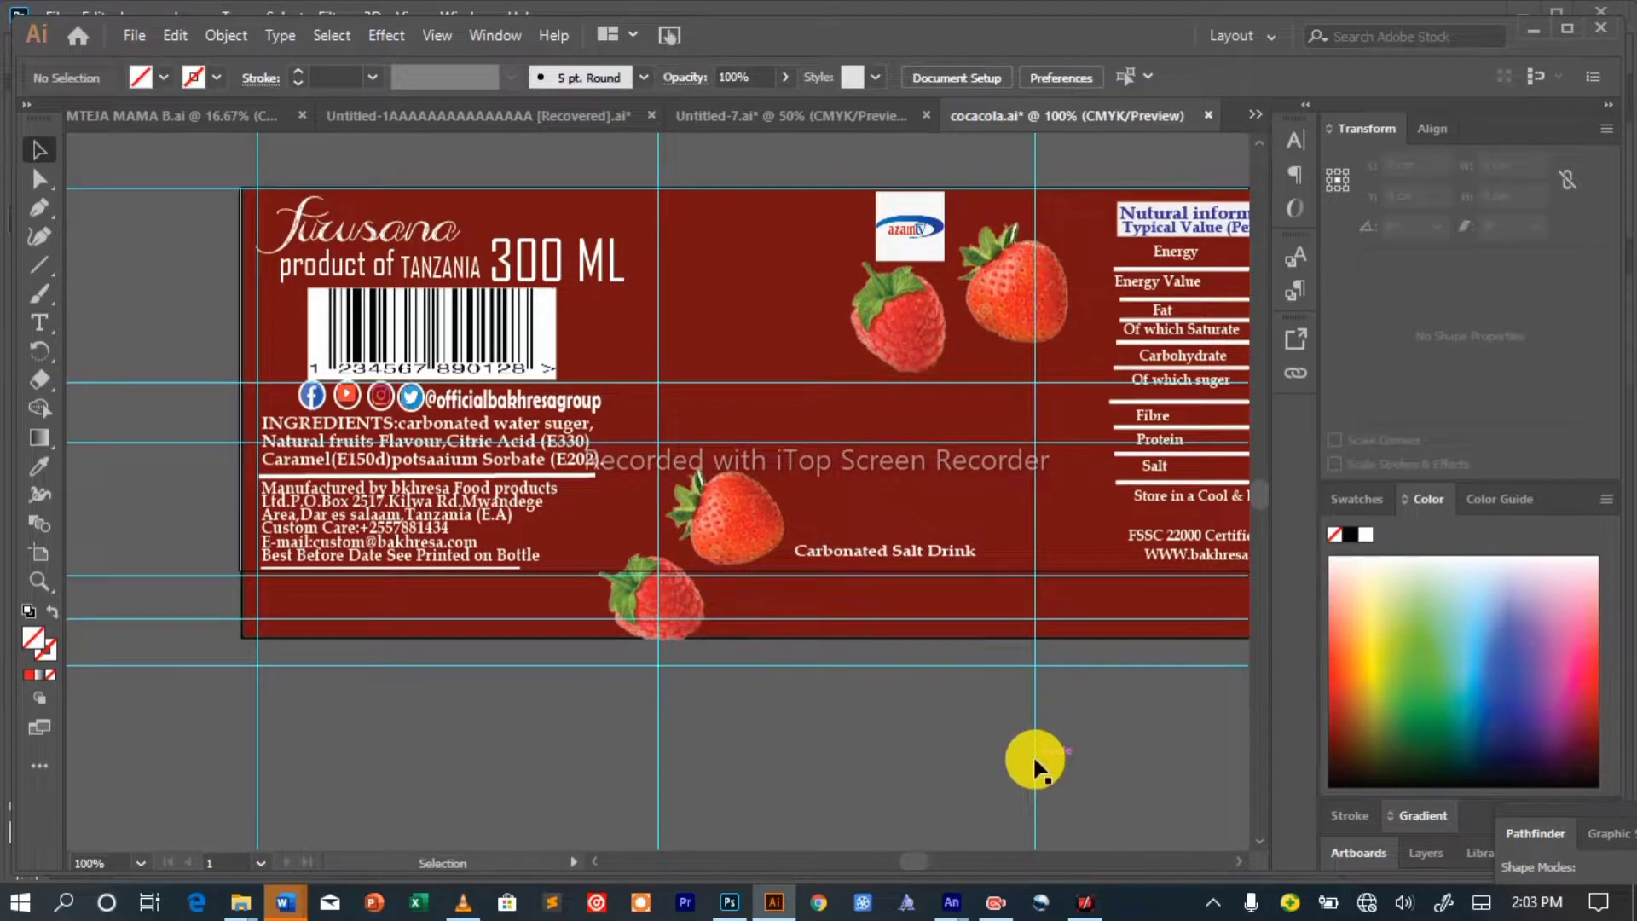
# Copy "Berry" from the Word document, paste it above "Carbonated Salt Drink" on the Illustrator label and fill it yellow.
pyautogui.click(286, 902)
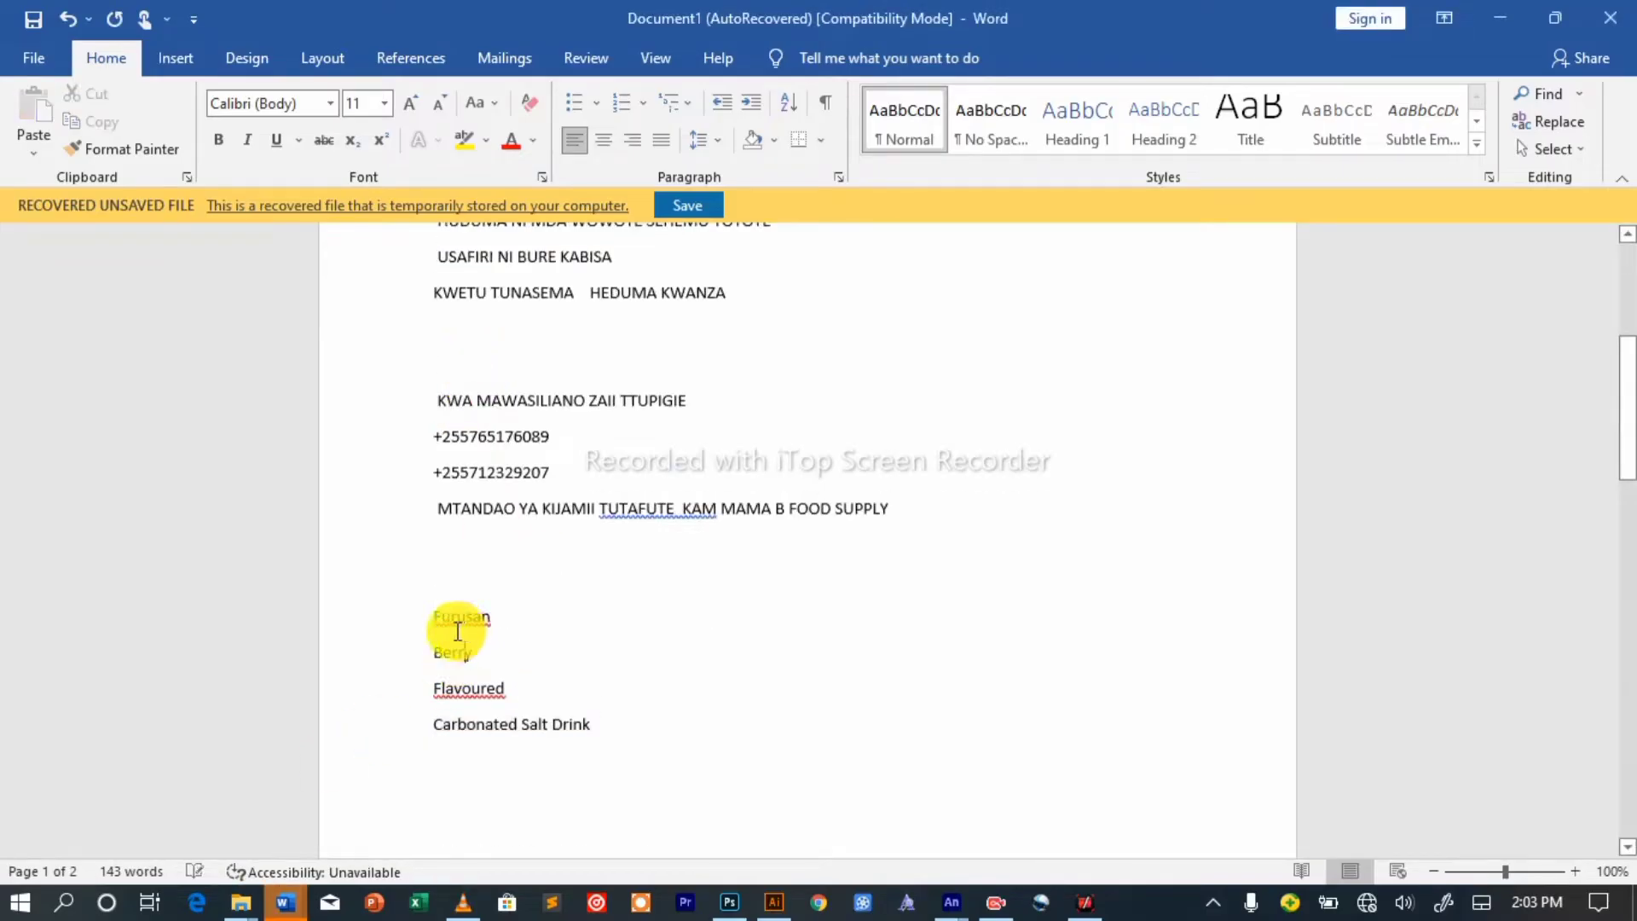
pyautogui.rightClick(463, 661)
pyautogui.click(500, 366)
pyautogui.hotkey('alt', 'Tab')
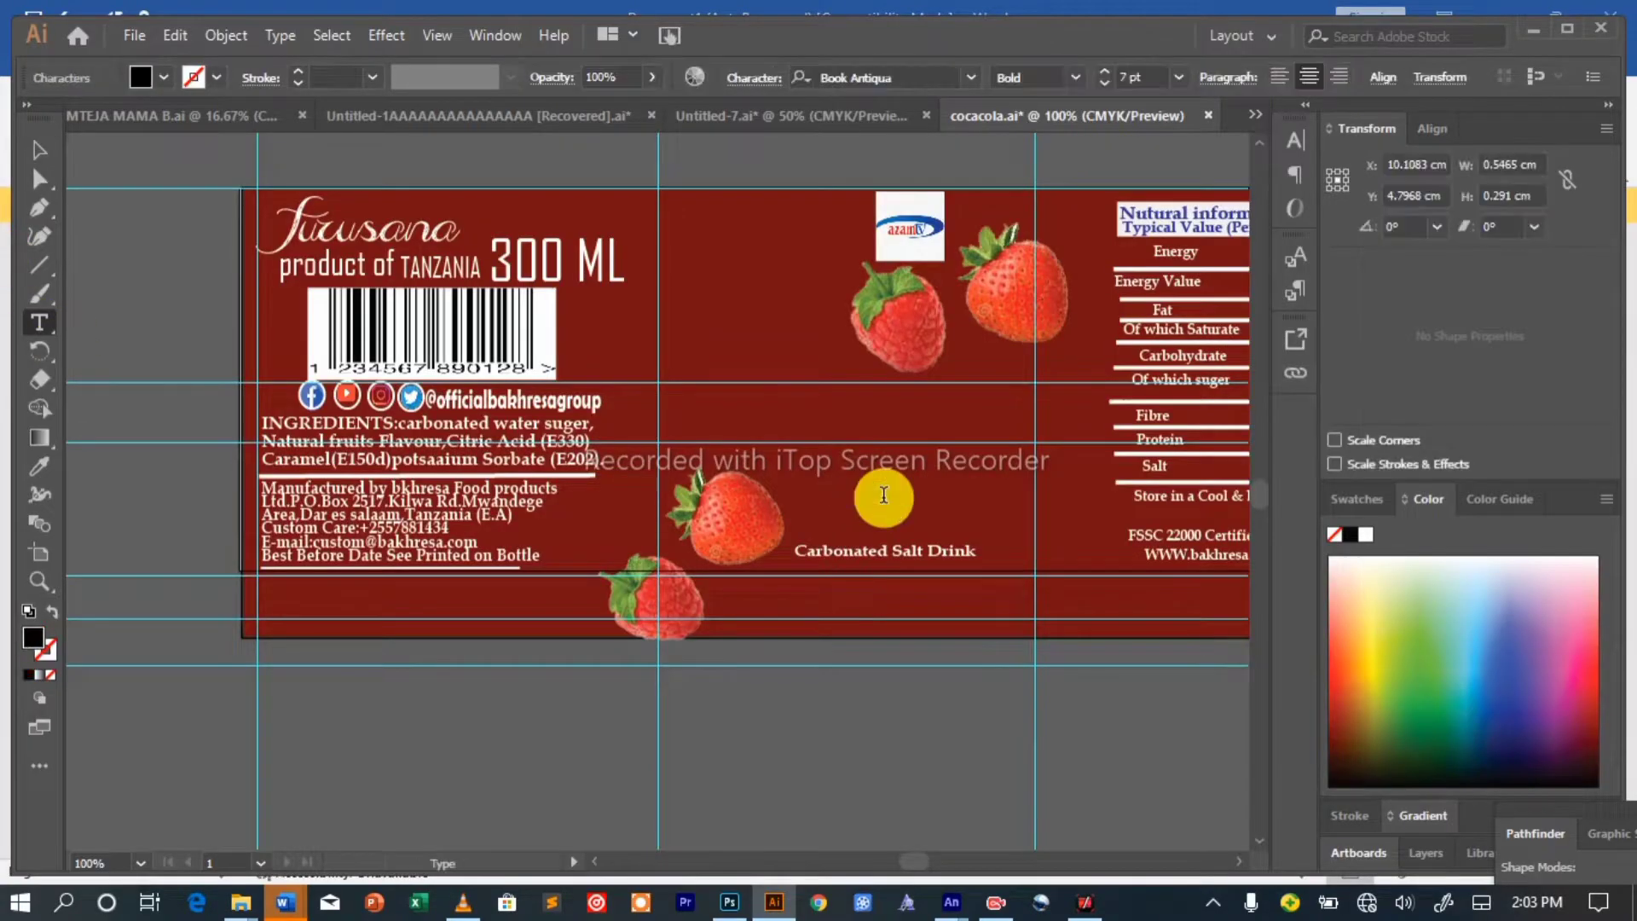
pyautogui.click(142, 78)
pyautogui.click(31, 162)
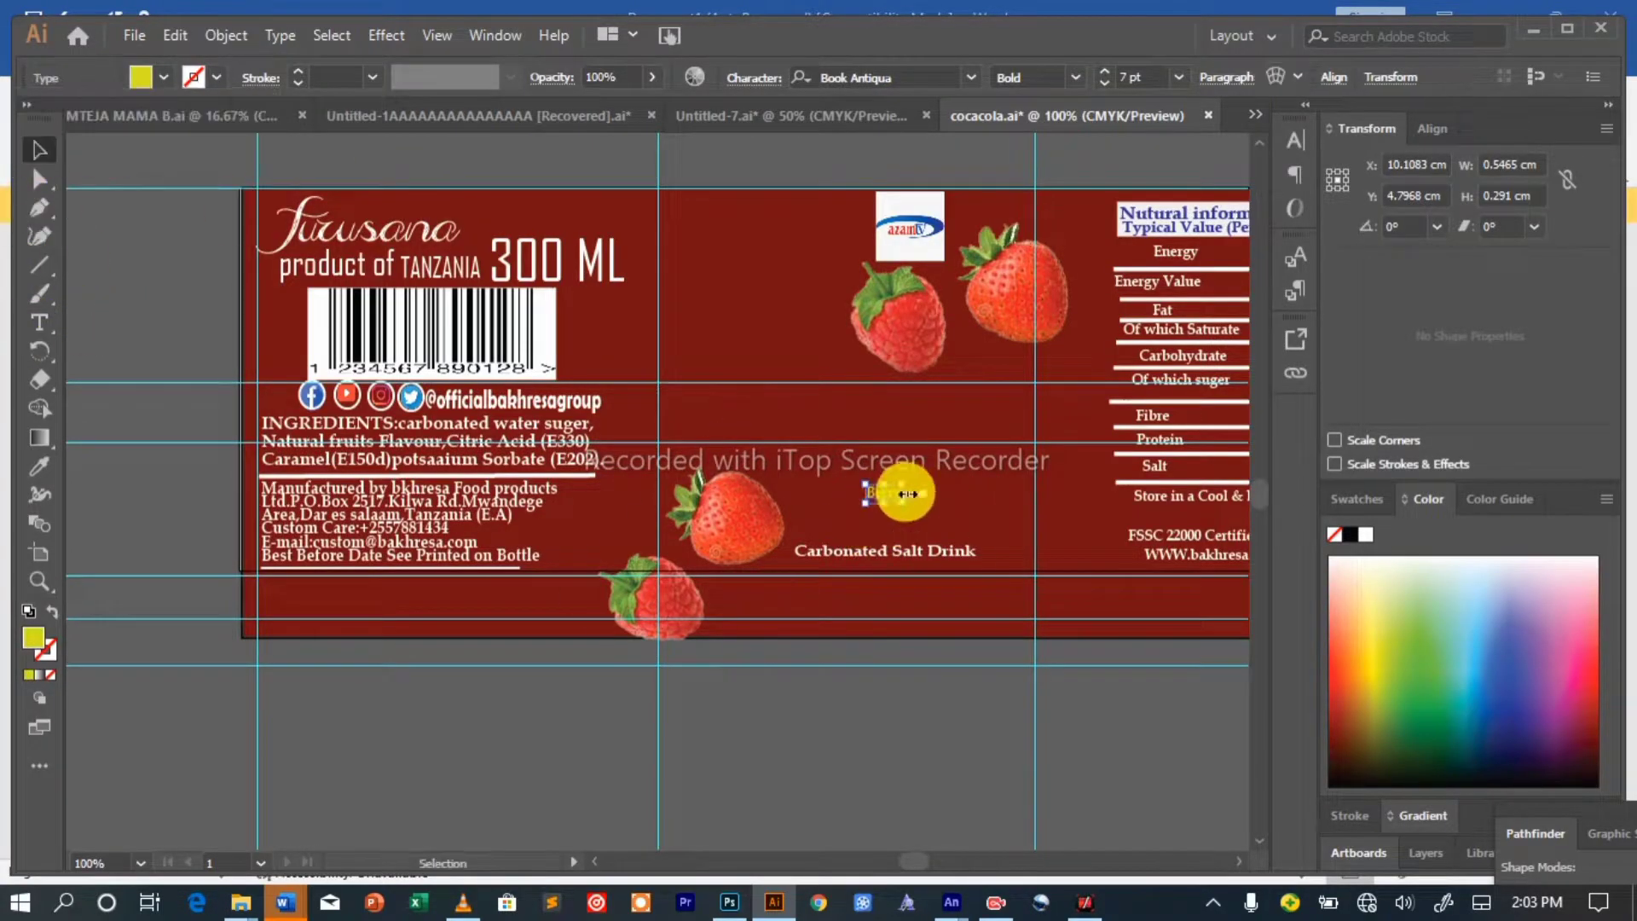
# Enlarge "Berry" to about 29 pt, set its font to Matura MT Script Capitals and tilt it about 12°.
pyautogui.moveTo(906, 493); pyautogui.dragTo(1012, 522)
pyautogui.click(972, 78)
pyautogui.scroll(-20, 1086, 358)
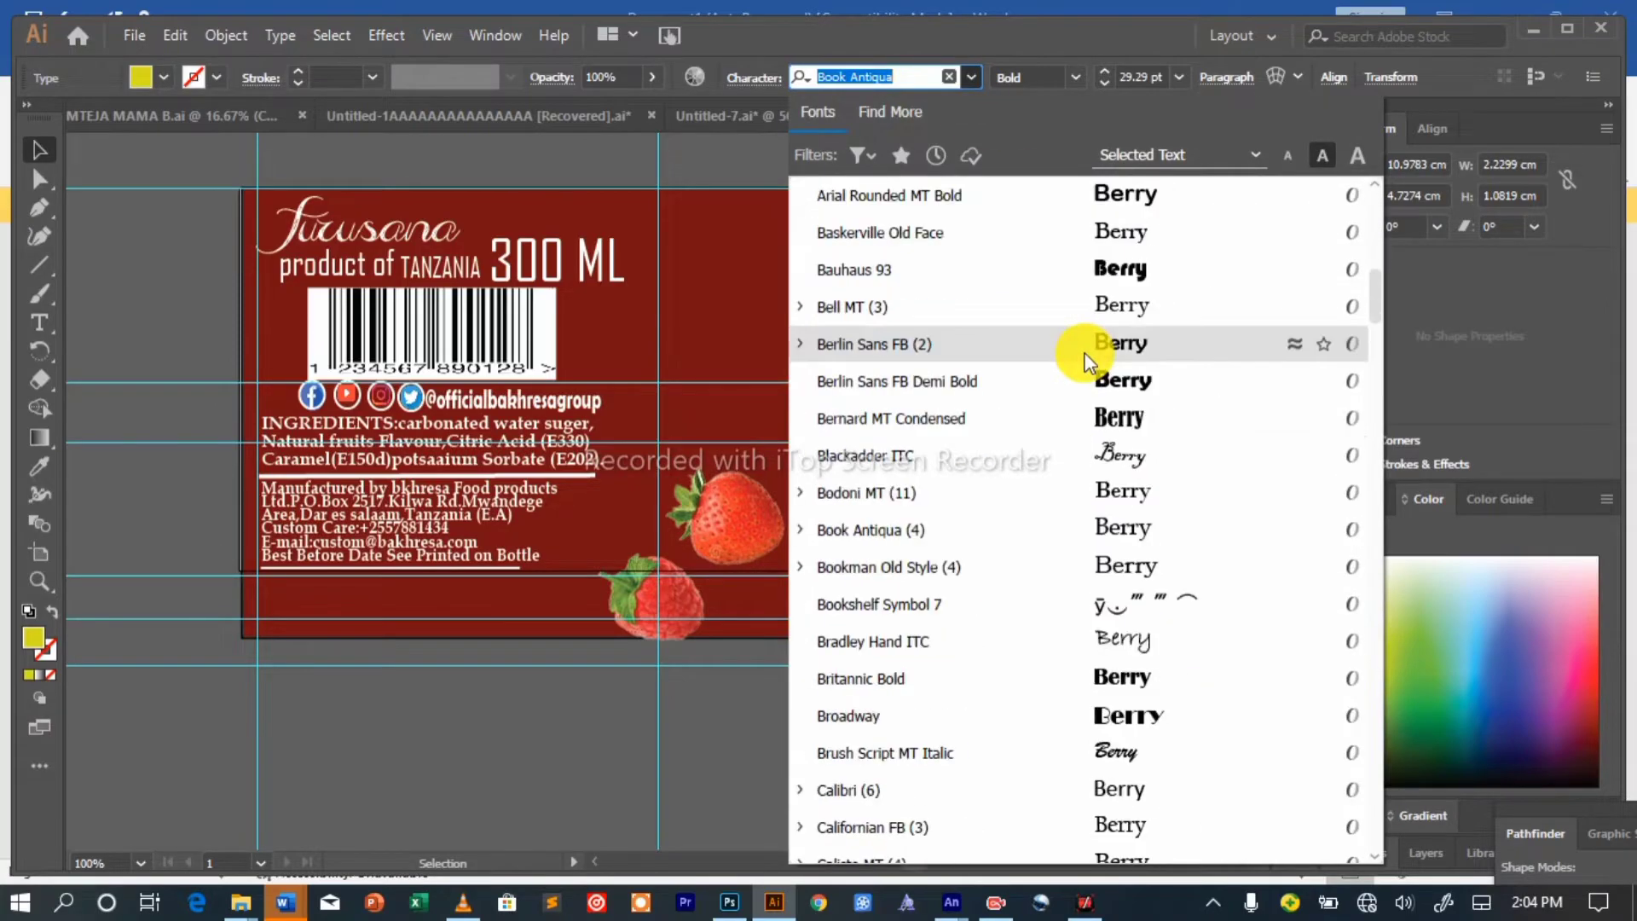
pyautogui.click(1078, 269)
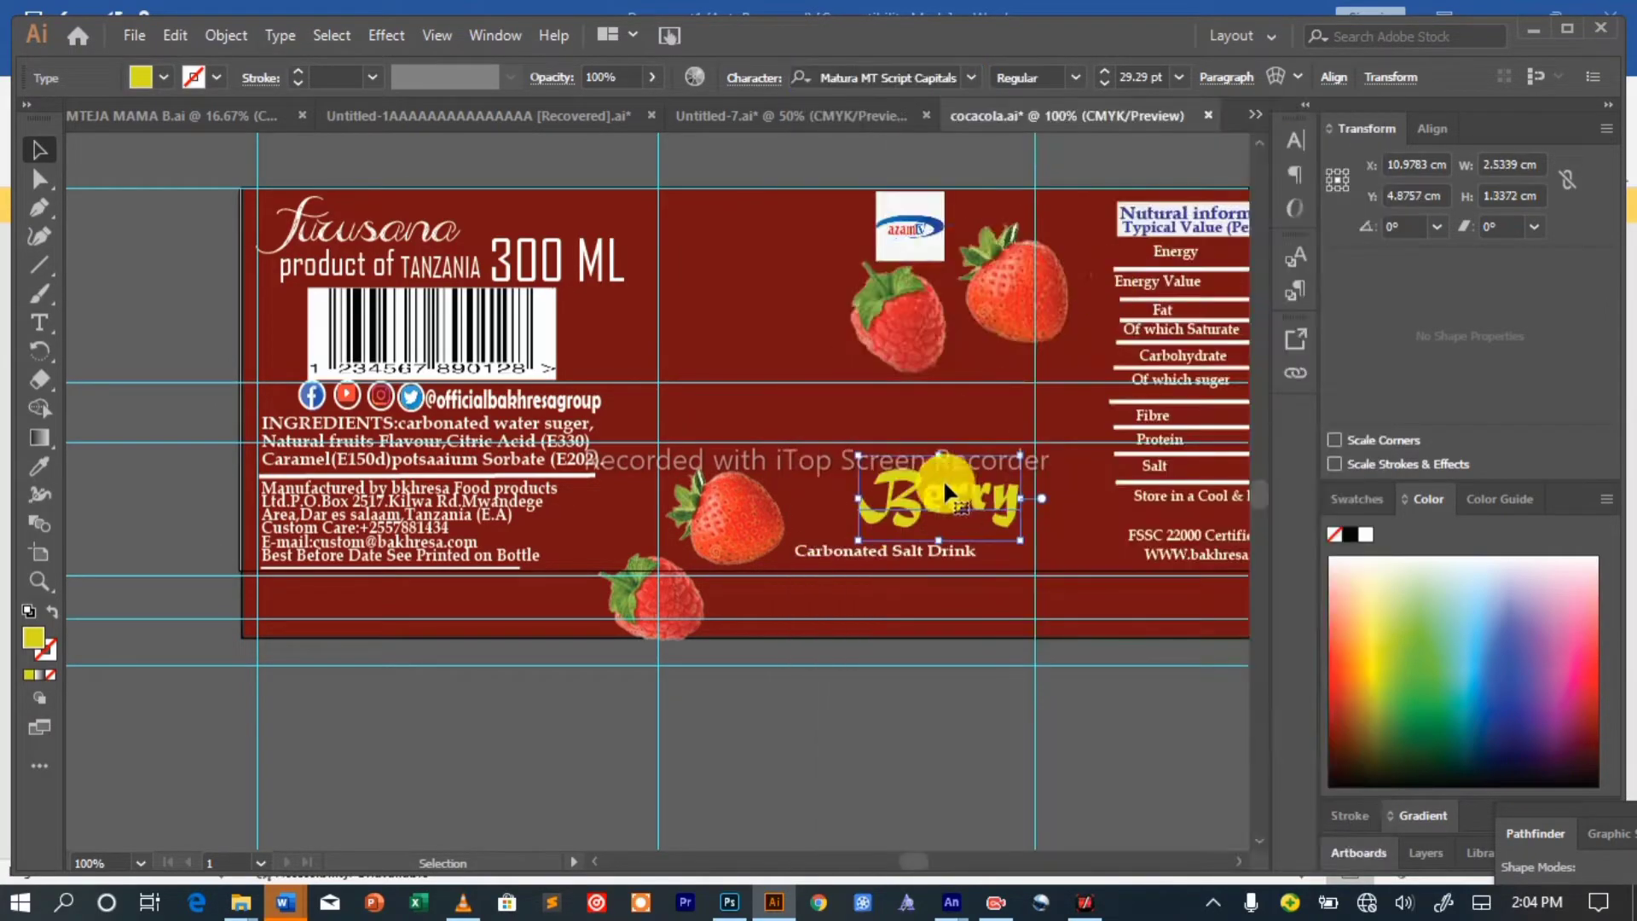
pyautogui.moveTo(1025, 419); pyautogui.dragTo(992, 555)
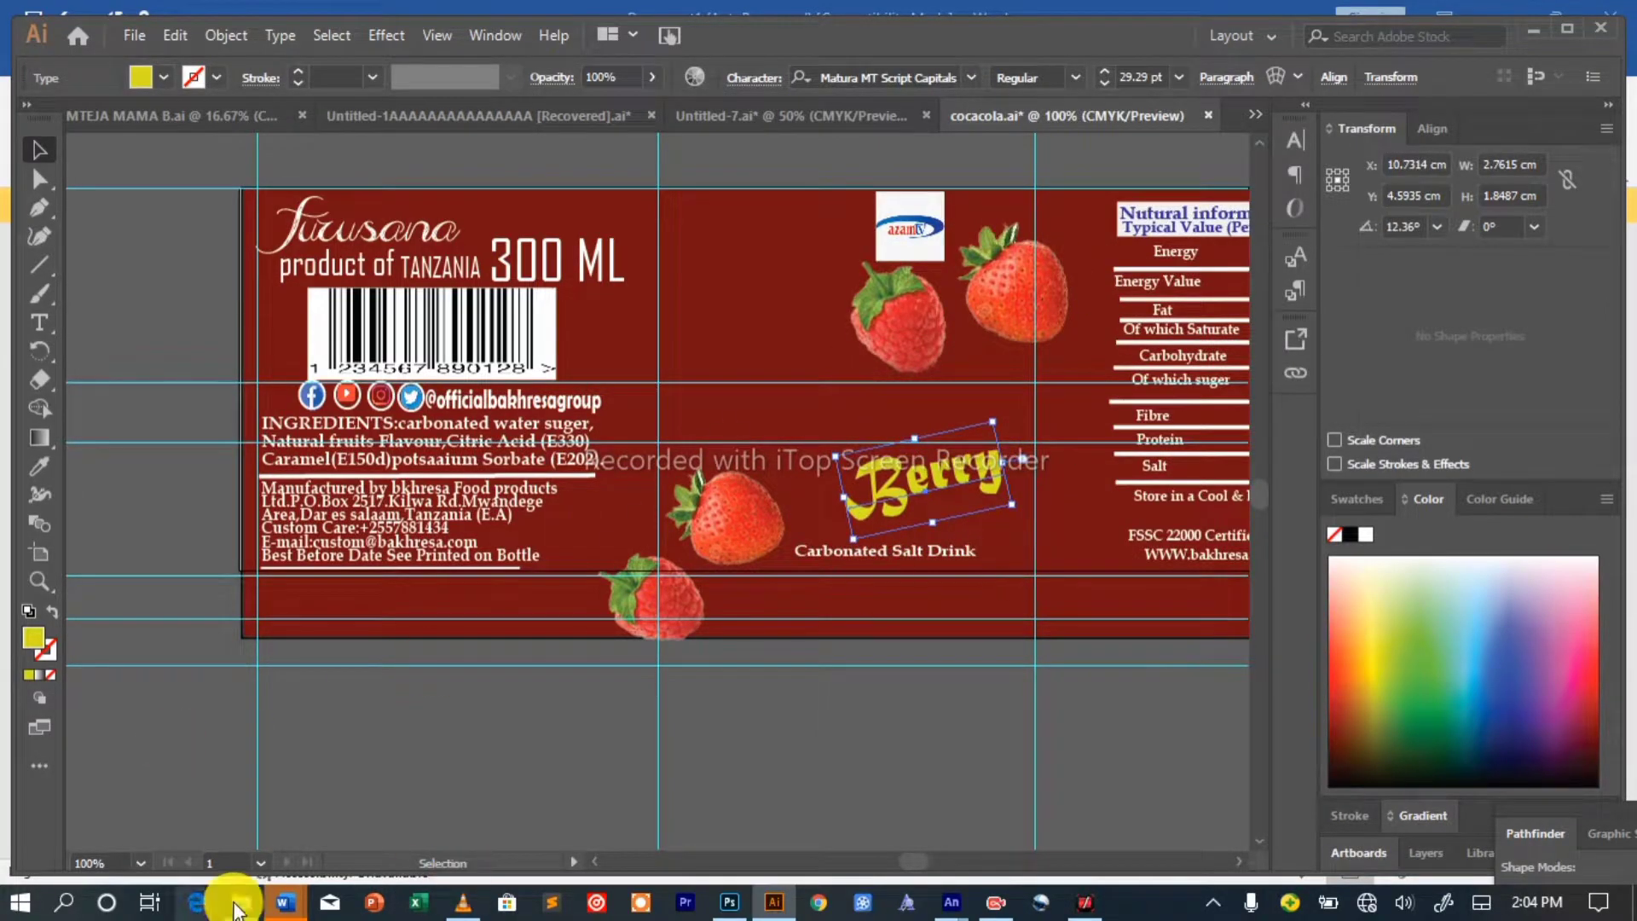
# Copy "Flavoured" from the Word document and paste it as new text below "Berry" on the Illustrator label.
pyautogui.click(285, 902)
pyautogui.hotkey('alt', 'Tab')
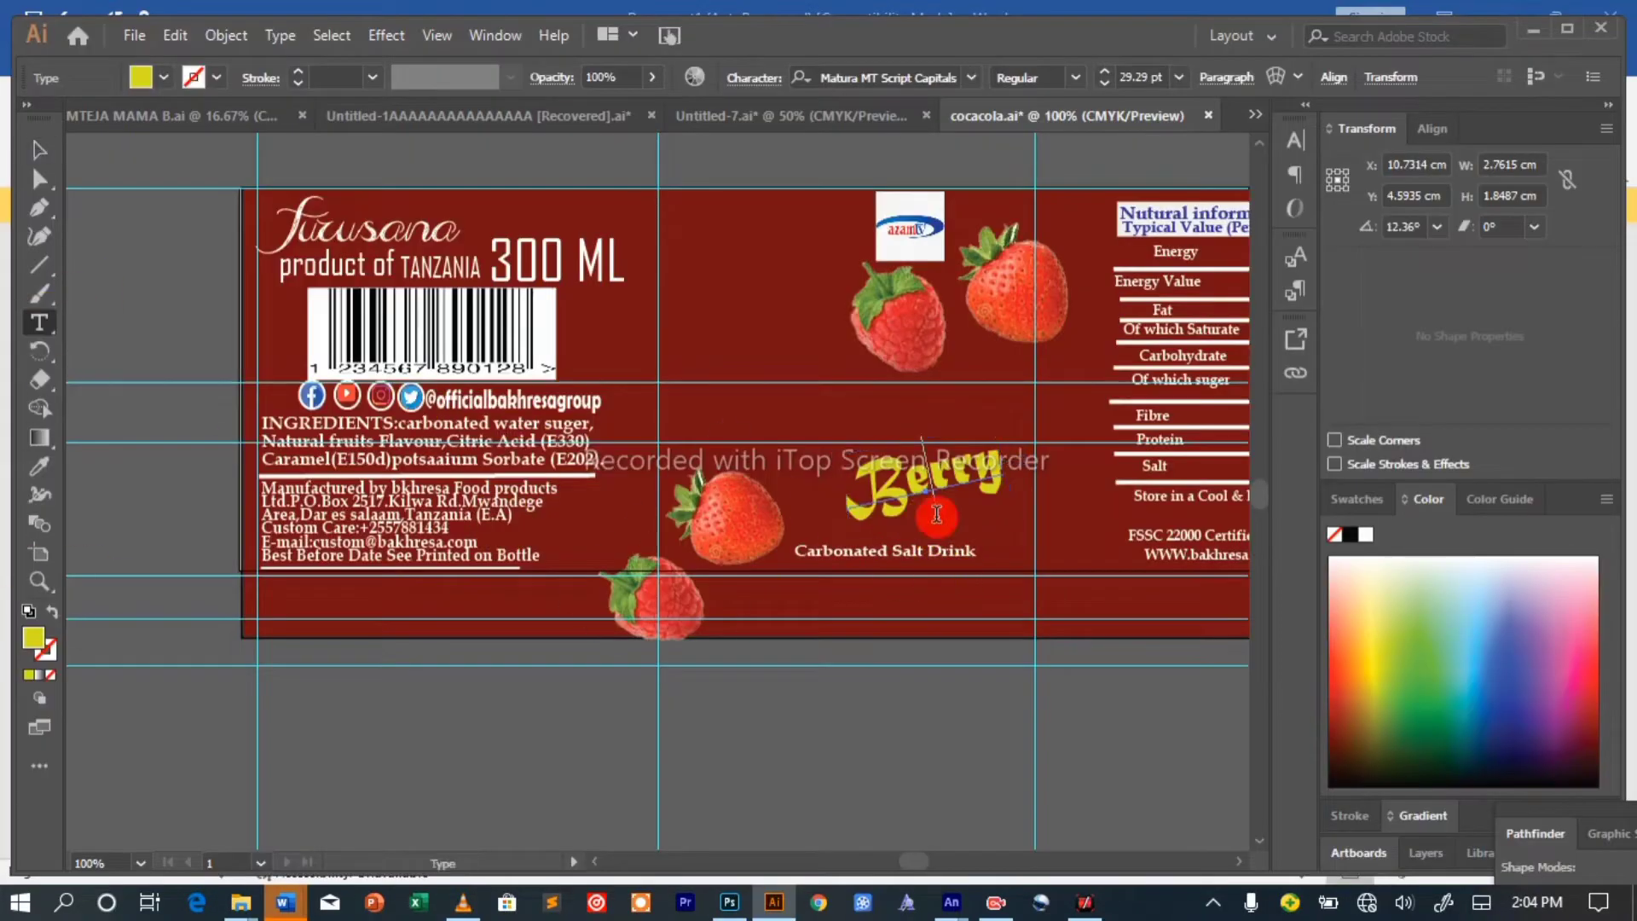
pyautogui.click(936, 515)
pyautogui.hotkey('ctrl', 'v')
pyautogui.rightClick(934, 522)
pyautogui.click(1022, 75)
pyautogui.click(977, 532)
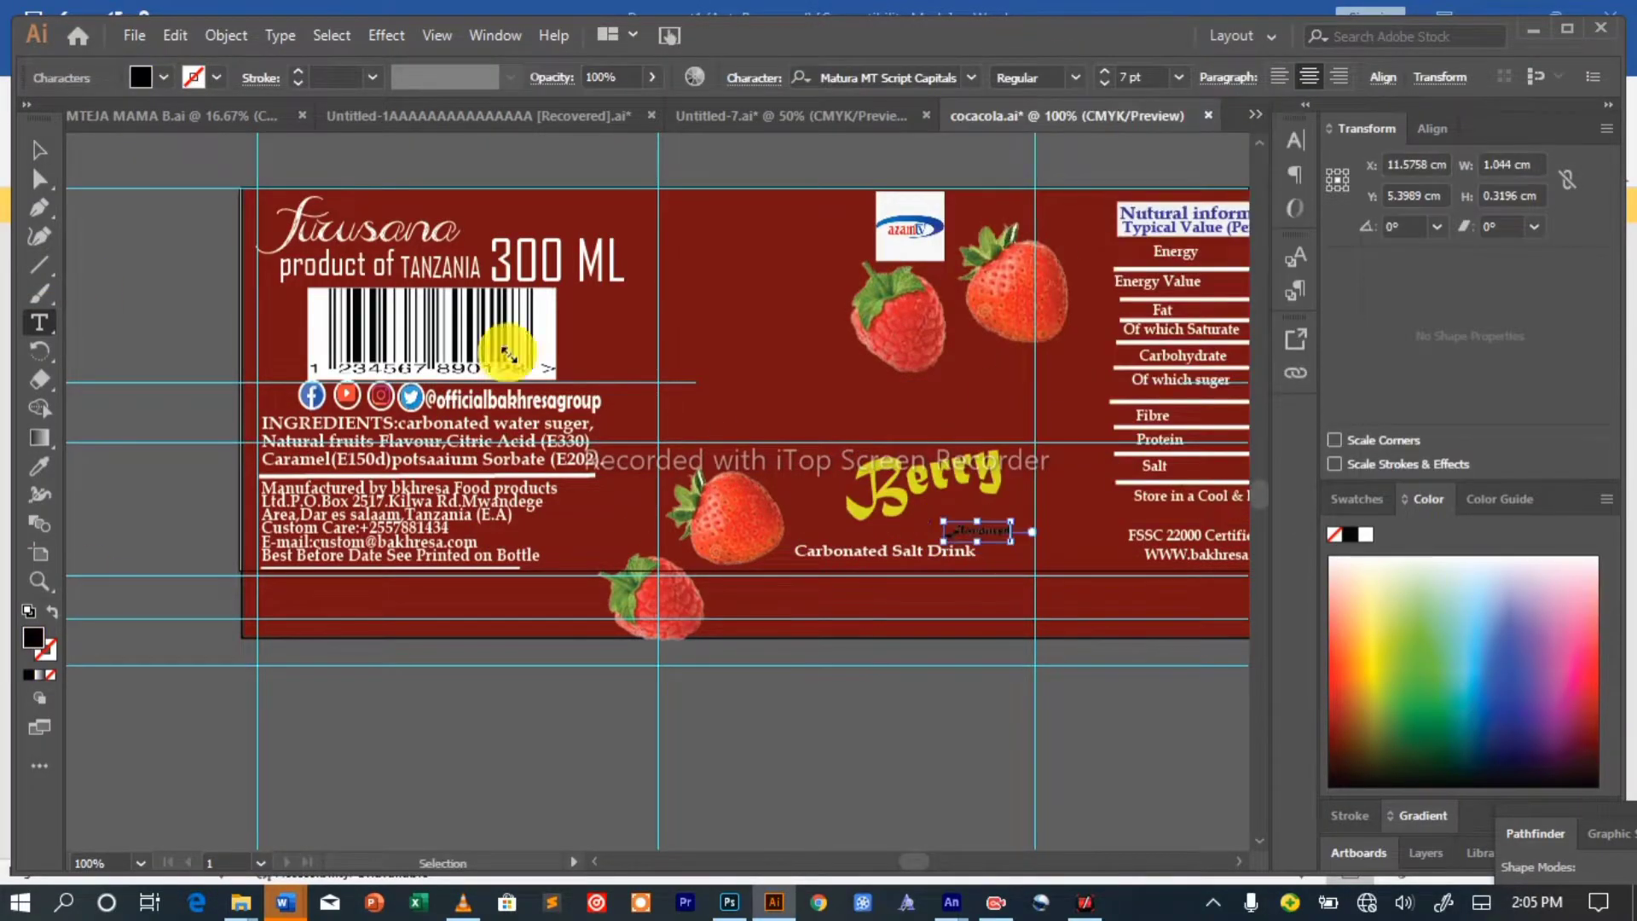
# Fill the "Flavoured" text yellow and enlarge it to about 16.75 pt.
pyautogui.click(1532, 30)
pyautogui.click(774, 902)
pyautogui.click(1567, 31)
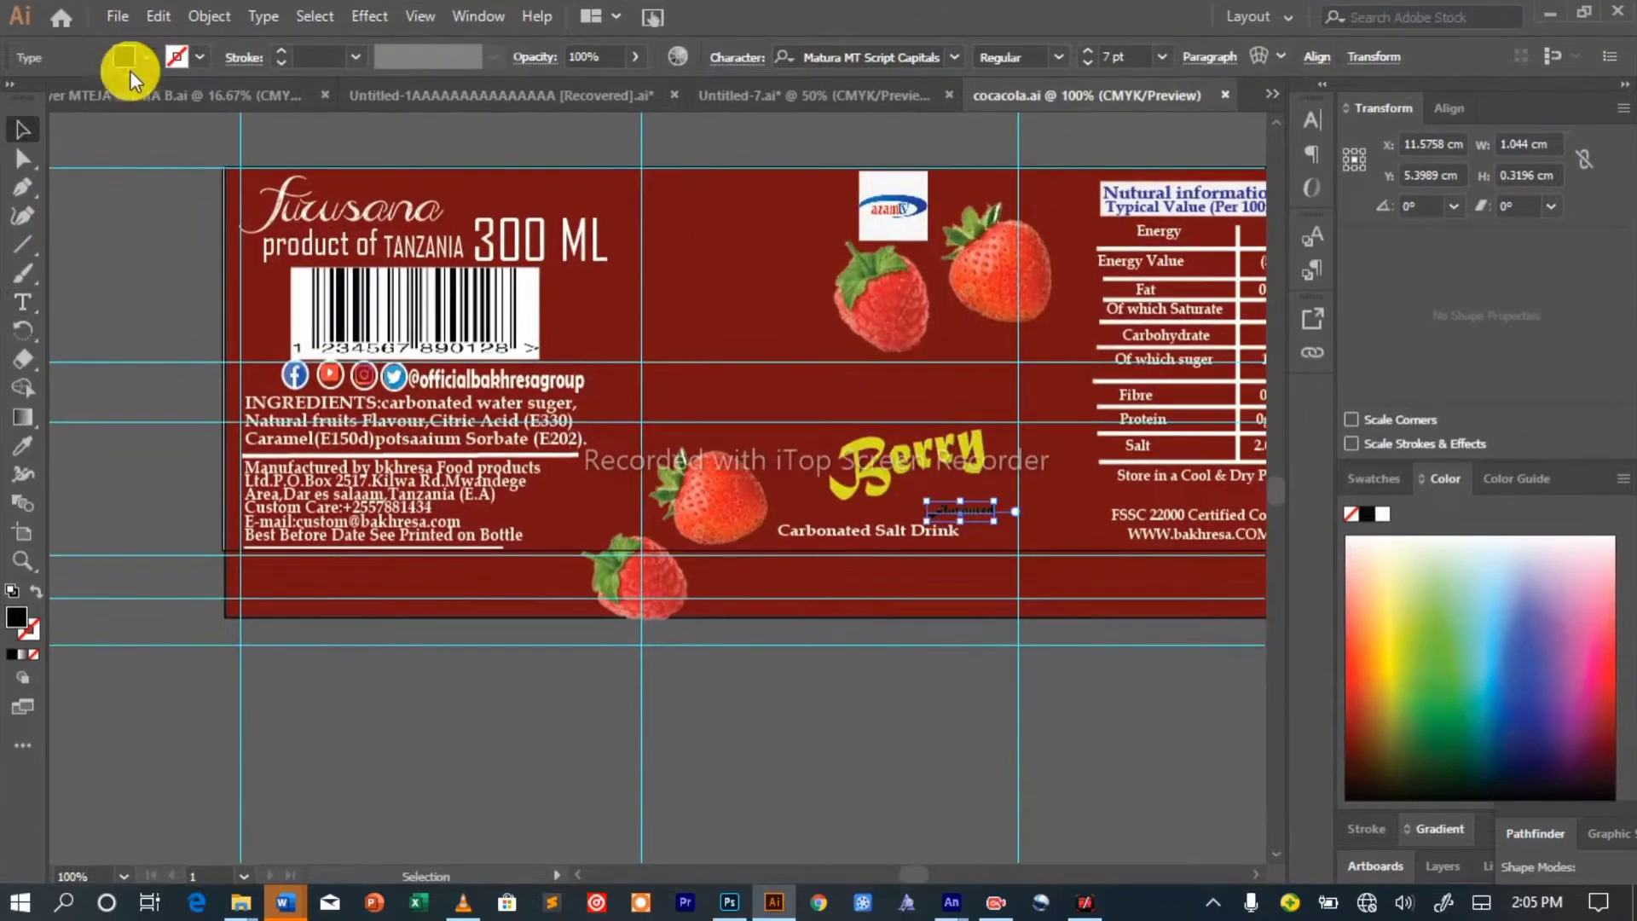
pyautogui.click(128, 62)
pyautogui.click(100, 98)
pyautogui.click(993, 511)
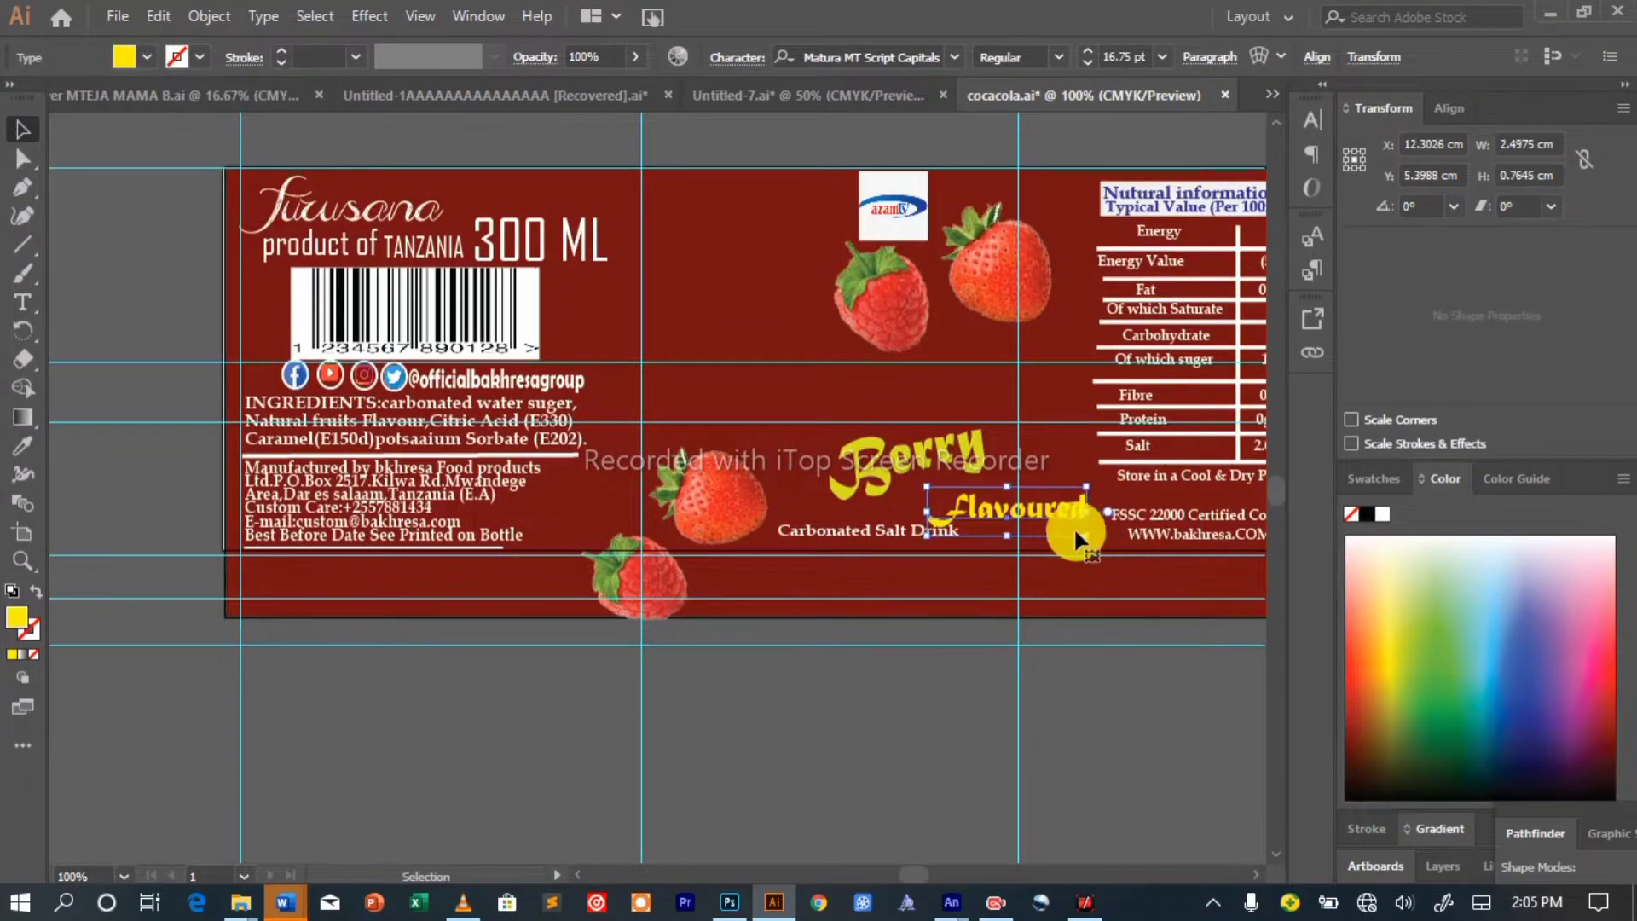
# Tilt "Flavoured" about 19° and move it close beneath "Berry".
pyautogui.press('Left')
pyautogui.press('Left')
pyautogui.press('Left')
pyautogui.press('Left')
pyautogui.press('Left')
pyautogui.press('Left')
pyautogui.press('Left')
pyautogui.press('Left')
pyautogui.press('Left')
pyautogui.press('Left')
pyautogui.press('Left')
pyautogui.press('Left')
pyautogui.press('Left')
pyautogui.press('Left')
pyautogui.press('Left')
pyautogui.press('Left')
pyautogui.press('Left')
pyautogui.press('Left')
pyautogui.press('Left')
pyautogui.press('Left')
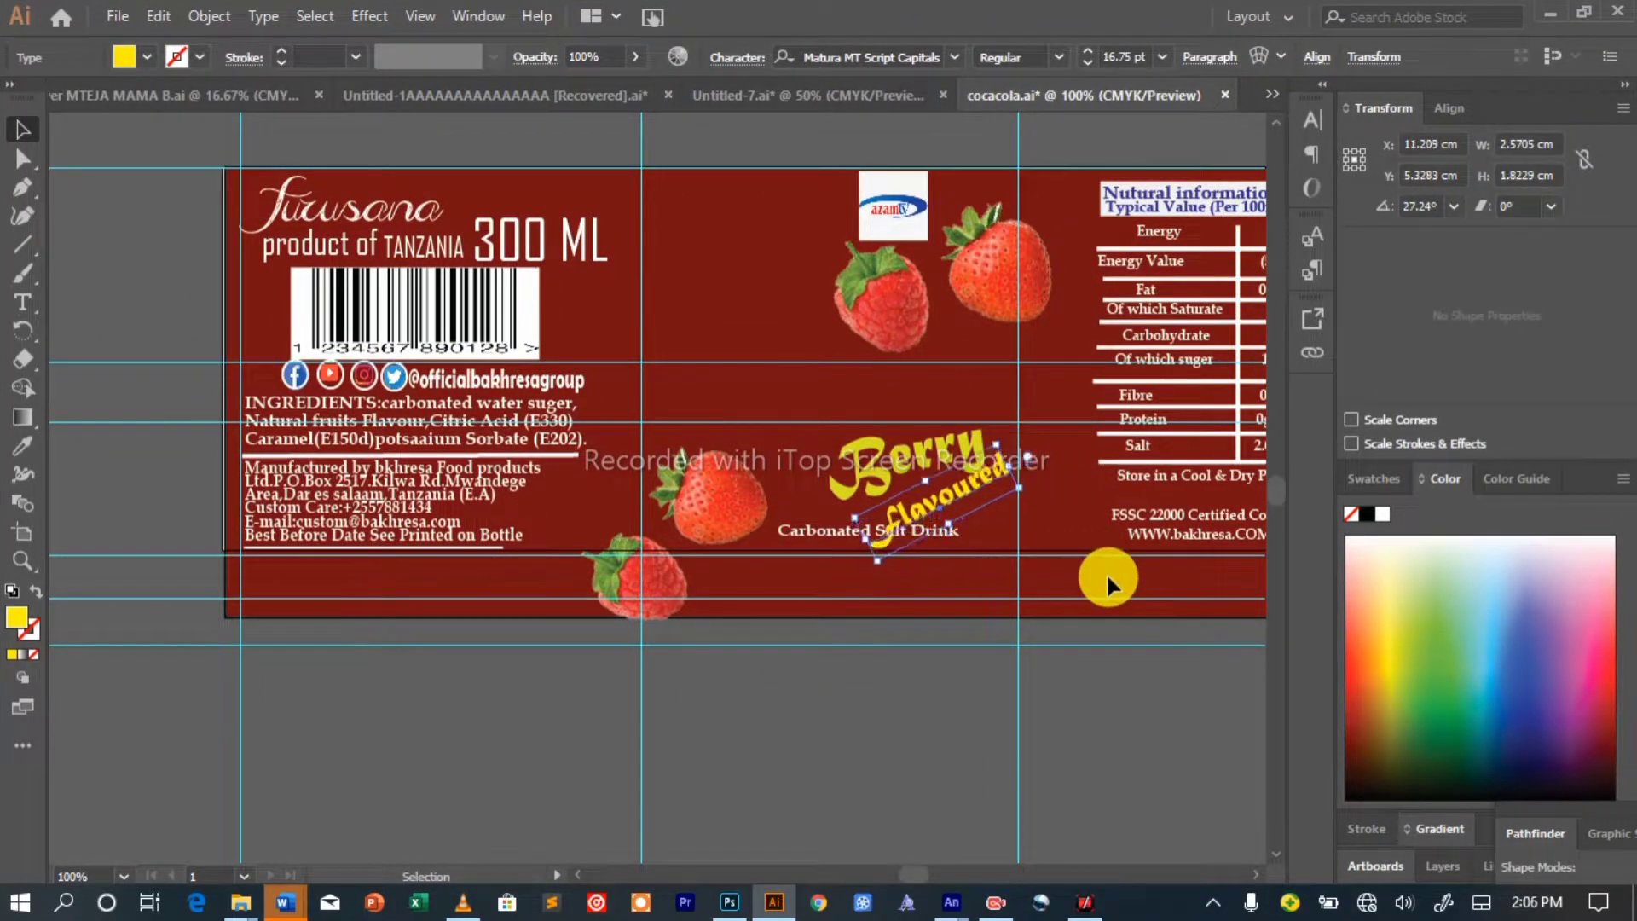
pyautogui.moveTo(1031, 487); pyautogui.dragTo(1033, 494)
pyautogui.press('Up')
pyautogui.press('Up')
pyautogui.press('Up')
pyautogui.press('Up')
pyautogui.press('Left')
pyautogui.press('Left')
pyautogui.press('Left')
pyautogui.press('Left')
pyautogui.press('Left')
pyautogui.press('Left')
pyautogui.press('Left')
pyautogui.press('Left')
pyautogui.moveTo(863, 569); pyautogui.dragTo(1041, 537)
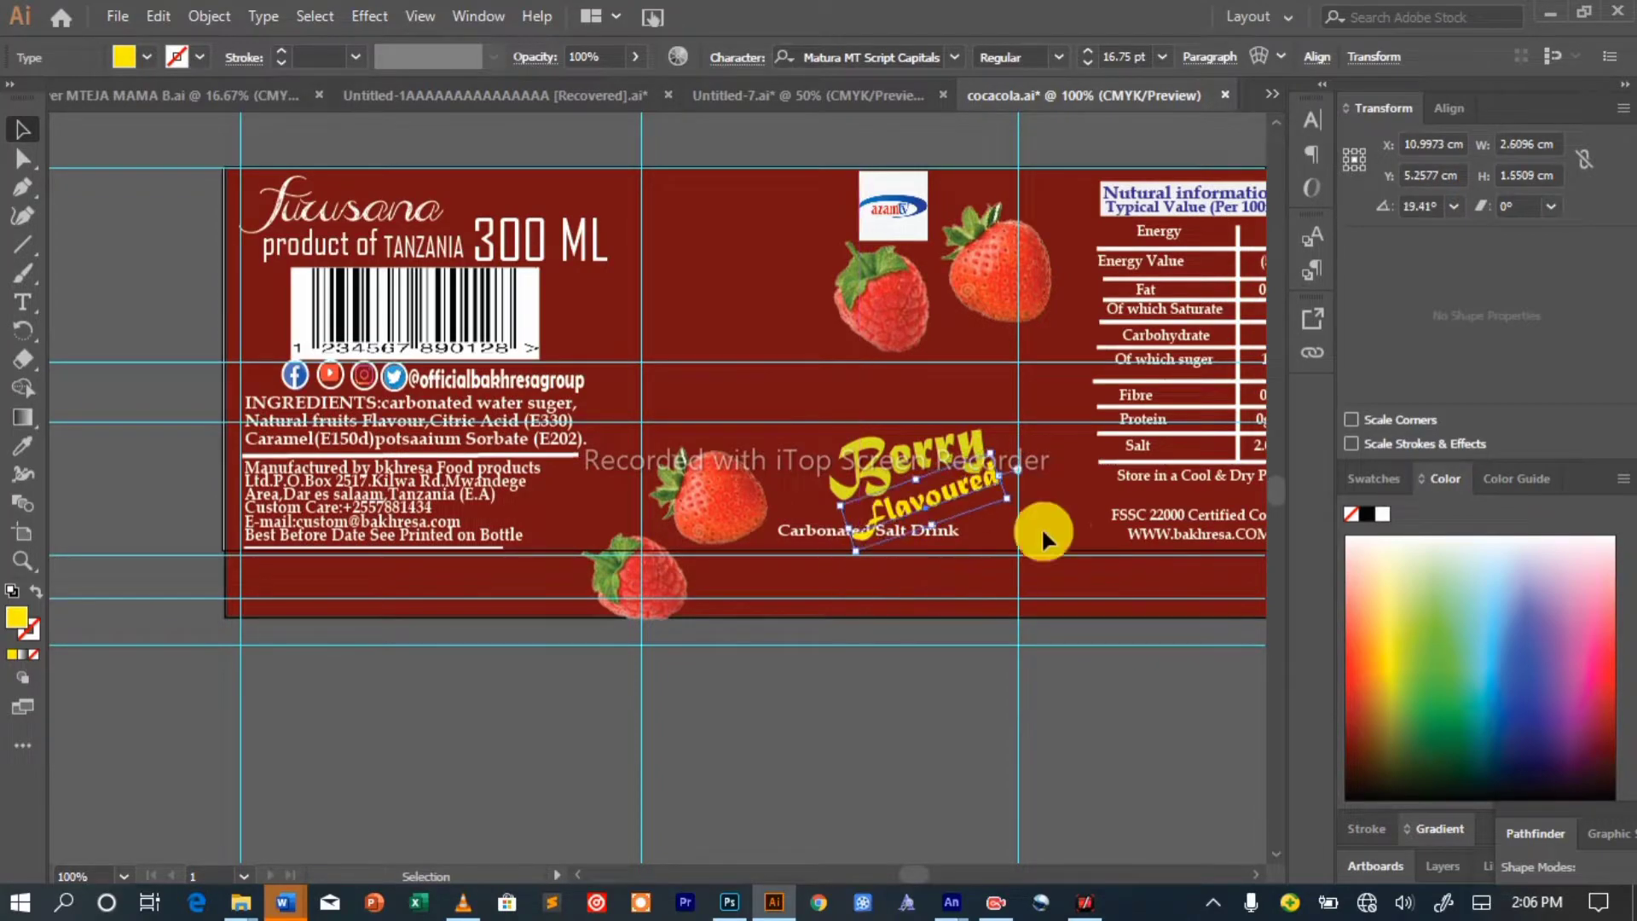
# Reduce the font size of the "Flavoured" text by a few points.
pyautogui.click(1087, 63)
pyautogui.click(1087, 63)
pyautogui.click(1087, 63)
pyautogui.click(1087, 63)
# Change the fill colour of the "Berry" text to light green.
pyautogui.click(954, 445)
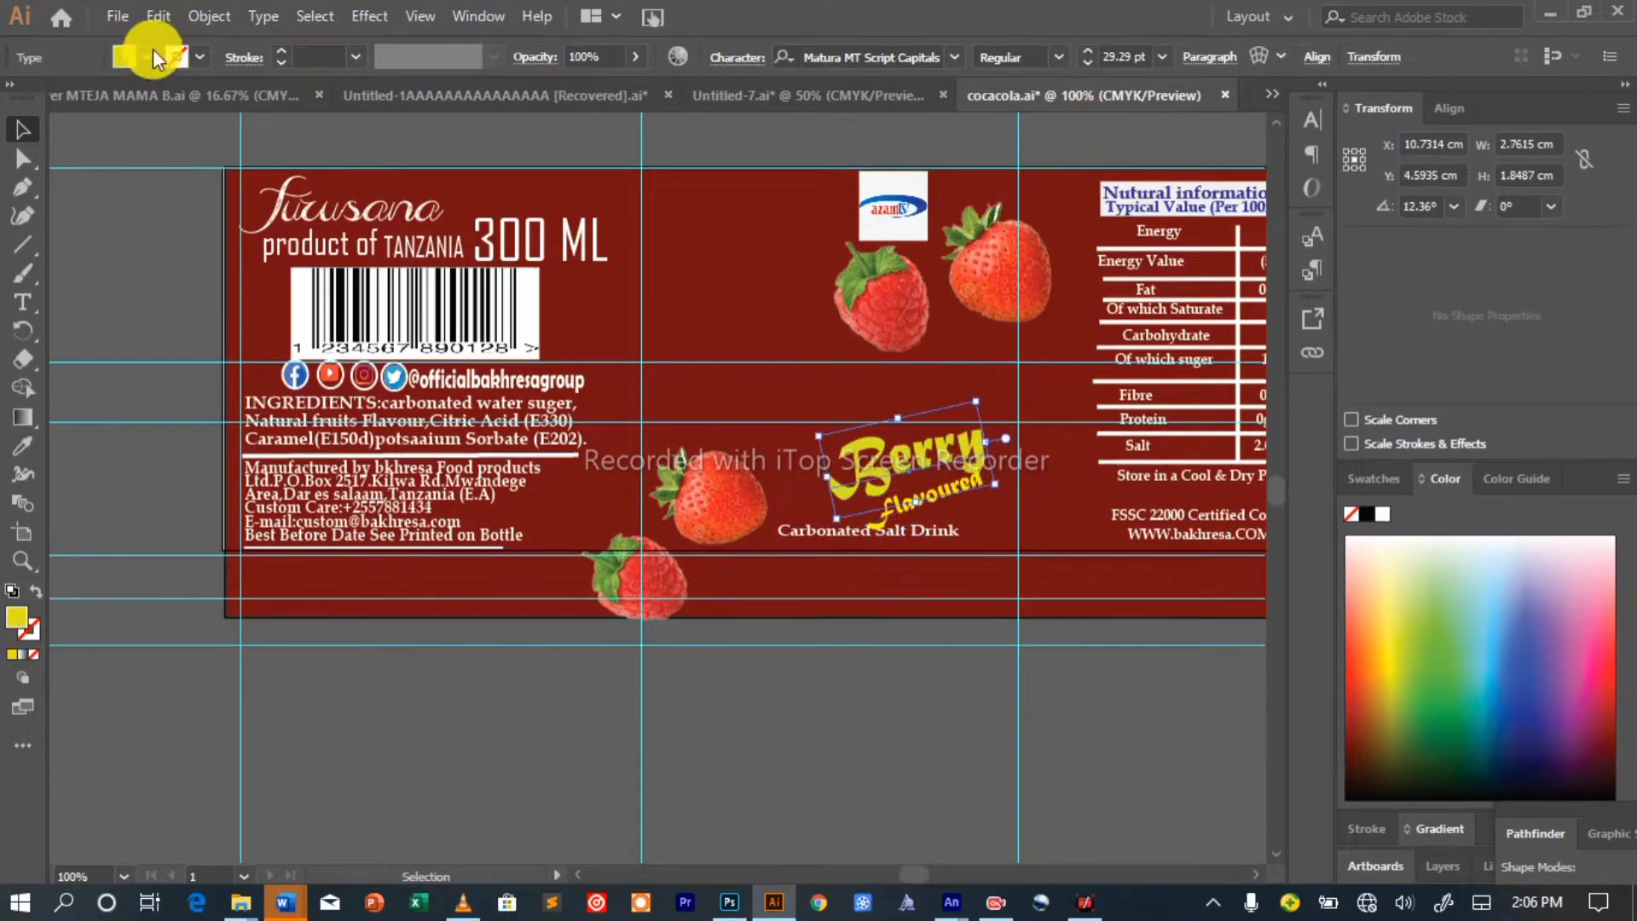
pyautogui.click(149, 56)
pyautogui.click(58, 117)
pyautogui.click(914, 622)
# Copy "Furusana" from the Word document and add it as new text above the lower strawberries on the Illustrator label.
pyautogui.scroll(2, 759, 433)
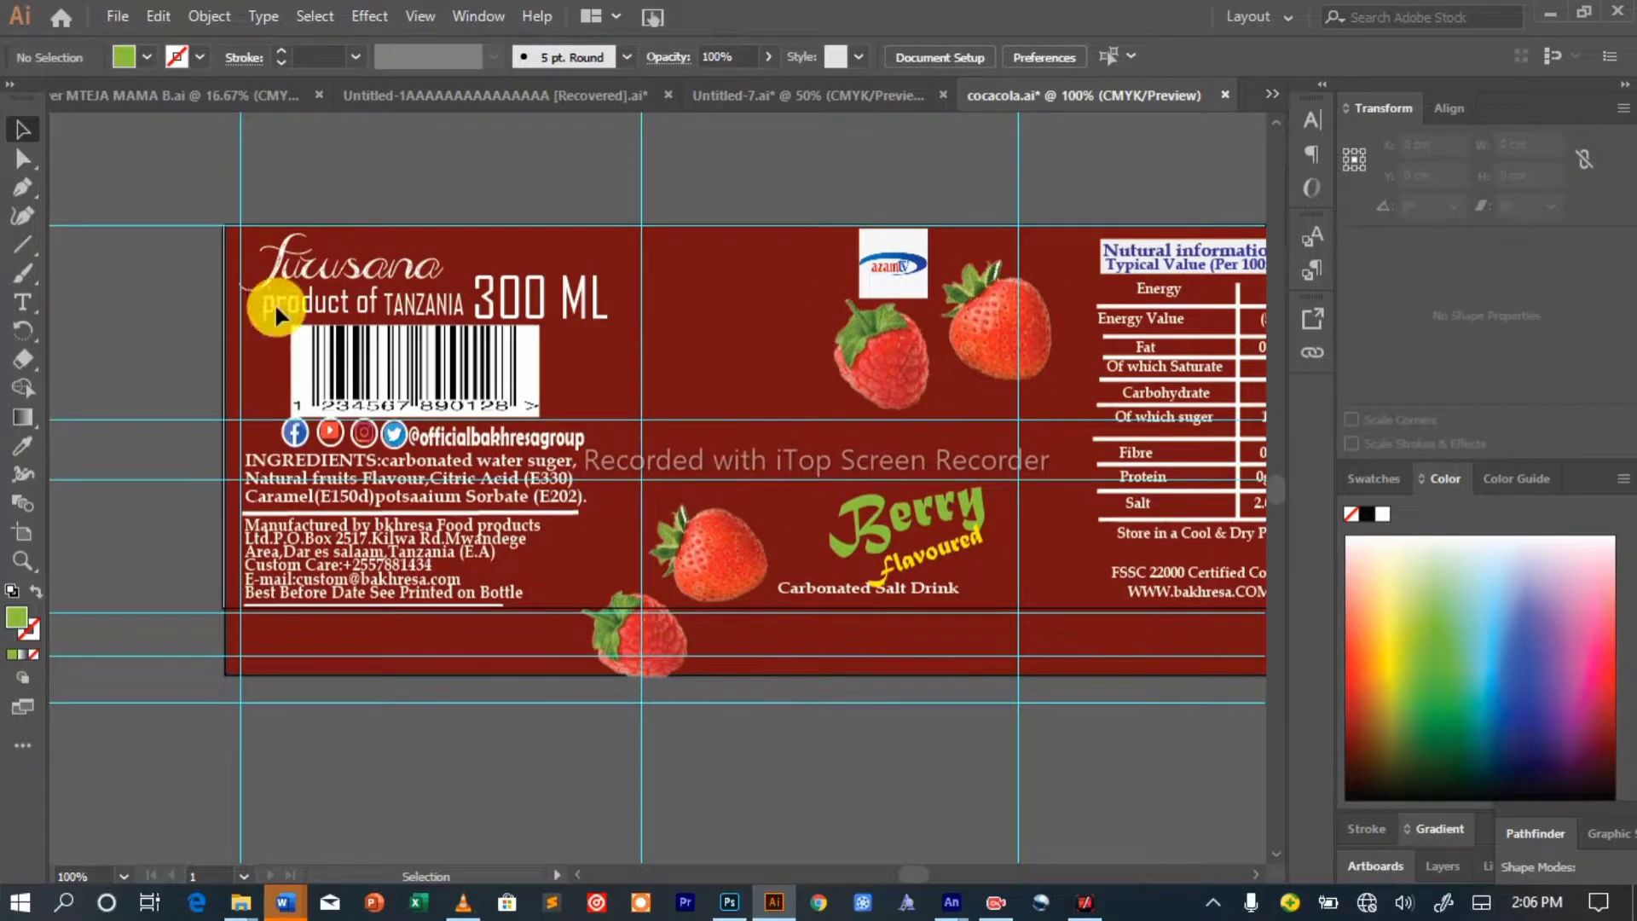
pyautogui.click(285, 902)
pyautogui.click(396, 814)
pyautogui.moveTo(503, 621); pyautogui.dragTo(436, 627)
pyautogui.rightClick(440, 632)
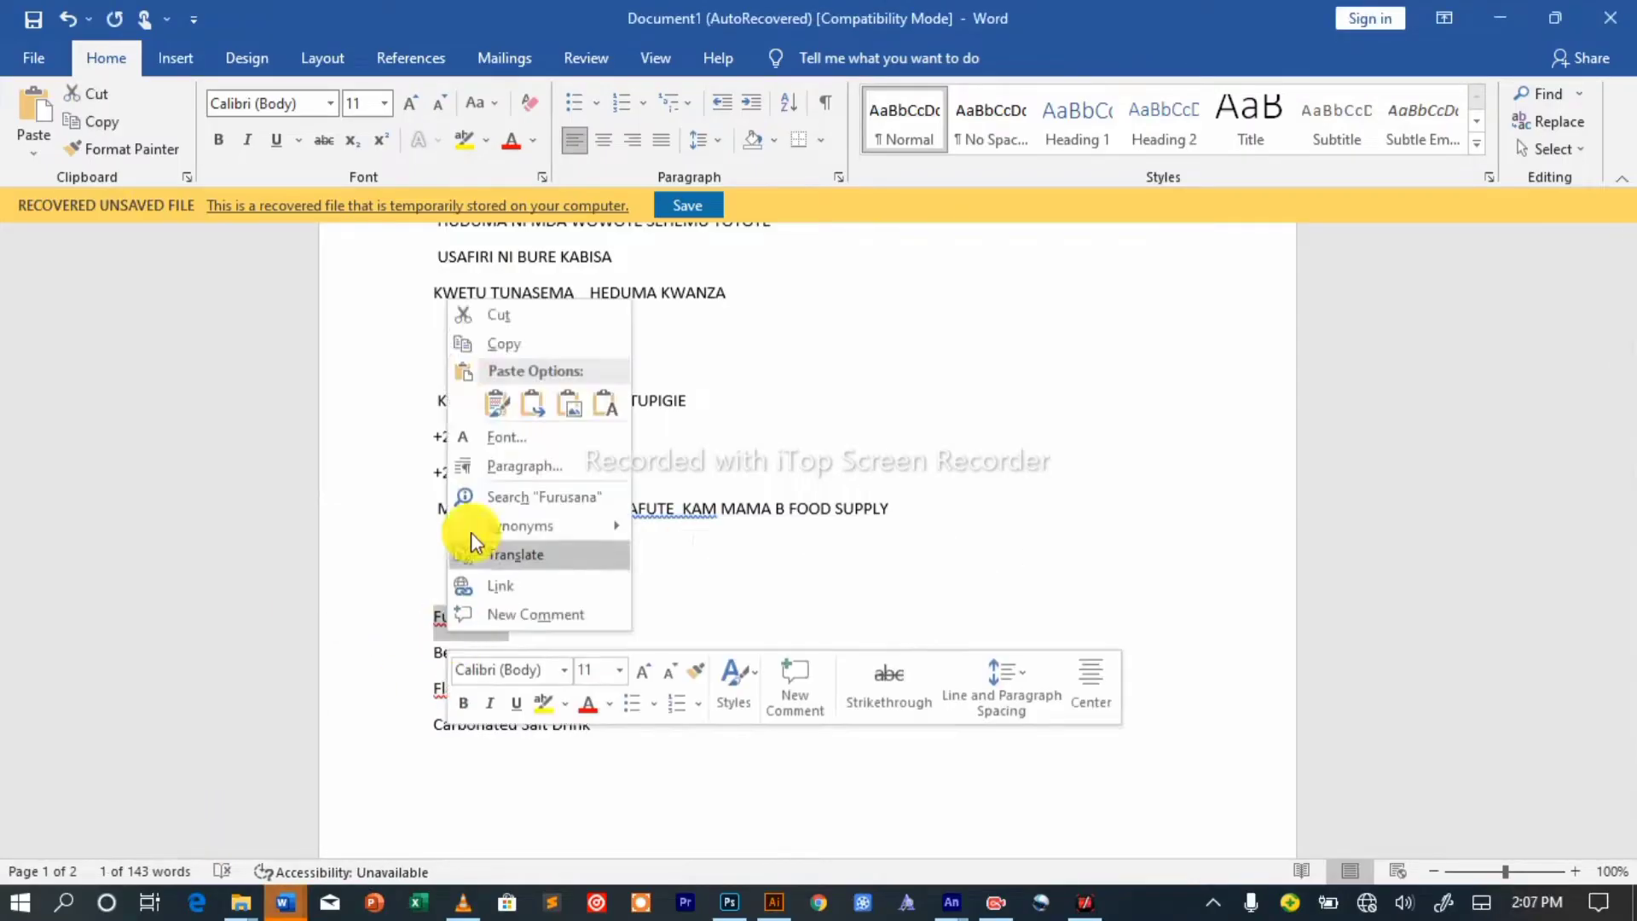
pyautogui.click(504, 344)
pyautogui.click(773, 902)
pyautogui.click(23, 301)
pyautogui.click(729, 456)
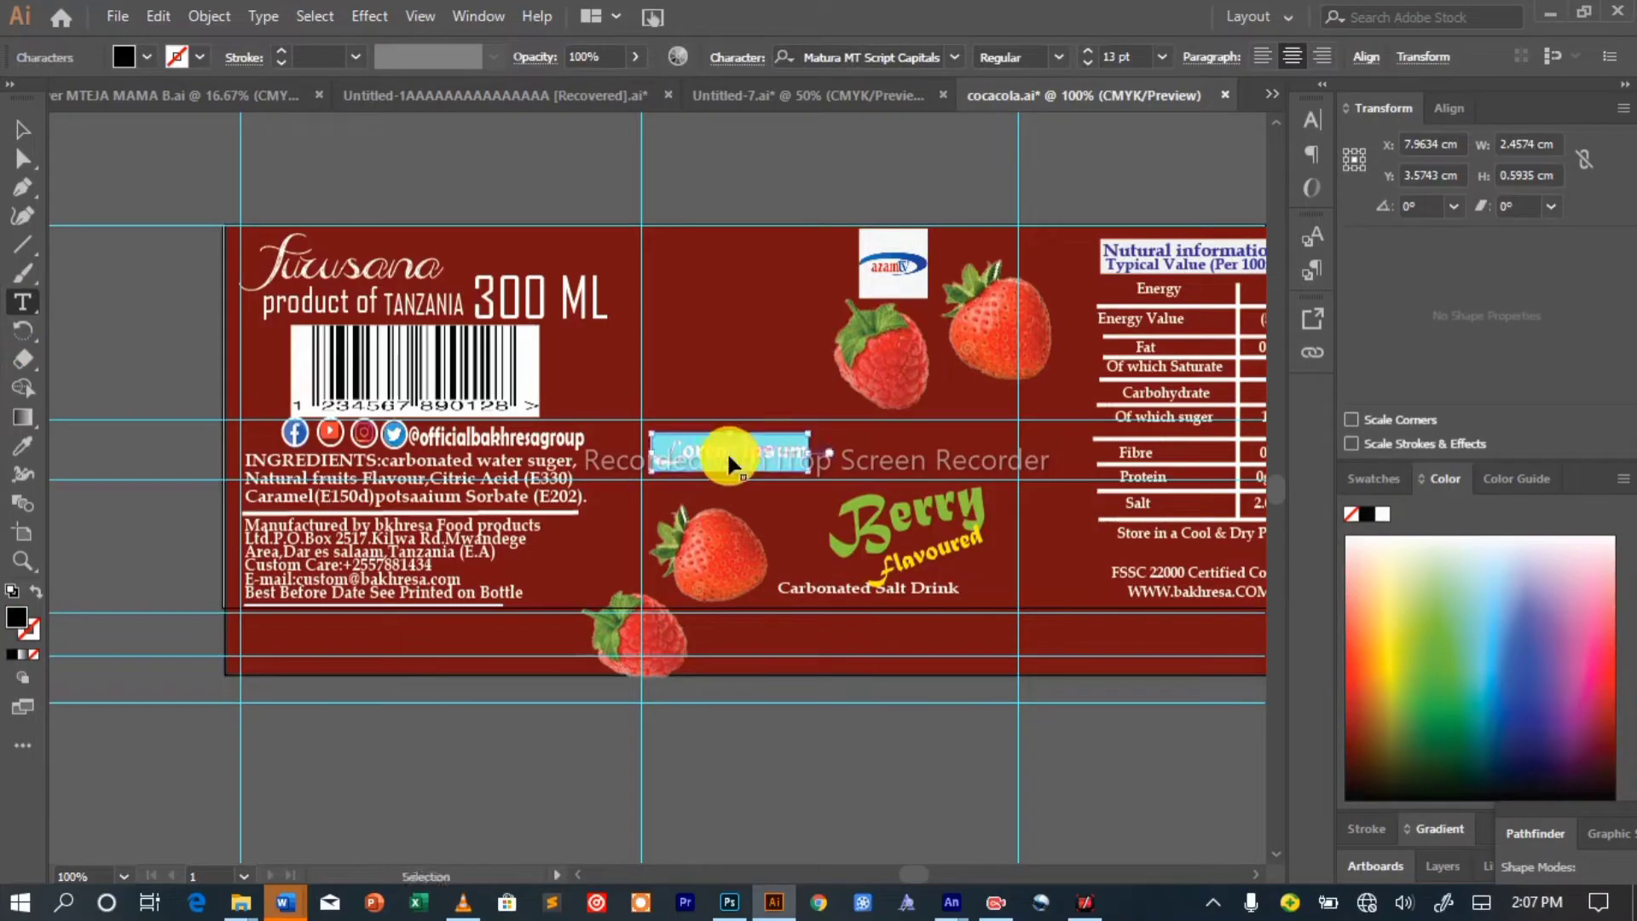
# Browse the fonts and set the new "Furusana" text to Ravie.
pyautogui.click(955, 55)
pyautogui.scroll(-15, 1159, 410)
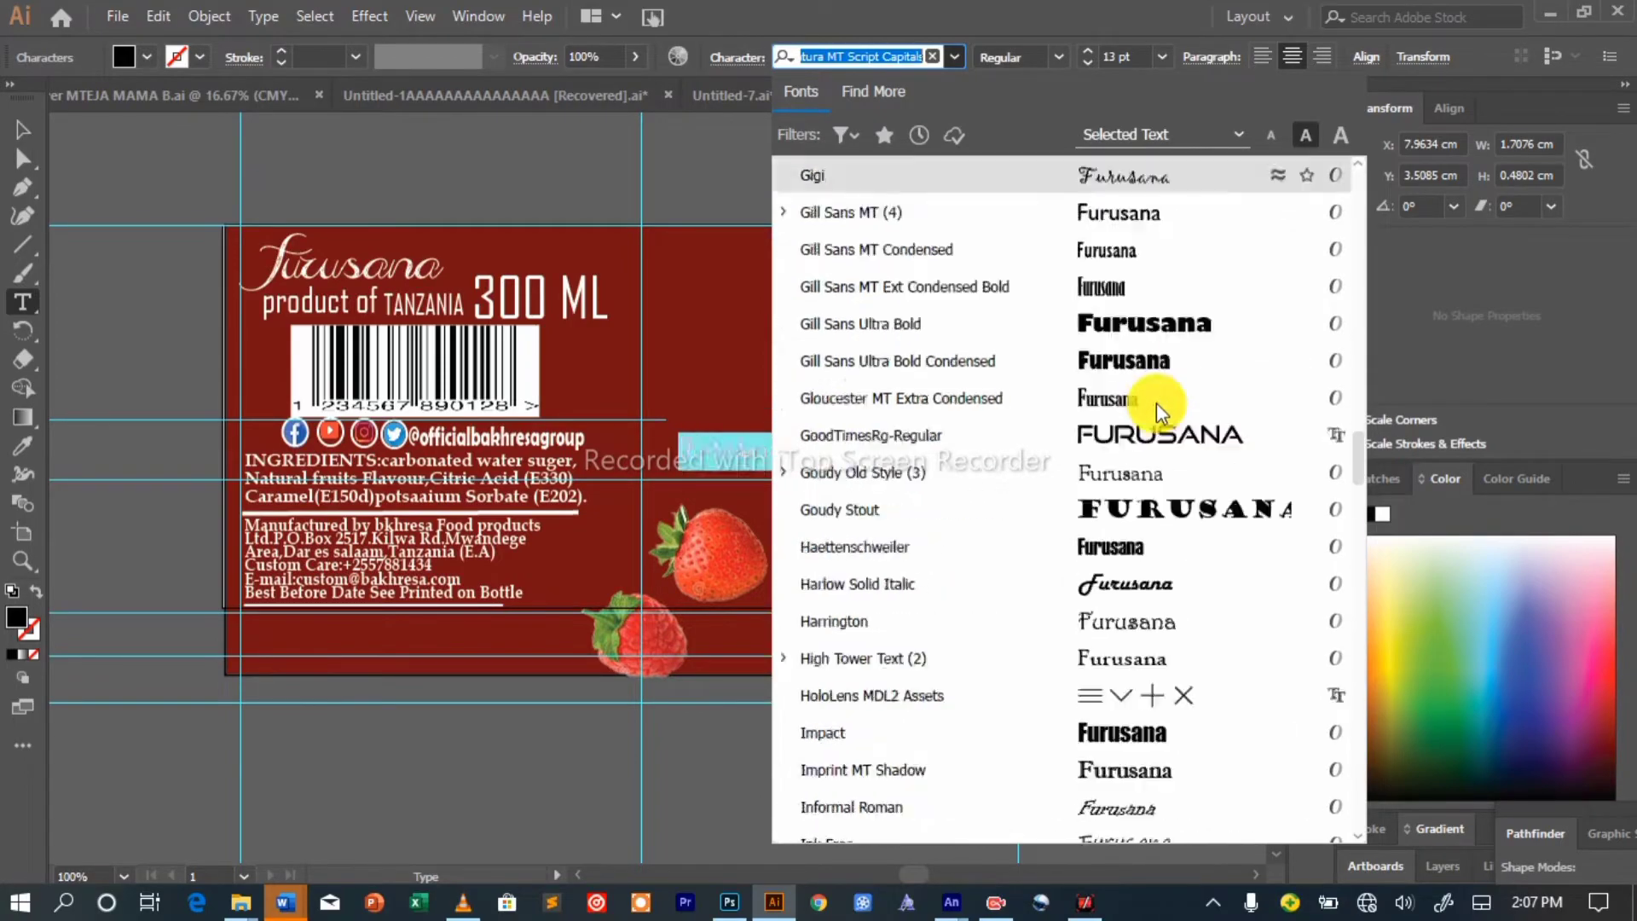
pyautogui.scroll(-20, 1156, 403)
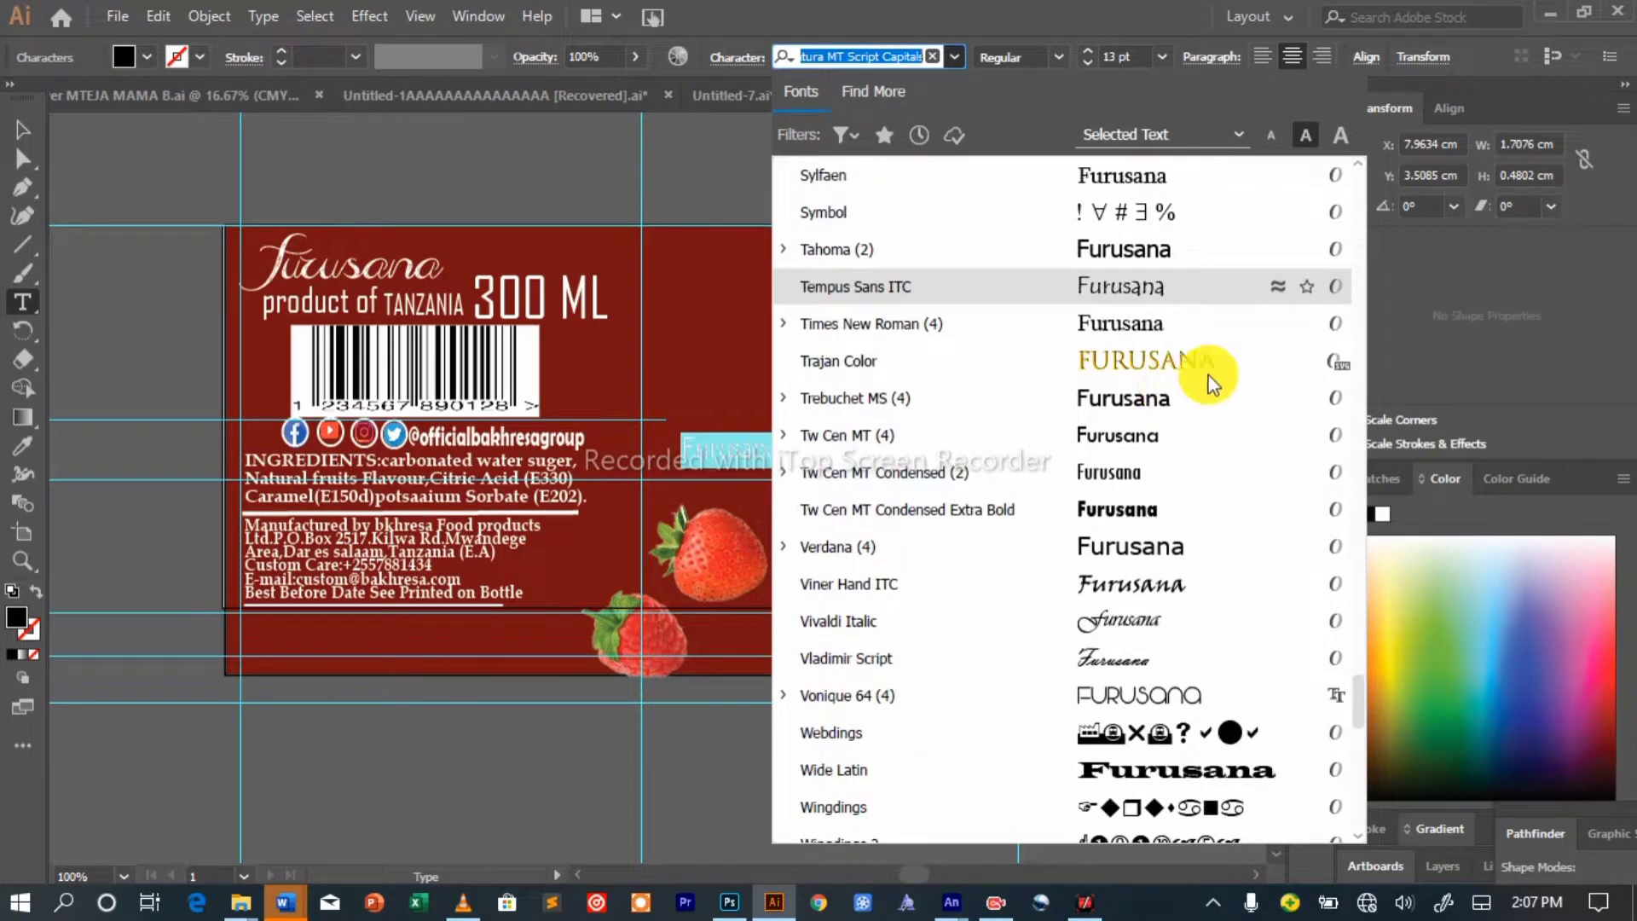
pyautogui.scroll(-3, 1194, 409)
pyautogui.scroll(13, 1157, 465)
pyautogui.click(1118, 471)
# Fill the new "Furusana" text white and enlarge it to 26 pt.
pyautogui.click(147, 57)
pyautogui.click(49, 94)
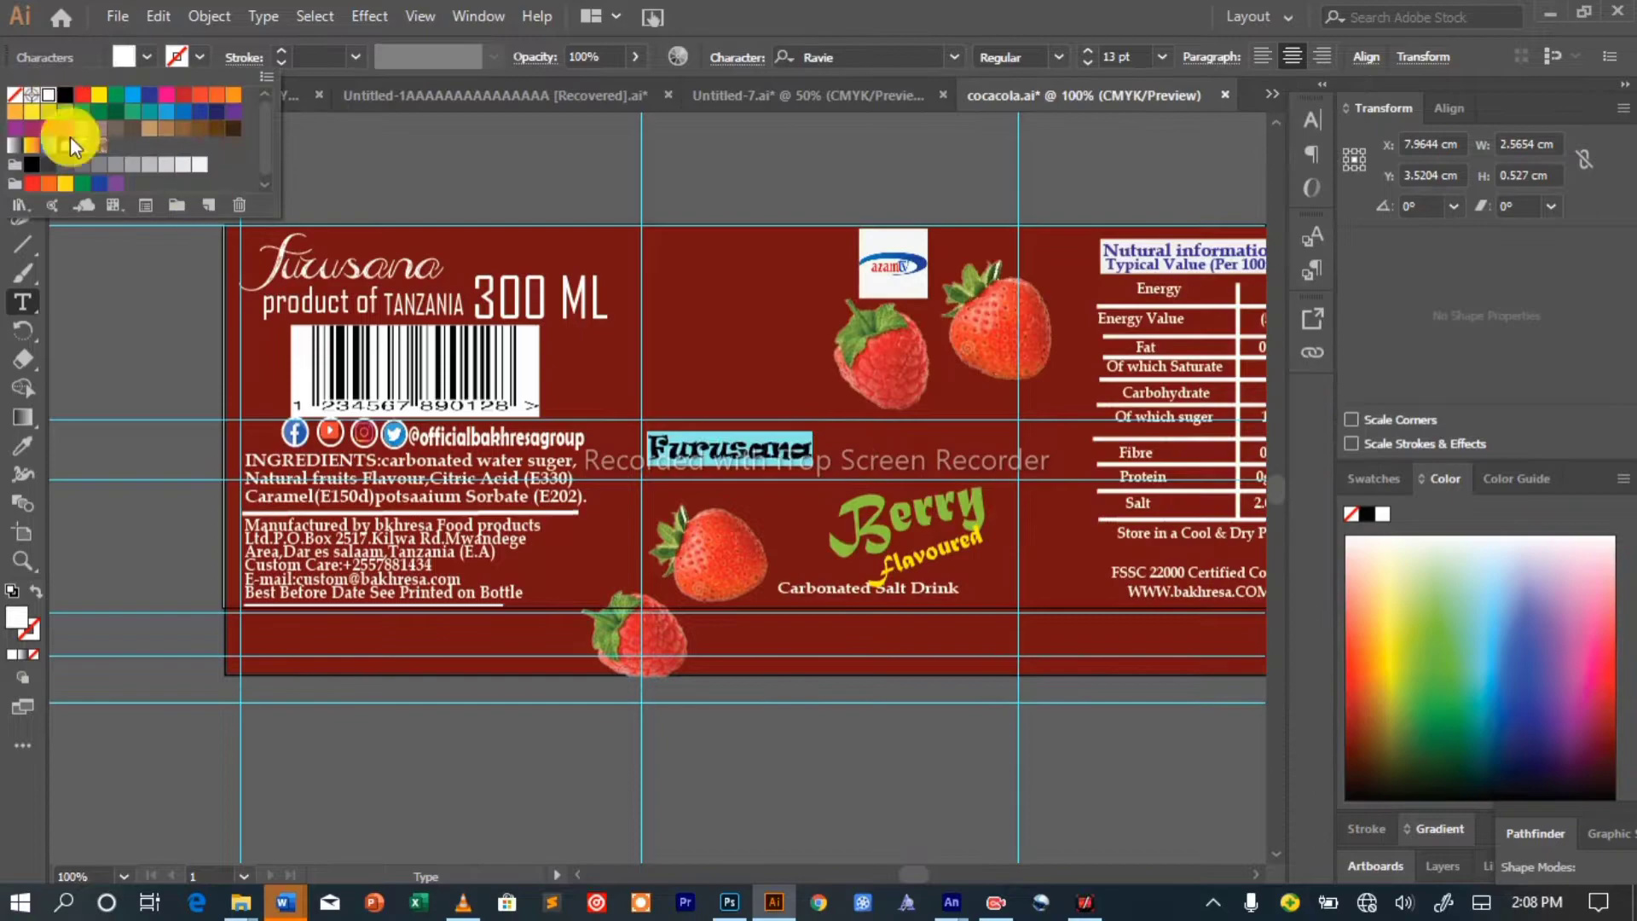
pyautogui.click(1088, 43)
pyautogui.scroll(12, 1089, 53)
pyautogui.click(23, 130)
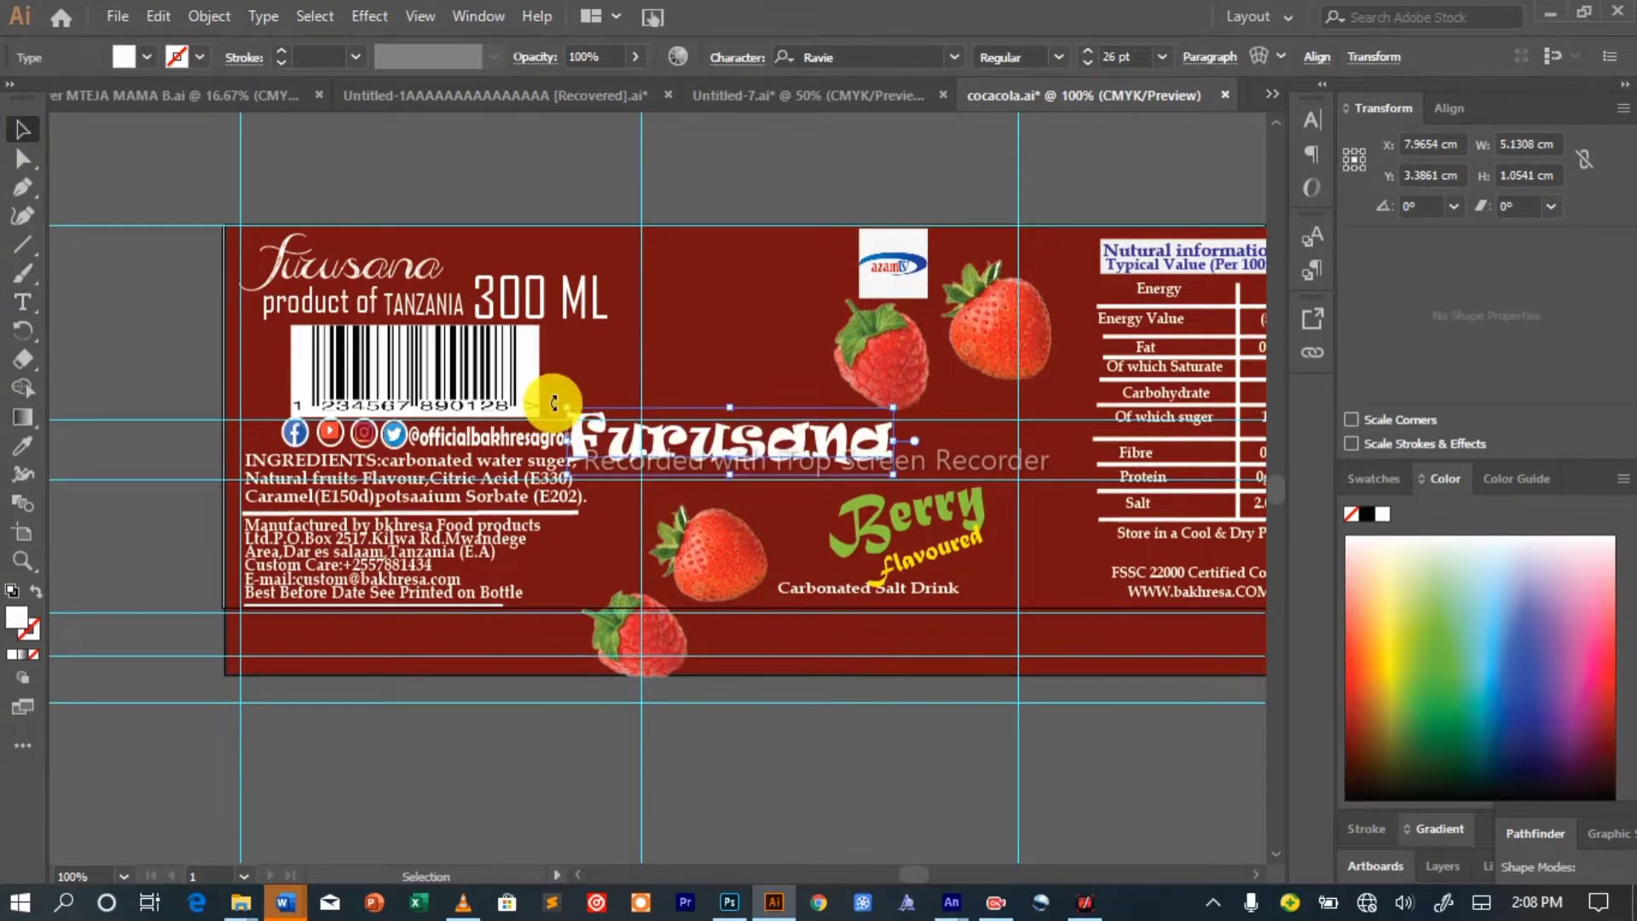
# Tilt the large "Furusana" text about 12.6° and move it just above "Berry".
pyautogui.moveTo(552, 401); pyautogui.dragTo(569, 517)
pyautogui.moveTo(715, 442); pyautogui.dragTo(774, 483)
pyautogui.click(687, 608)
pyautogui.click(905, 388)
pyautogui.moveTo(905, 355); pyautogui.dragTo(982, 357)
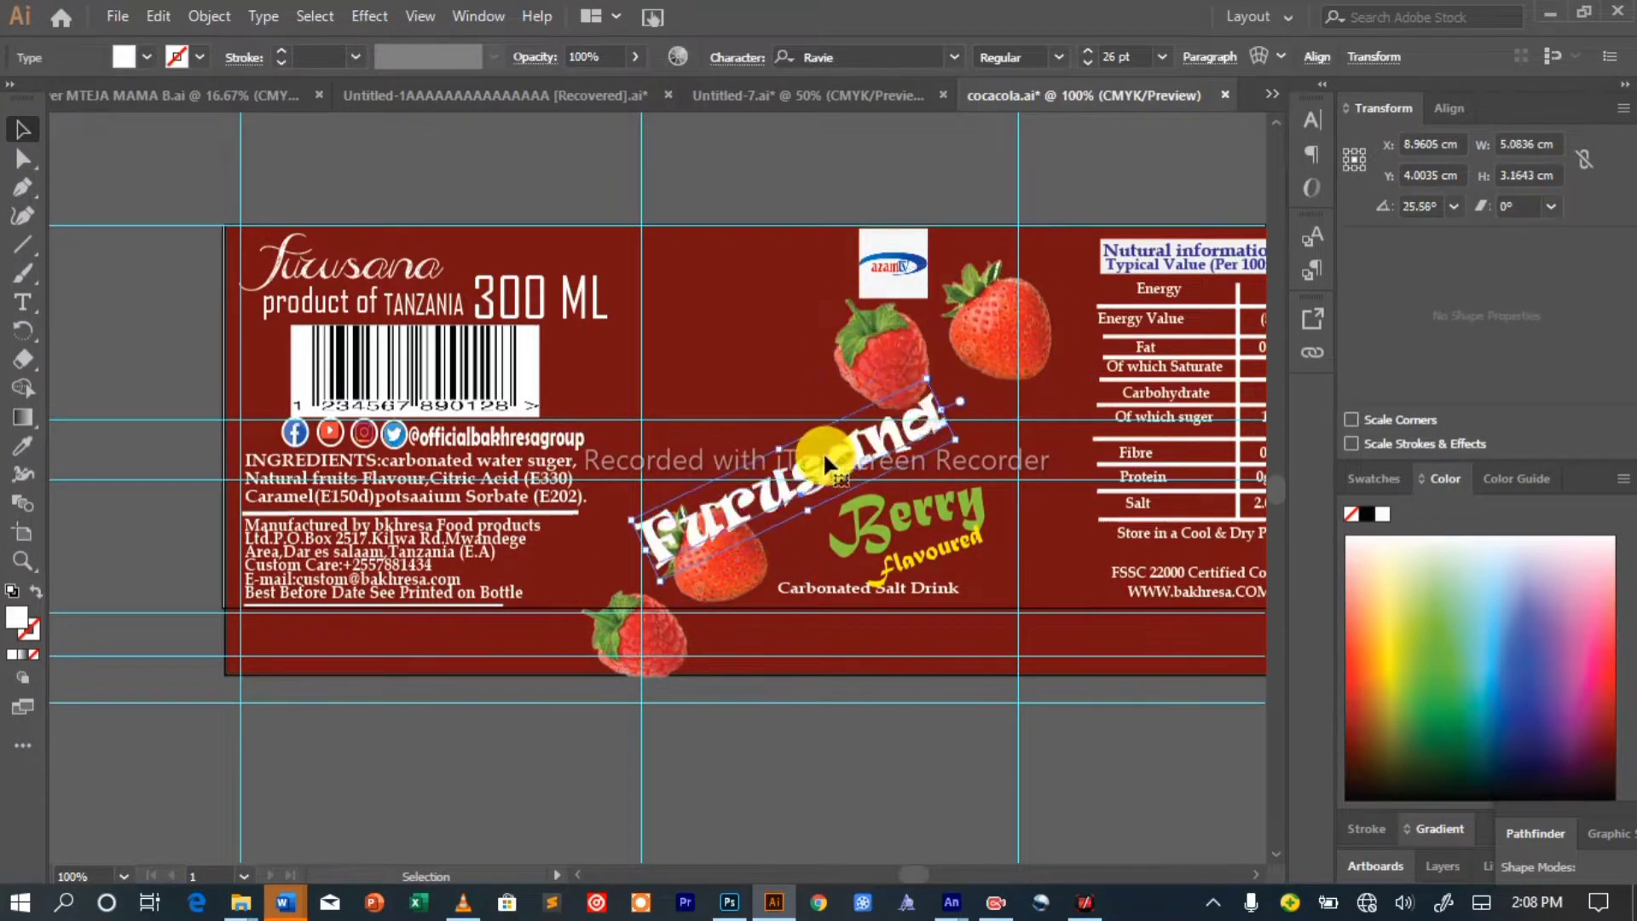
pyautogui.moveTo(825, 461); pyautogui.dragTo(877, 426)
pyautogui.moveTo(983, 340); pyautogui.dragTo(994, 369)
pyautogui.click(970, 720)
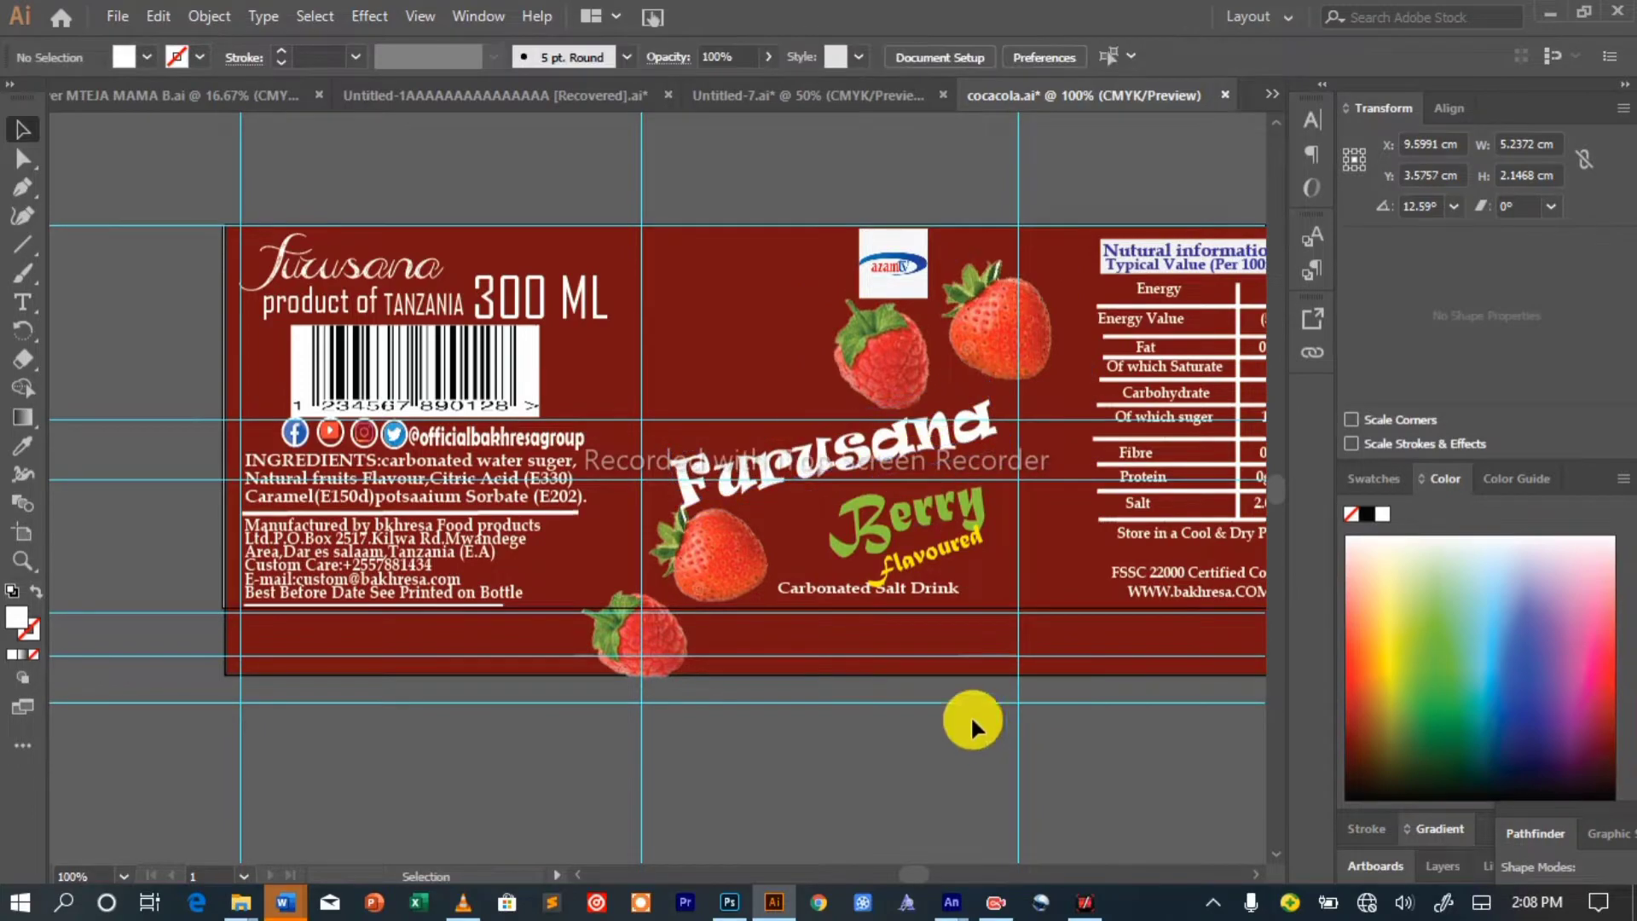
# Change the large "Furusana" text's font to Admiration Pains and reposition it between the upper strawberries and "Berry".
pyautogui.rightClick(388, 490)
pyautogui.click(632, 277)
pyautogui.click(886, 439)
pyautogui.click(953, 58)
pyautogui.click(840, 221)
pyautogui.moveTo(945, 422); pyautogui.dragTo(1057, 410)
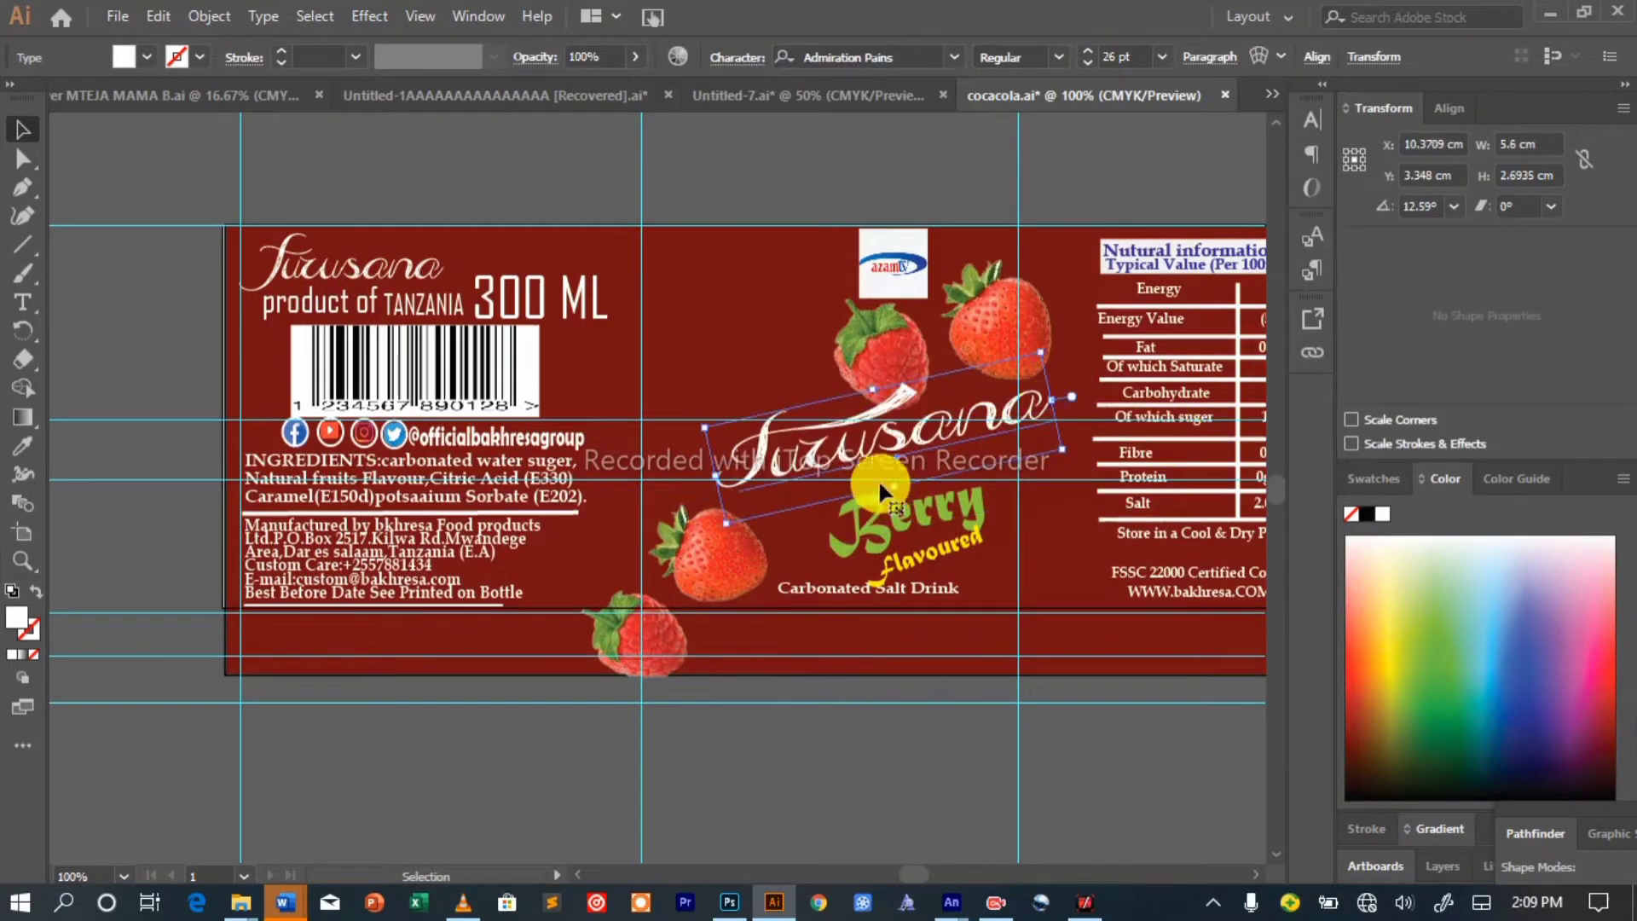
pyautogui.moveTo(888, 487); pyautogui.dragTo(938, 504)
pyautogui.moveTo(731, 470); pyautogui.dragTo(714, 477)
pyautogui.click(1059, 668)
# Delete the rotated strawberry image at the lower left of the "Berry" text.
pyautogui.scroll(-2, 852, 674)
pyautogui.scroll(3, 631, 687)
pyautogui.click(635, 687)
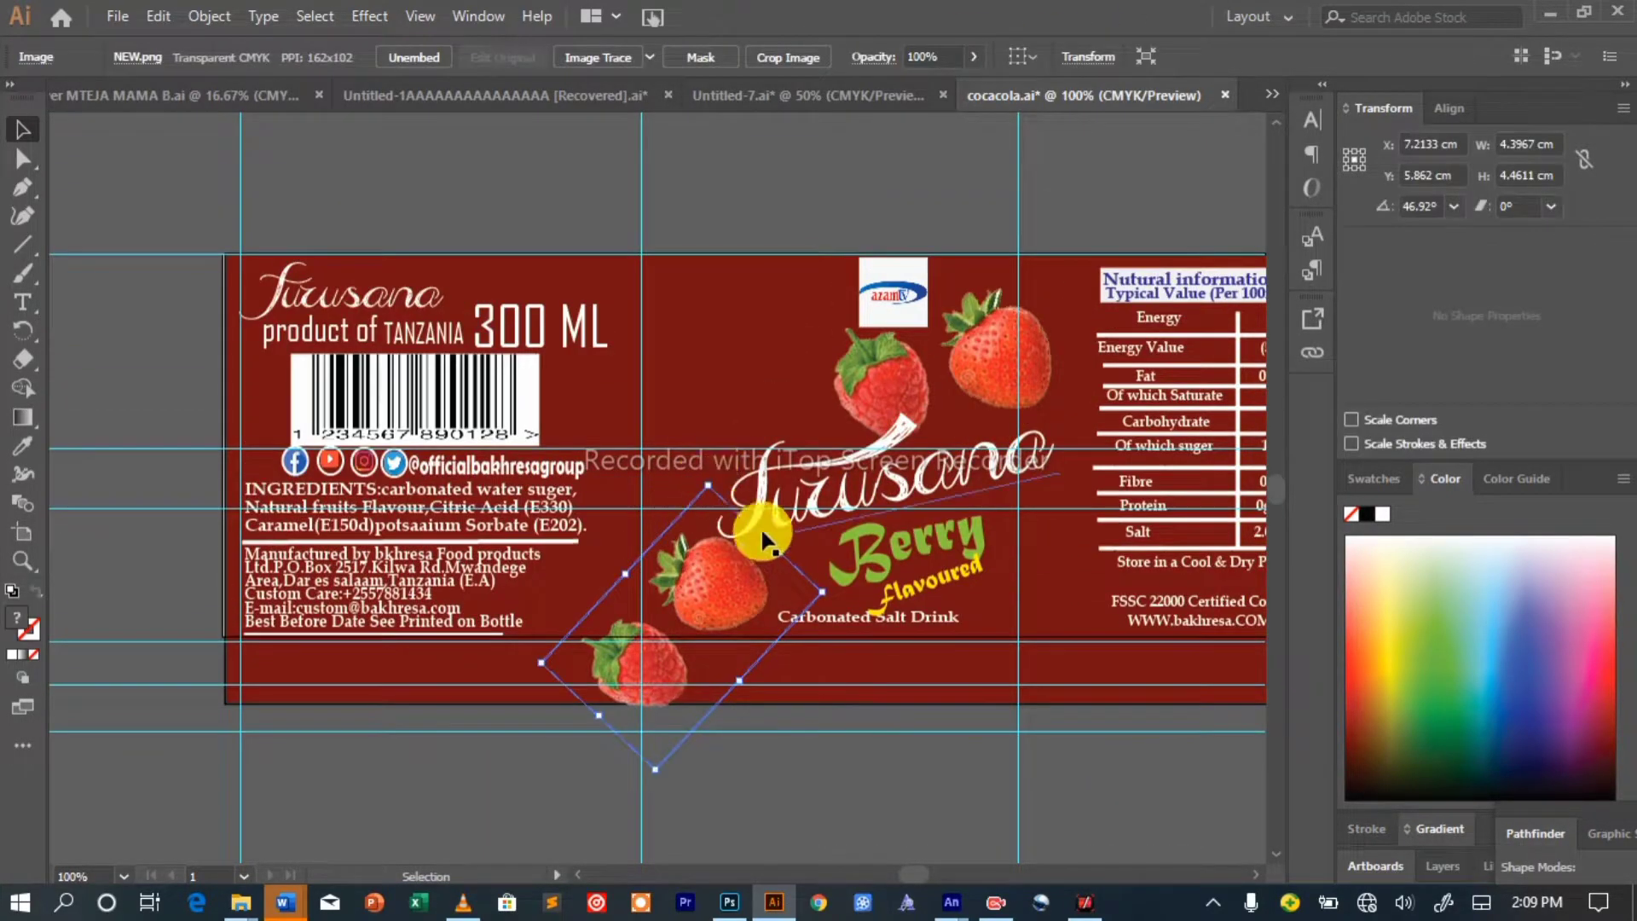
pyautogui.rightClick(667, 621)
pyautogui.click(733, 690)
pyautogui.click(683, 572)
pyautogui.press('Delete')
# Switch to Photoshop and open the mixed berries picture "images (8).jpeg".
pyautogui.click(730, 902)
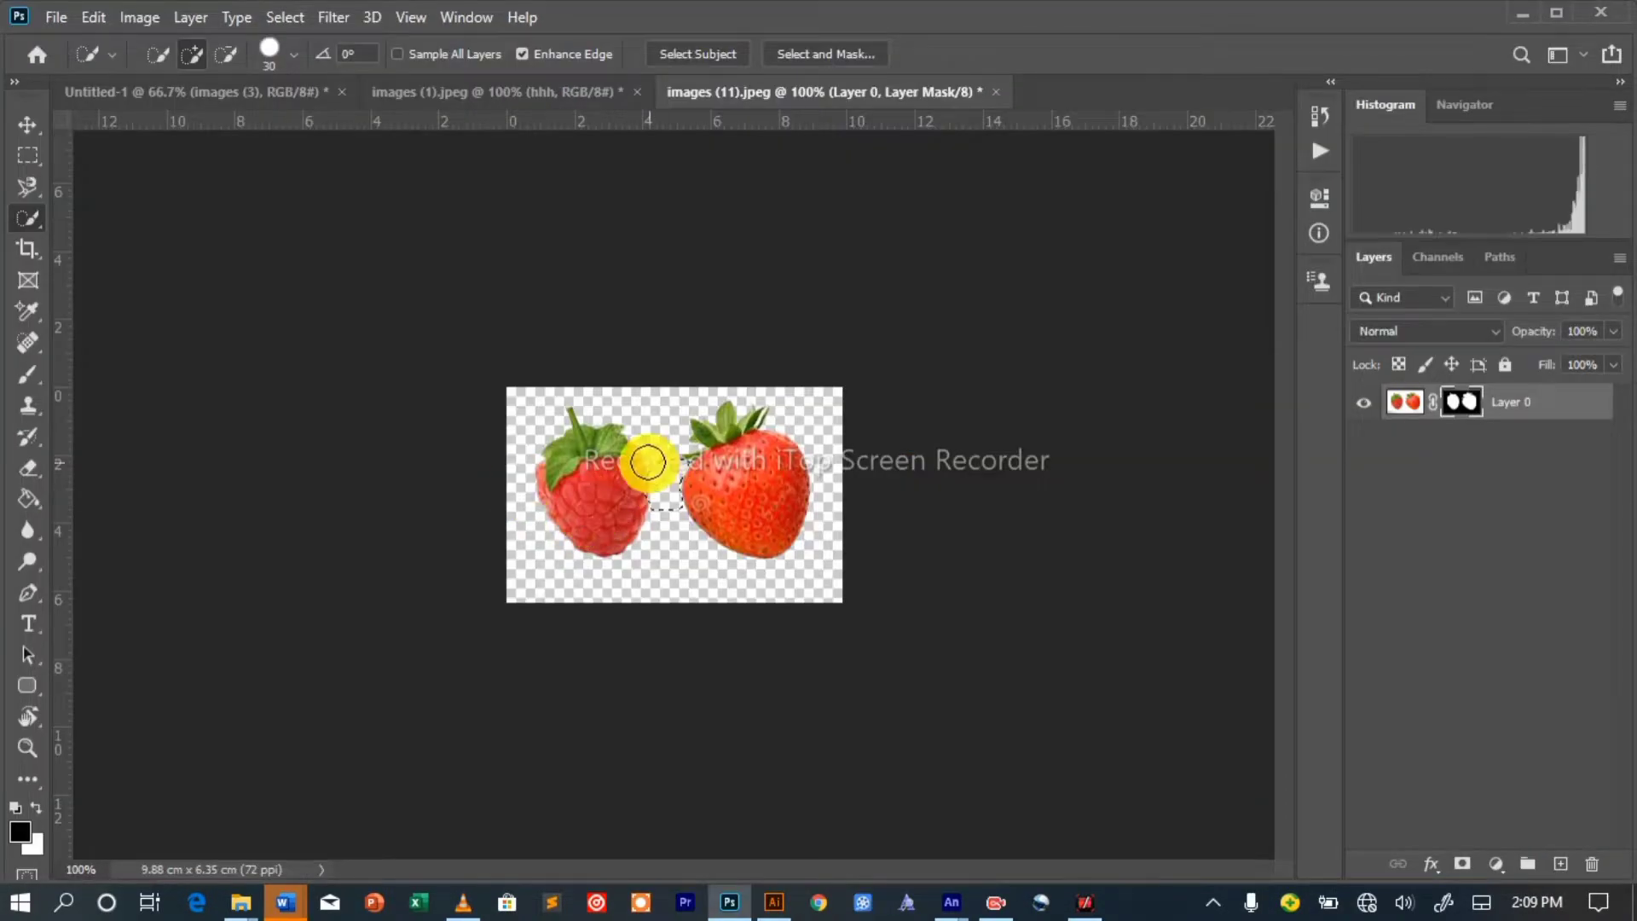
pyautogui.click(55, 18)
pyautogui.click(51, 51)
pyautogui.doubleClick(1040, 362)
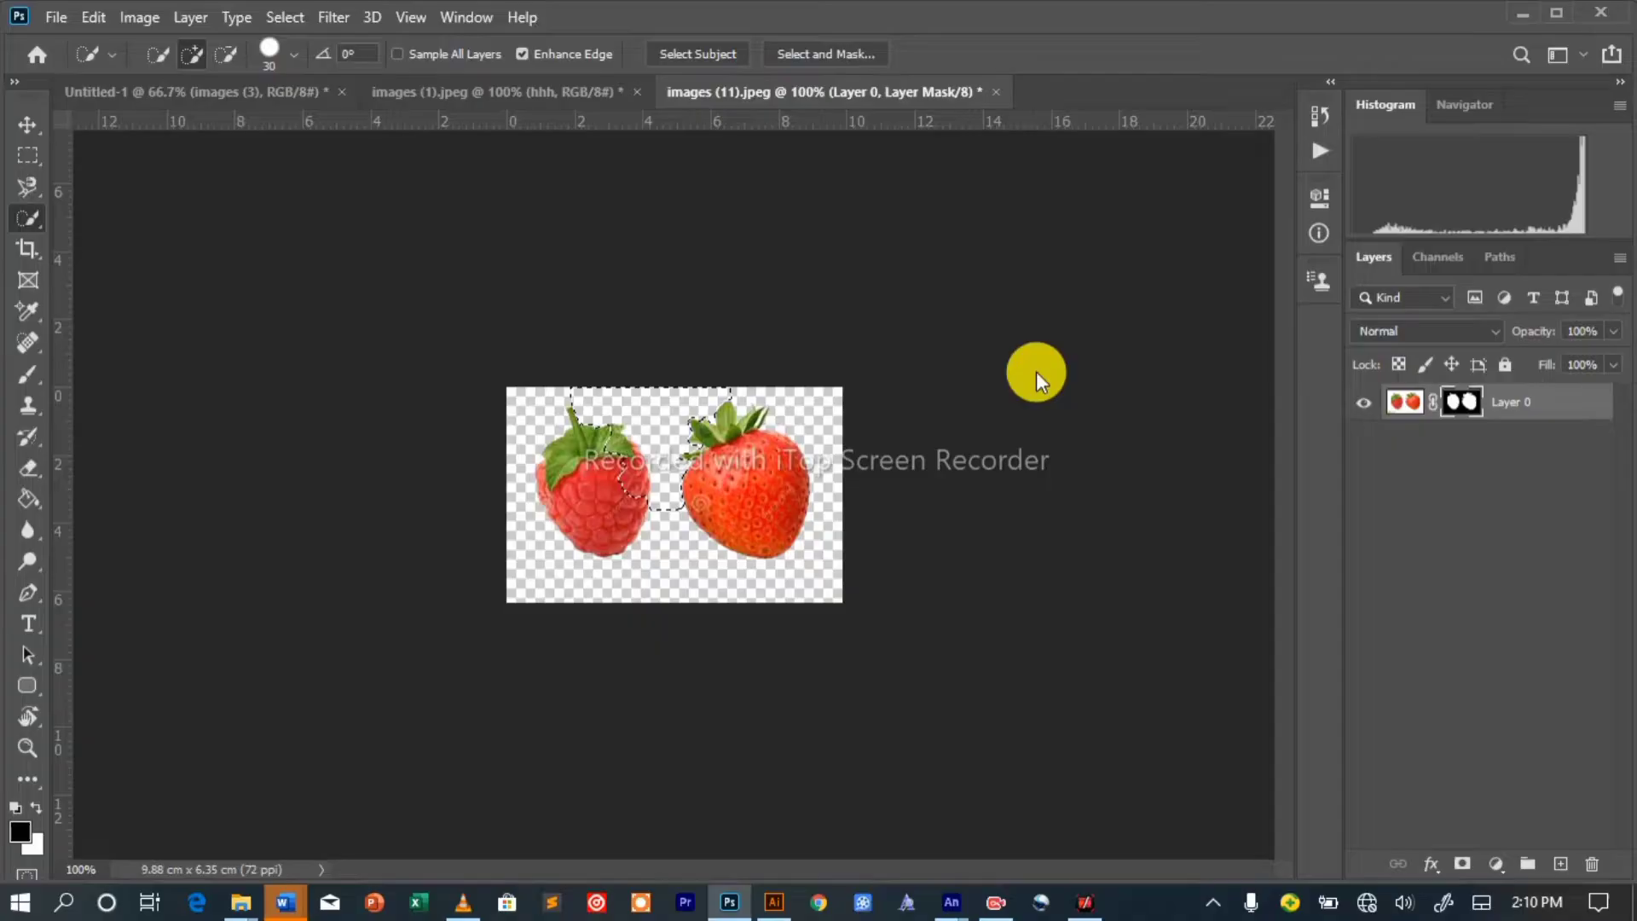
# Isolate the berries with Select Subject and a layer mask, and save the cutout as "a".
pyautogui.click(669, 54)
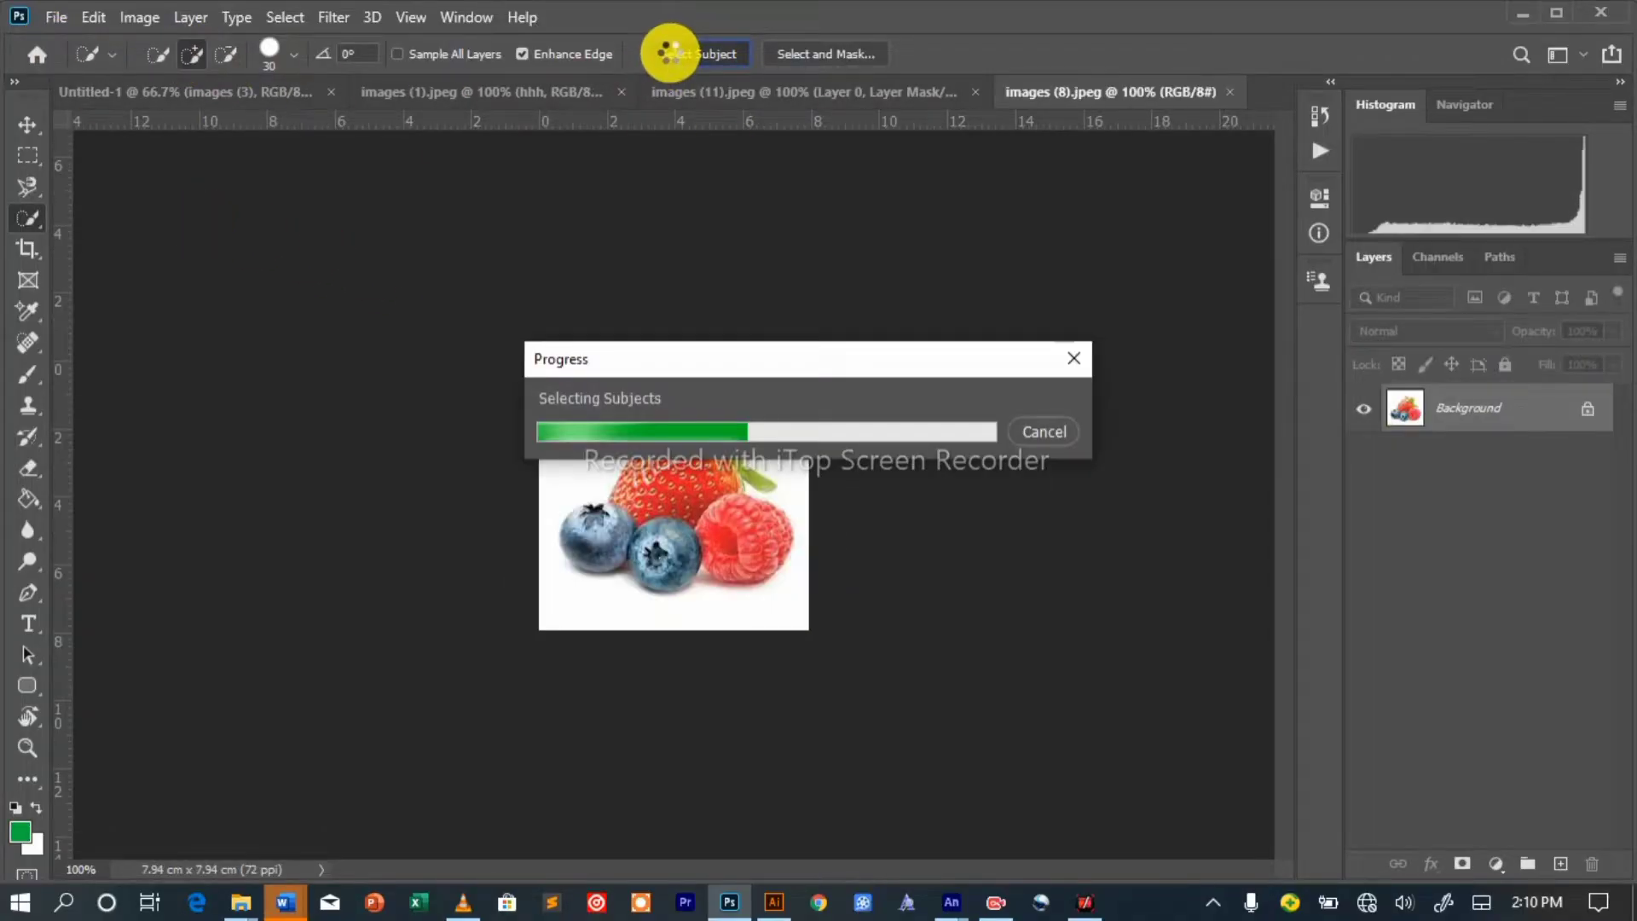
pyautogui.click(1462, 863)
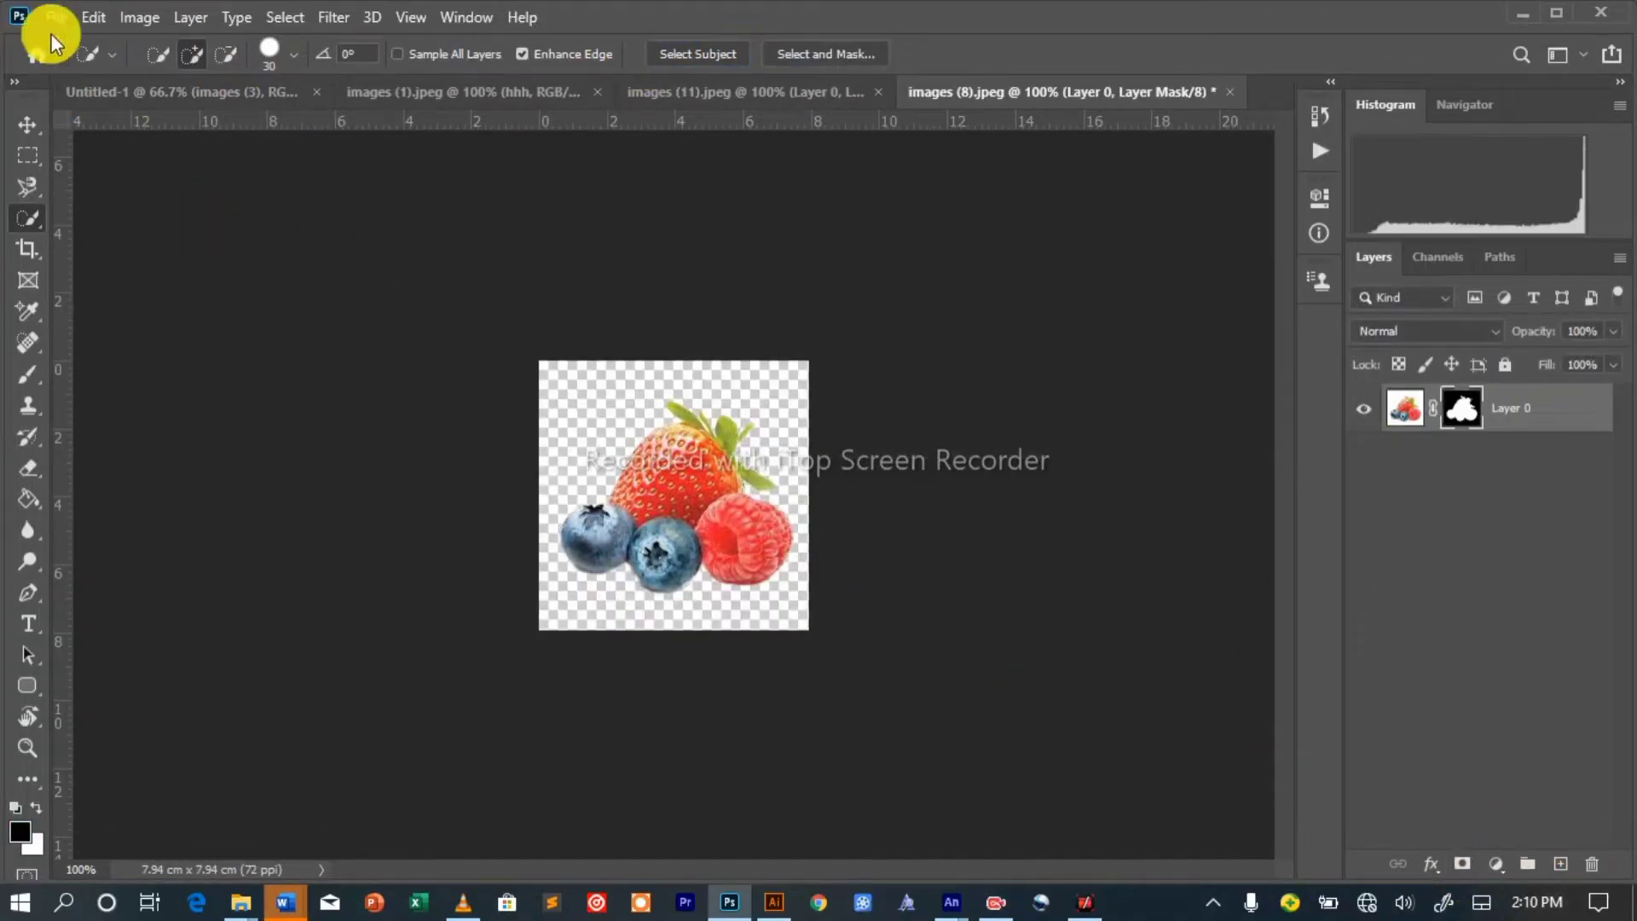
pyautogui.click(55, 19)
# Switch to Illustrator and place the berry cutout "a", scaled down, to the lower left of the "Berry" text.
pyautogui.moveTo(774, 902)
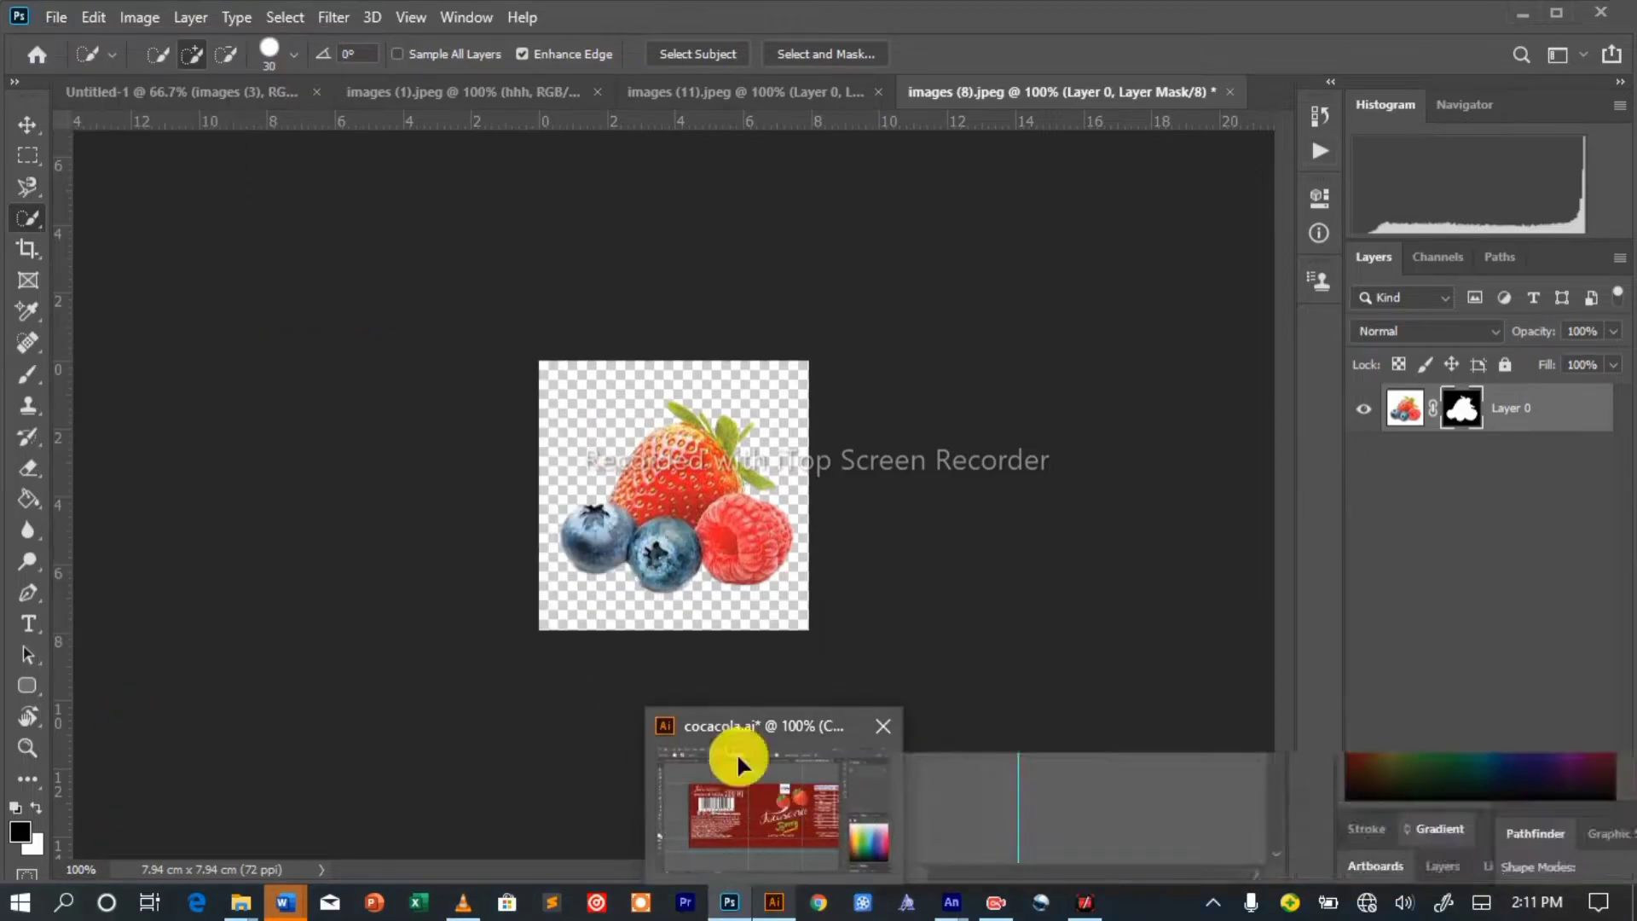
pyautogui.click(738, 763)
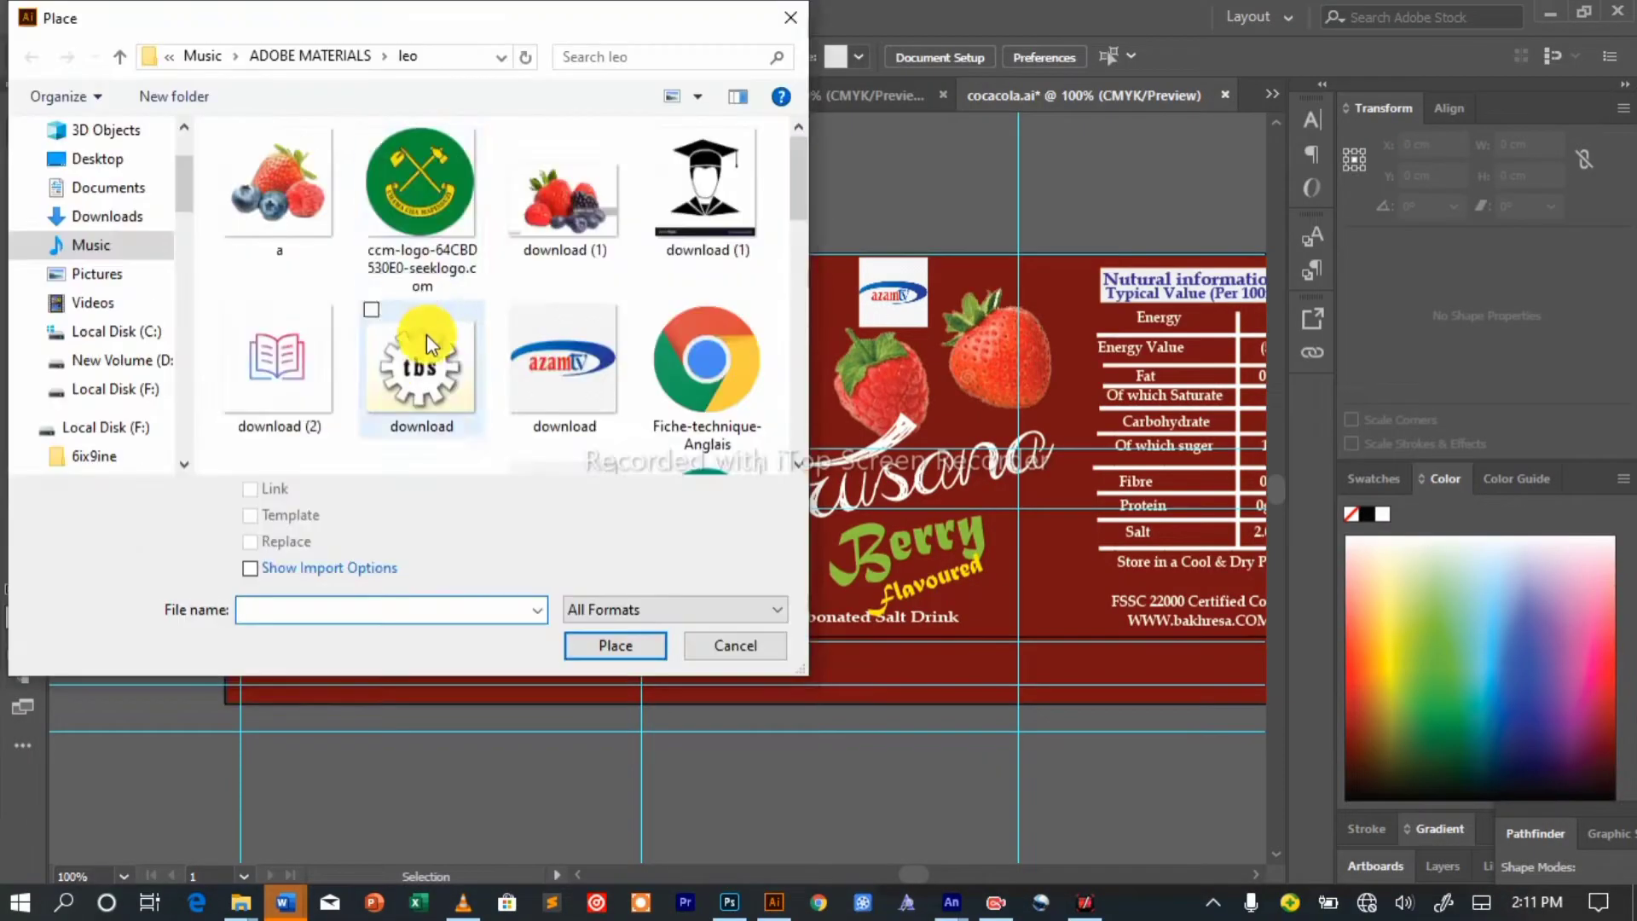
pyautogui.scroll(-5, 414, 351)
pyautogui.scroll(3, 415, 352)
pyautogui.click(695, 57)
pyautogui.write('a')
pyautogui.click(311, 209)
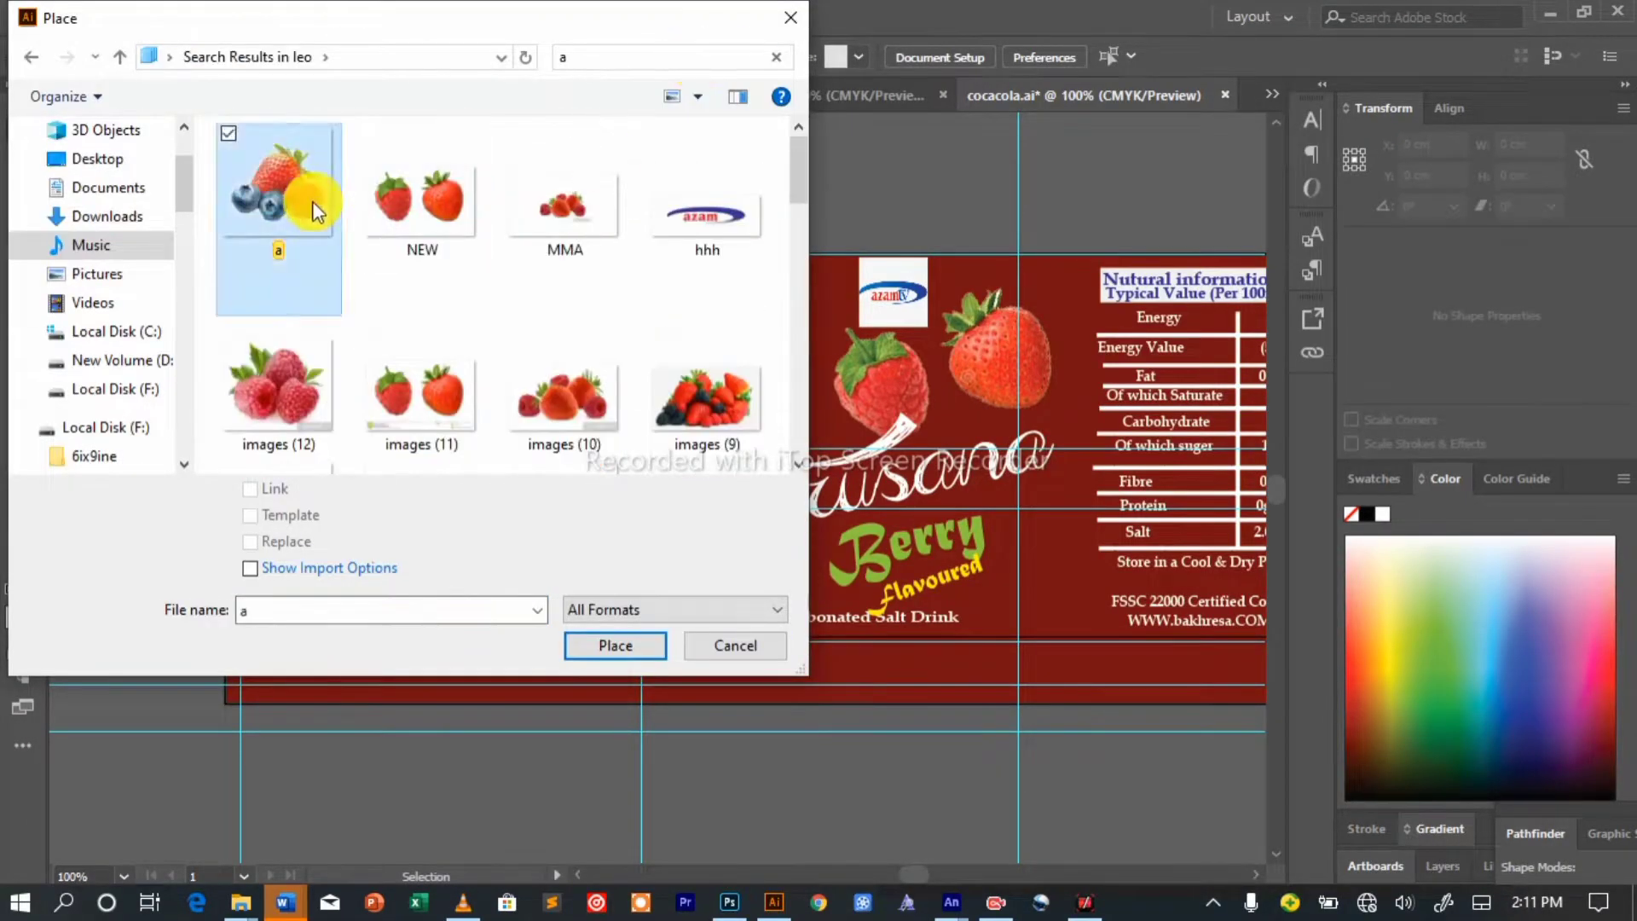
pyautogui.click(616, 645)
pyautogui.moveTo(596, 559); pyautogui.dragTo(690, 662)
pyautogui.moveTo(691, 560); pyautogui.dragTo(722, 525)
pyautogui.moveTo(677, 597)
pyautogui.mouseDown()
pyautogui.moveTo(686, 570)
pyautogui.moveTo(750, 574)
pyautogui.mouseUp()
pyautogui.click(832, 709)
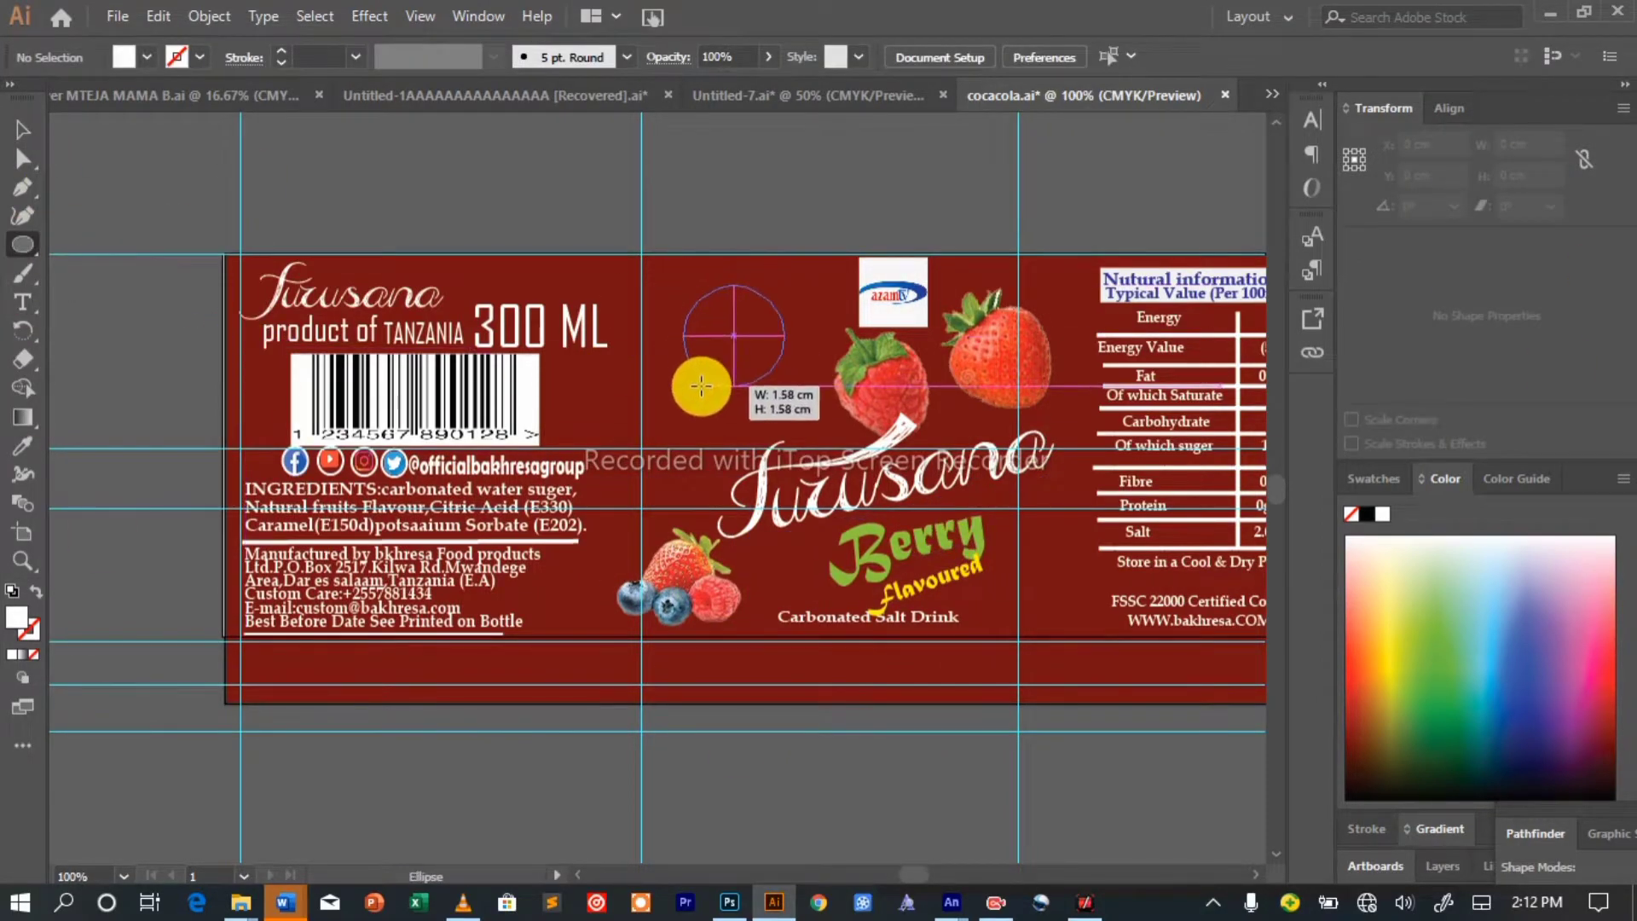
# Draw a circle about 1.58 cm wide left of the strawberries, with no fill and a thickened green stroke.
pyautogui.moveTo(701, 386); pyautogui.dragTo(701, 386)
pyautogui.click(125, 58)
pyautogui.click(14, 95)
pyautogui.click(179, 54)
pyautogui.click(30, 110)
pyautogui.click(282, 52)
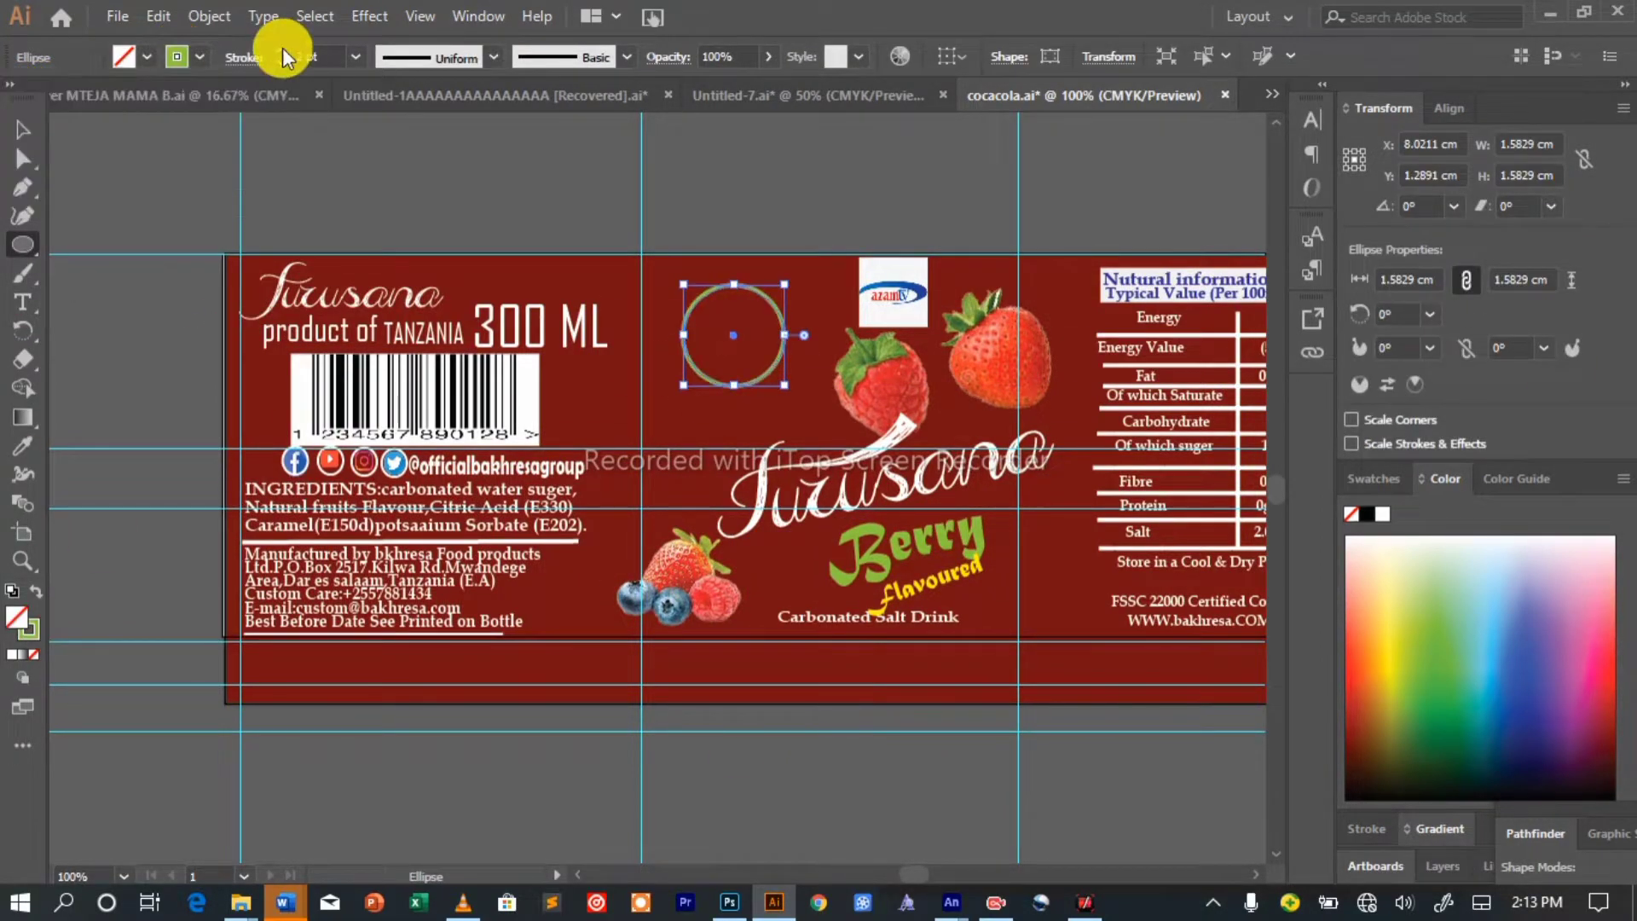
pyautogui.click(283, 51)
pyautogui.click(807, 434)
pyautogui.click(875, 494)
# Draw a smaller circle about 0.76 cm wide above the "Furusana" text with a magenta 3 pt stroke, and nudge it into place.
pyautogui.moveTo(796, 402); pyautogui.dragTo(746, 450)
pyautogui.click(179, 58)
pyautogui.press('Escape')
pyautogui.press('Up')
pyautogui.press('Up')
pyautogui.press('Up')
pyautogui.press('Up')
pyautogui.press('Up')
pyautogui.press('Up')
pyautogui.press('Up')
pyautogui.press('Up')
pyautogui.press('Right')
pyautogui.press('Right')
pyautogui.press('Right')
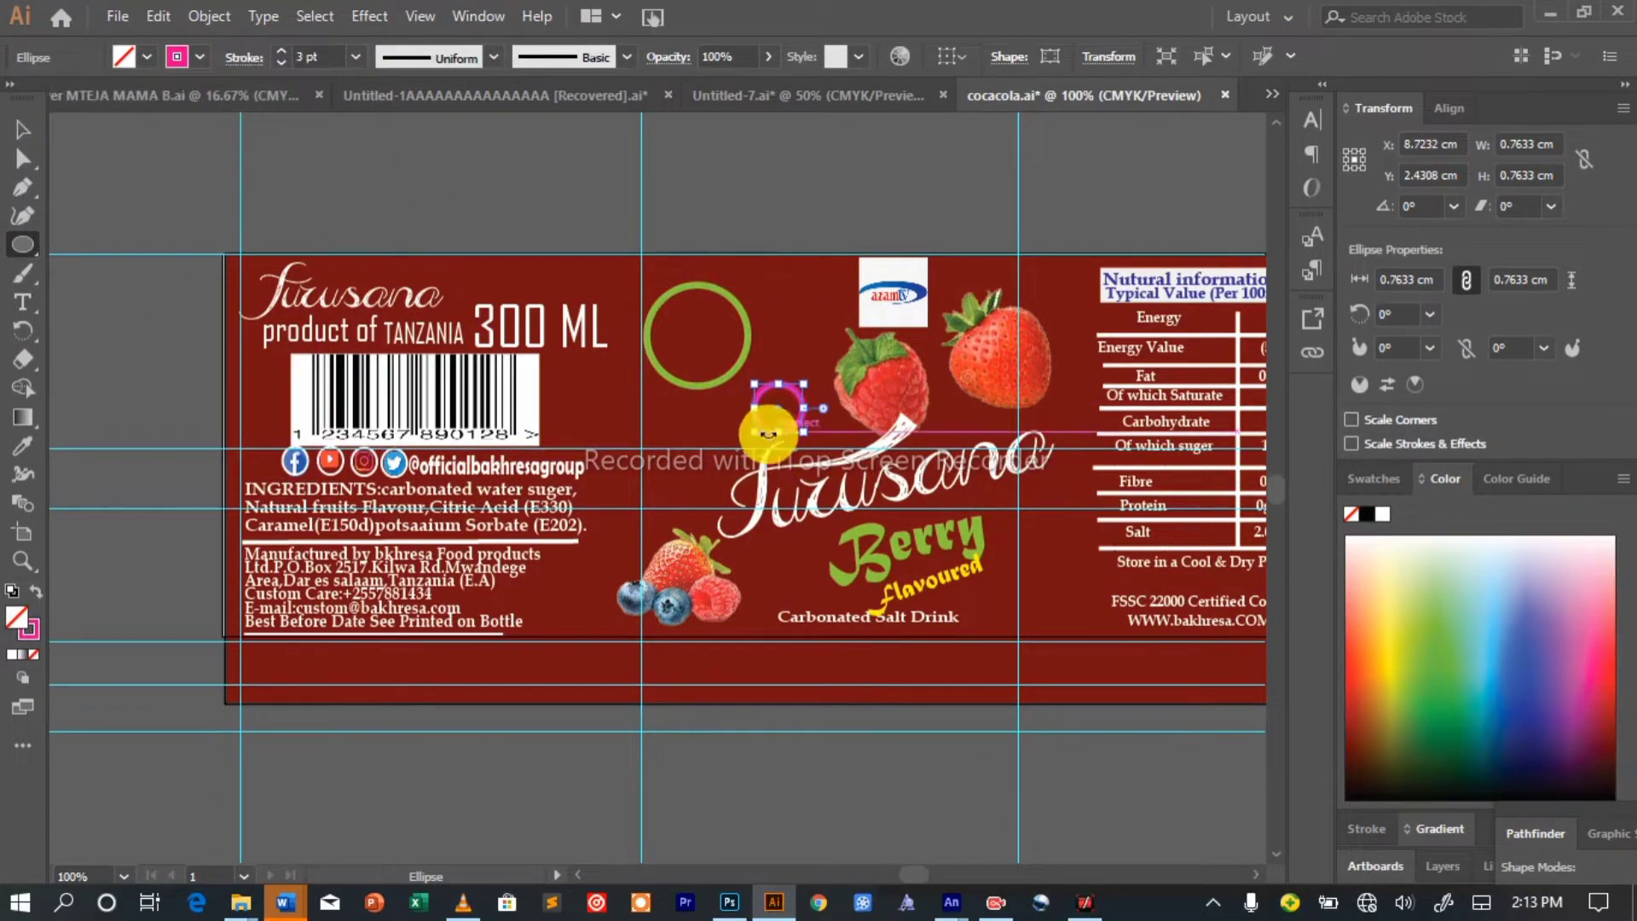
# Duplicate the small magenta circle to the right of the "Berry" text and give the copy a green stroke.
pyautogui.moveTo(825, 524); pyautogui.dragTo(835, 520)
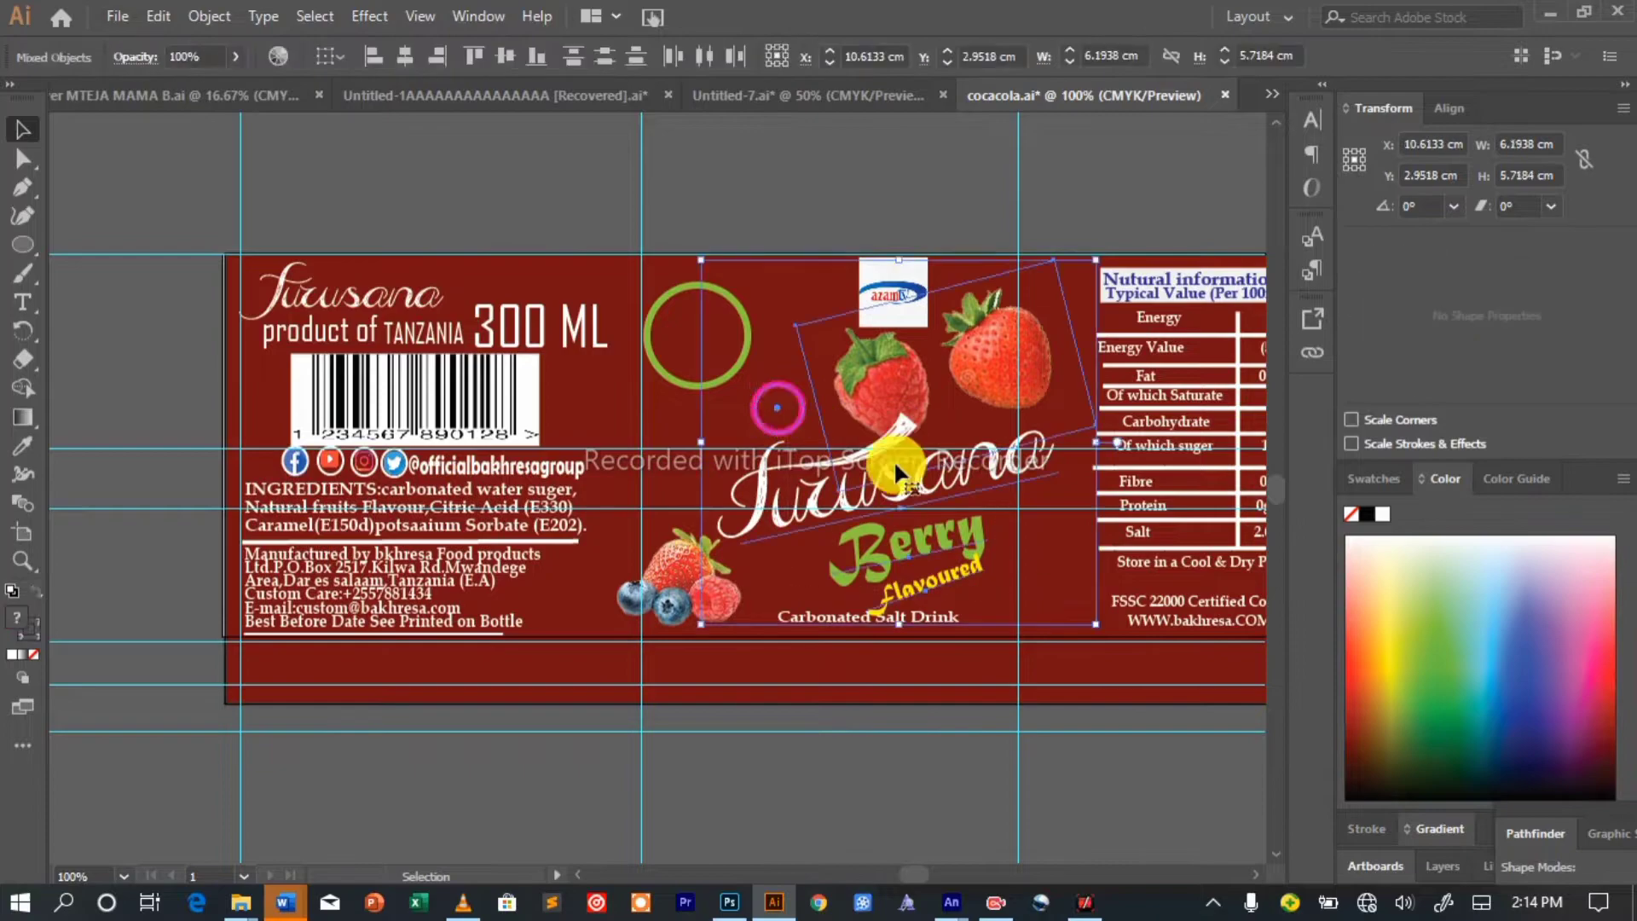
pyautogui.moveTo(792, 392); pyautogui.dragTo(1027, 588)
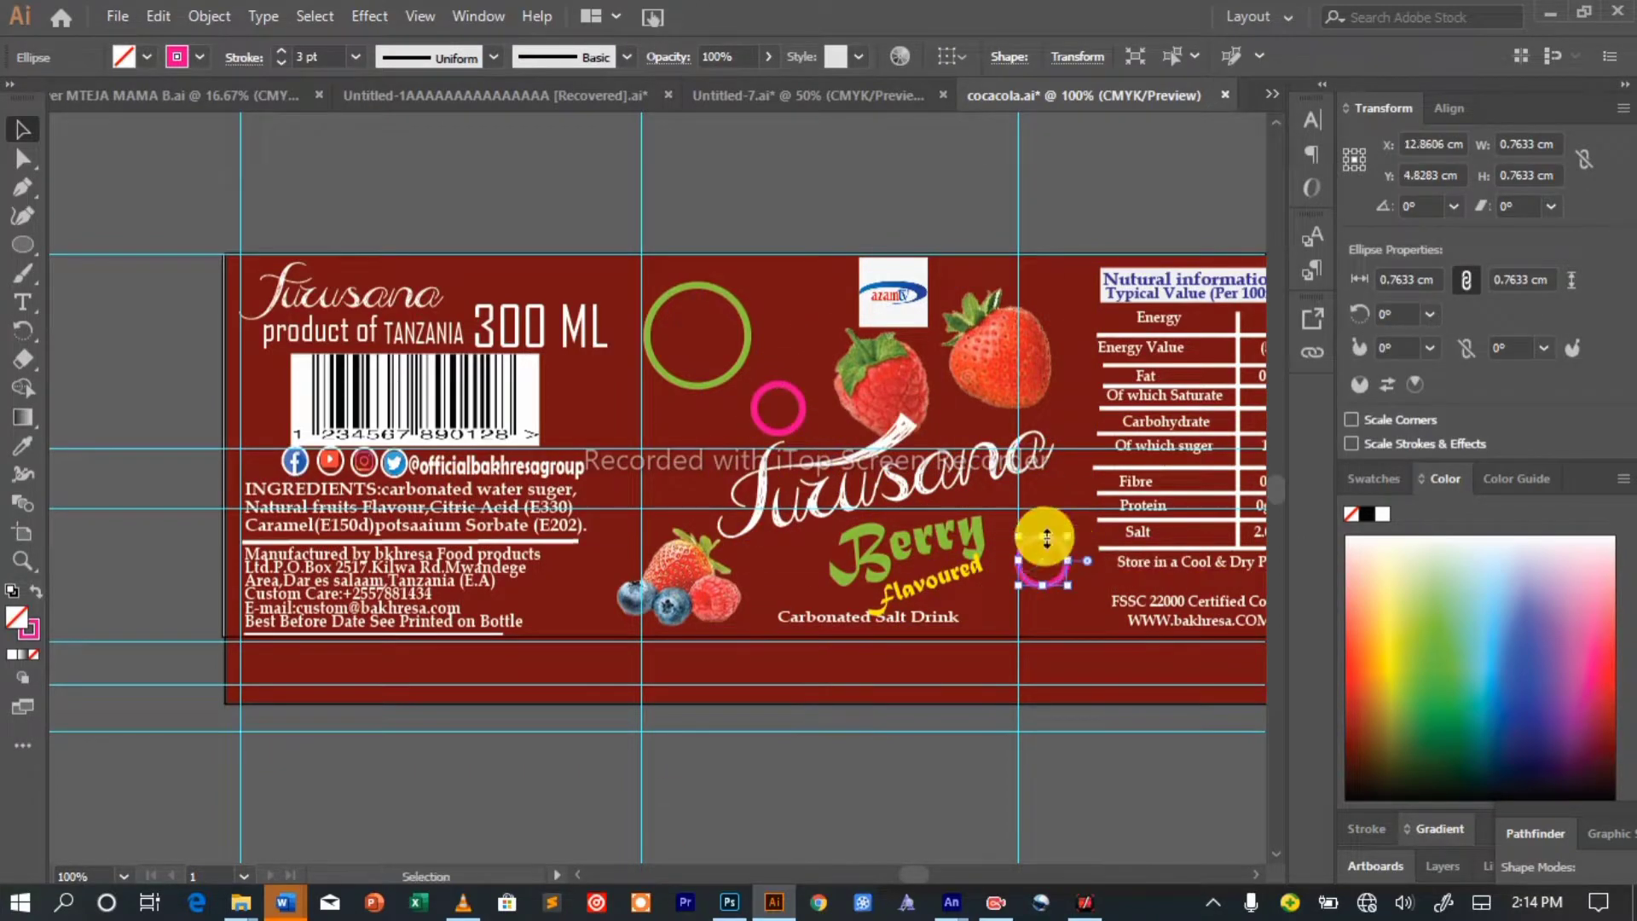
pyautogui.press('Right')
pyautogui.press('Right')
pyautogui.click(177, 57)
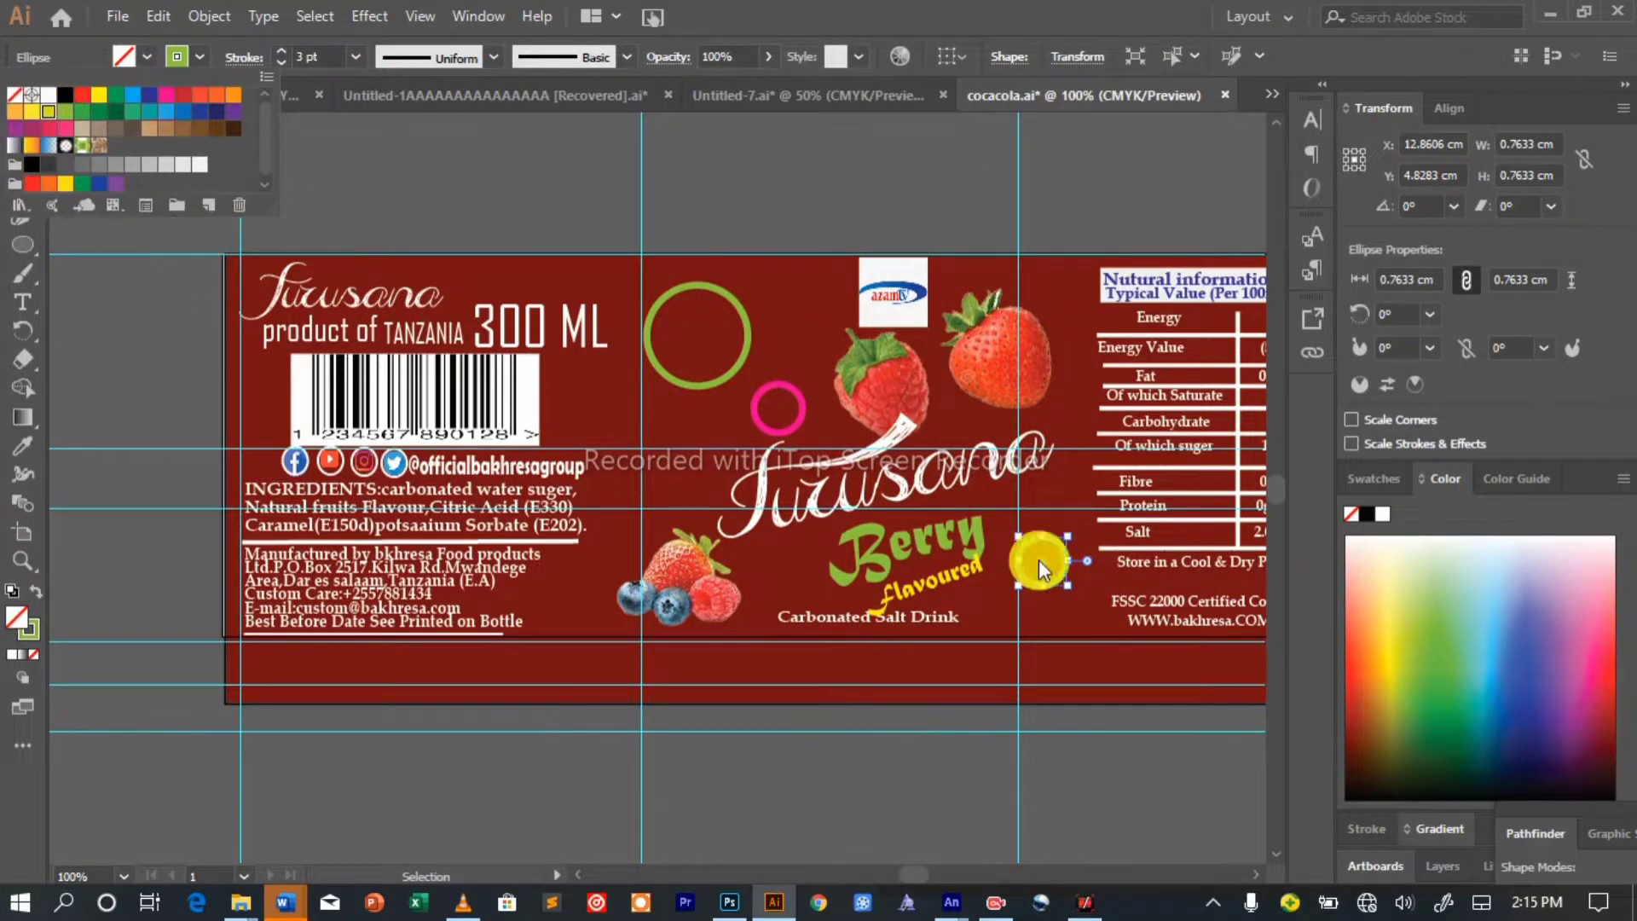
pyautogui.click(1039, 559)
# Give the 0.53 cm circle beside "Flavoured" a 2 pt magenta stroke.
pyautogui.click(280, 64)
pyautogui.click(179, 57)
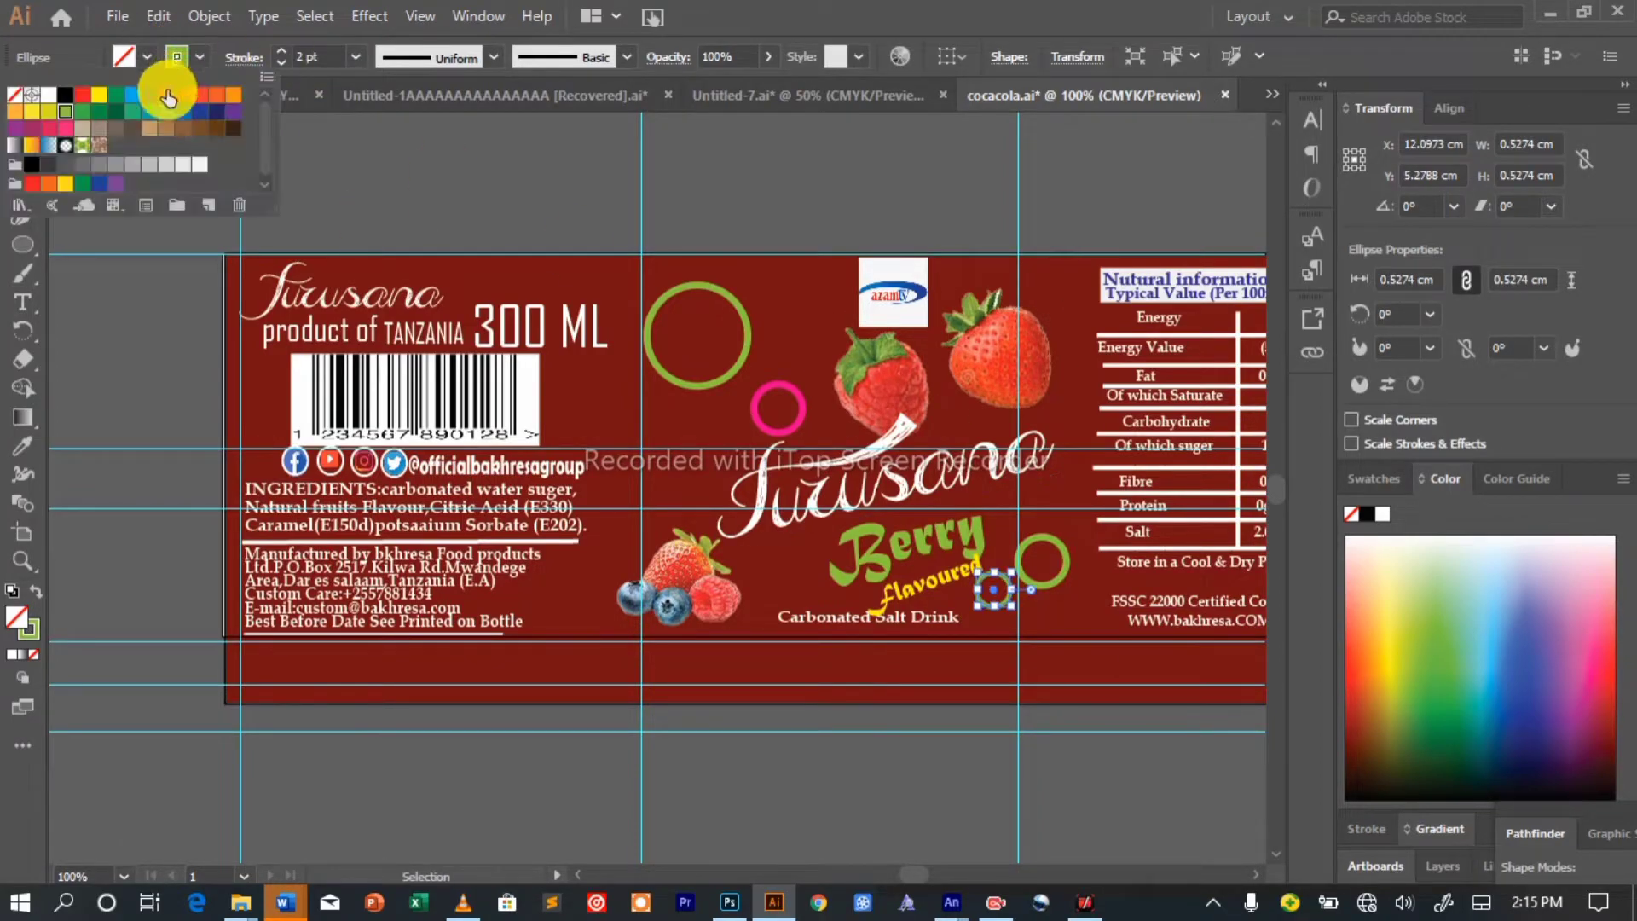
pyautogui.click(168, 98)
# Switch to Photoshop and open the tbs logo picture "download.jpeg".
pyautogui.scroll(1, 967, 687)
pyautogui.moveTo(912, 873); pyautogui.dragTo(929, 874)
pyautogui.click(118, 16)
pyautogui.click(729, 902)
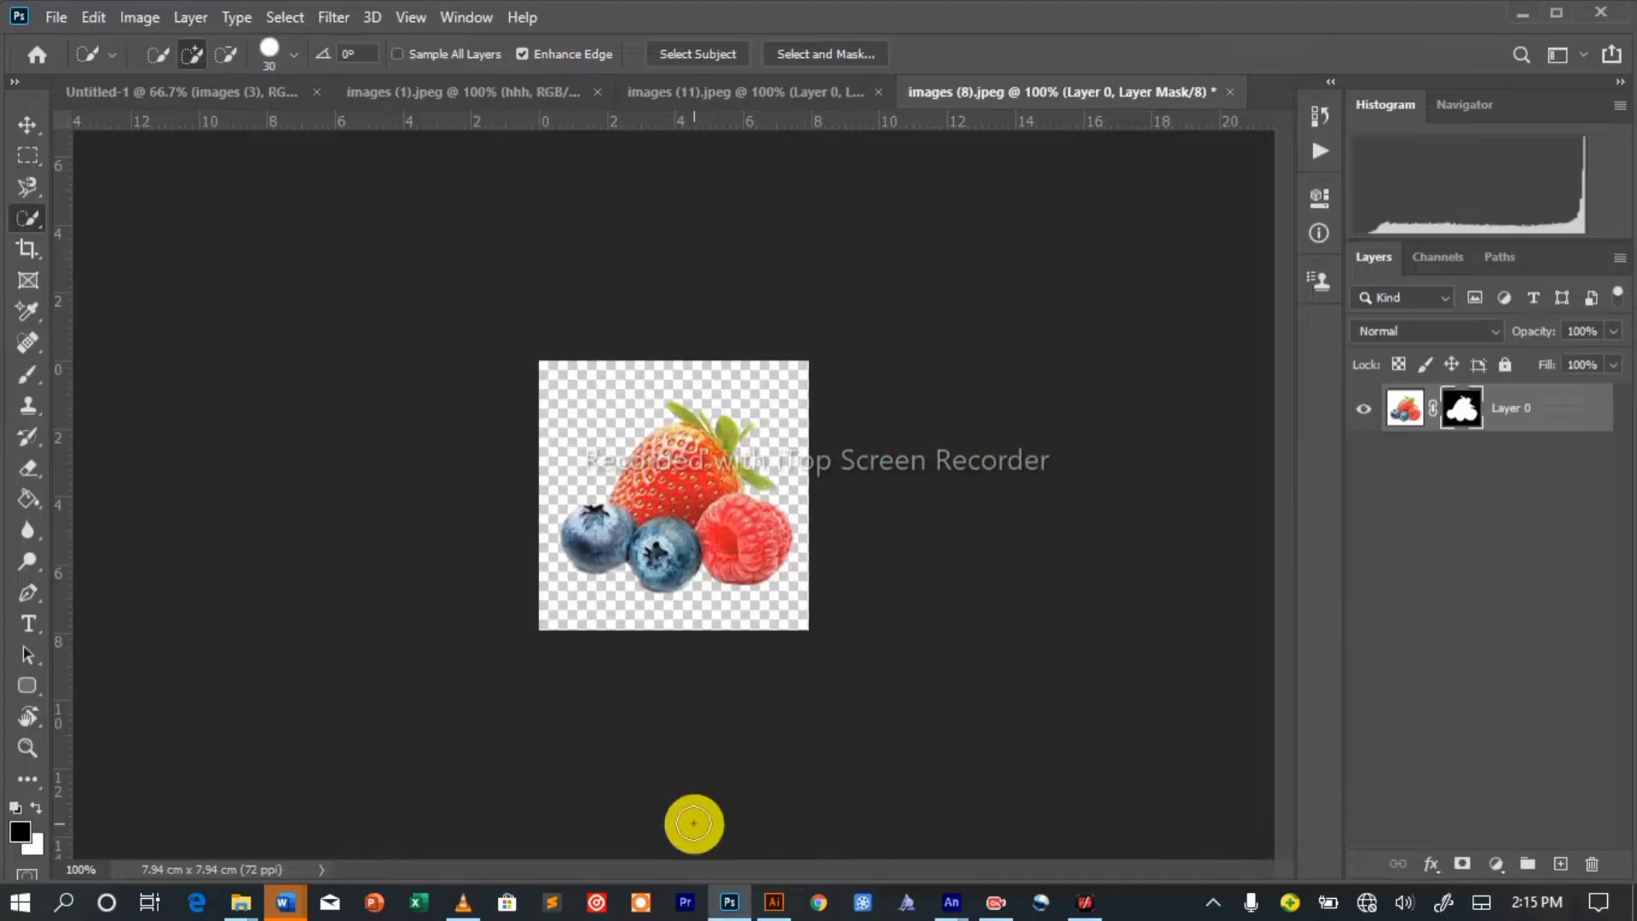
pyautogui.click(55, 16)
pyautogui.click(64, 64)
pyautogui.doubleClick(952, 234)
# Isolate the tbs logo with Select Subject and a layer mask, and export the cutout as "b".
pyautogui.click(34, 218)
pyautogui.click(697, 54)
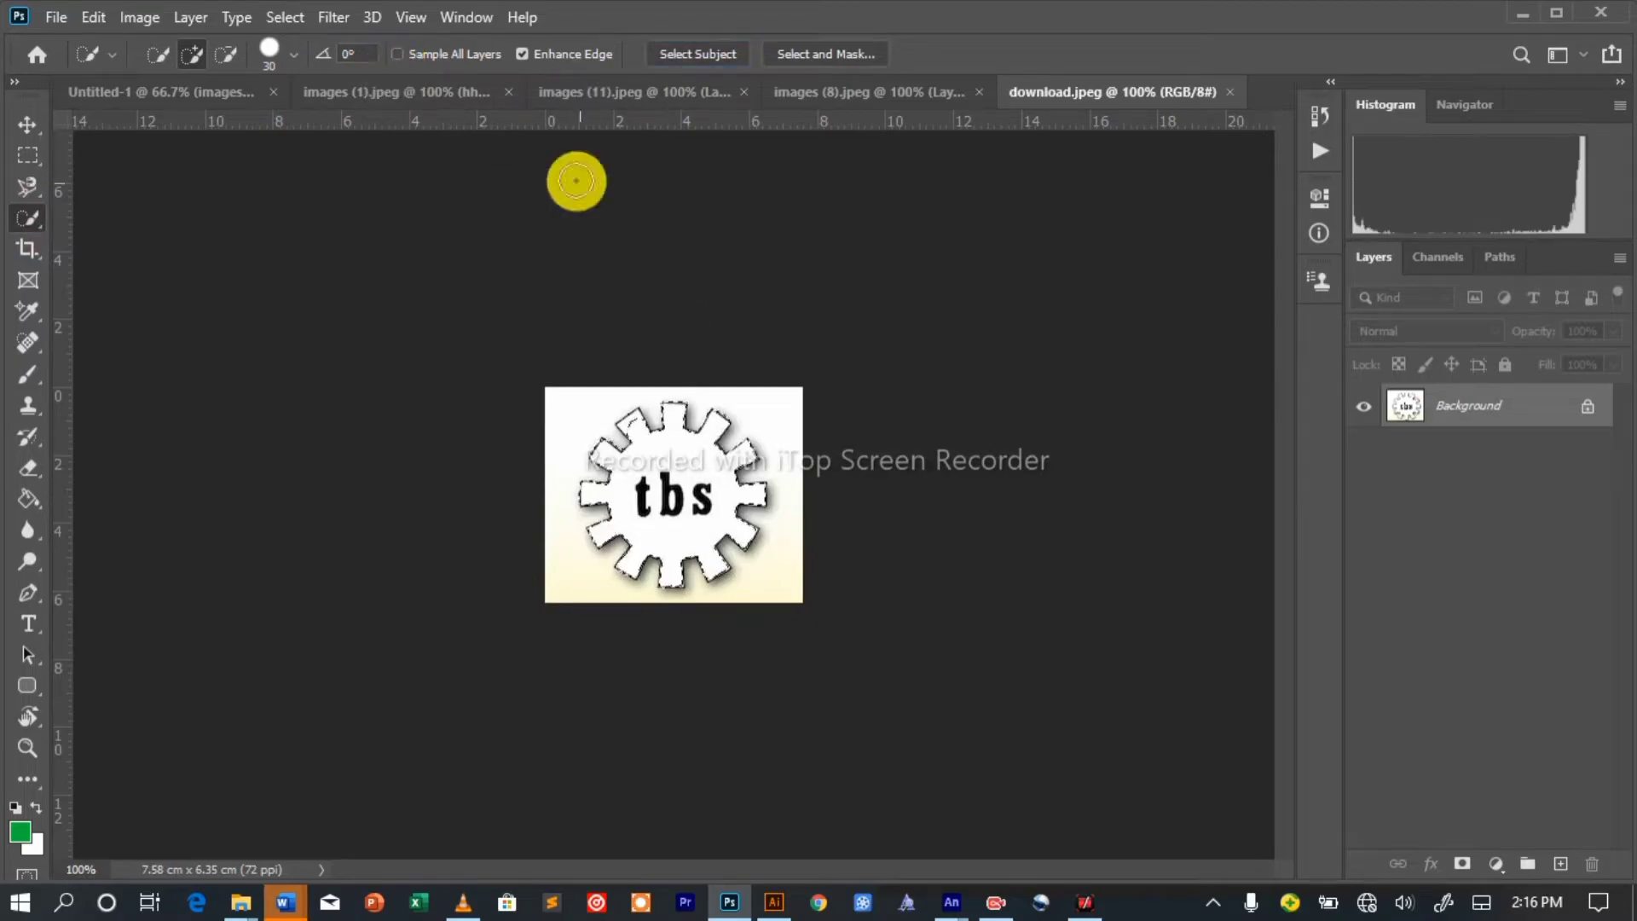
pyautogui.click(1462, 864)
pyautogui.click(56, 19)
pyautogui.moveTo(85, 365)
pyautogui.click(401, 386)
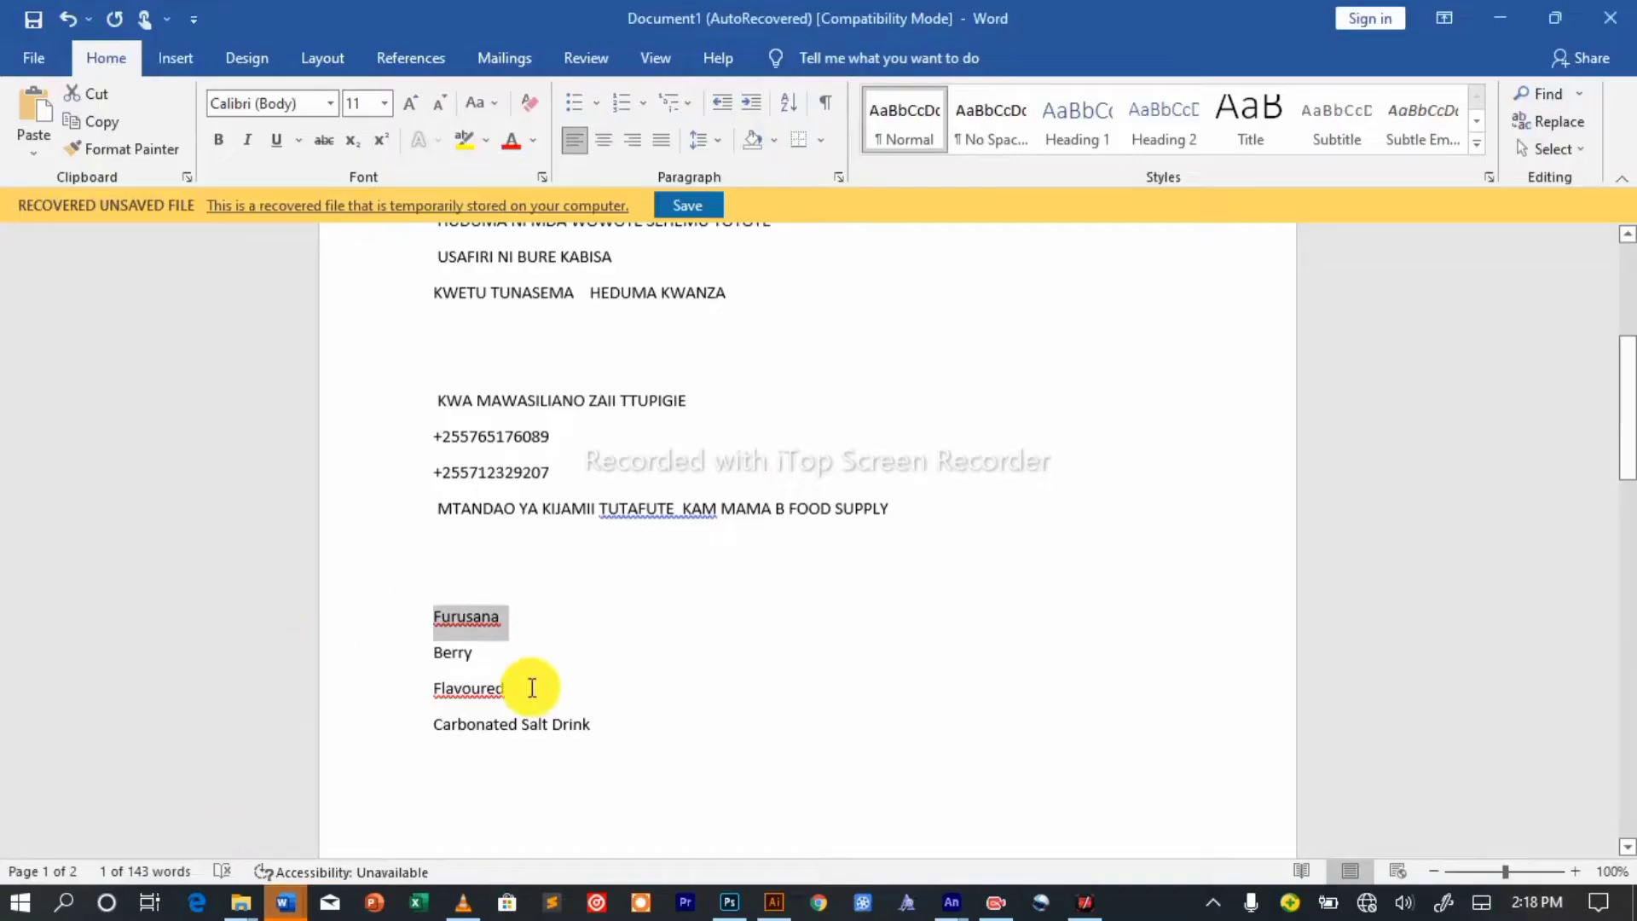
# Set the "TZS 390" text in white Eras Bold ITC and position it directly below the tbs logo.
pyautogui.scroll(-10, 529, 682)
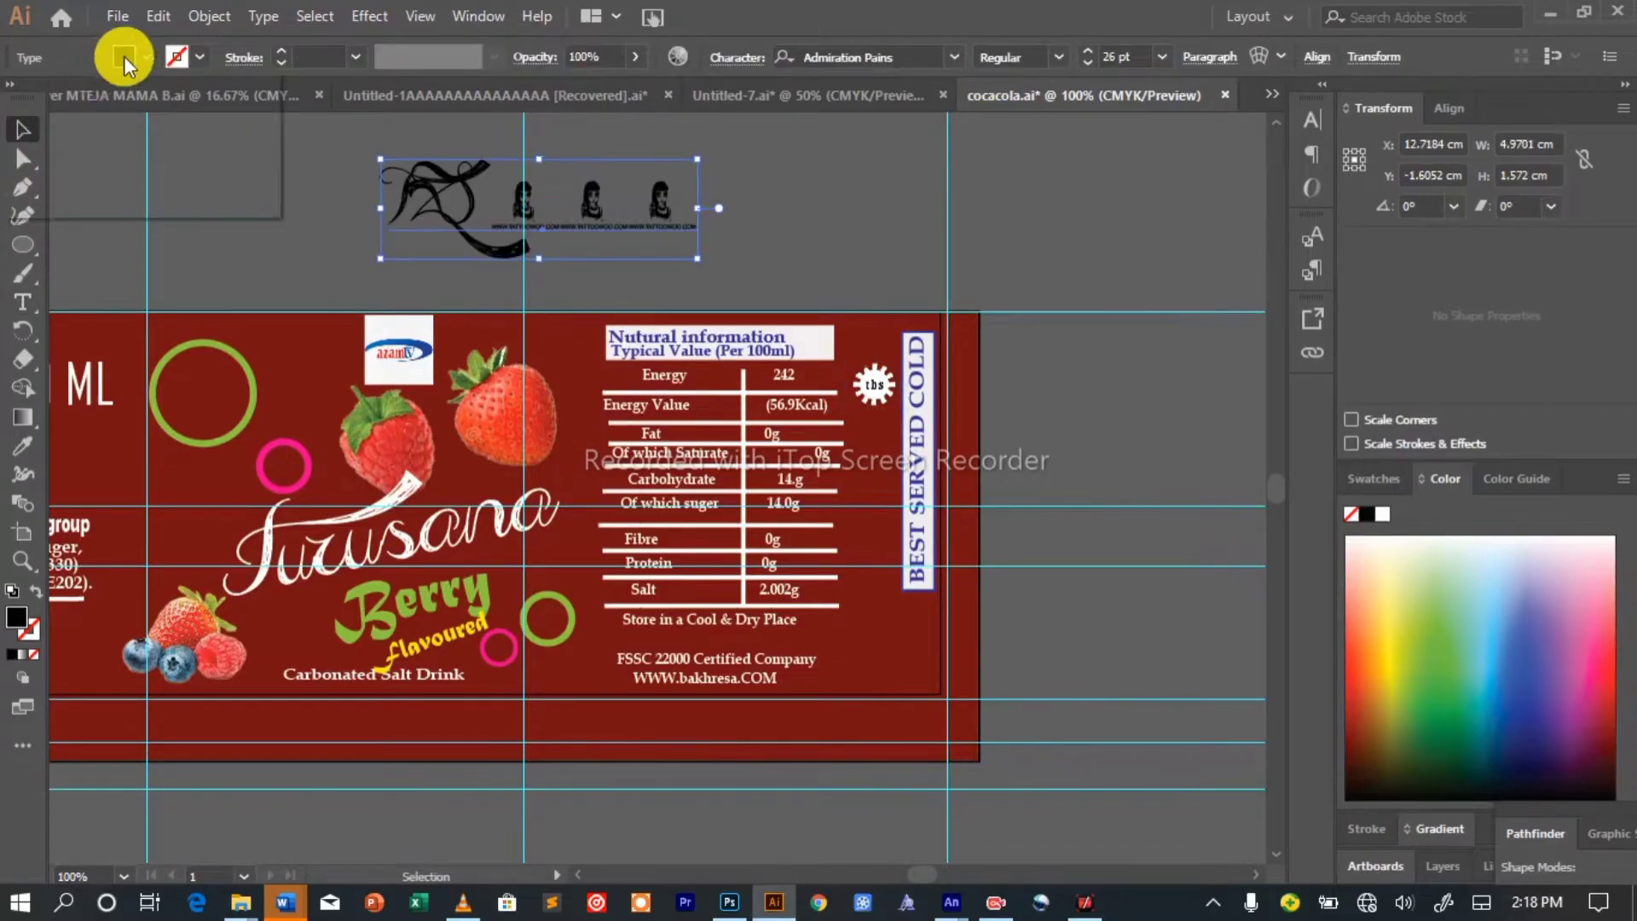
pyautogui.click(954, 56)
pyautogui.click(1079, 512)
pyautogui.moveTo(577, 219); pyautogui.dragTo(755, 382)
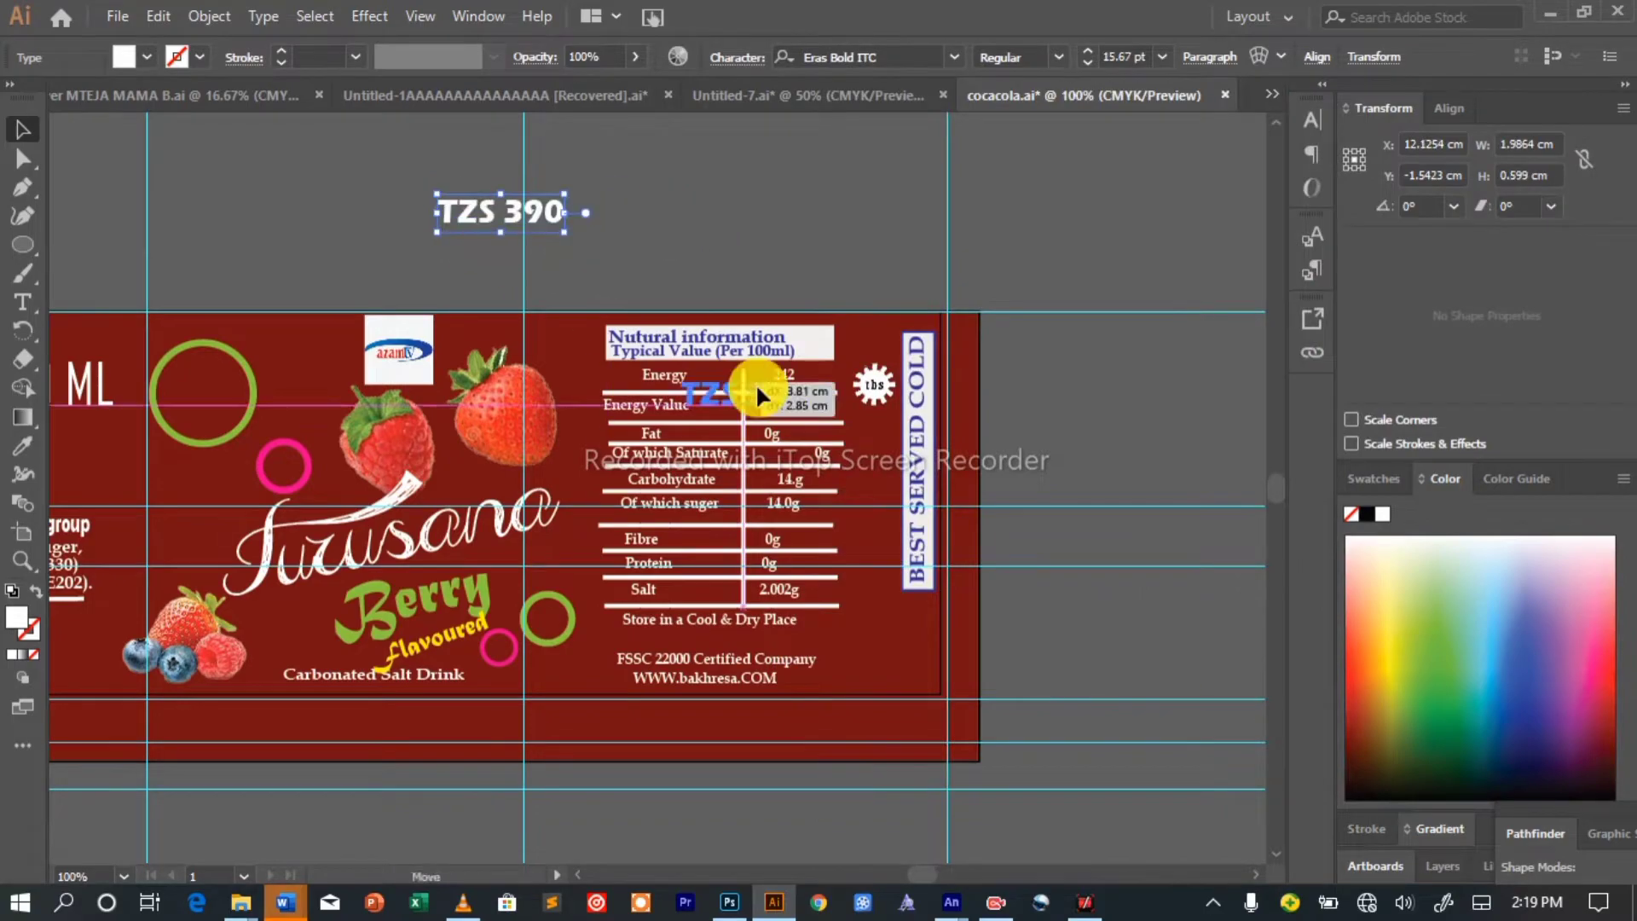
pyautogui.press('Right')
pyautogui.press('Right')
pyautogui.press('Right')
# Nudge the vertical "BEST SERVED COLD" text and its white background towards the label's right edge.
pyautogui.click(904, 477)
pyautogui.press('Right')
pyautogui.press('Right')
pyautogui.press('Right')
pyautogui.click(924, 470)
pyautogui.press('Right')
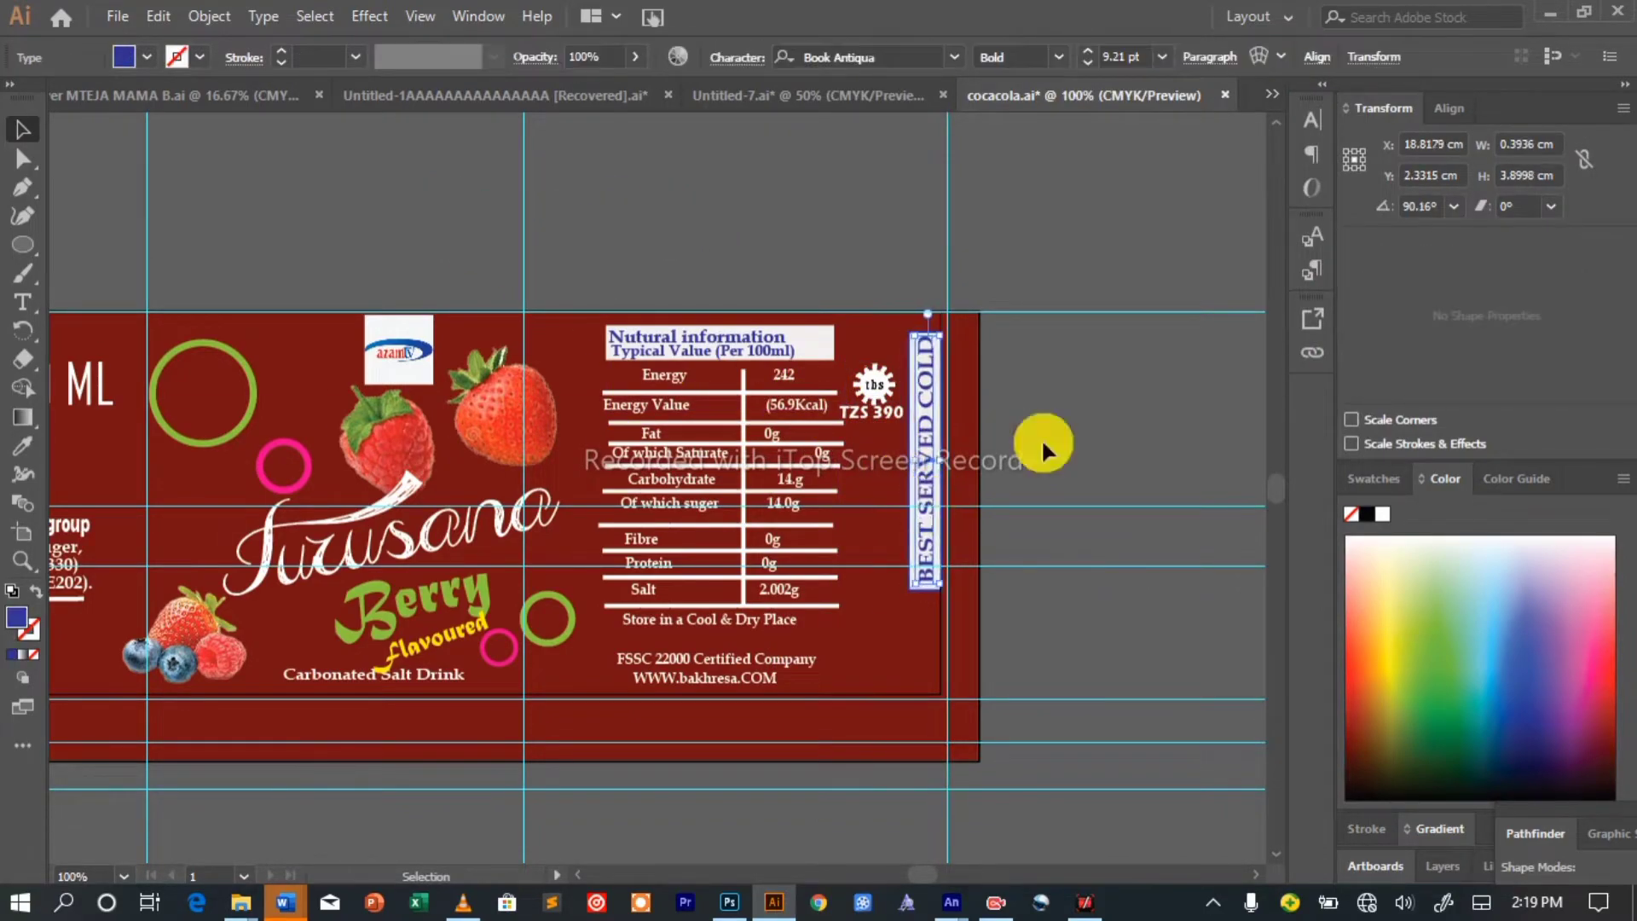
pyautogui.click(1043, 443)
pyautogui.click(872, 412)
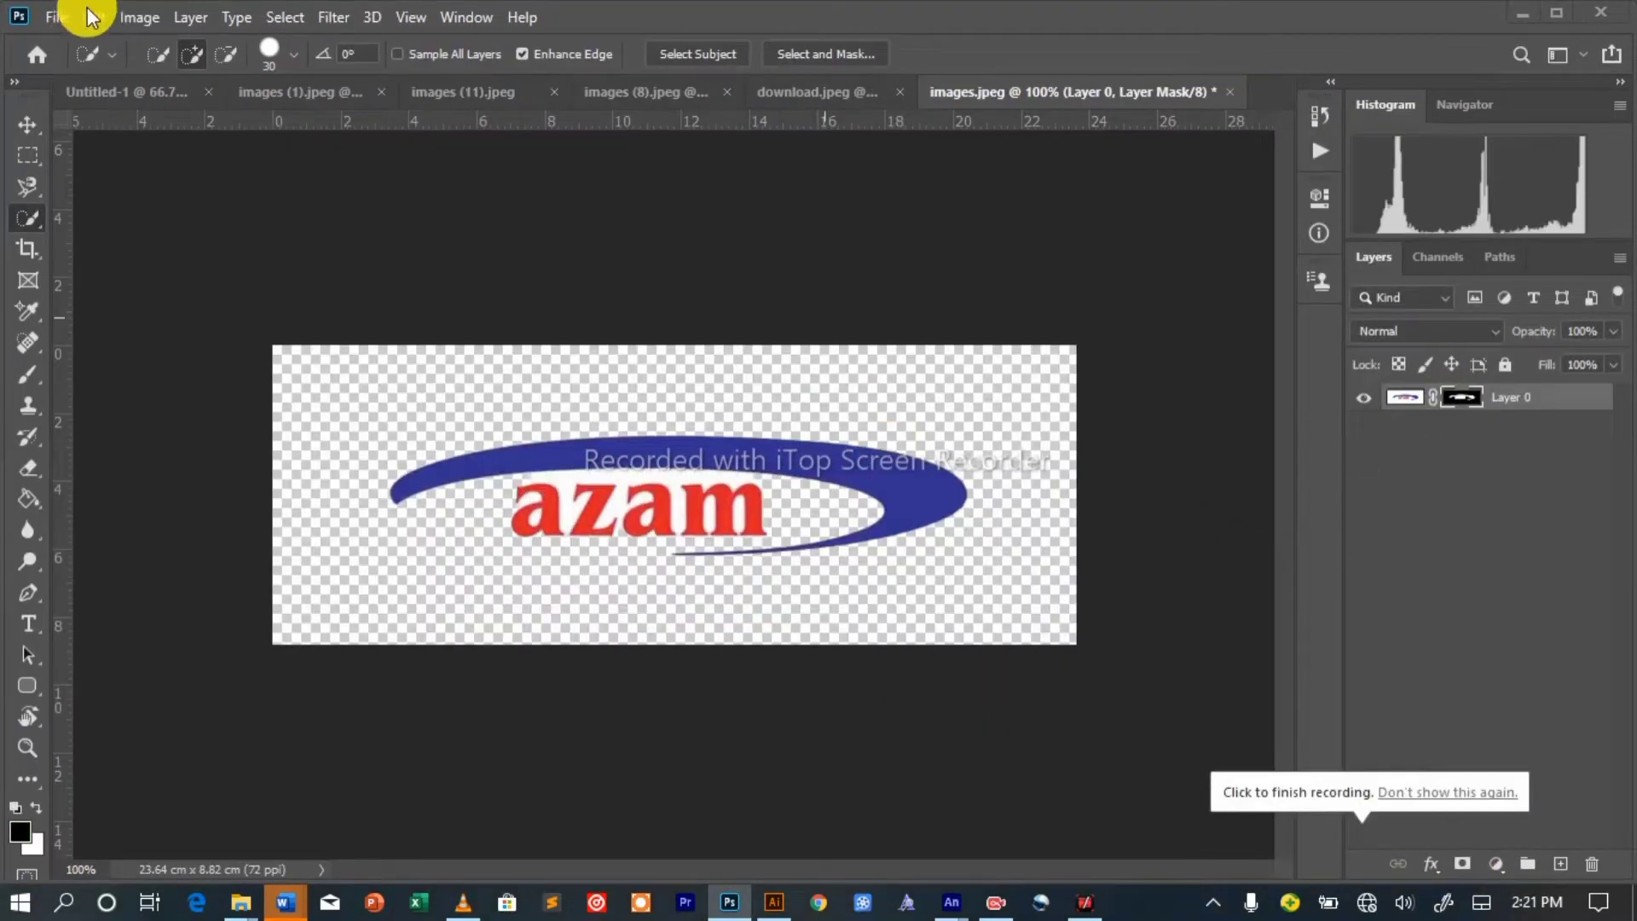
# Undo the azam logo's layer mask and refine its selection with a size 9 Quick Selection brush, subtracting the white gaps between the letters.
pyautogui.click(95, 20)
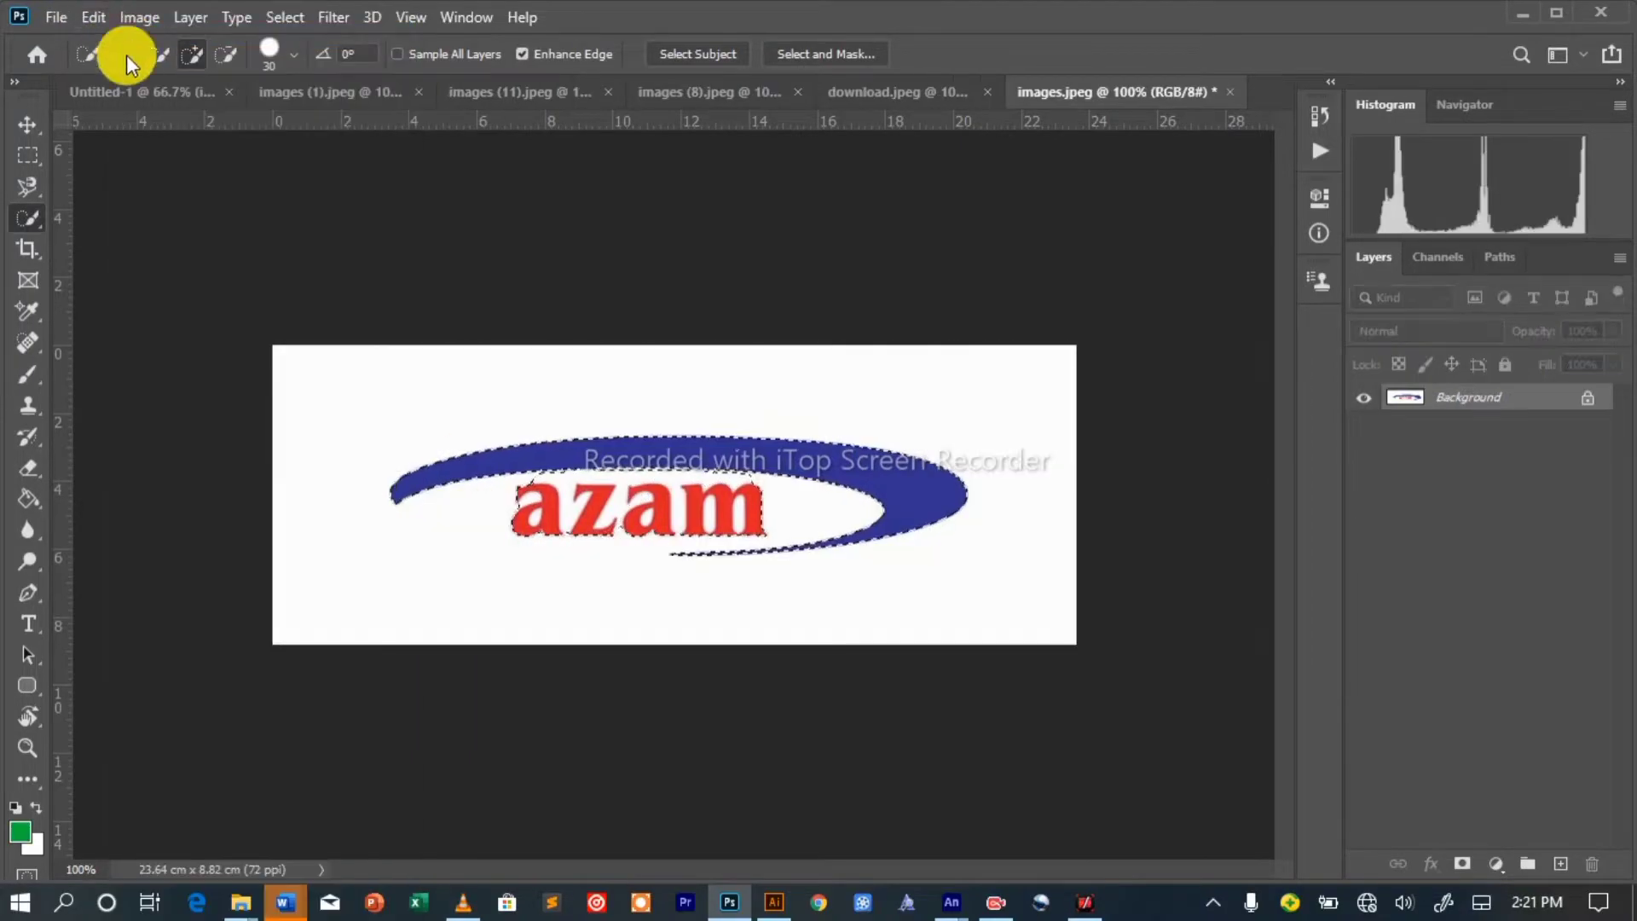
pyautogui.hotkey('ctrl', '+')
pyautogui.hotkey('ctrl', '+')
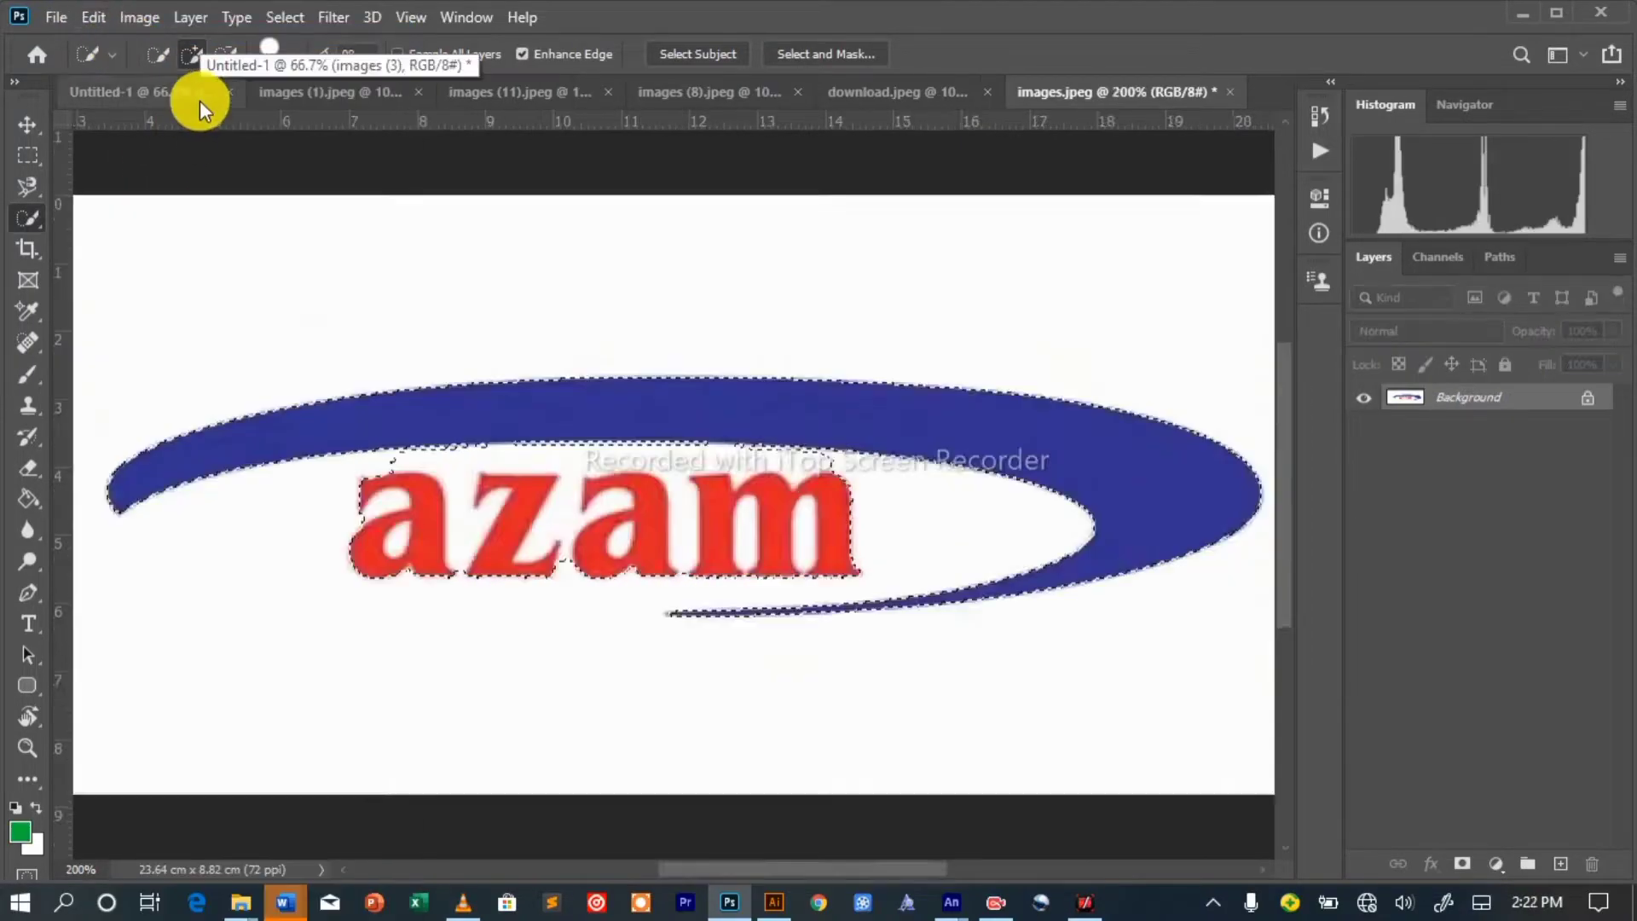
pyautogui.click(293, 56)
pyautogui.moveTo(195, 126); pyautogui.dragTo(178, 127)
pyautogui.moveTo(639, 435); pyautogui.dragTo(554, 431)
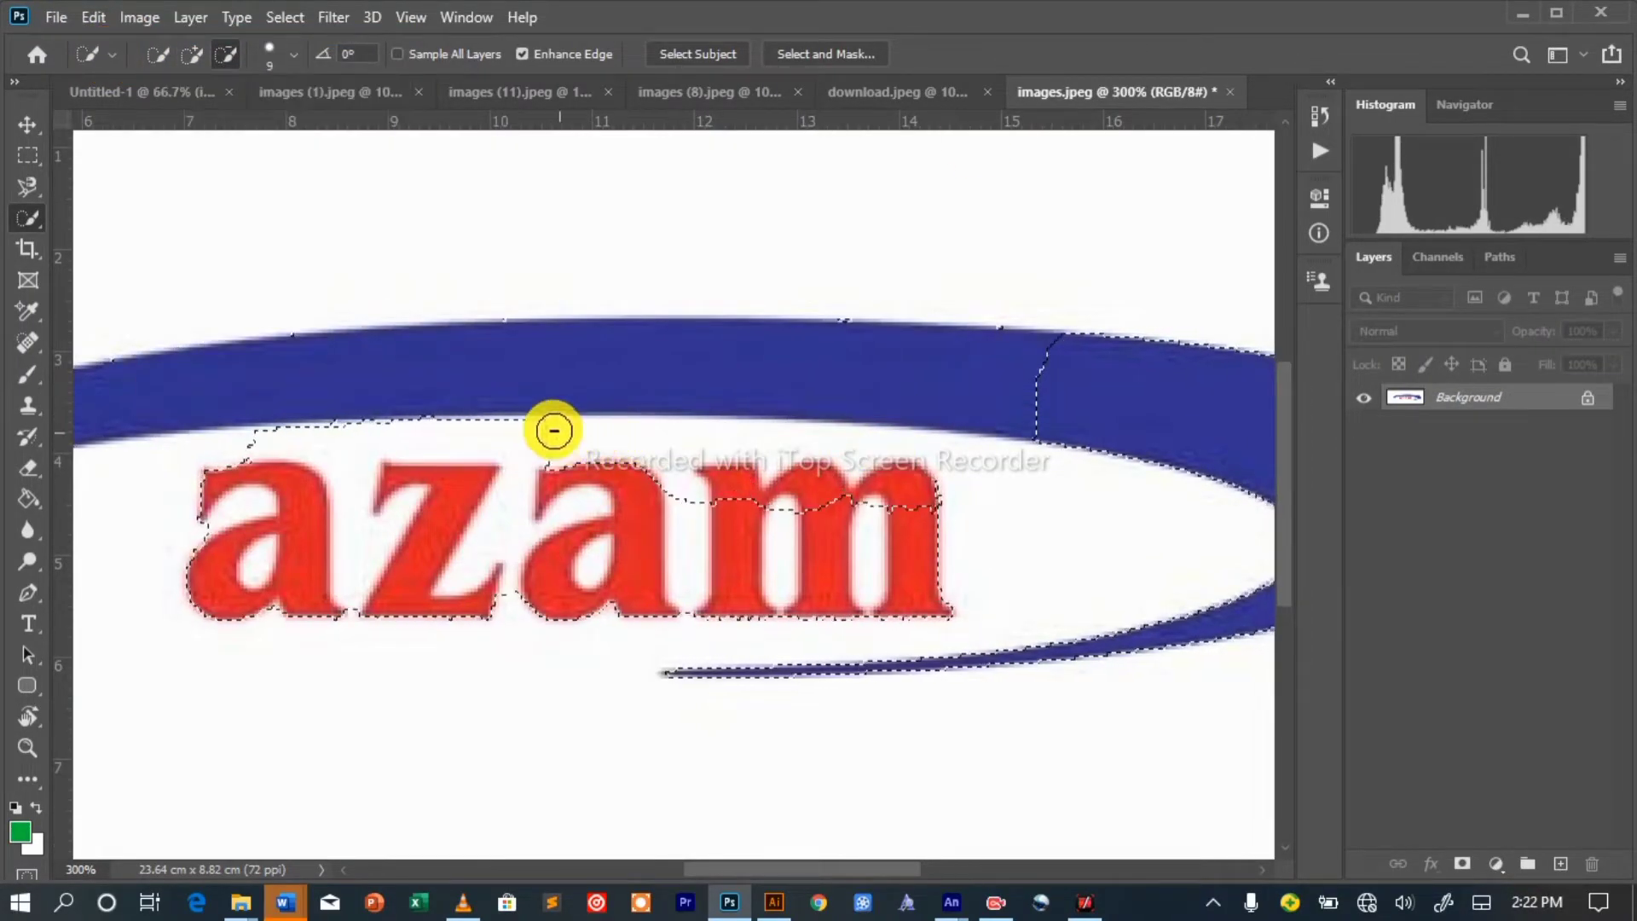
pyautogui.moveTo(781, 519); pyautogui.dragTo(778, 585)
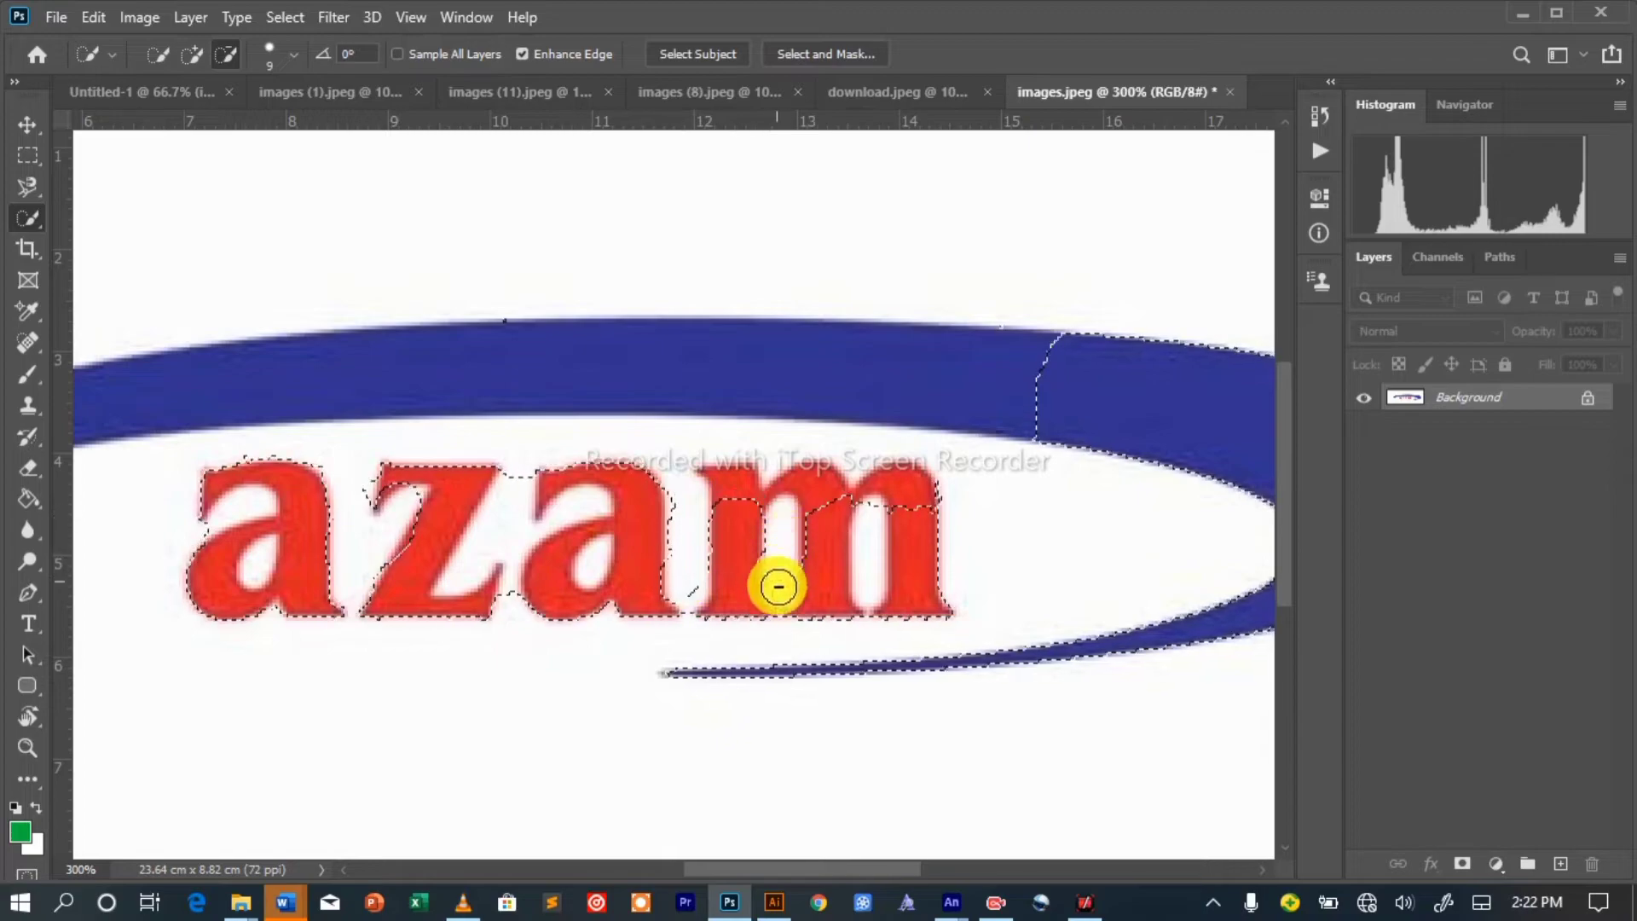
pyautogui.moveTo(869, 530); pyautogui.dragTo(869, 578)
pyautogui.click(189, 56)
pyautogui.moveTo(748, 499)
pyautogui.mouseDown()
pyautogui.moveTo(735, 479)
pyautogui.moveTo(813, 481)
pyautogui.mouseUp()
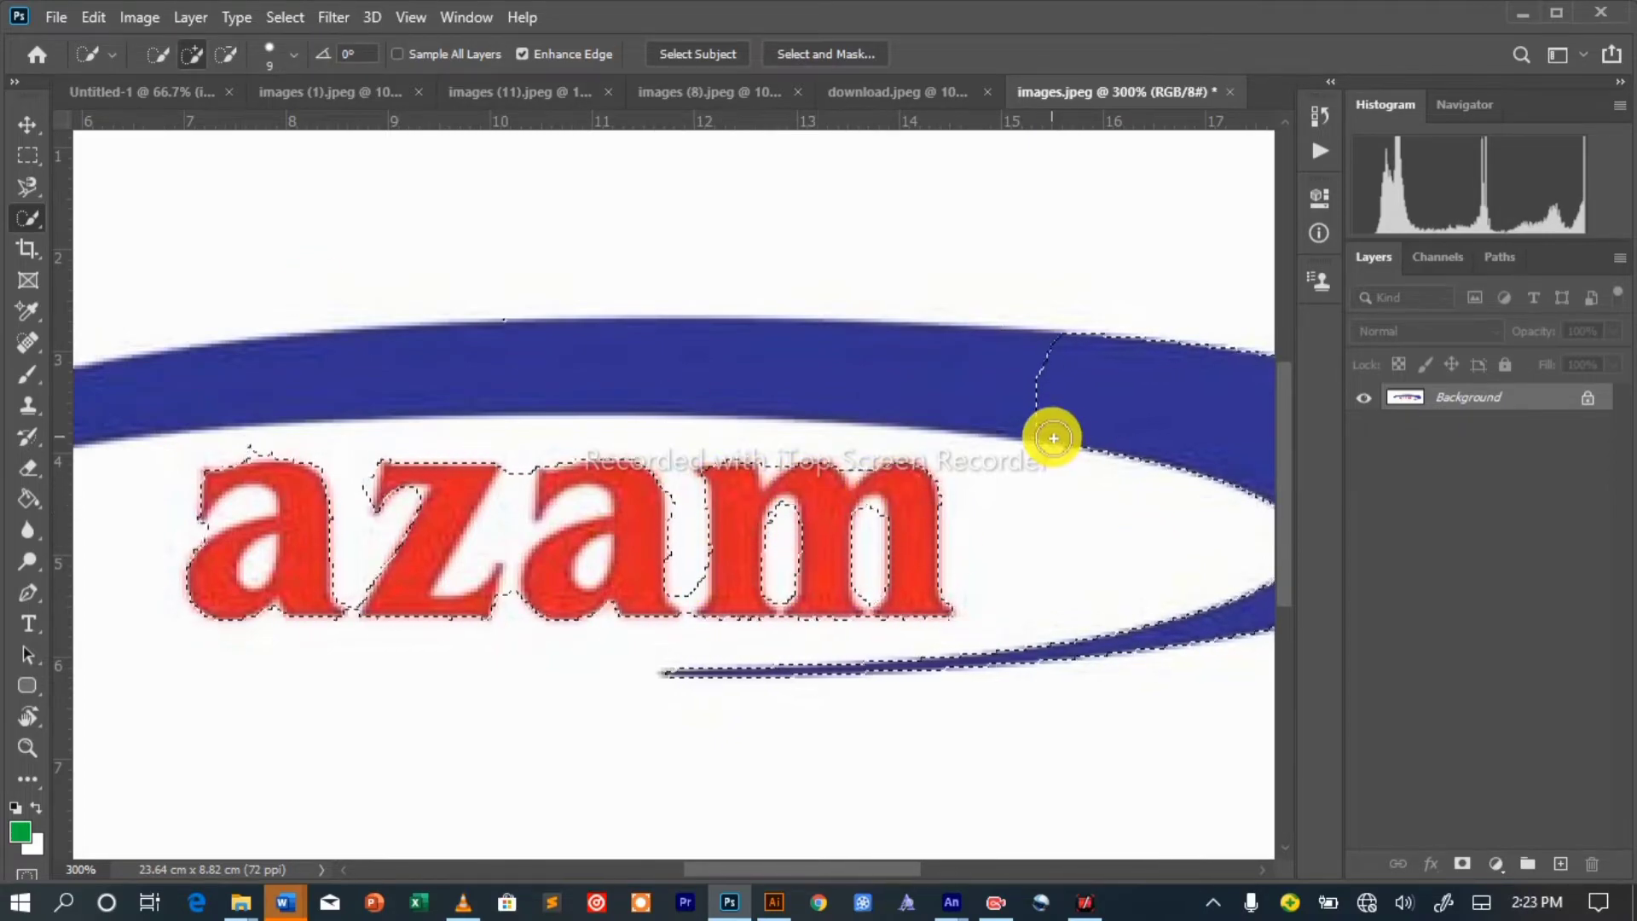
pyautogui.press('q')
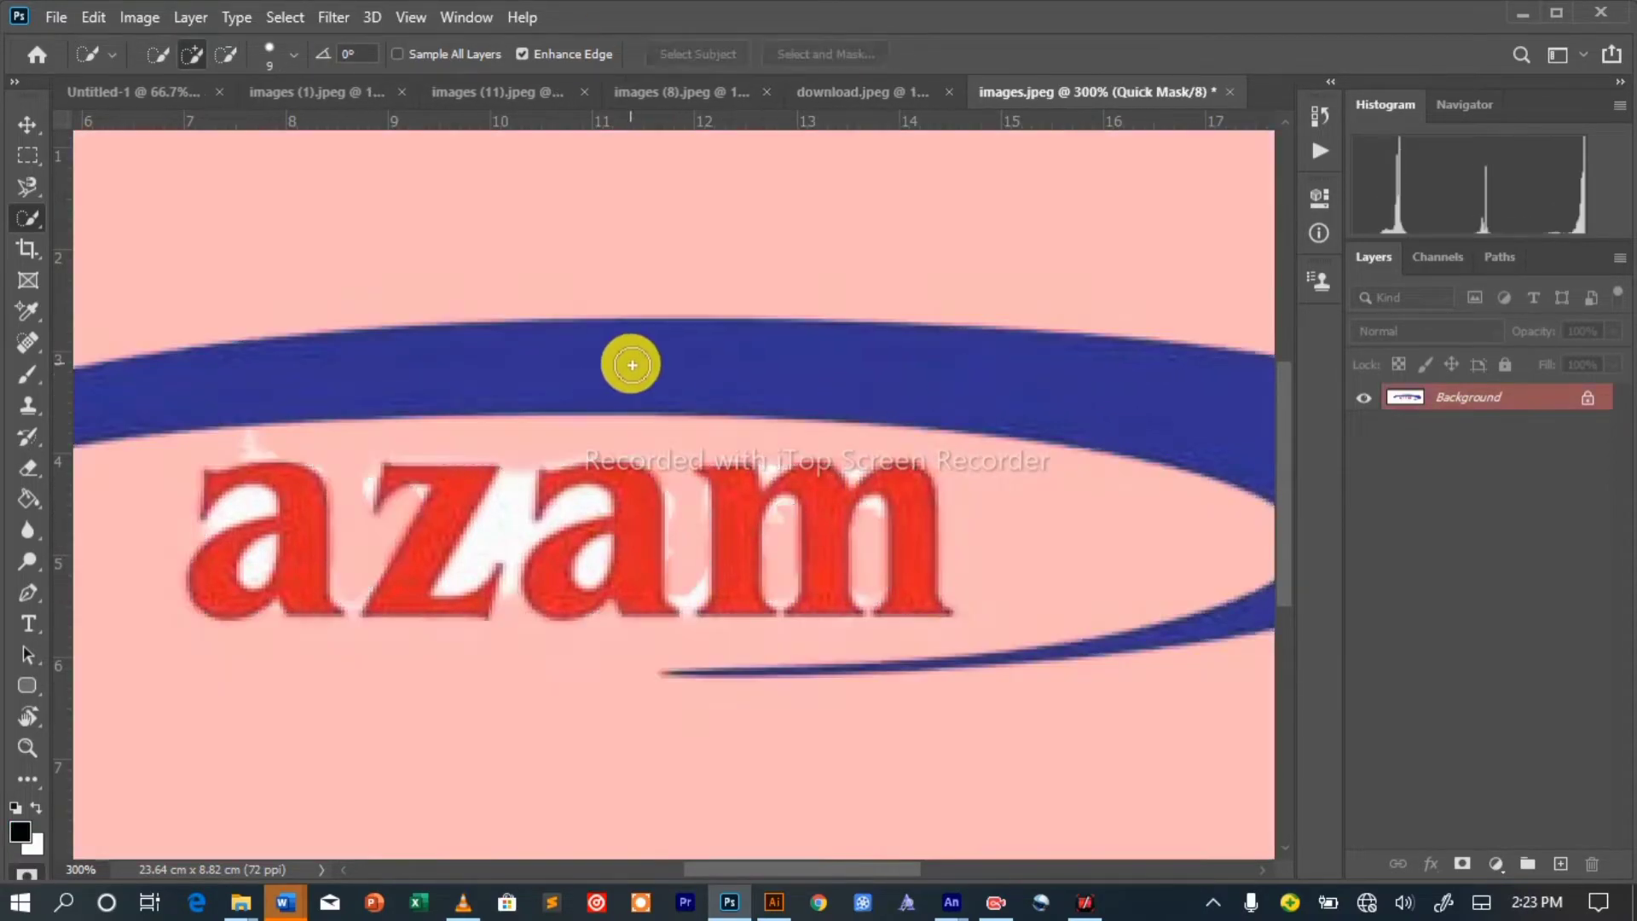
pyautogui.click(1462, 864)
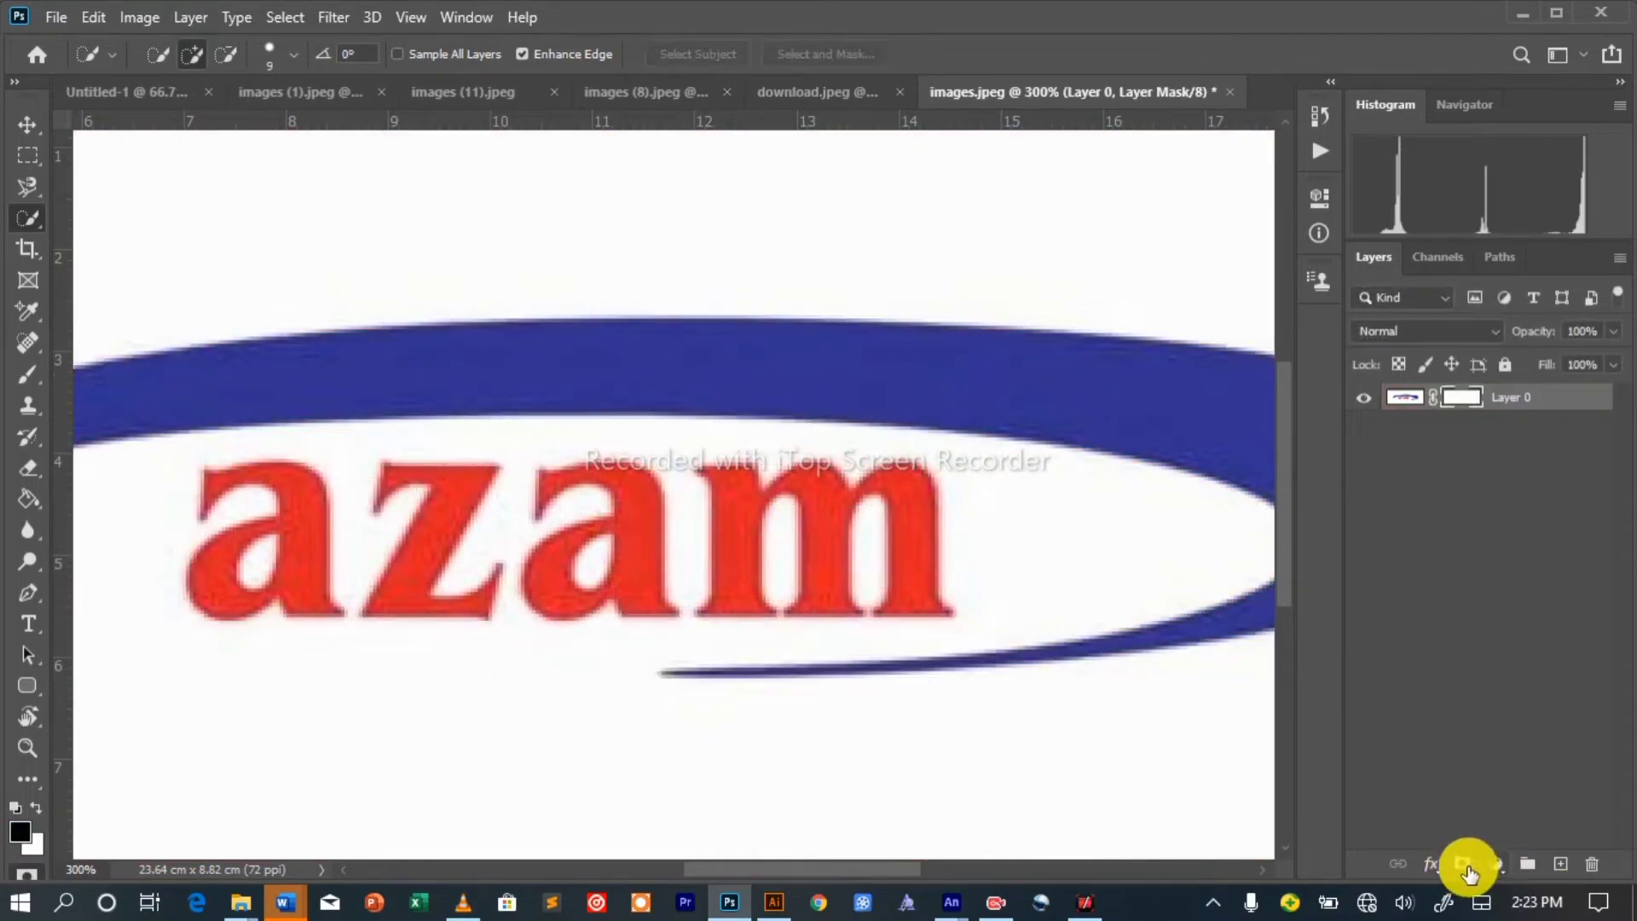
pyautogui.click(1461, 864)
pyautogui.hotkey('ctrl', '-')
pyautogui.hotkey('ctrl', '-')
pyautogui.hotkey('ctrl', '-')
pyautogui.click(95, 18)
pyautogui.click(111, 35)
pyautogui.click(101, 18)
pyautogui.click(111, 35)
pyautogui.click(102, 18)
pyautogui.click(111, 35)
# Mask the azam logo to the refined selection and export the cutout as "azam".
pyautogui.click(1462, 864)
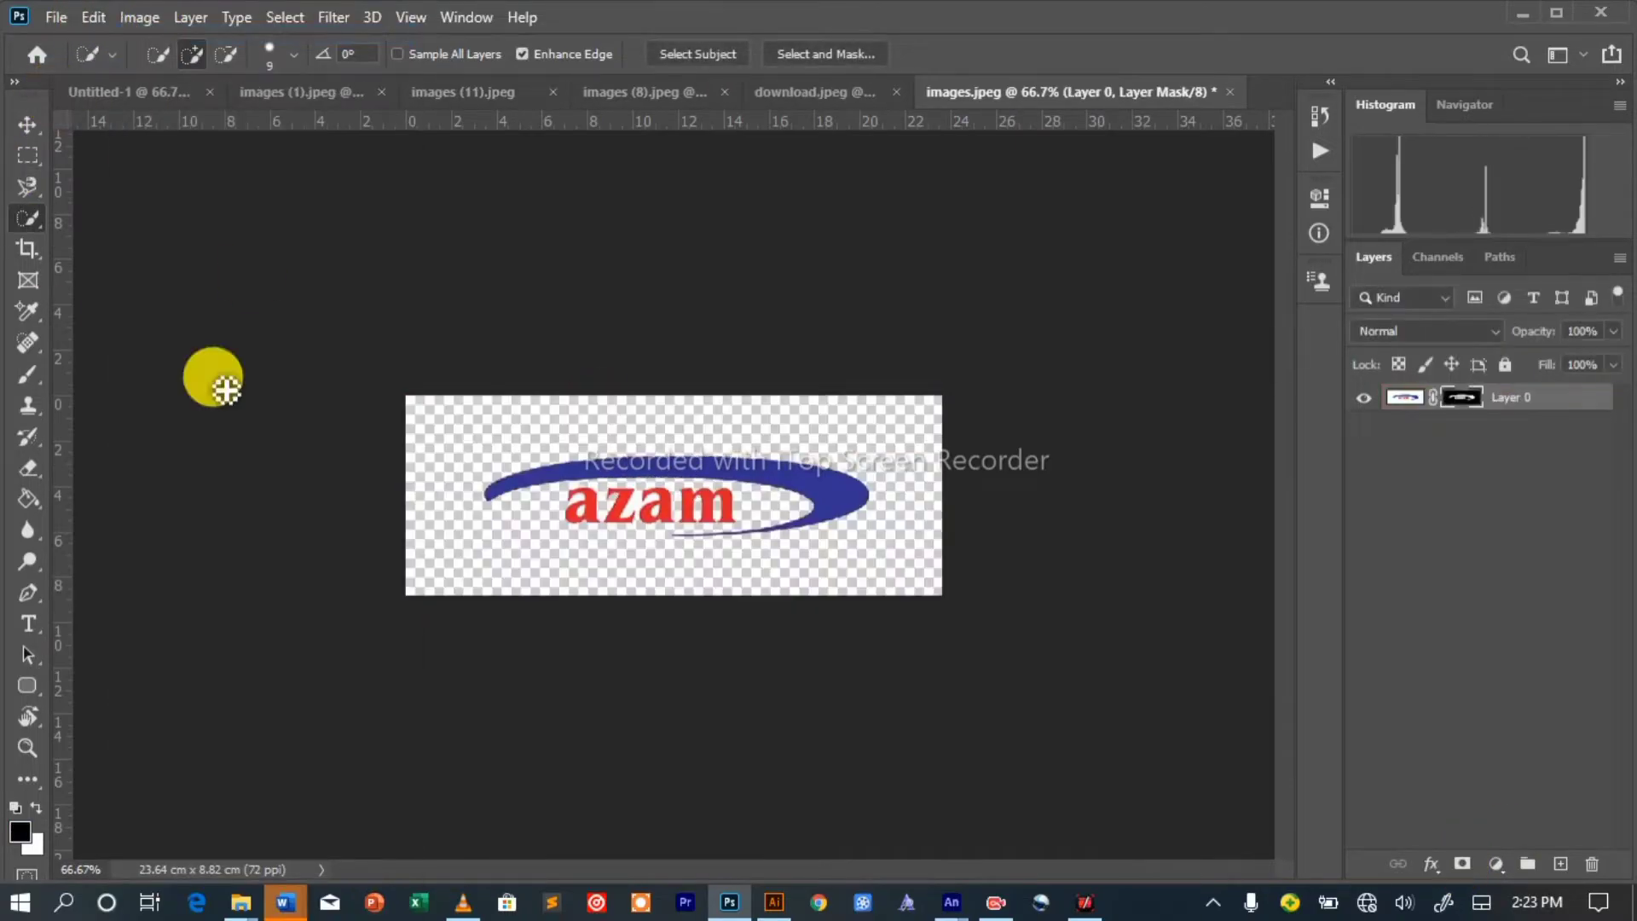
pyautogui.click(56, 18)
pyautogui.moveTo(99, 365)
pyautogui.click(404, 386)
pyautogui.click(1375, 845)
pyautogui.write('azam')
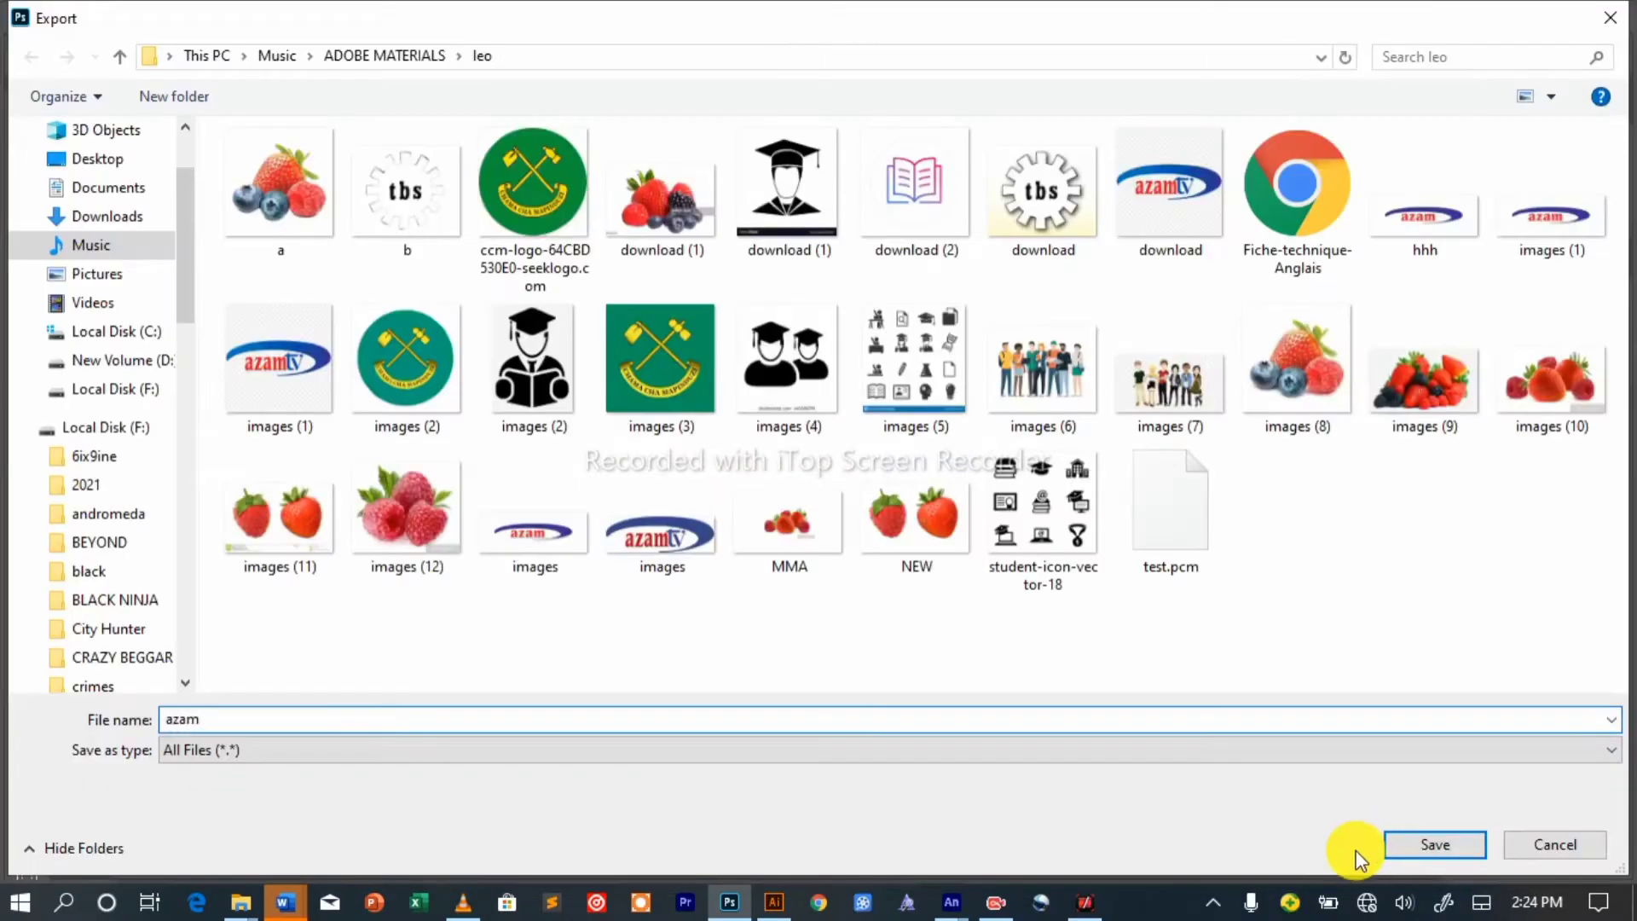
pyautogui.click(1434, 844)
# Switch to Illustrator and delete the old white-backed logo above the strawberries.
pyautogui.click(773, 902)
pyautogui.click(388, 367)
pyautogui.press('Delete')
# Place the "azam" cutout above the strawberries and enlarge it to about 4 cm wide.
pyautogui.click(117, 16)
pyautogui.click(194, 404)
pyautogui.doubleClick(426, 219)
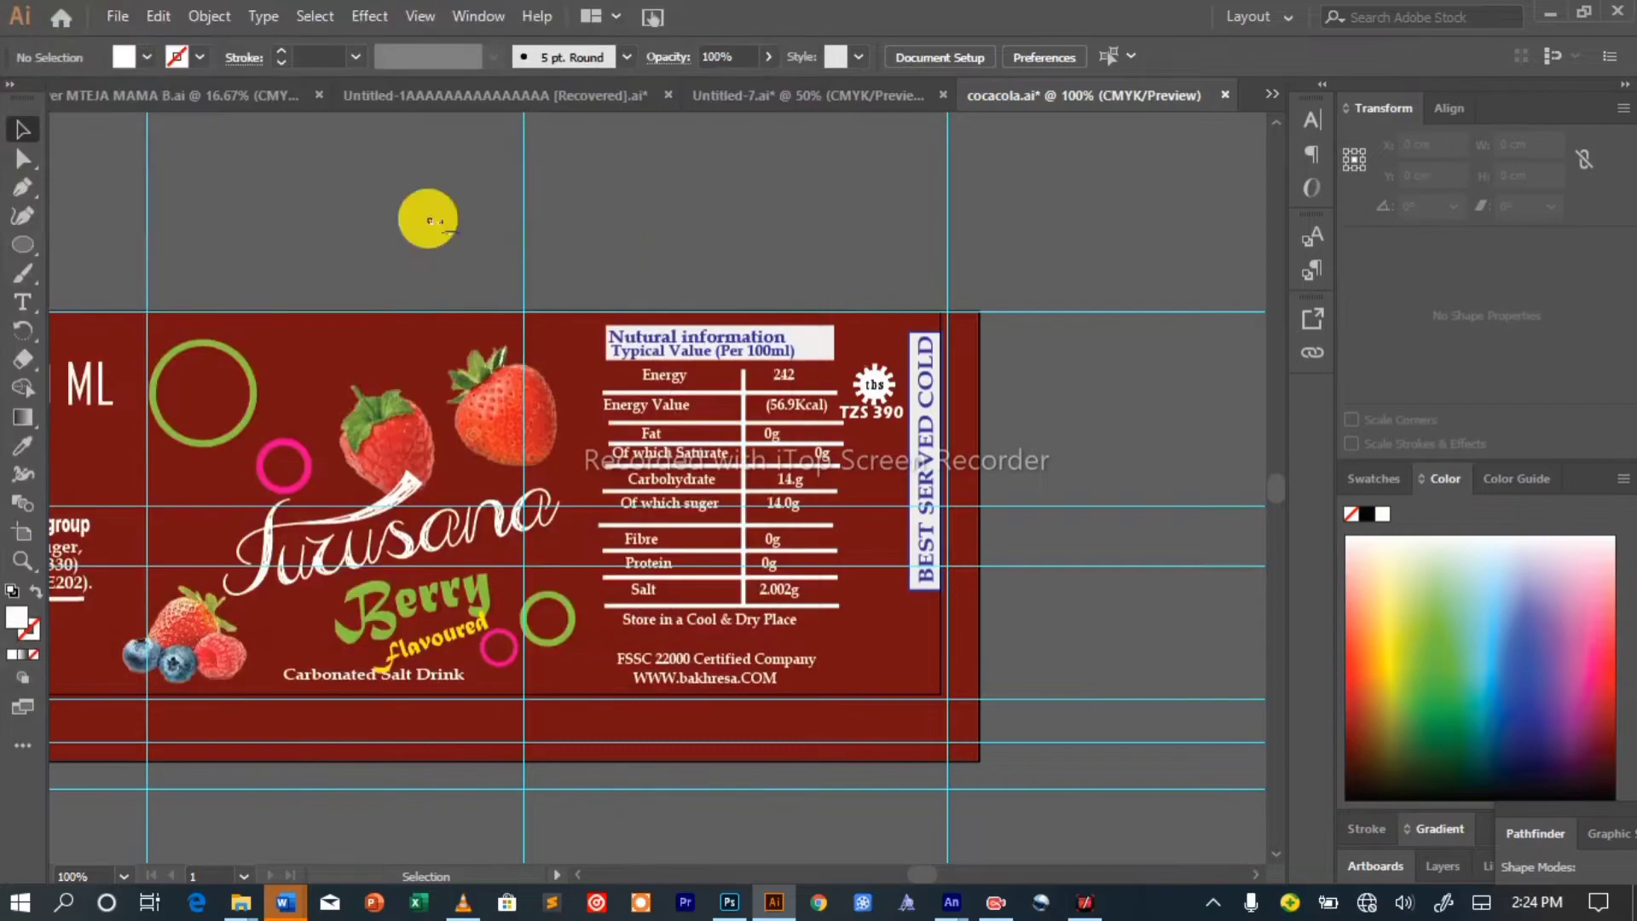
pyautogui.moveTo(301, 317); pyautogui.dragTo(430, 366)
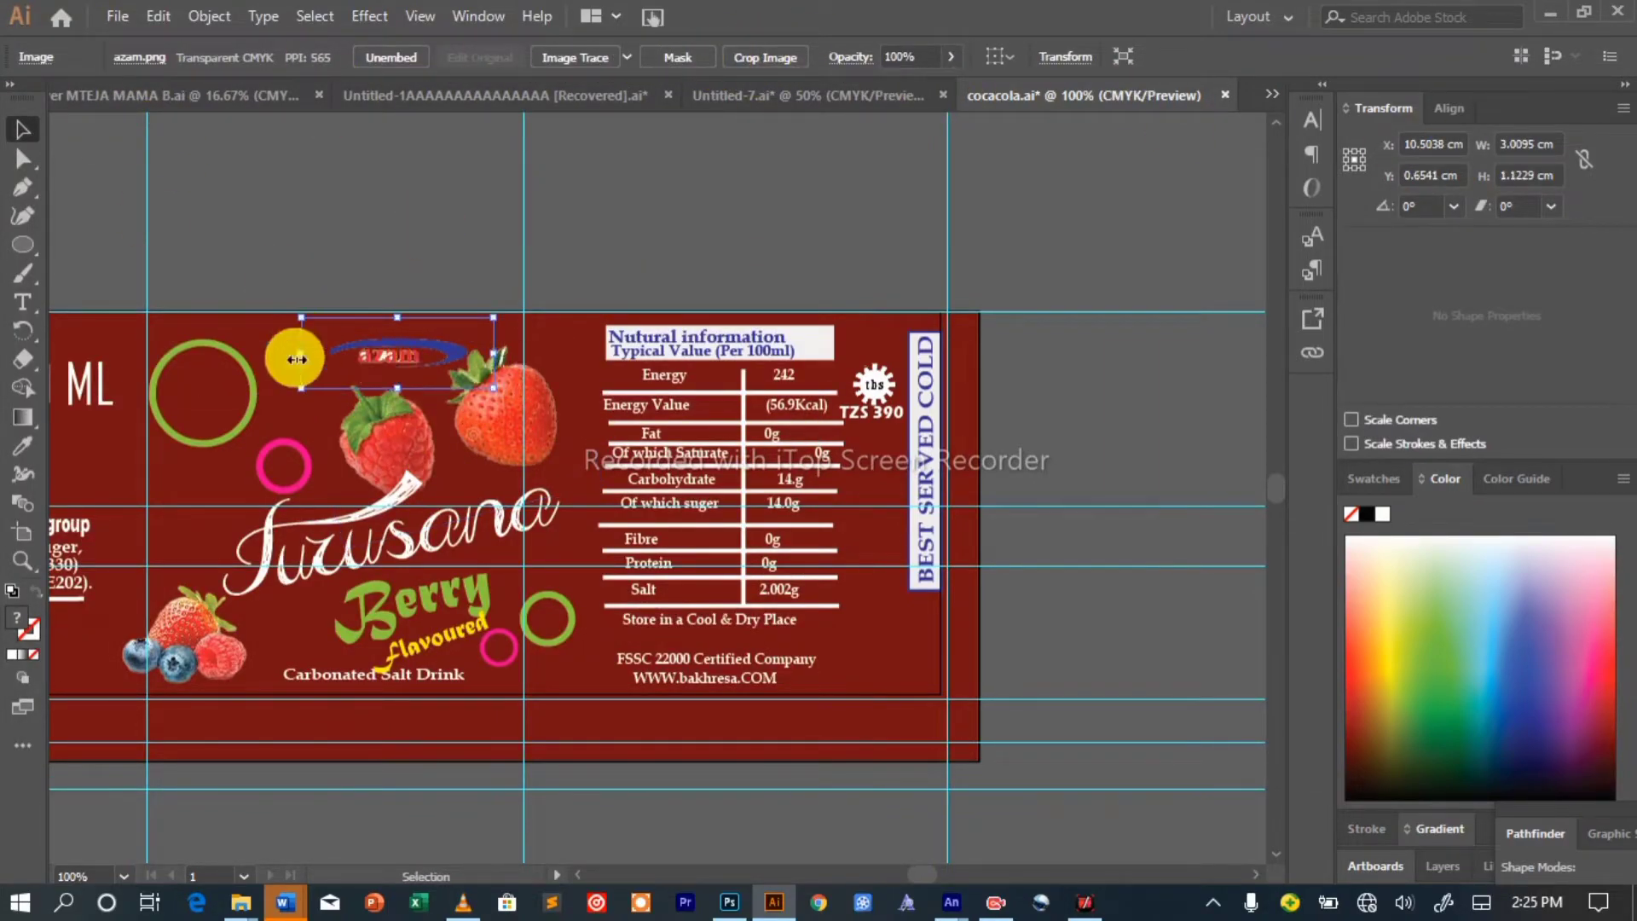
pyautogui.moveTo(498, 356); pyautogui.dragTo(505, 356)
# Nudge the website line and the "FSSC 22000 Certified Company" line slightly downward.
pyautogui.click(716, 680)
pyautogui.press('Down')
pyautogui.press('Down')
pyautogui.press('Down')
pyautogui.click(717, 661)
pyautogui.press('Down')
pyautogui.press('Down')
pyautogui.press('Down')
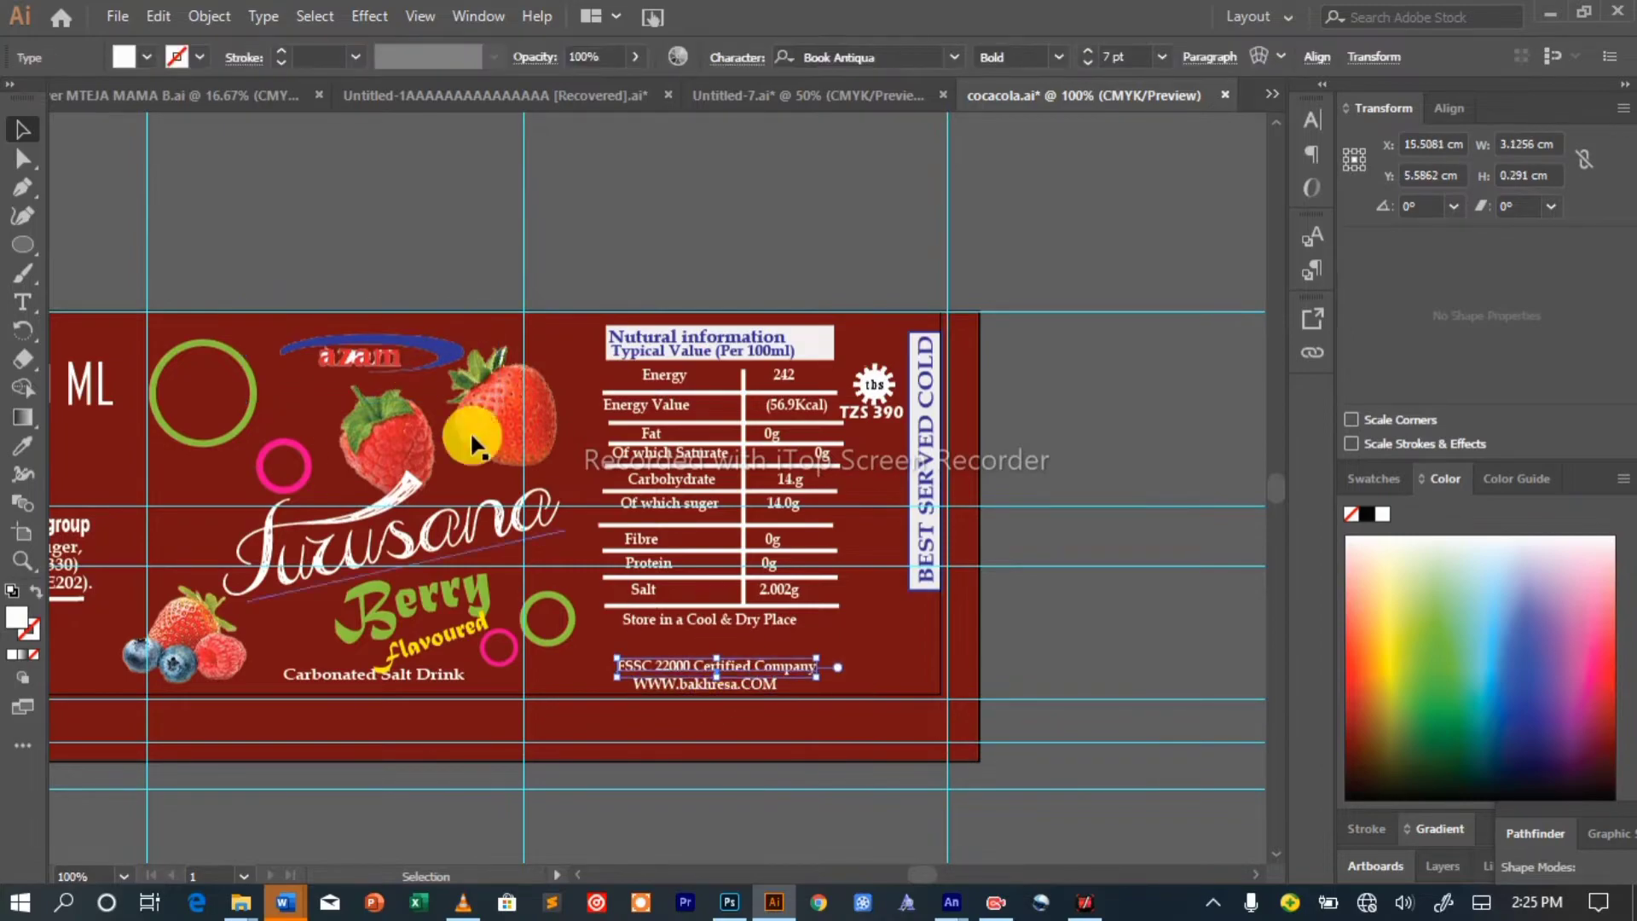
# Copy the azam logo to between the "Store in a Cool & Dry Place" and FSSC lines, scaled to about 1.6 cm wide.
pyautogui.moveTo(399, 351); pyautogui.dragTo(709, 640)
pyautogui.moveTo(808, 656); pyautogui.dragTo(719, 636)
pyautogui.click(310, 364)
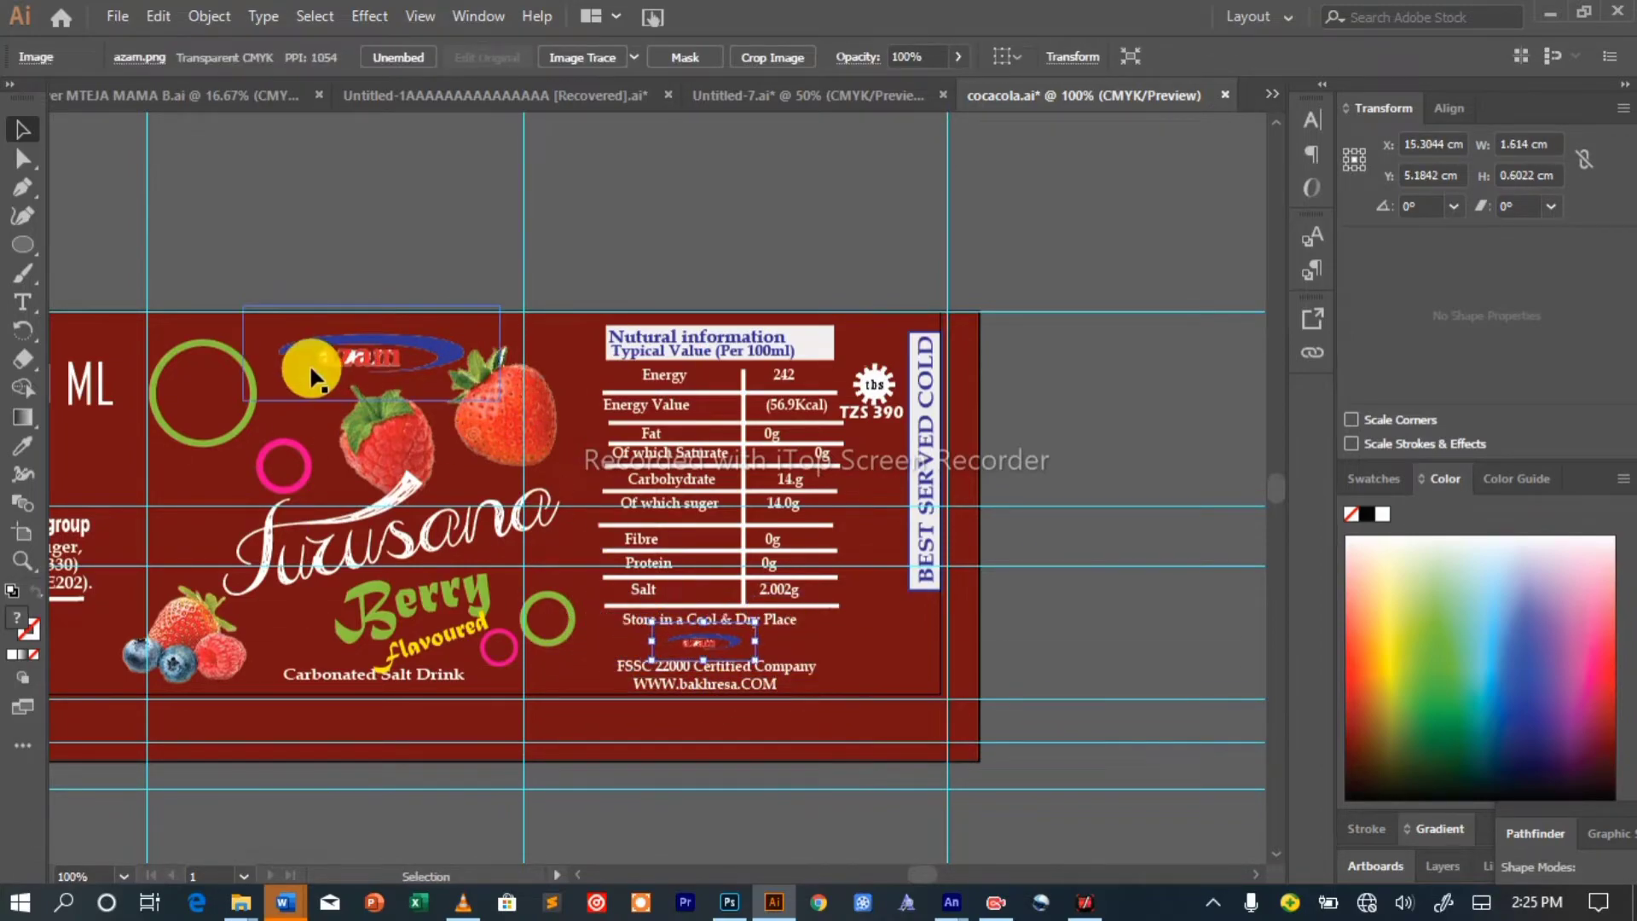
pyautogui.rightClick(301, 358)
pyautogui.click(29, 631)
pyautogui.click(1071, 305)
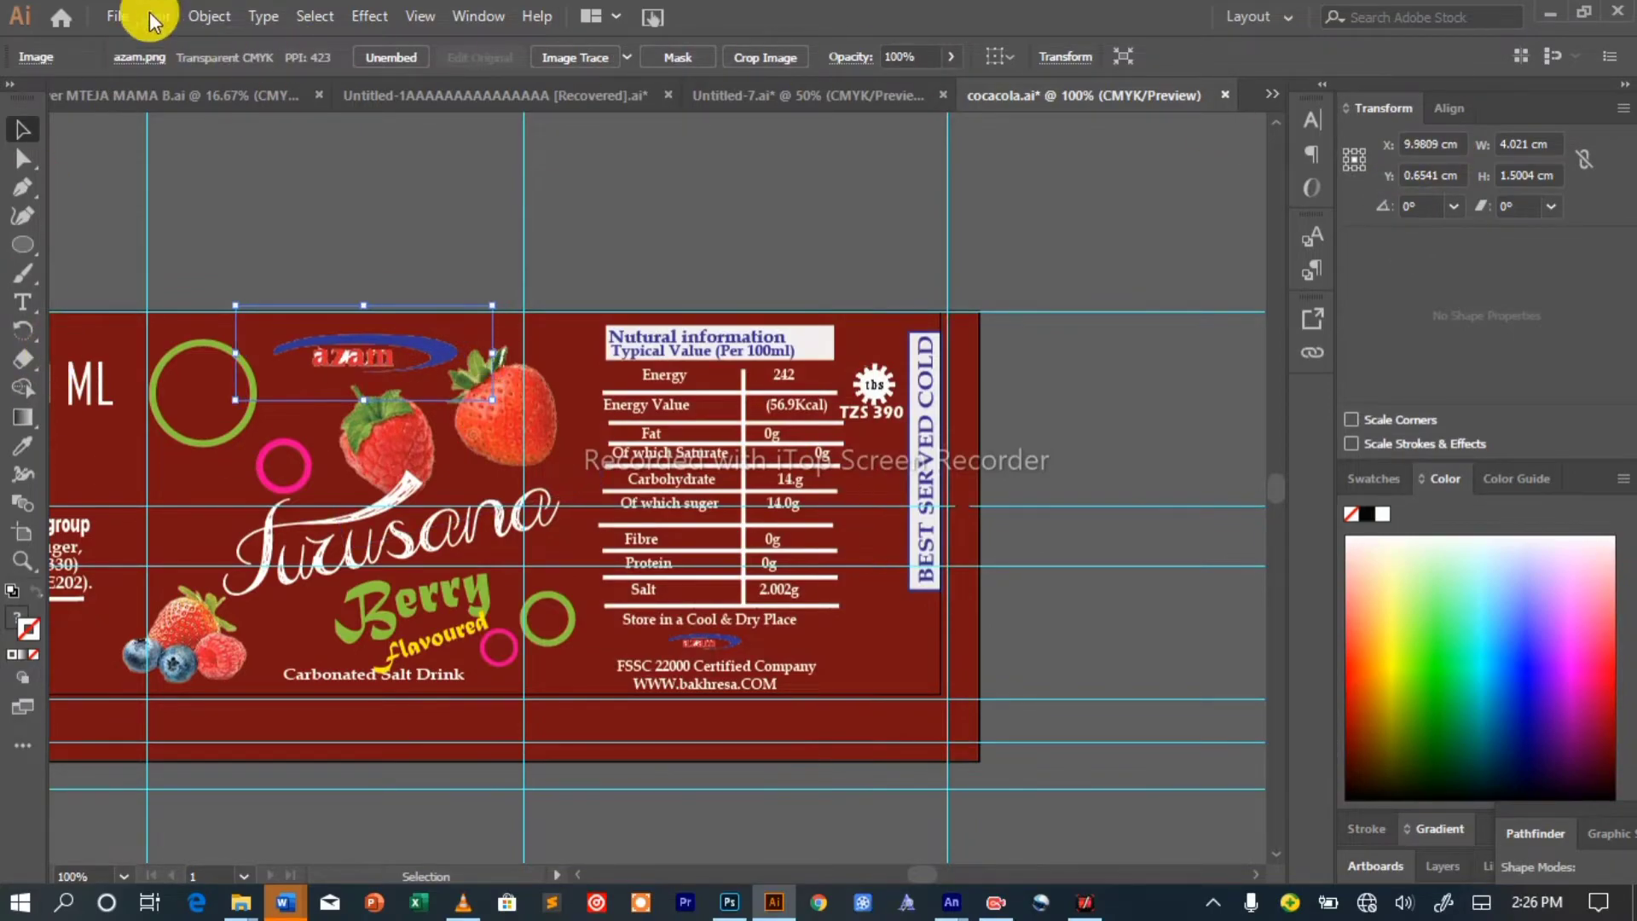
# Place the QR code "images (2) - Copy.png" from the ADOBE MATERIALS folder near the label's lower right corner, about 0.8 cm square.
pyautogui.click(119, 16)
pyautogui.click(157, 356)
pyautogui.scroll(-10, 256, 237)
pyautogui.click(309, 57)
pyautogui.scroll(-15, 344, 222)
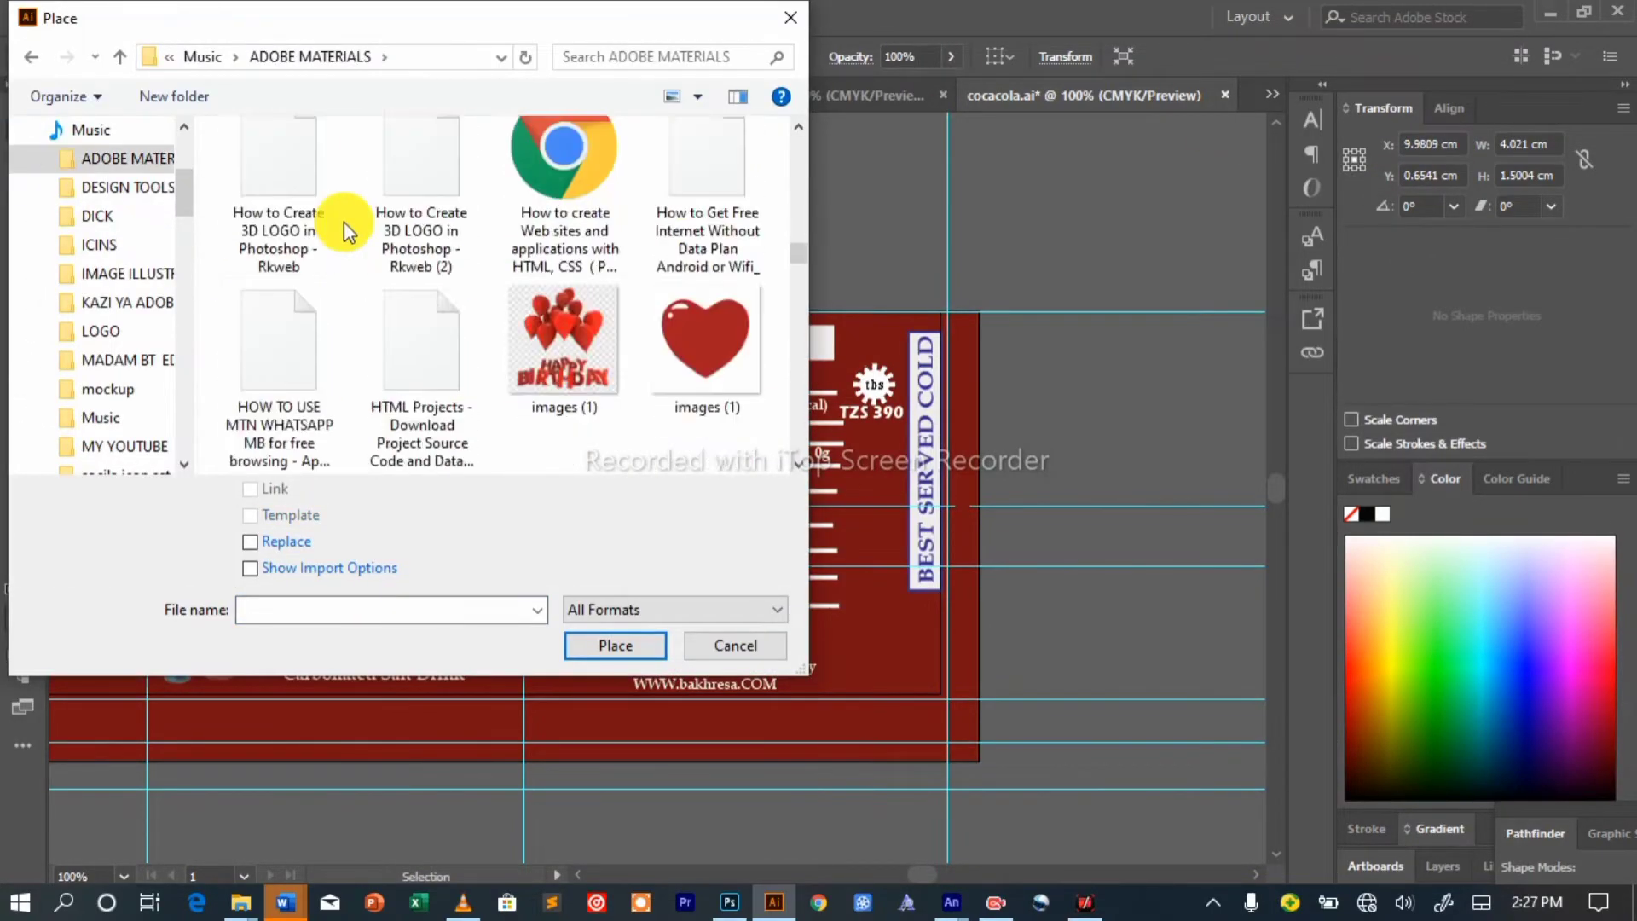
pyautogui.click(345, 224)
pyautogui.click(615, 645)
pyautogui.moveTo(837, 641); pyautogui.dragTo(889, 693)
# Nudge the QR code up until it sits directly beneath the "TZS 390" text.
pyautogui.press('Up')
pyautogui.press('Up')
pyautogui.press('Up')
pyautogui.press('Up')
pyautogui.press('Up')
pyautogui.press('Up')
pyautogui.press('Up')
pyautogui.press('Up')
pyautogui.press('Up')
pyautogui.press('Up')
pyautogui.press('Up')
pyautogui.press('Up')
pyautogui.press('Right')
pyautogui.press('Right')
pyautogui.press('Right')
pyautogui.press('Right')
pyautogui.press('Up')
pyautogui.press('Up')
pyautogui.press('Up')
pyautogui.press('Up')
pyautogui.press('Up')
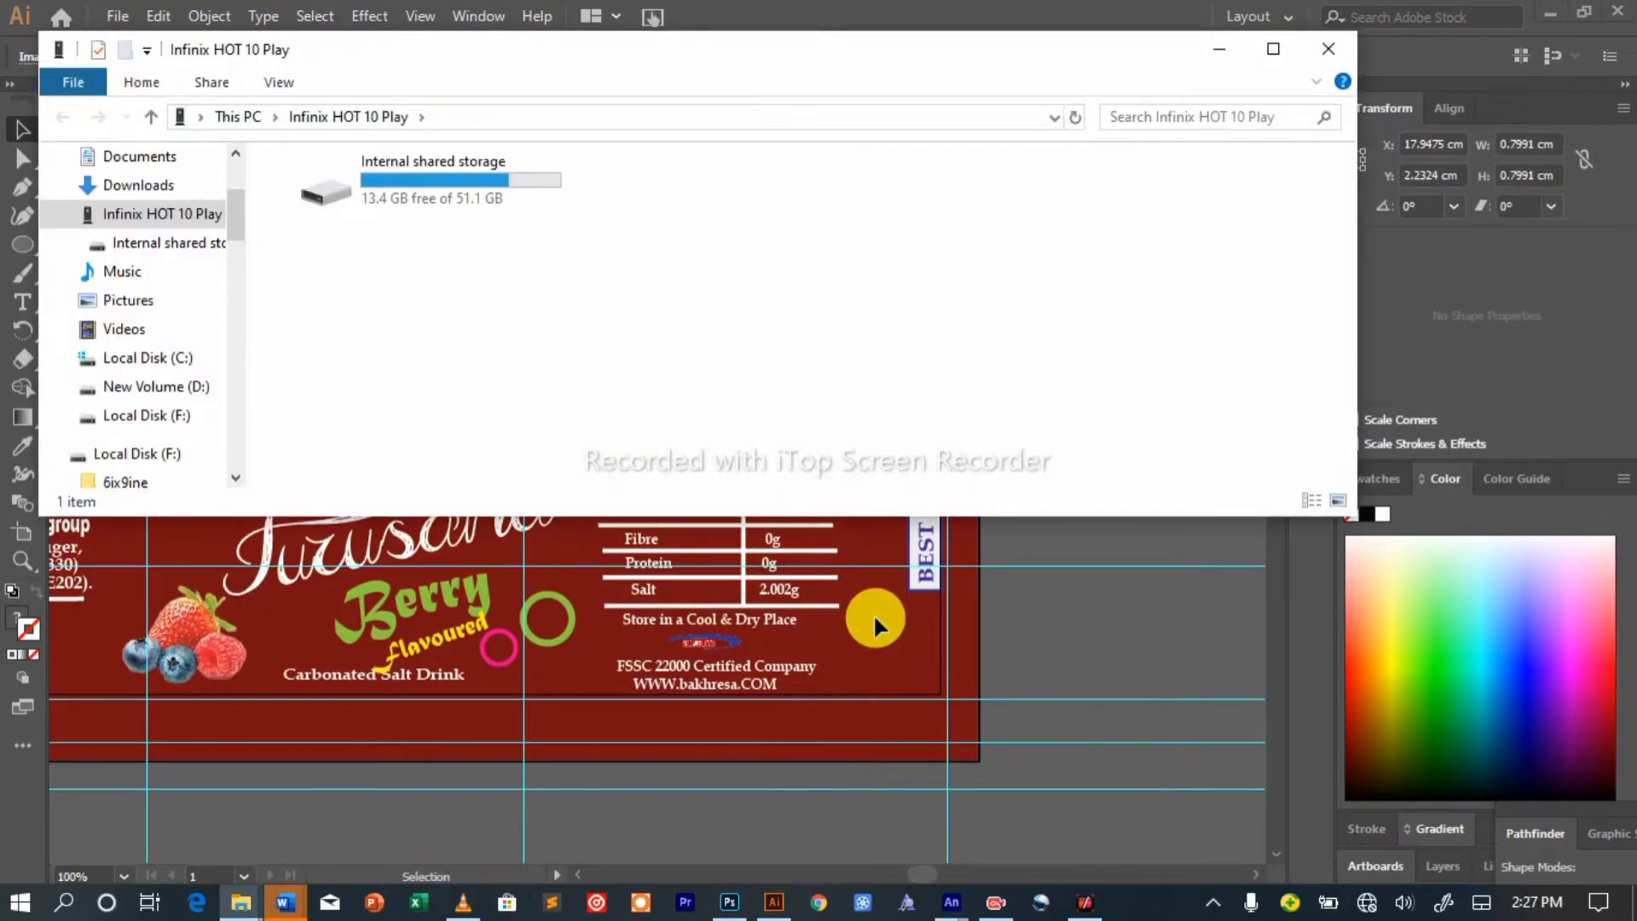
# Return to Illustrator and paste the copied "HOME DELIVERY" scooter picture into the document.
pyautogui.click(774, 895)
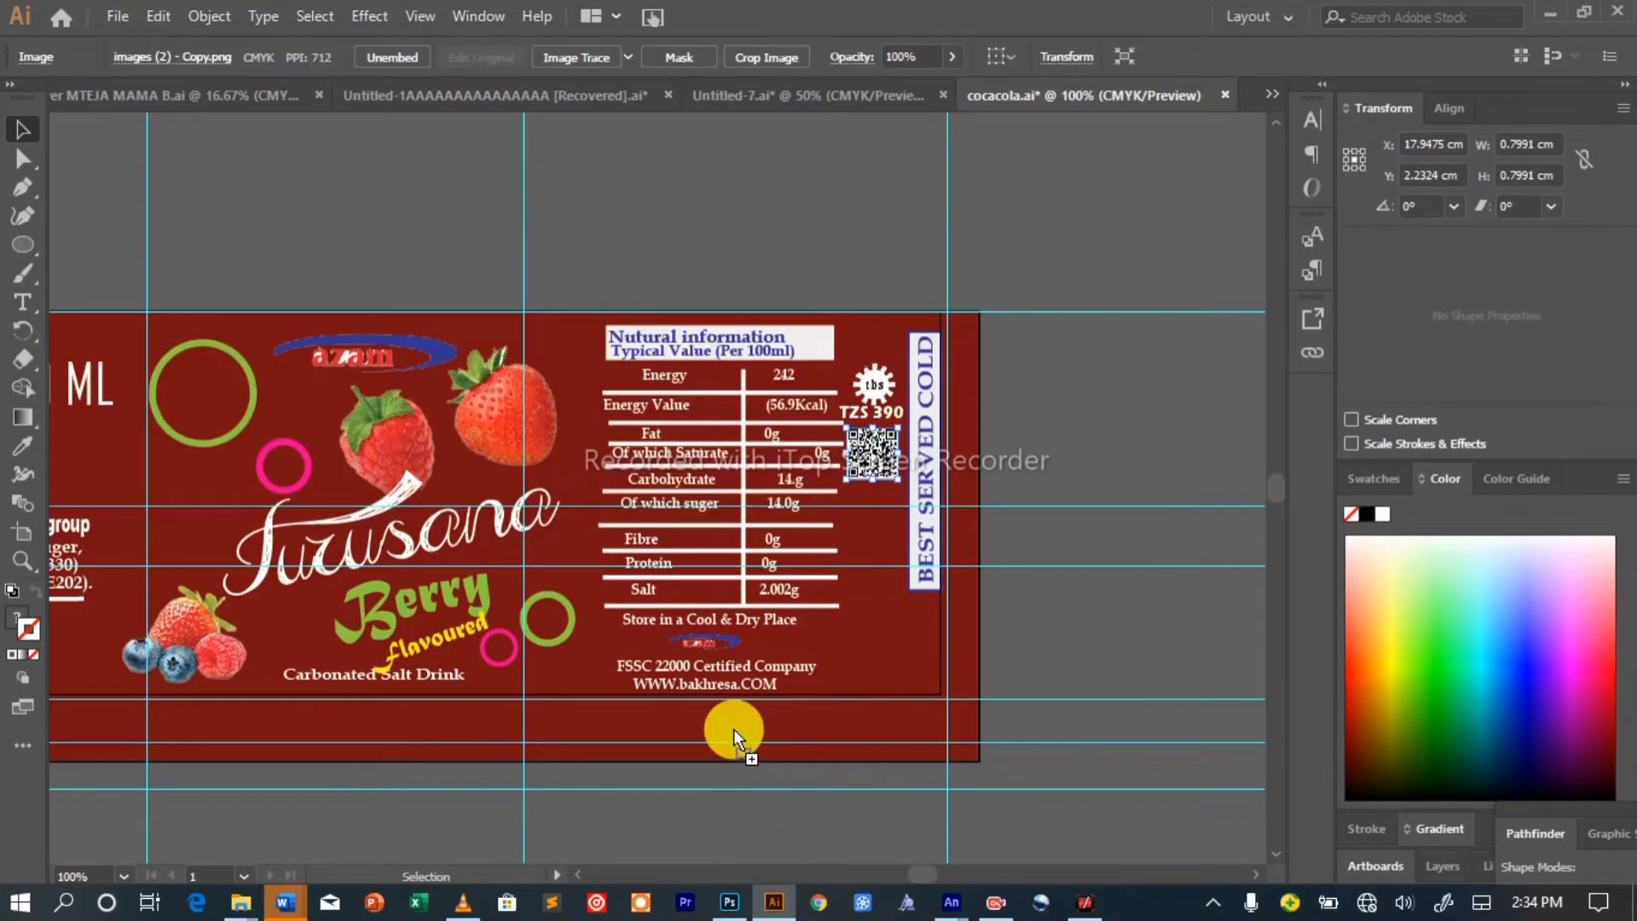
pyautogui.hotkey('ctrl', 'v')
pyautogui.scroll(-3, 674, 631)
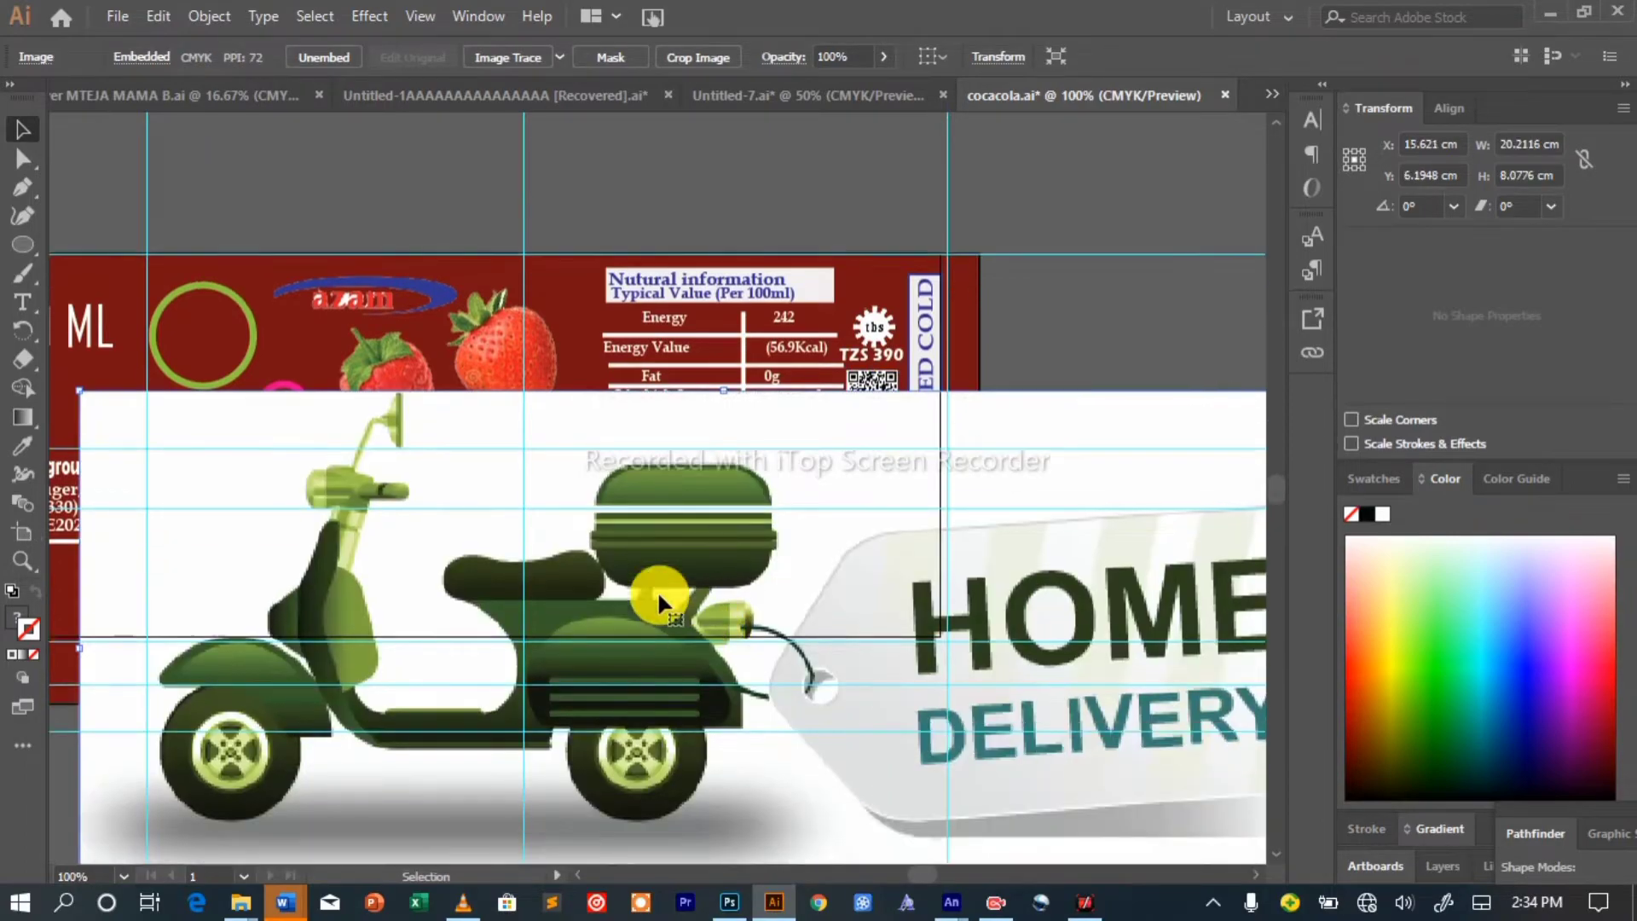
# Delete the pasted HOME DELIVERY scooter picture and switch to Photoshop.
pyautogui.press('Delete')
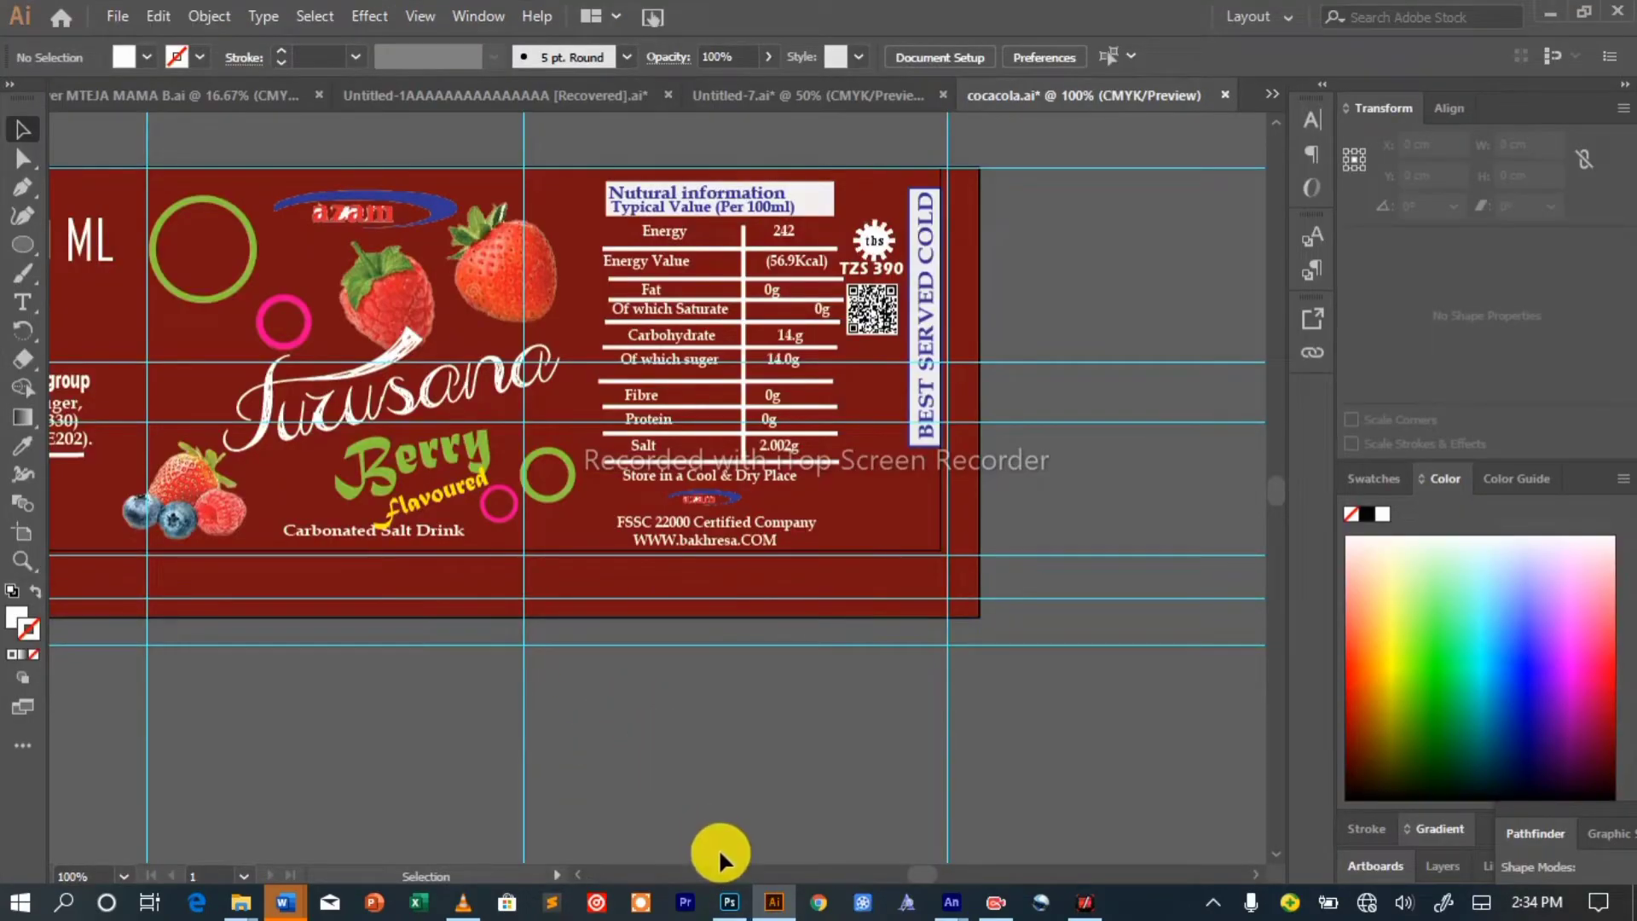
pyautogui.click(724, 827)
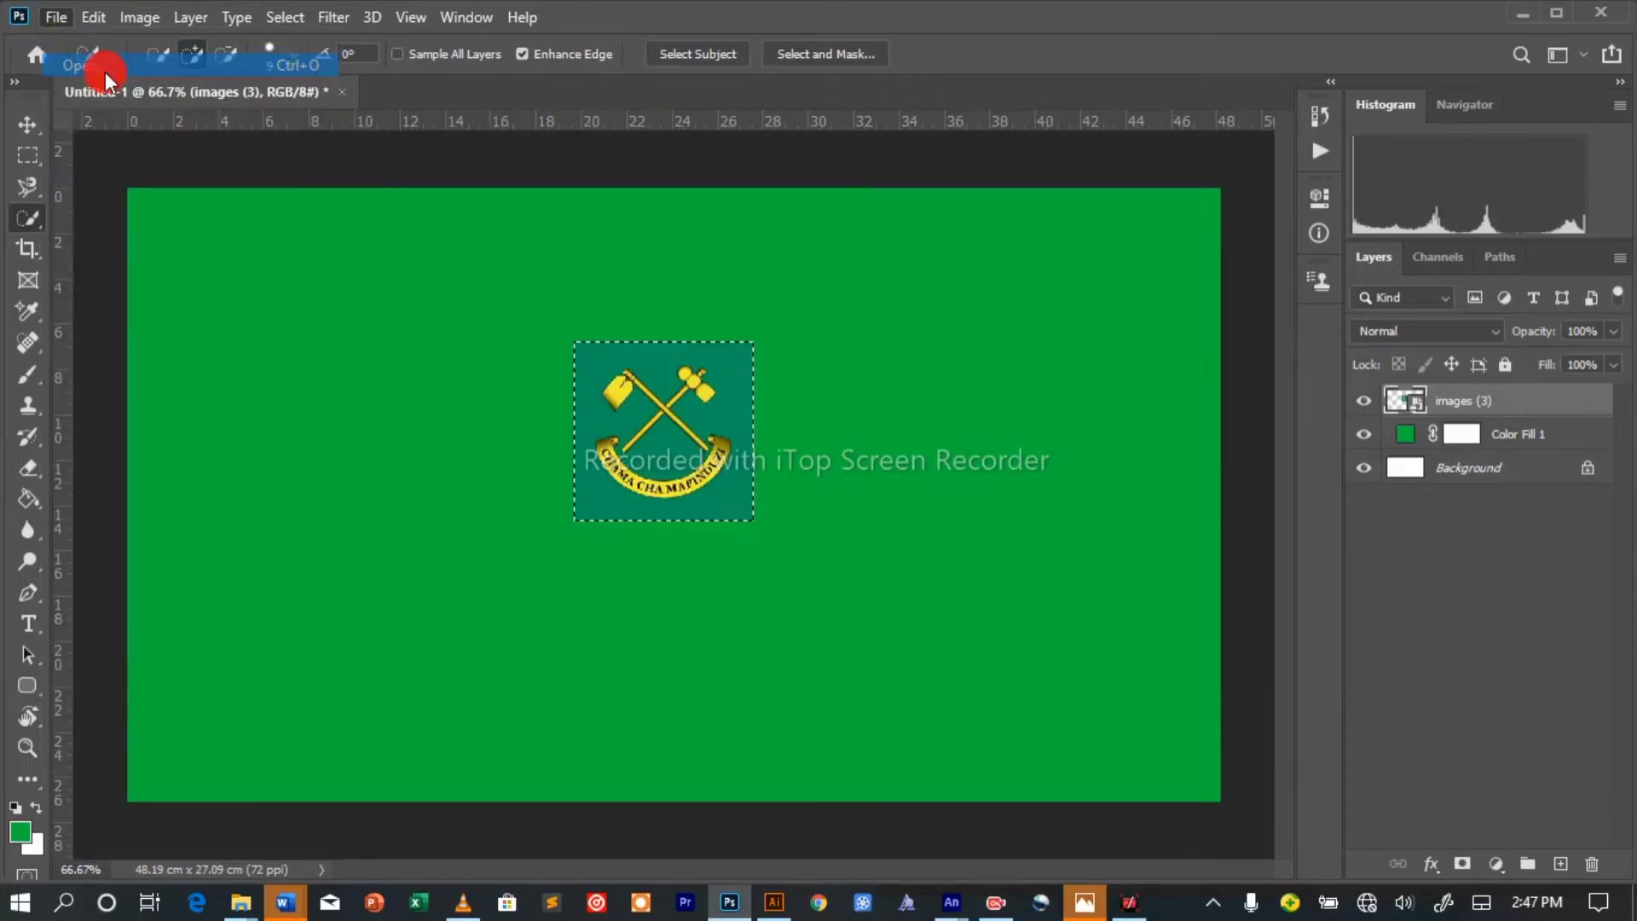
# Open the litter-bin pictures "images (1).png" and "images (2).png".
pyautogui.hotkey('ctrl', 'o')
pyautogui.click(60, 273)
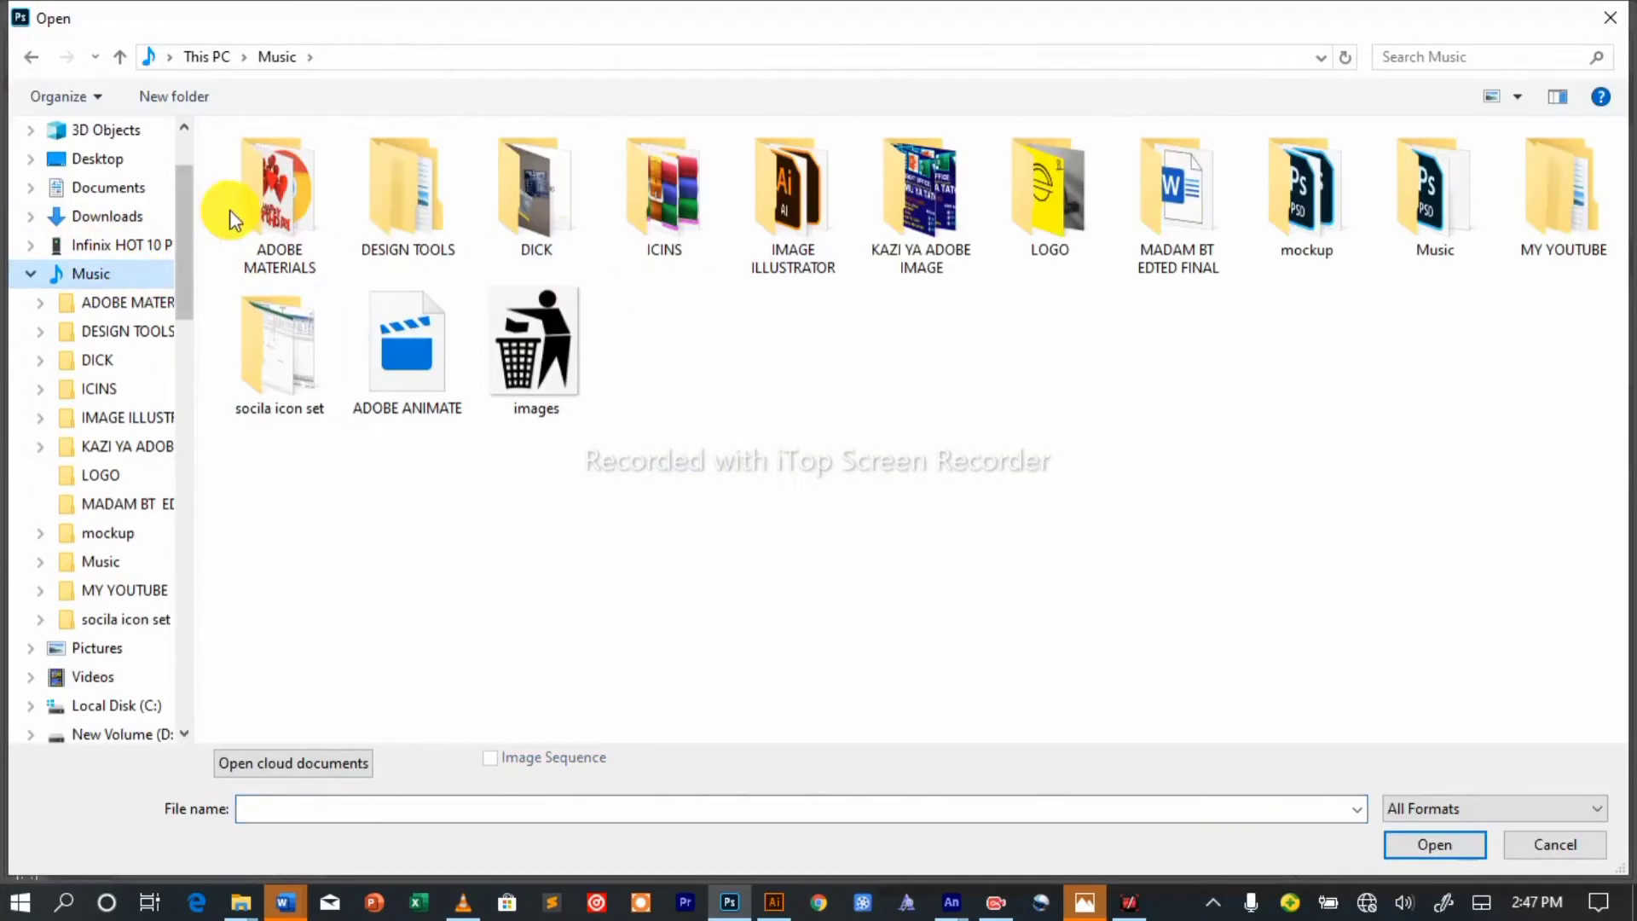
pyautogui.doubleClick(1041, 249)
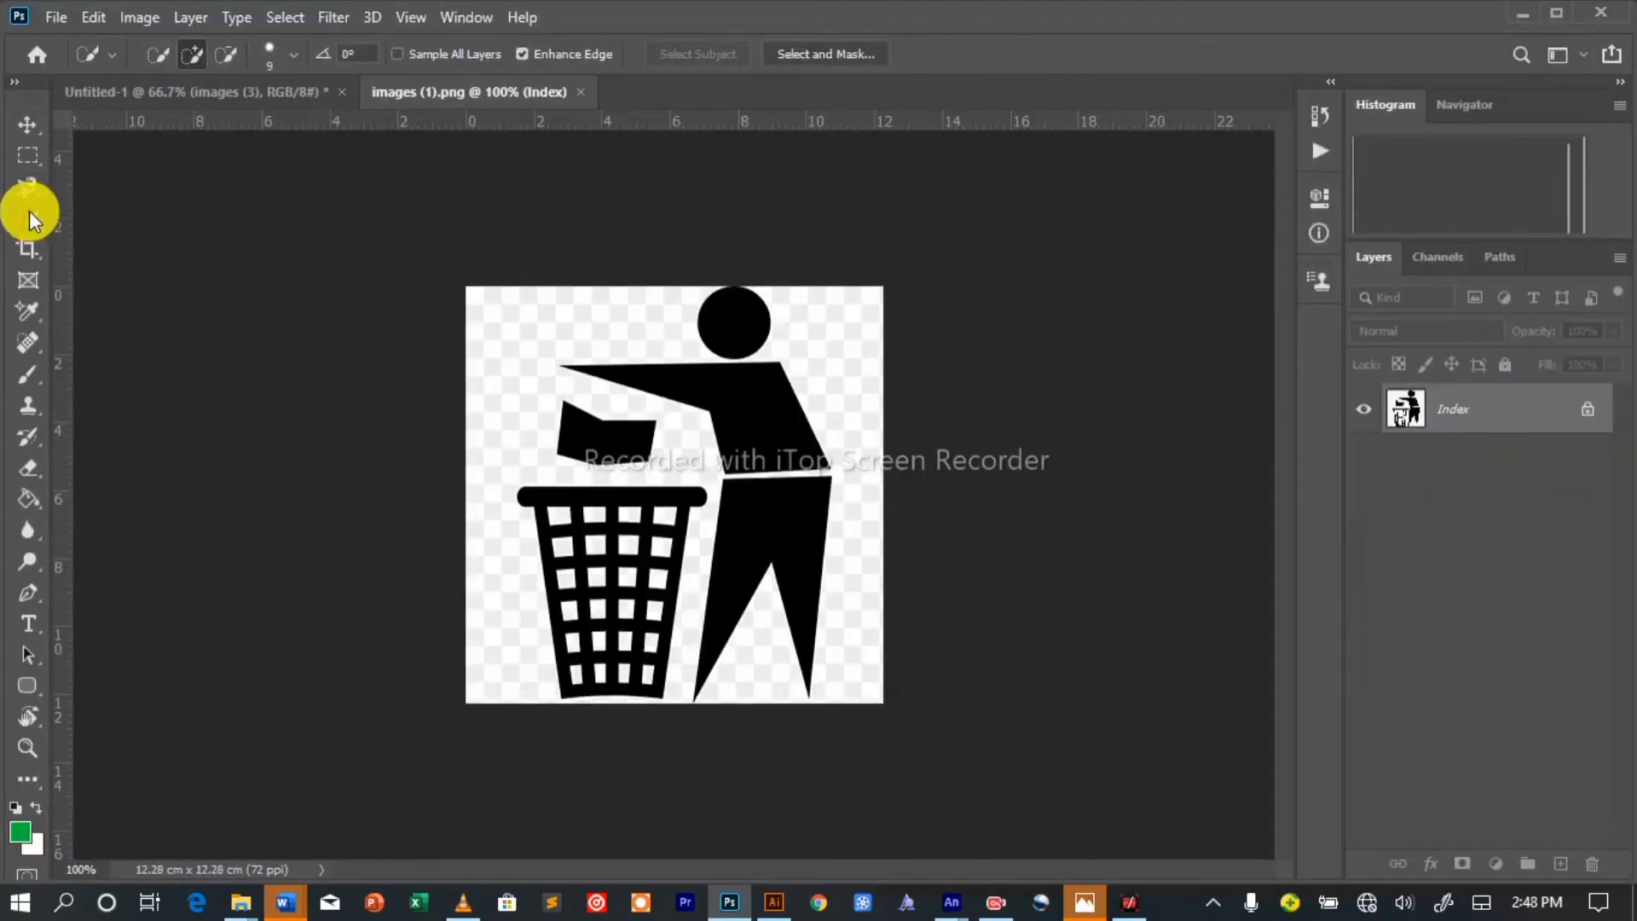
pyautogui.click(712, 347)
pyautogui.click(833, 369)
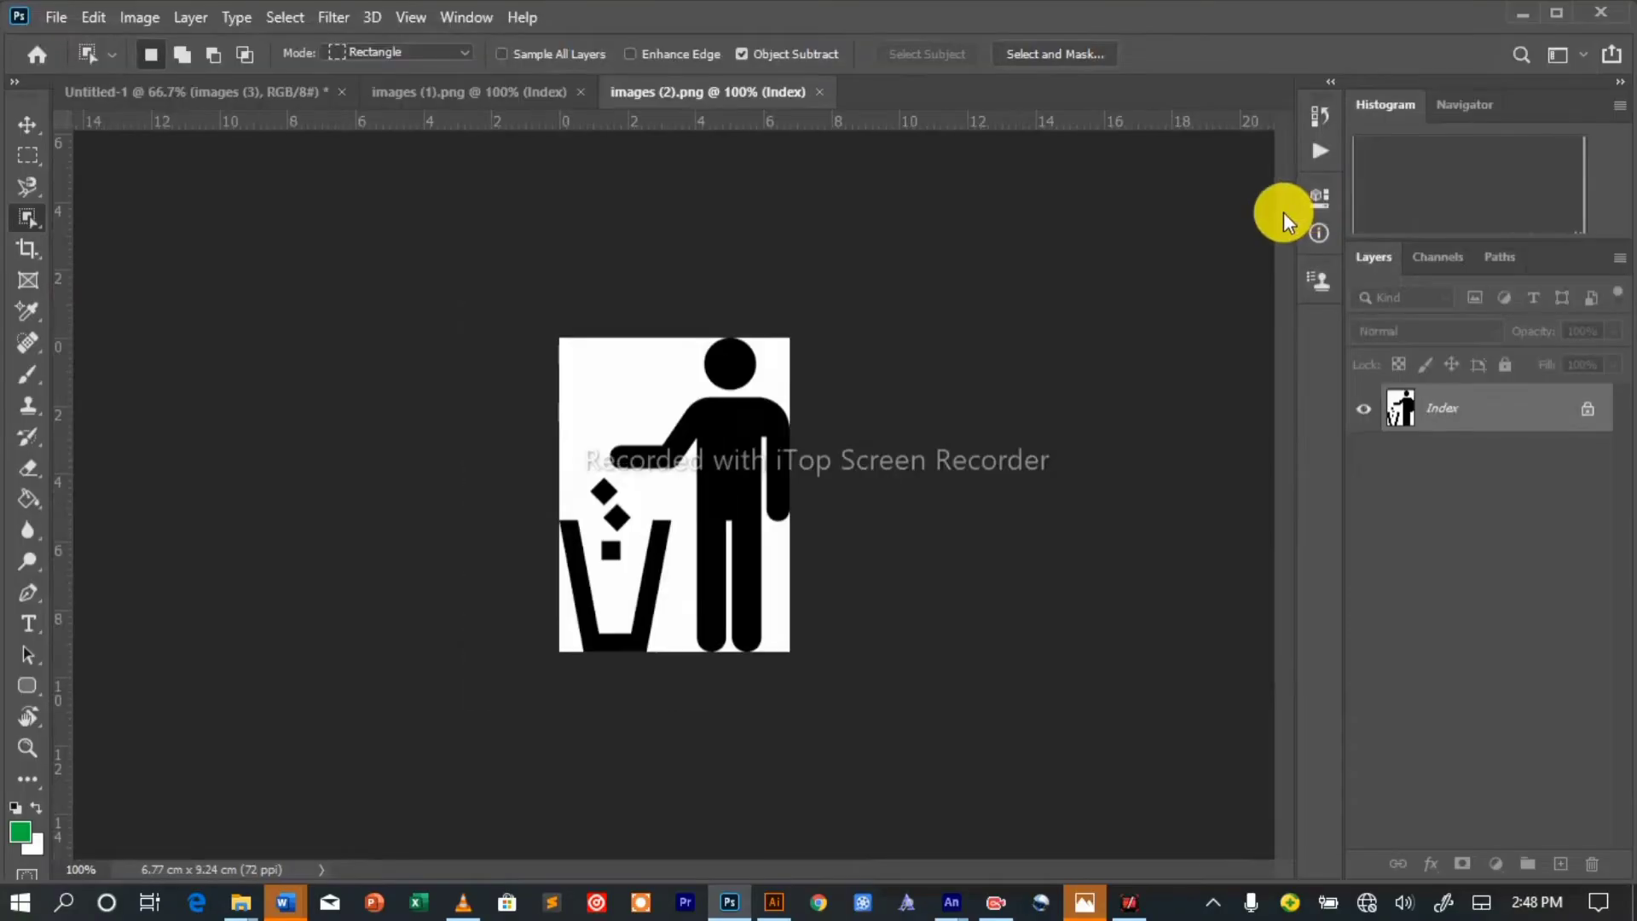
# Choose the Quick Selection tool and open the litter-bin picture "download (2).png".
pyautogui.rightClick(28, 220)
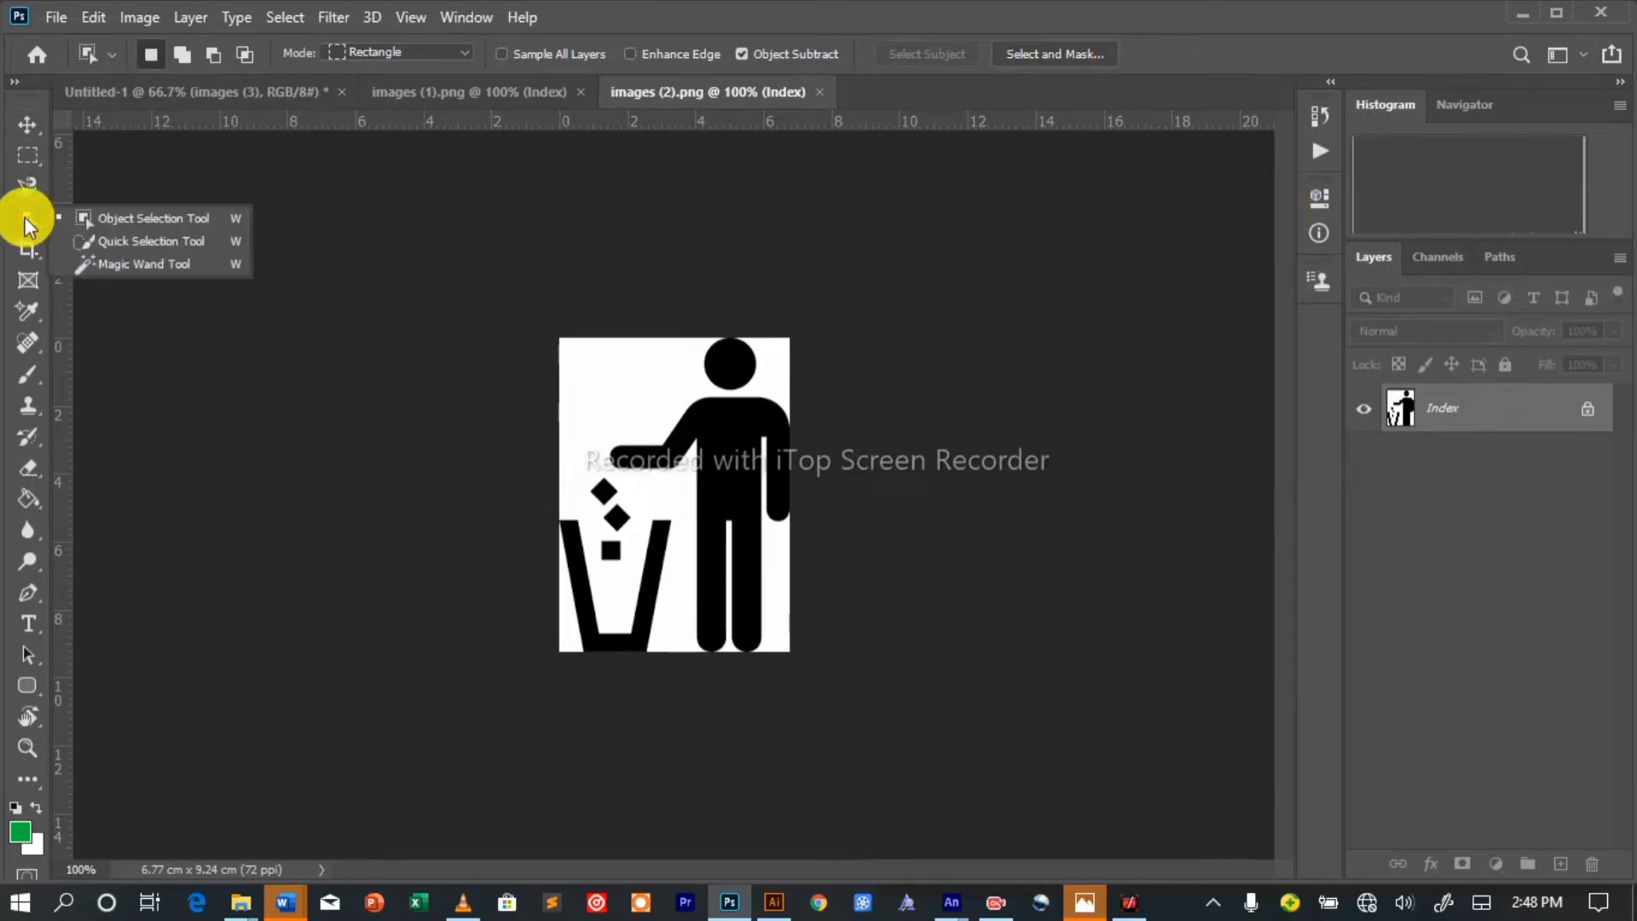
pyautogui.click(145, 241)
pyautogui.click(57, 17)
pyautogui.click(73, 110)
pyautogui.doubleClick(277, 230)
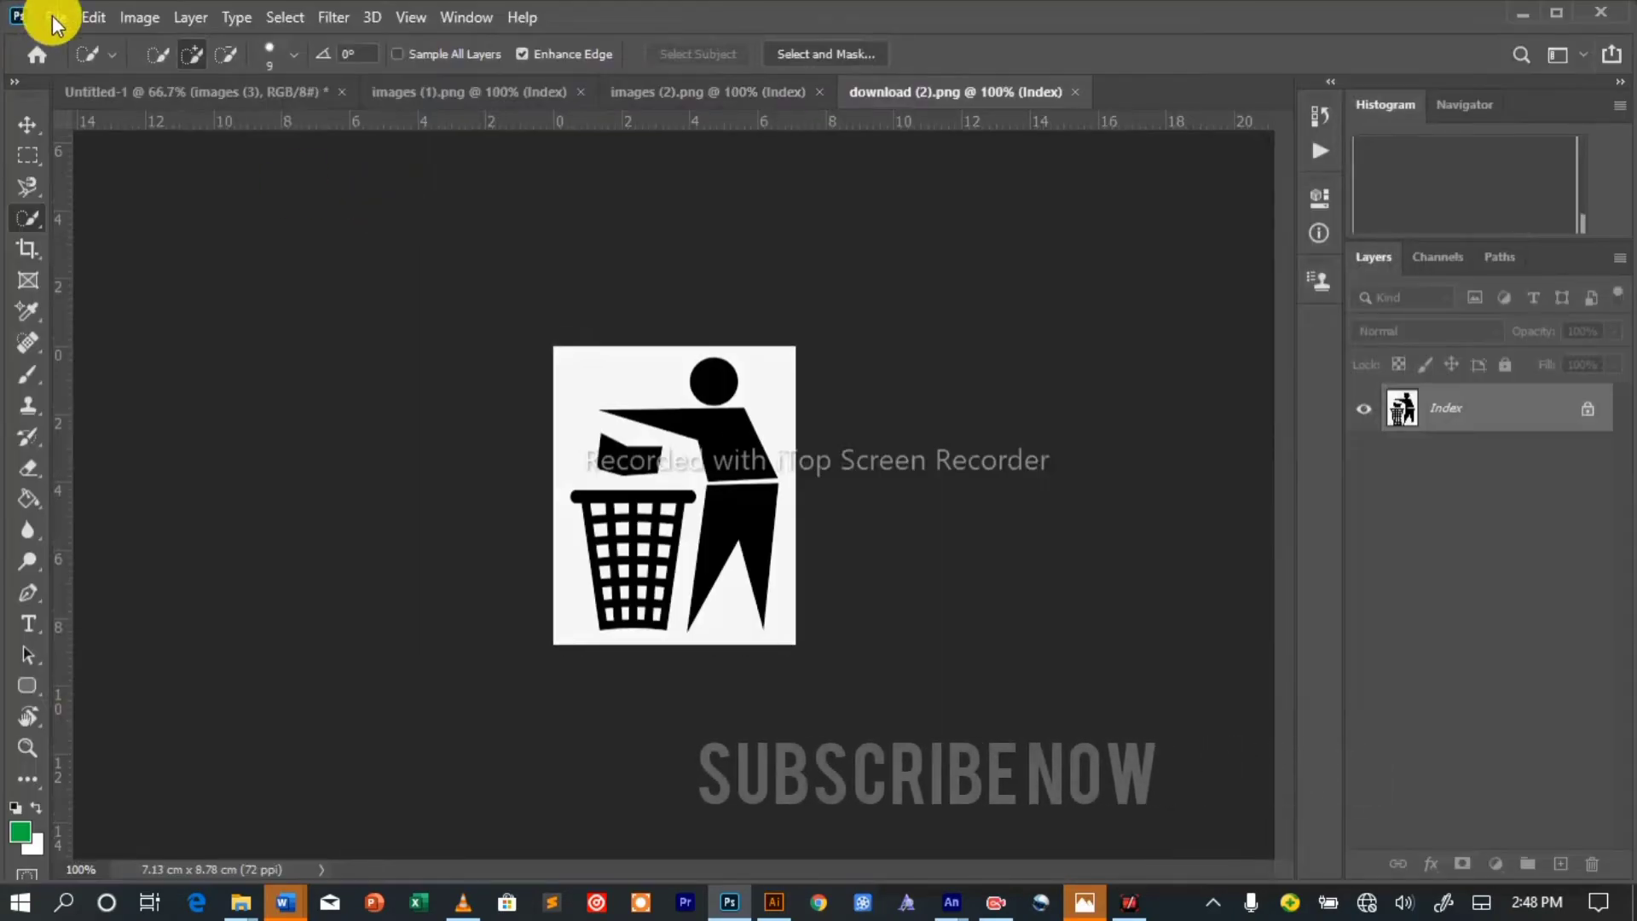
# Open "images (14).jpeg" and mask out its white background using an automatic subject selection.
pyautogui.click(57, 17)
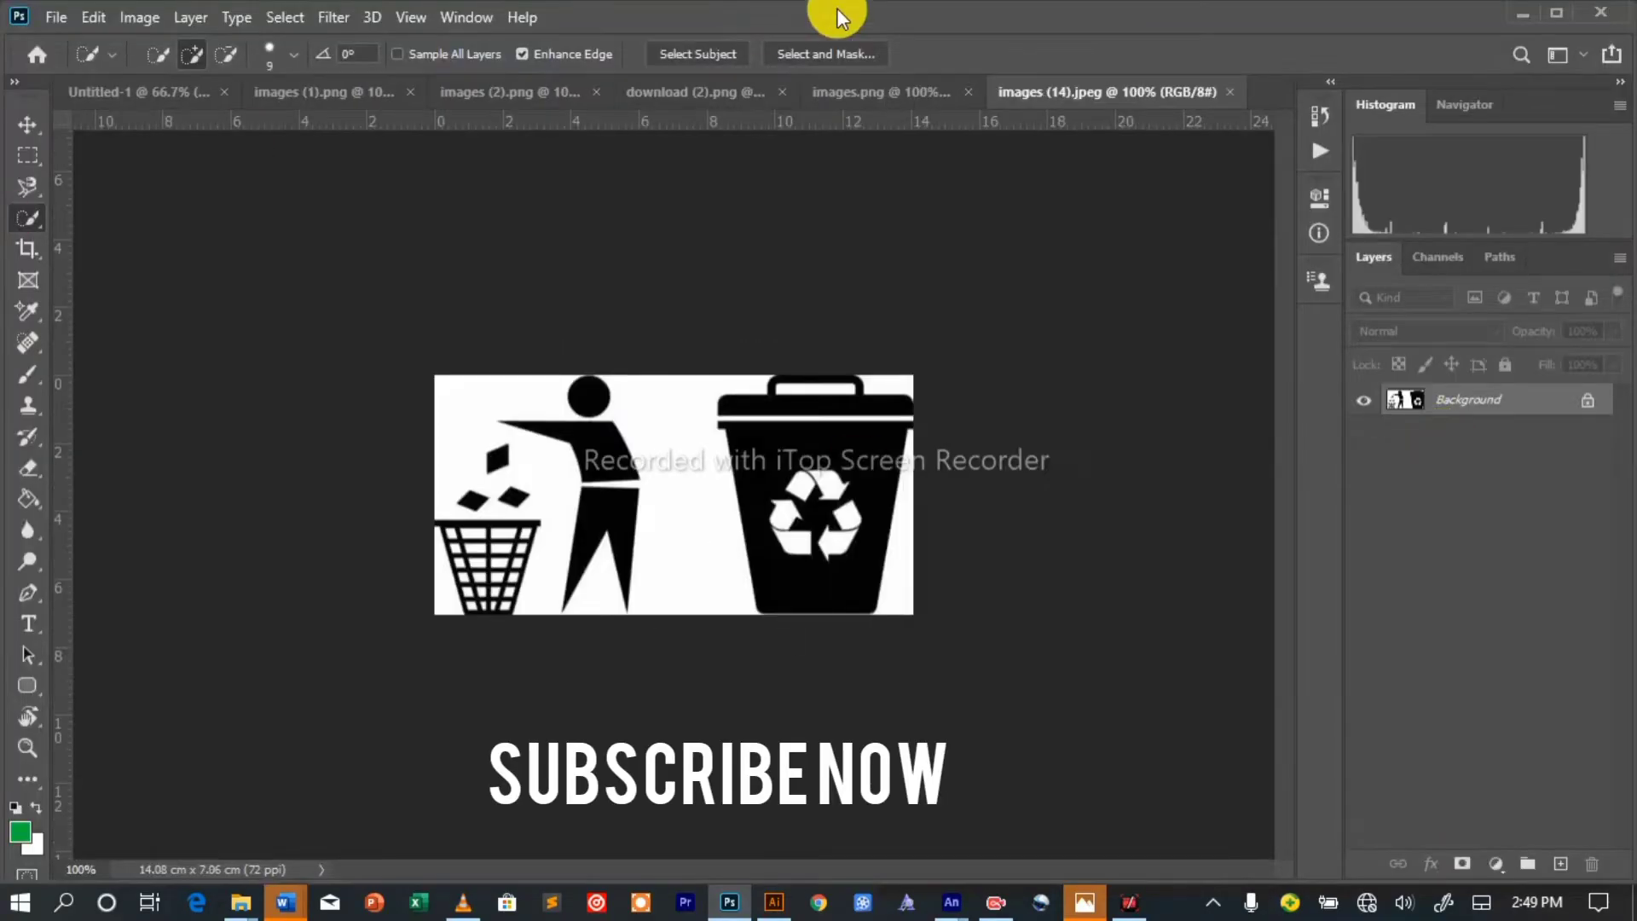
pyautogui.click(687, 54)
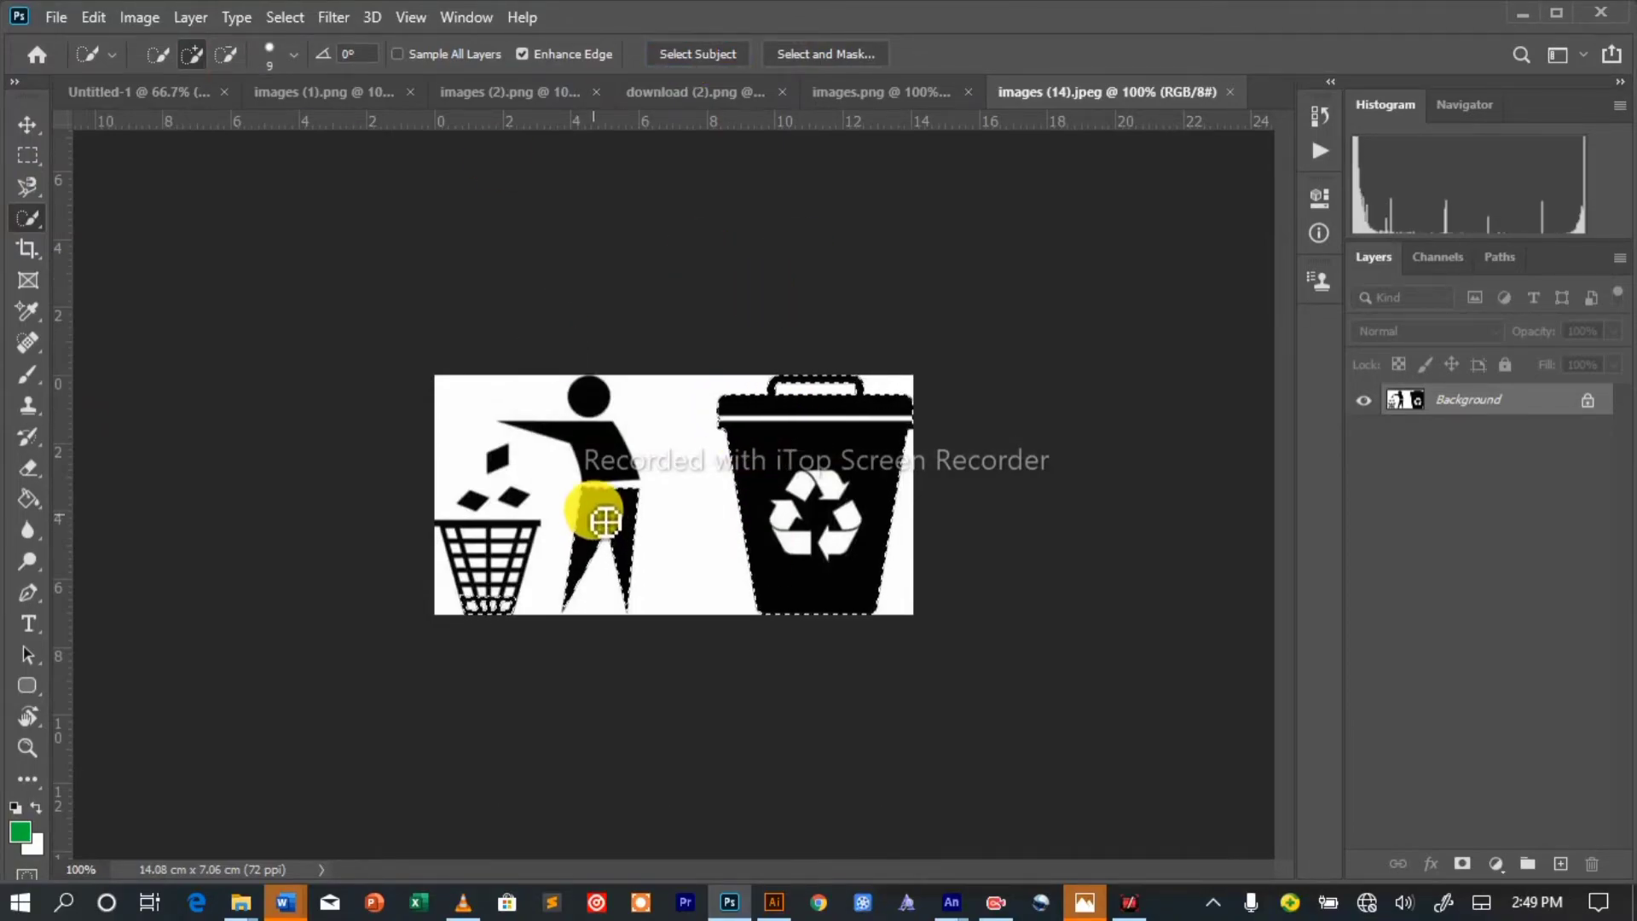
pyautogui.click(1462, 863)
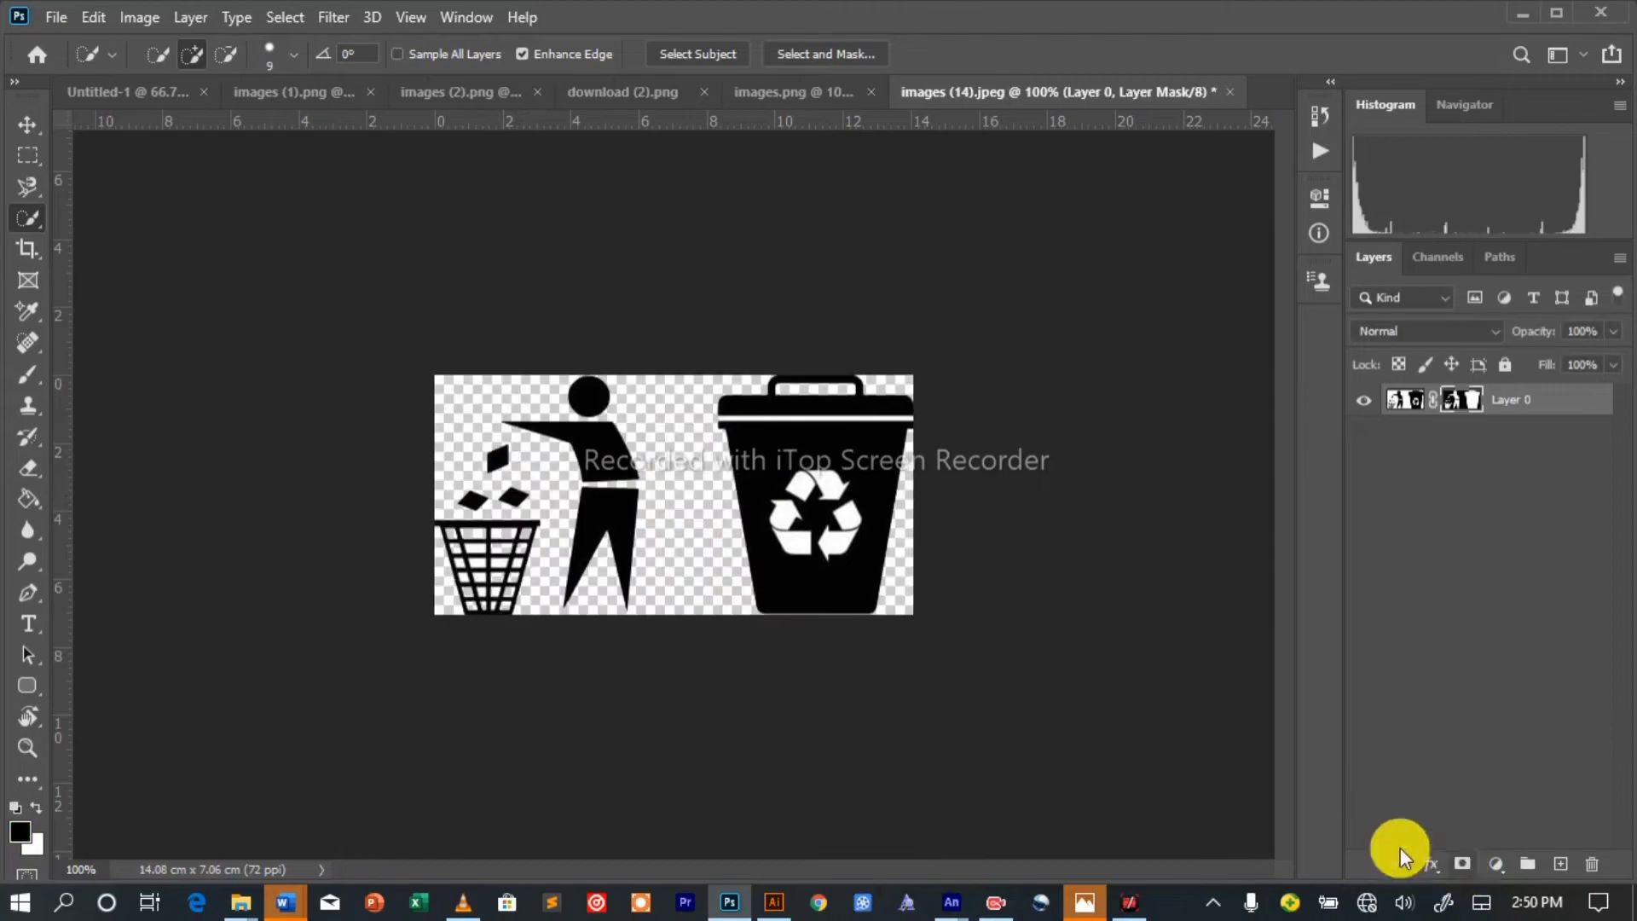
# Export the masked picture of the litter figure and recycling bin.
pyautogui.click(56, 17)
pyautogui.moveTo(332, 370)
pyautogui.click(400, 388)
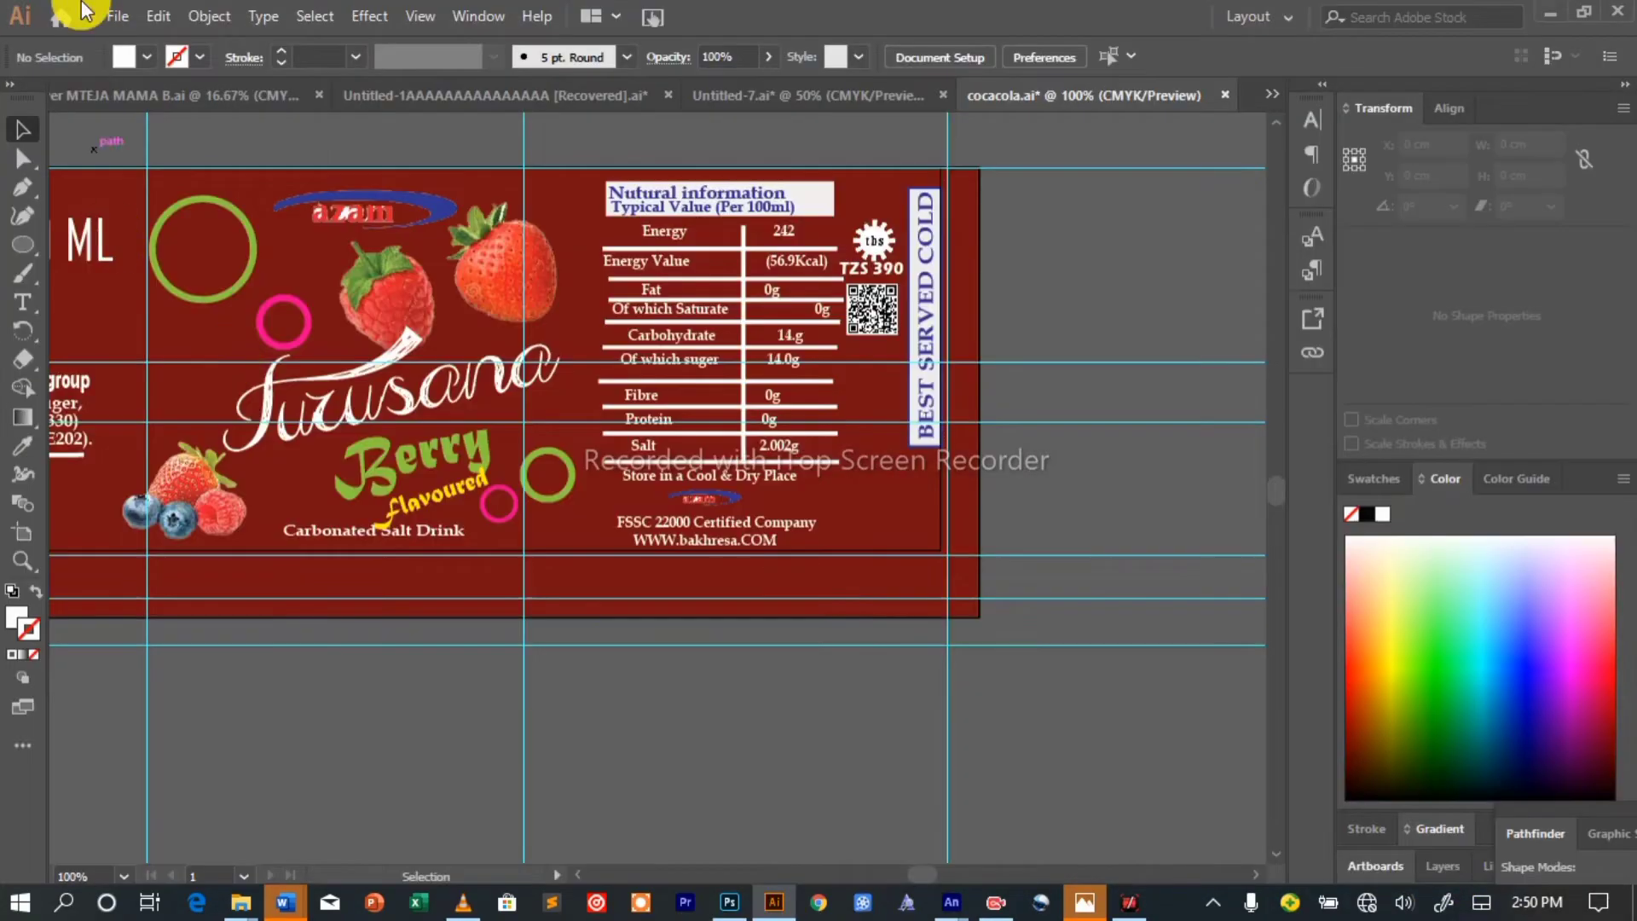
# In Illustrator, search the place dialog for "amw" and place the litter and recycling-bin picture at small size beneath the QR code.
pyautogui.hotkey('ctrl', 'shift', 'p')
pyautogui.click(635, 56)
pyautogui.write('amw')
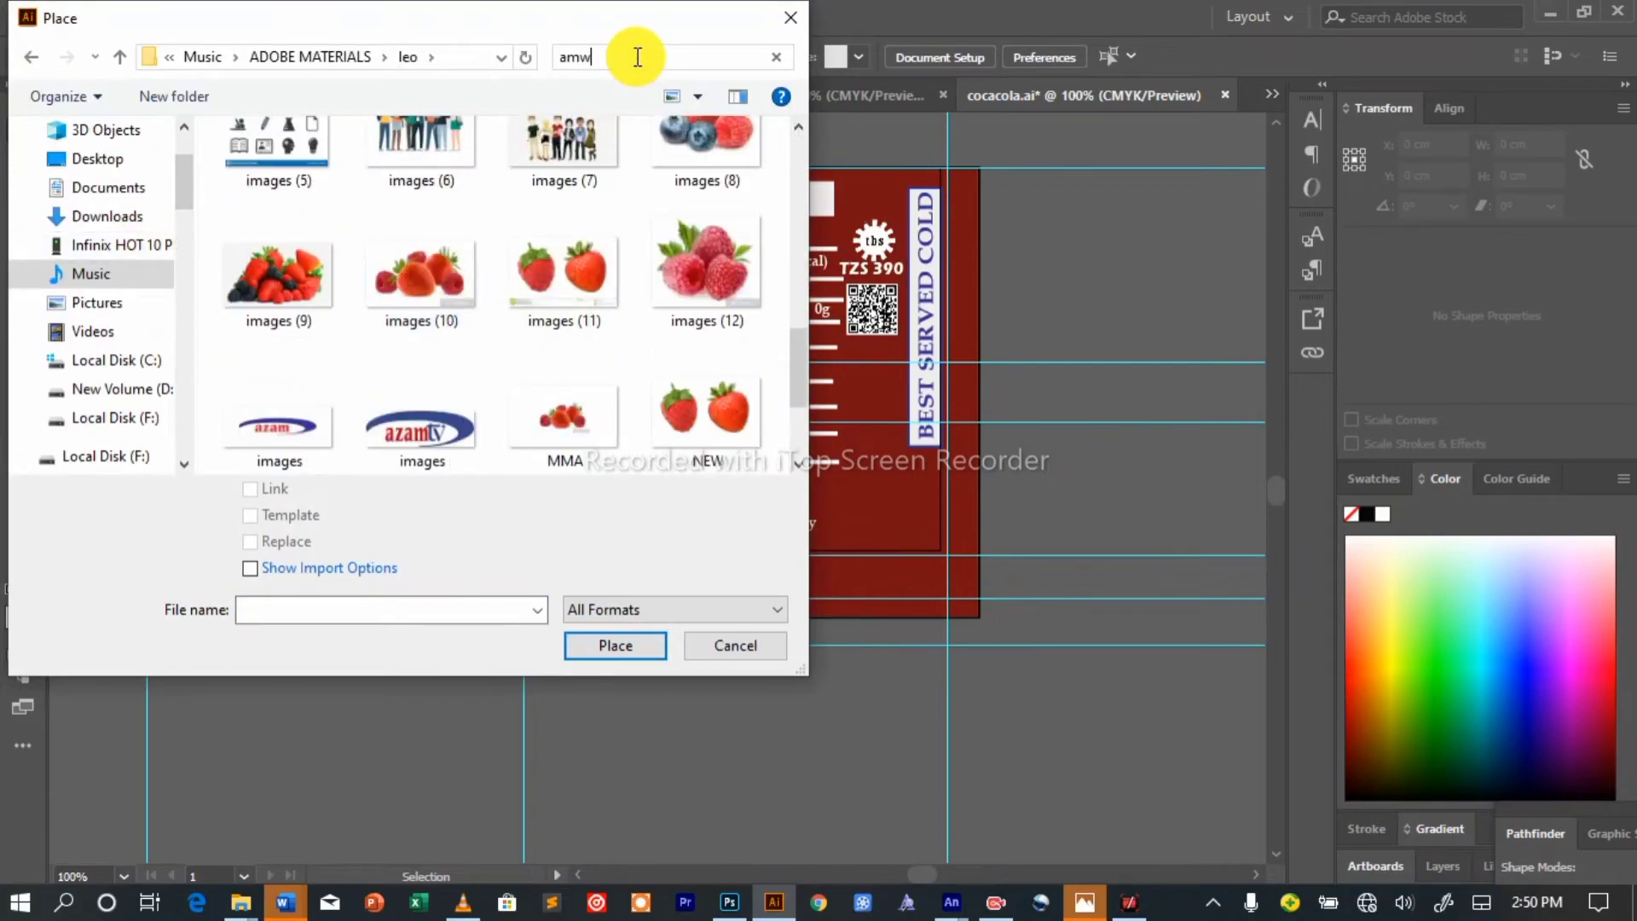
pyautogui.doubleClick(277, 211)
pyautogui.moveTo(384, 544); pyautogui.dragTo(905, 405)
pyautogui.click(1157, 339)
pyautogui.click(849, 376)
pyautogui.click(1040, 396)
# Draw a white rectangle about 1.64 by 2.05 cm over the label's lower right corner.
pyautogui.scroll(1, 1028, 341)
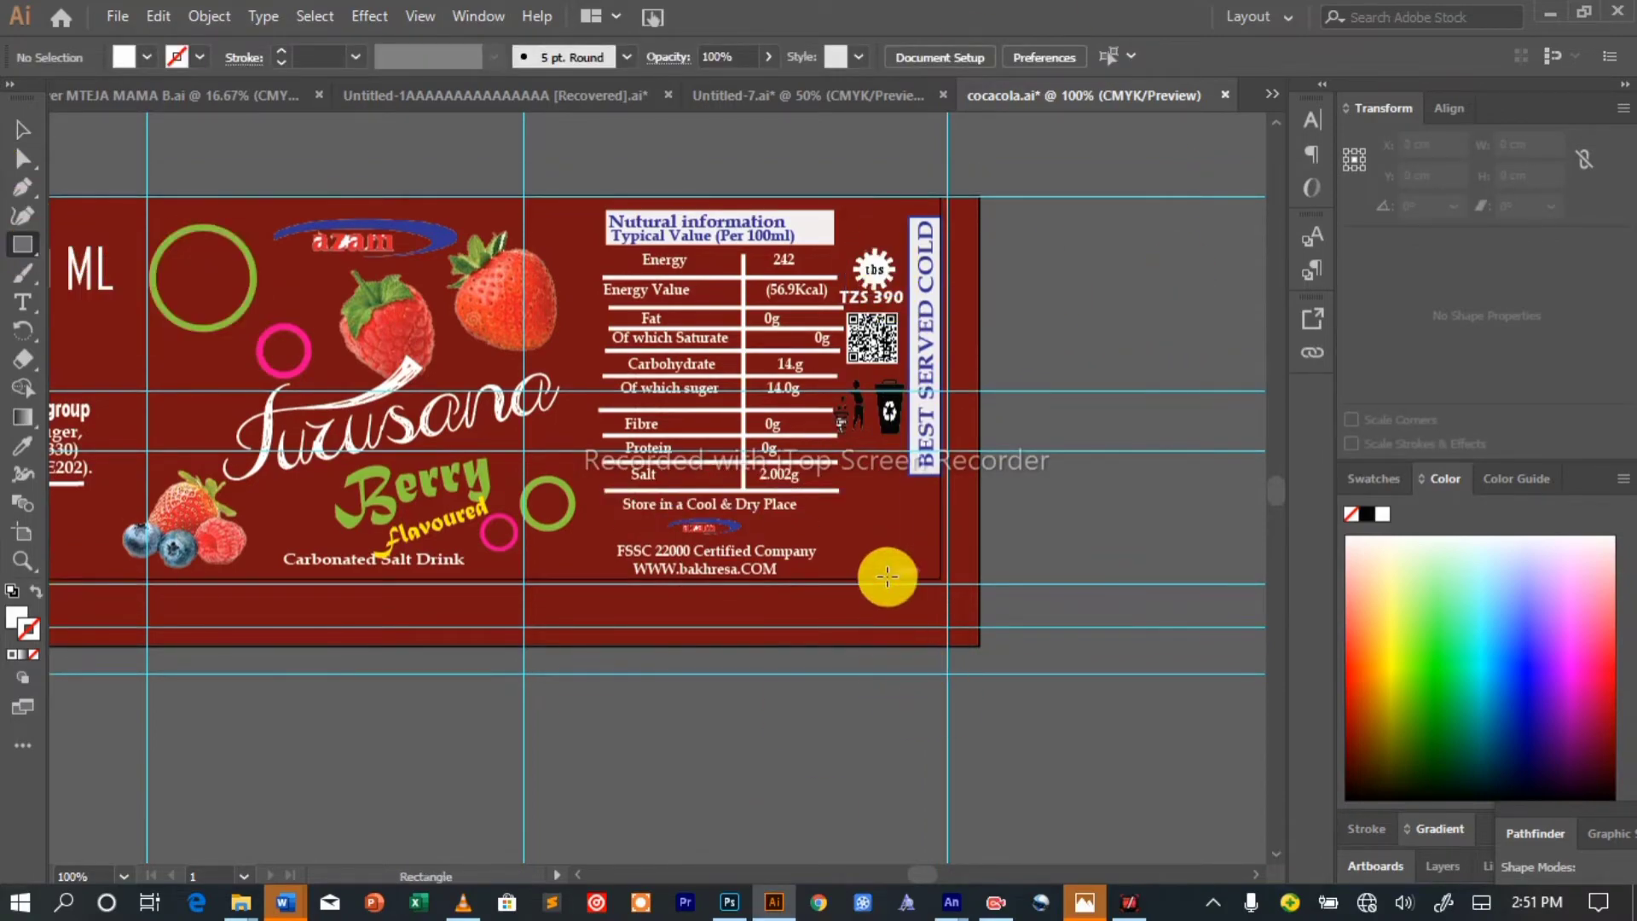
pyautogui.moveTo(876, 514)
pyautogui.mouseDown()
pyautogui.moveTo(877, 603)
pyautogui.moveTo(980, 646)
pyautogui.mouseUp()
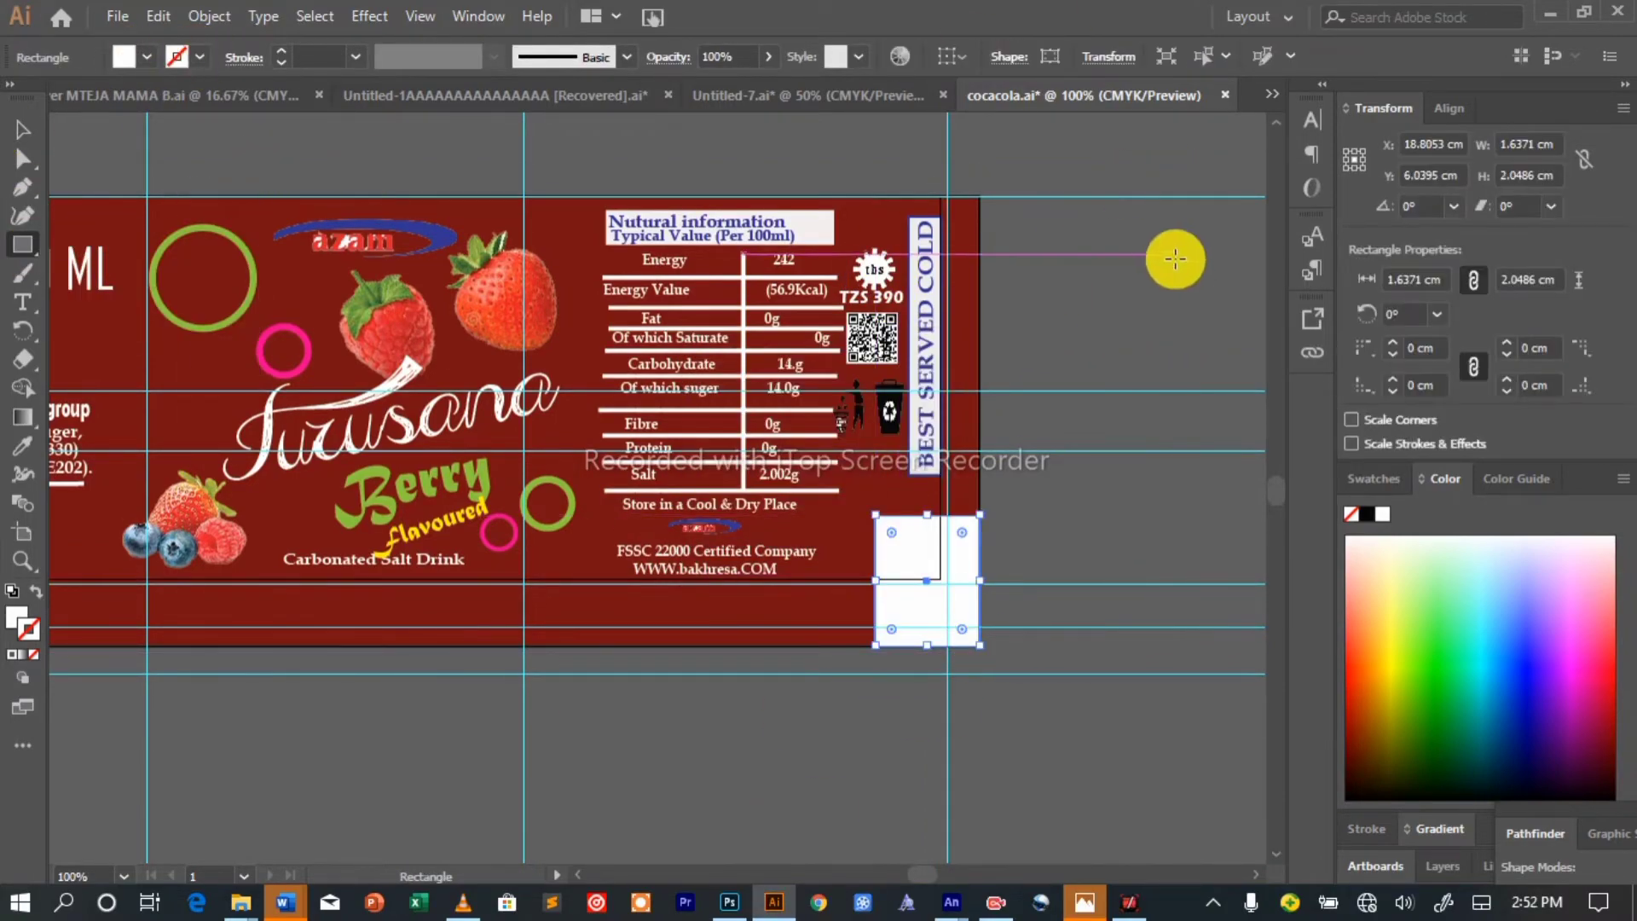
pyautogui.click(21, 128)
pyautogui.click(683, 622)
# Add a white, fully rounded rectangle about 2.07 by 0.88 cm across the label's upper edge, right of the "300 ML" text.
pyautogui.scroll(1, 684, 622)
pyautogui.hscroll(-15, 730, 814)
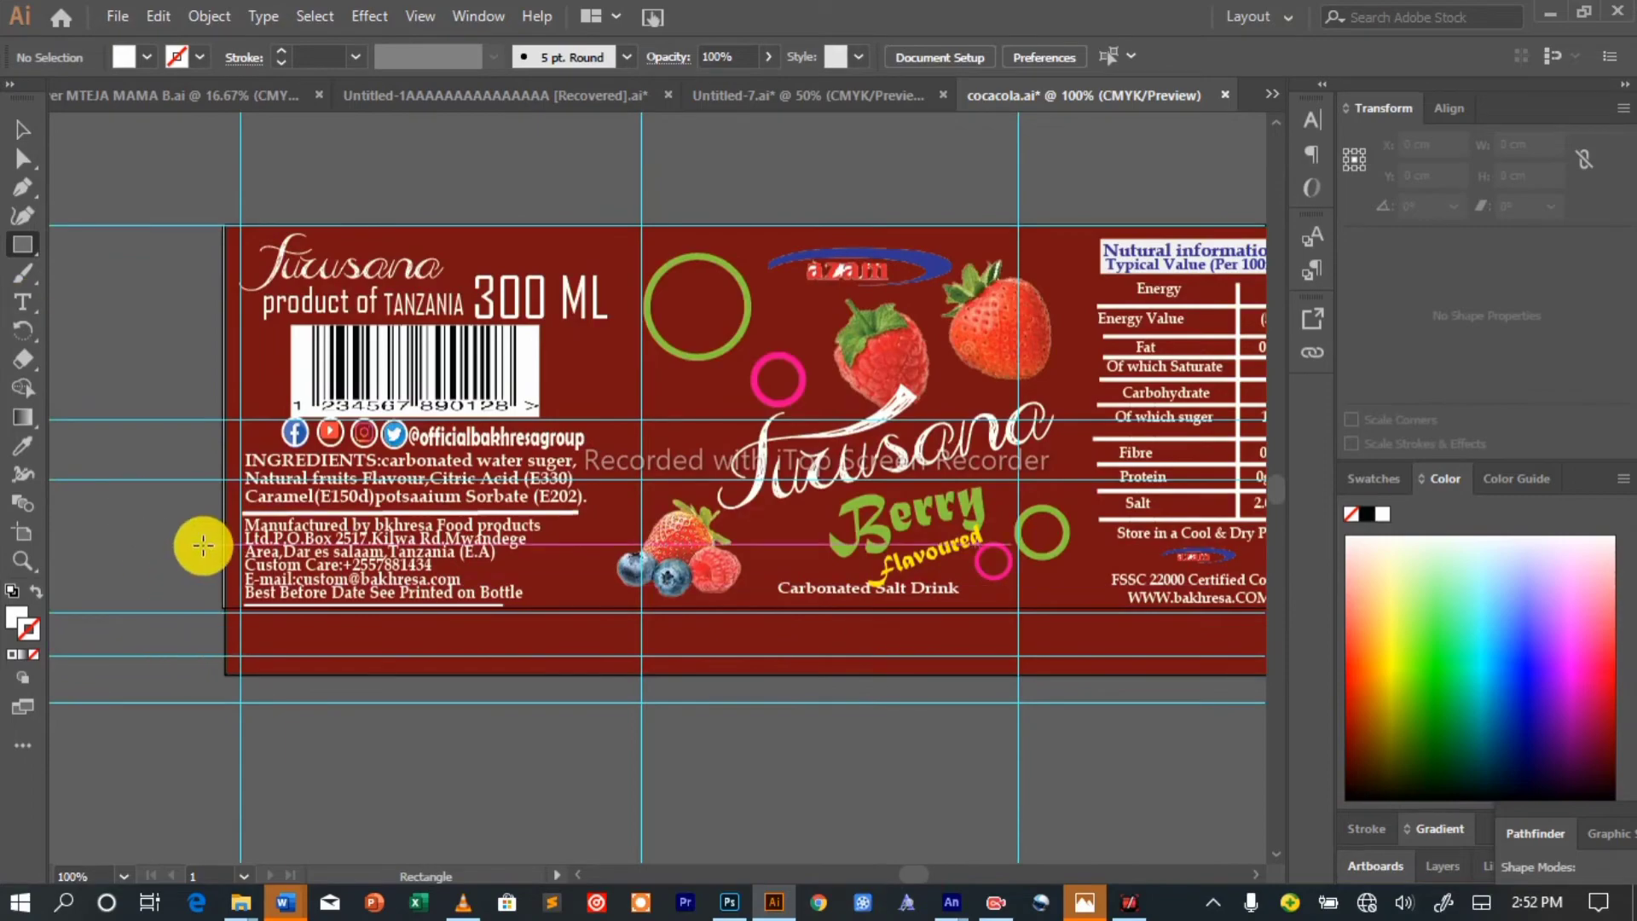
pyautogui.scroll(1, 720, 299)
pyautogui.moveTo(377, 156); pyautogui.dragTo(456, 212)
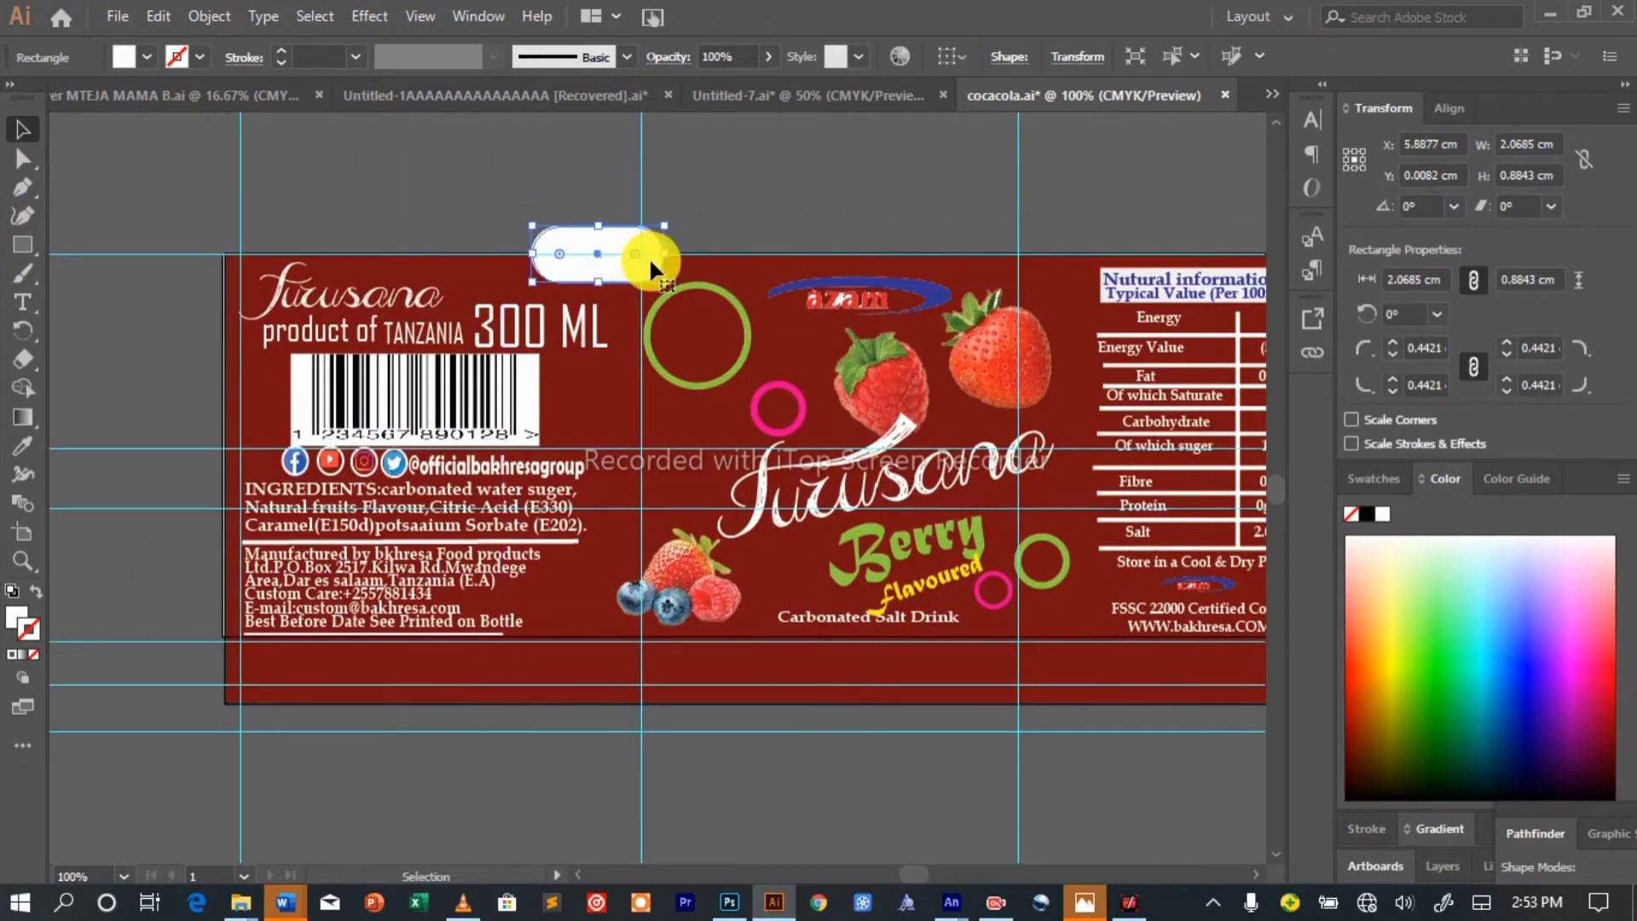
# Make an overlapping pair of the rounded shape, filling the left one orange-red and the right one red.
pyautogui.click(130, 58)
pyautogui.click(185, 99)
pyautogui.click(540, 252)
pyautogui.click(129, 58)
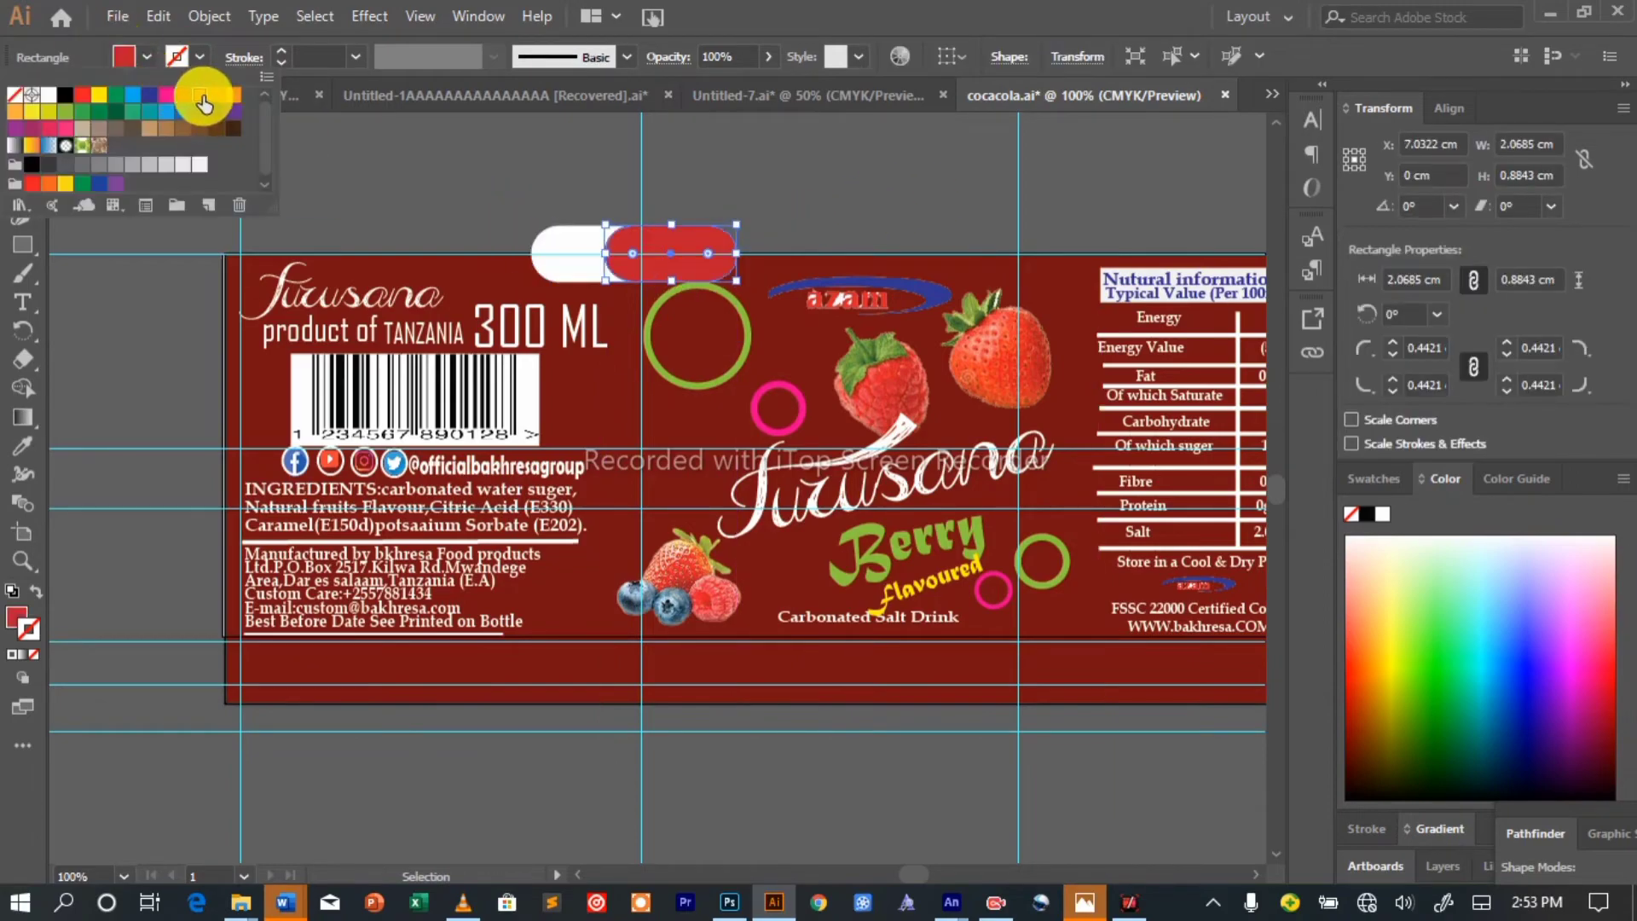
pyautogui.click(202, 100)
pyautogui.click(129, 58)
pyautogui.click(176, 109)
pyautogui.click(562, 253)
pyautogui.click(125, 60)
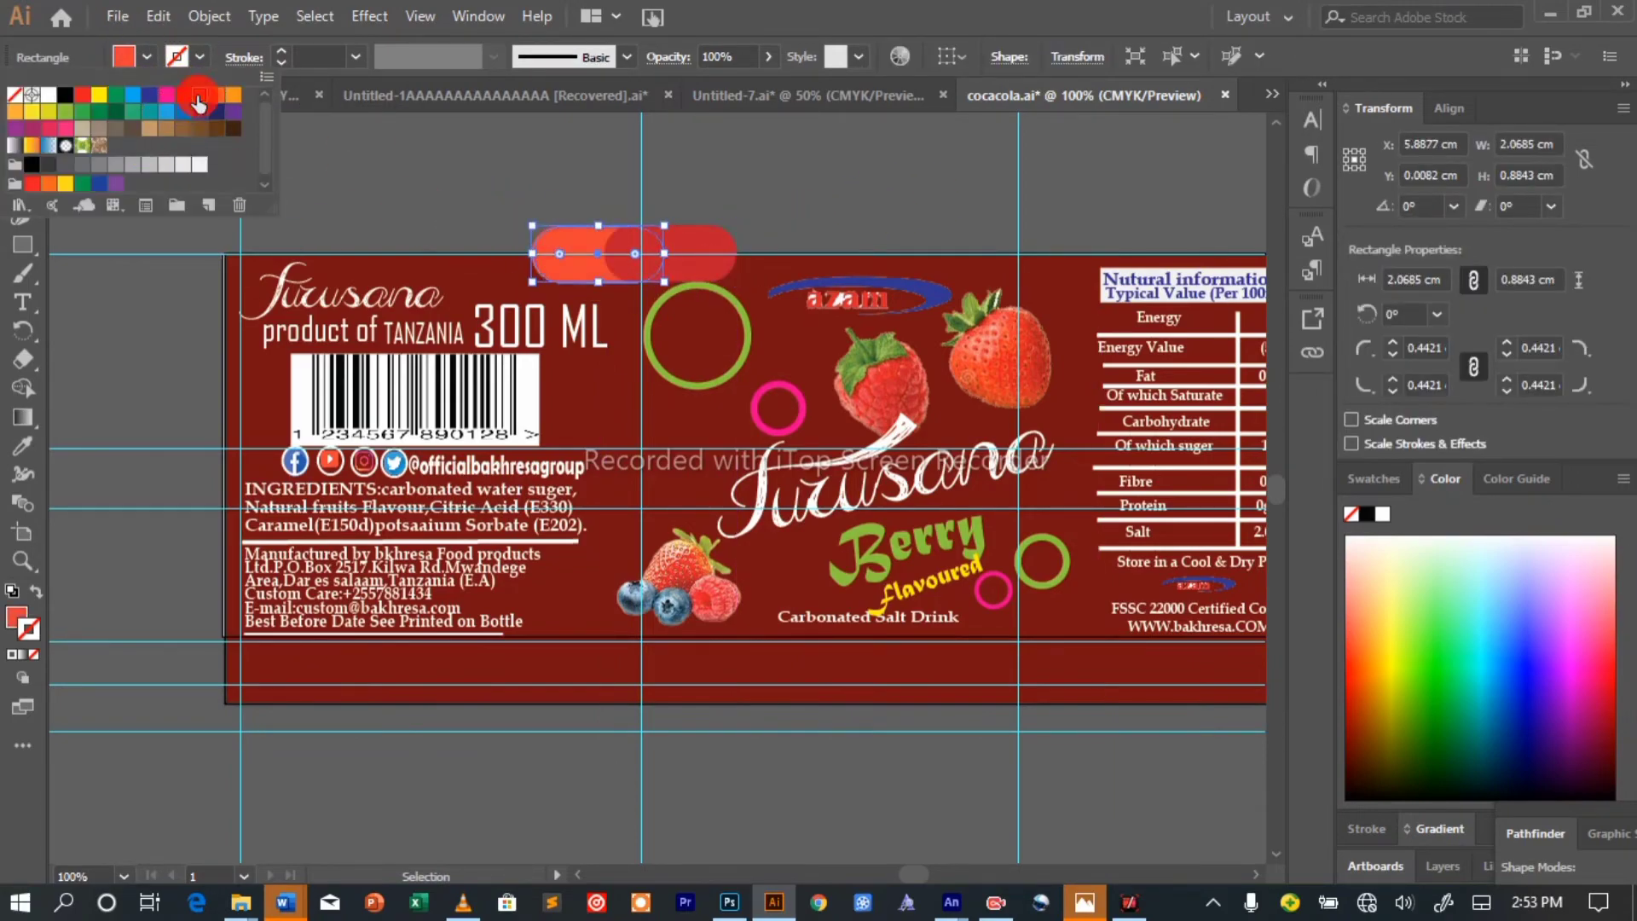
pyautogui.click(477, 184)
# Lock the dark red background shapes of the label.
pyautogui.scroll(-6, 887, 329)
pyautogui.scroll(3, 796, 273)
pyautogui.hotkey('ctrl', '-')
pyautogui.hotkey('ctrl', '-')
pyautogui.scroll(-2, 657, 488)
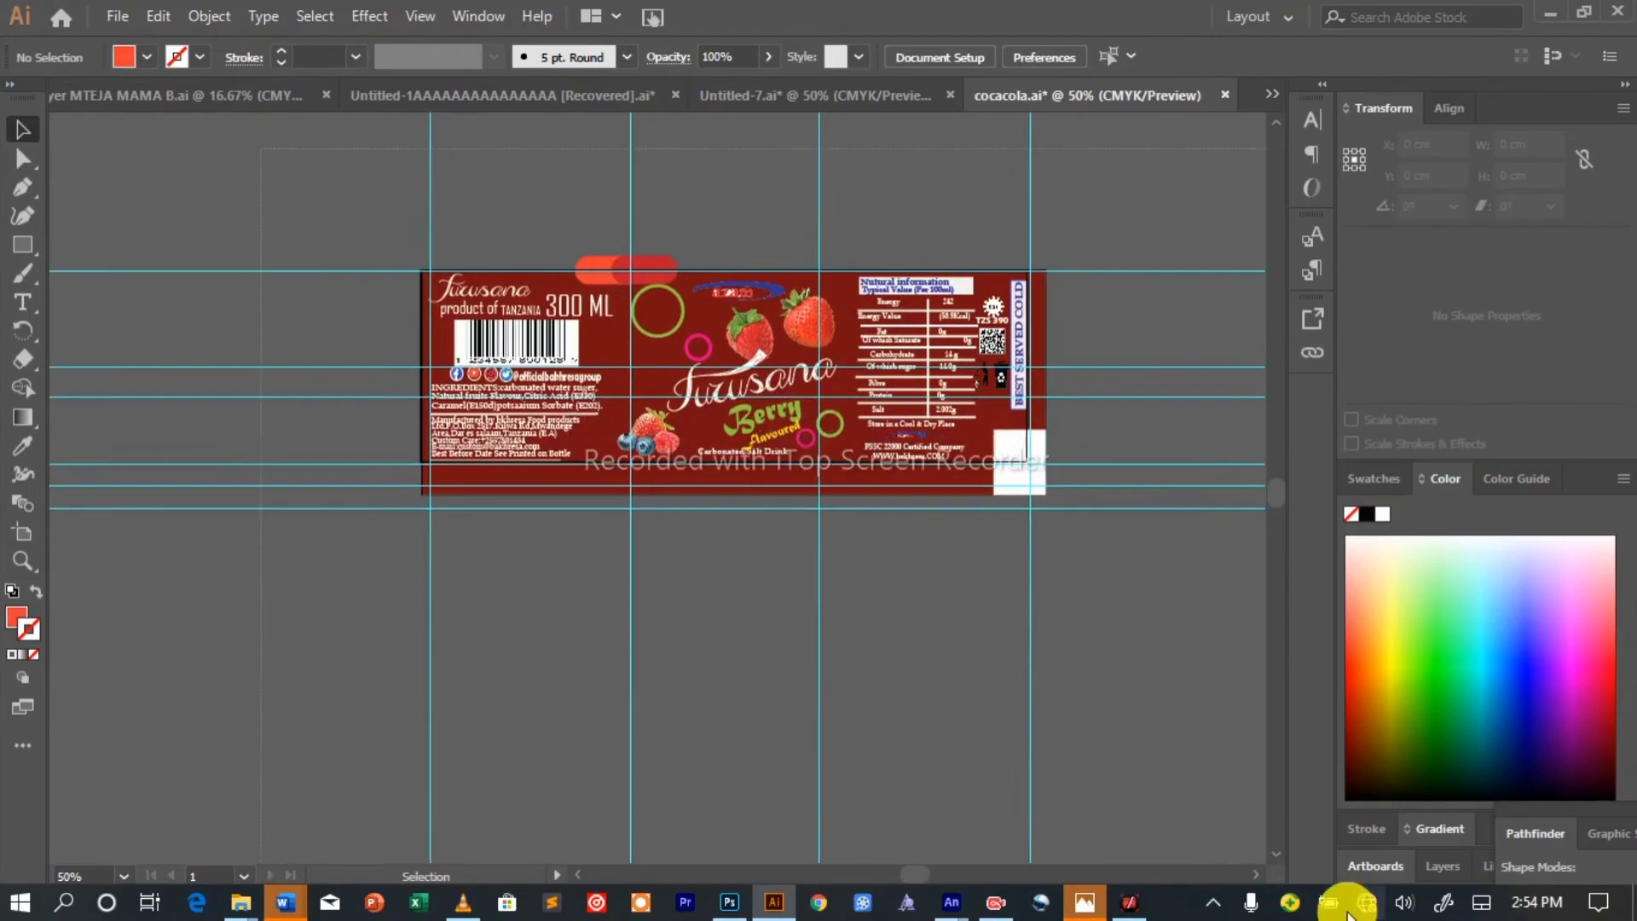
pyautogui.click(920, 478)
pyautogui.click(209, 16)
pyautogui.moveTo(320, 176)
pyautogui.click(641, 176)
pyautogui.click(921, 477)
pyautogui.click(209, 16)
pyautogui.moveTo(511, 176)
pyautogui.click(641, 176)
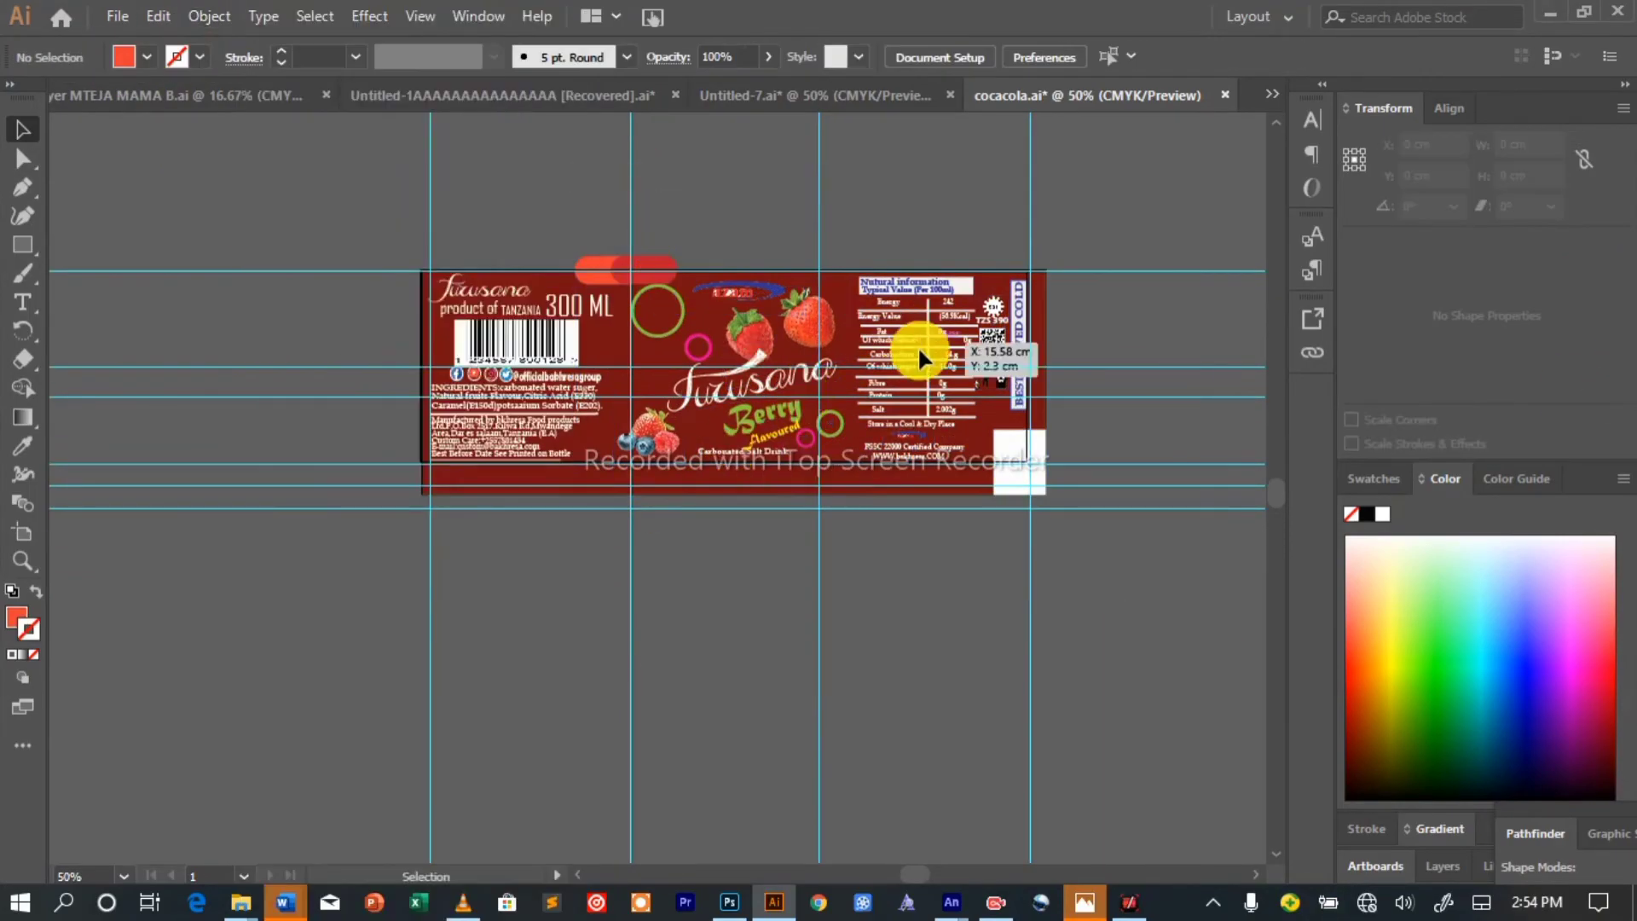
# Examine the overall label layout at different zoom levels.
pyautogui.scroll(1, 919, 351)
pyautogui.hotkey('ctrl', '+')
pyautogui.hotkey('ctrl', '+')
pyautogui.hotkey('ctrl', '-')
pyautogui.hotkey('ctrl', '-')
pyautogui.hotkey('ctrl', '+')
pyautogui.hscroll(-2, 1226, 172)
pyautogui.moveTo(1277, 494); pyautogui.dragTo(1277, 498)
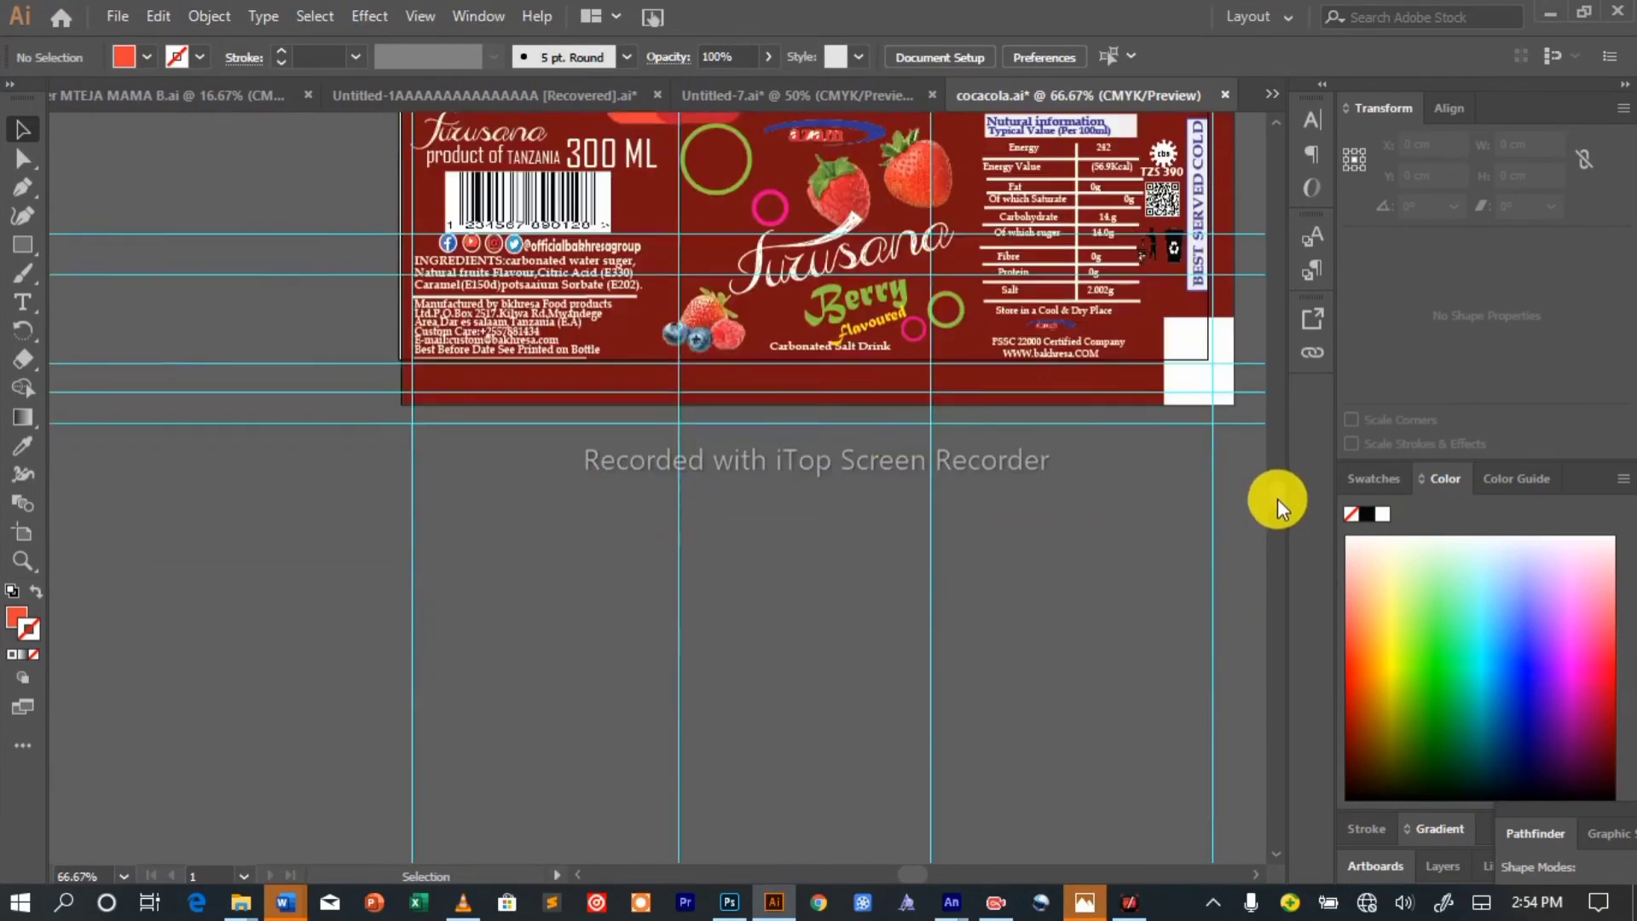
pyautogui.scroll(1, 1277, 498)
# Export Artboard 1 for screens as a 1x PNG into the IMAGE ILLUSTRATOR "New folder" 1x folder.
pyautogui.click(117, 16)
pyautogui.click(545, 442)
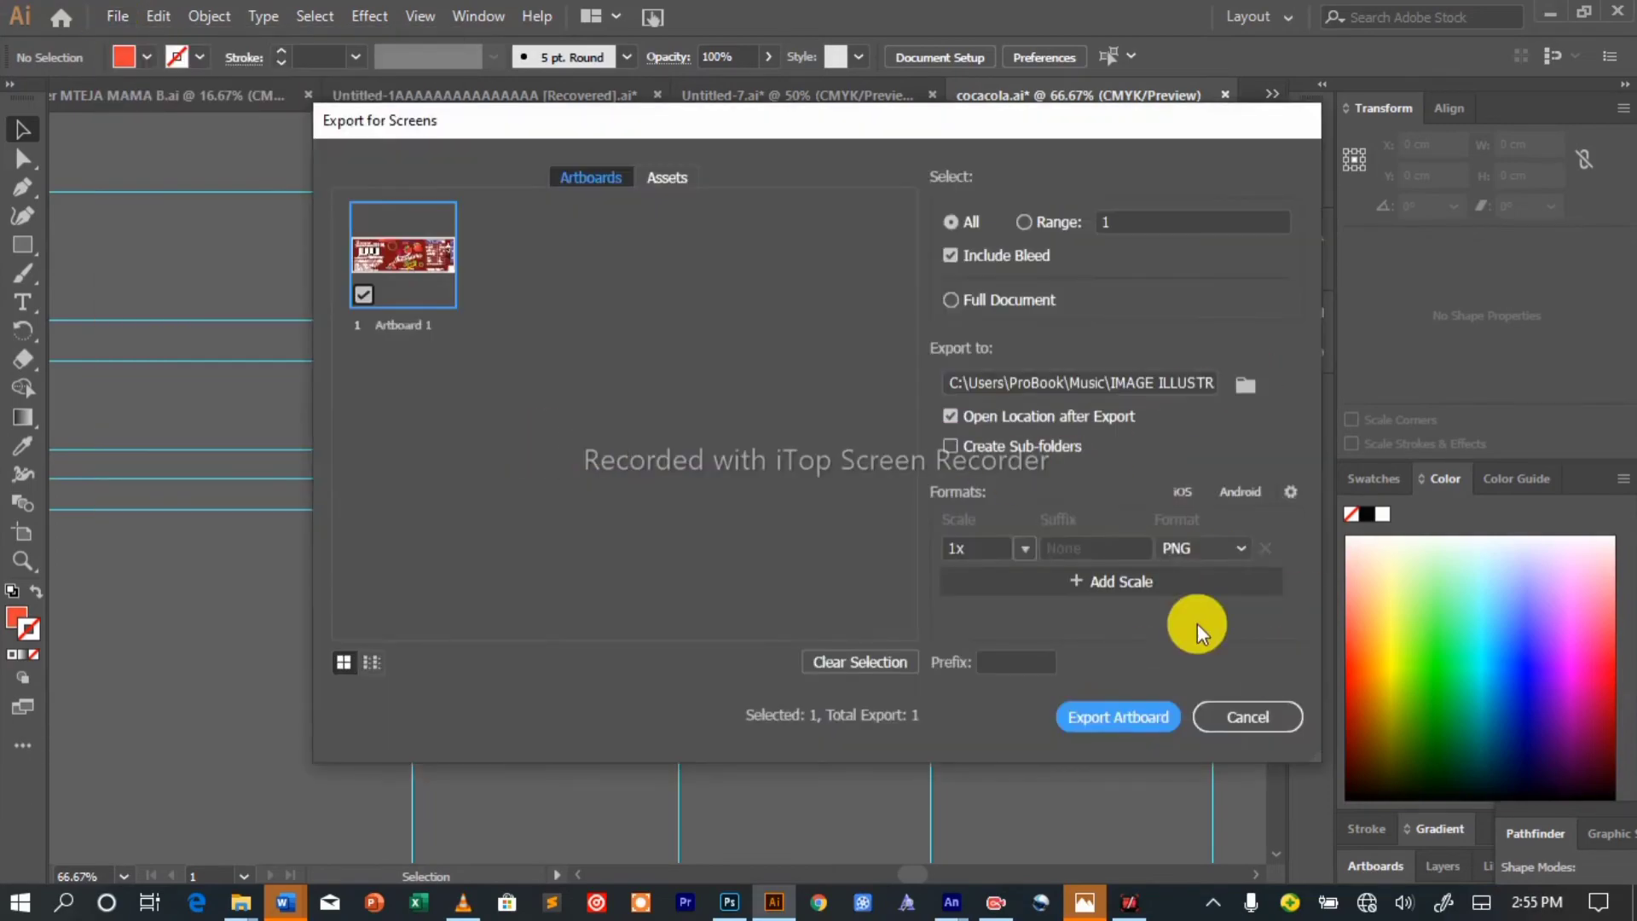
pyautogui.click(1290, 492)
pyautogui.click(1156, 655)
pyautogui.click(1245, 384)
pyautogui.doubleClick(603, 368)
pyautogui.doubleClick(604, 368)
pyautogui.click(918, 672)
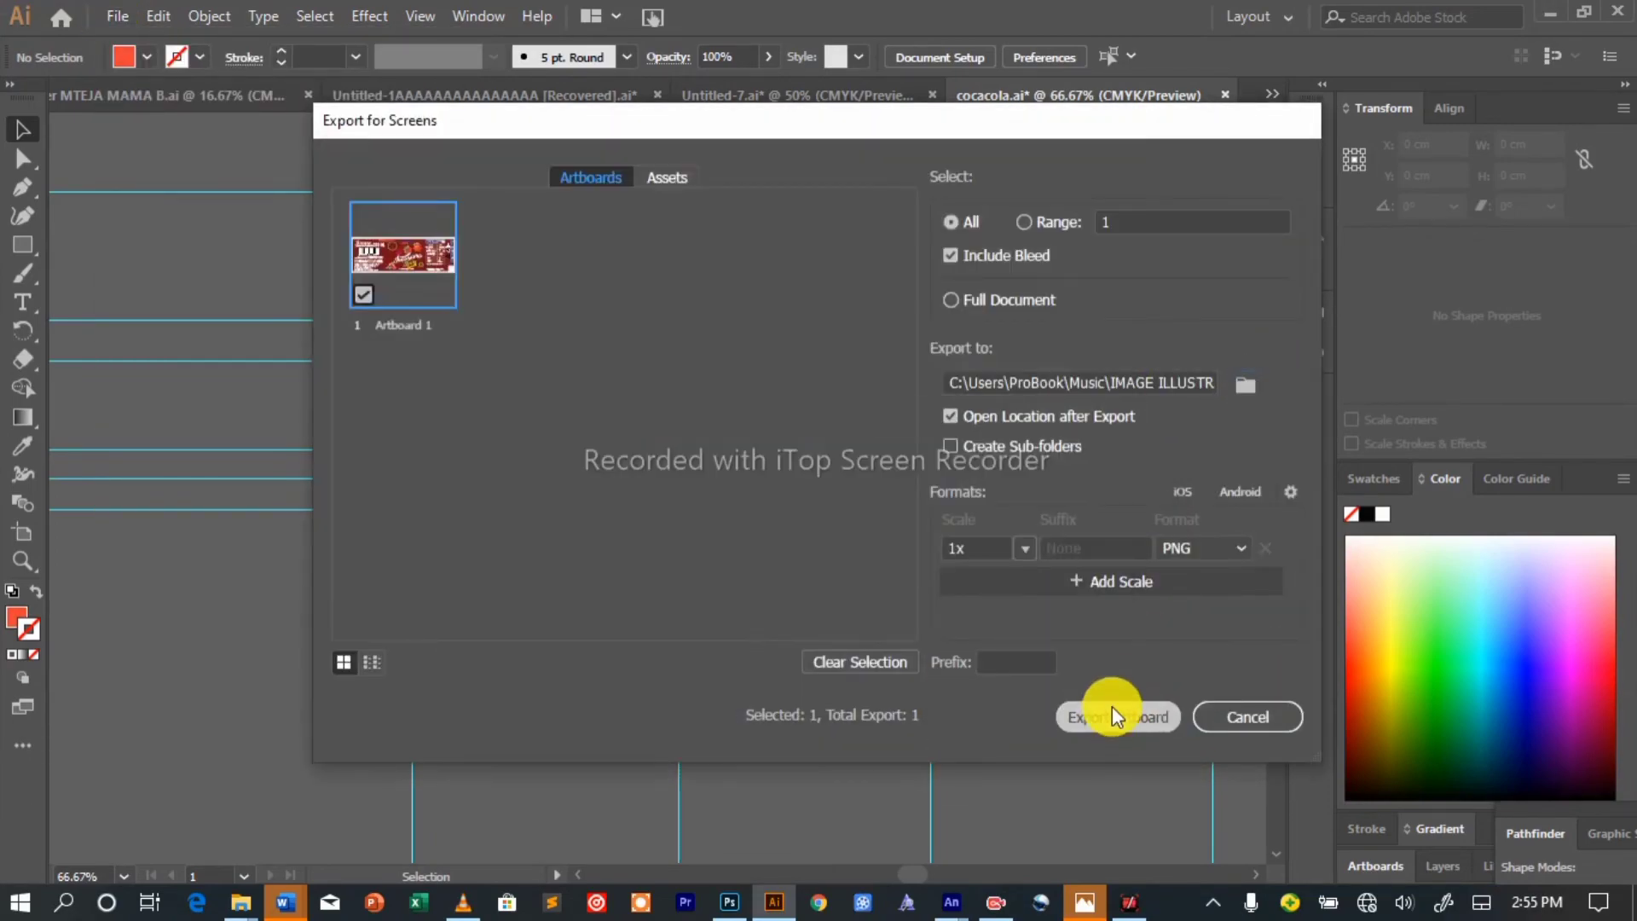
pyautogui.click(1112, 714)
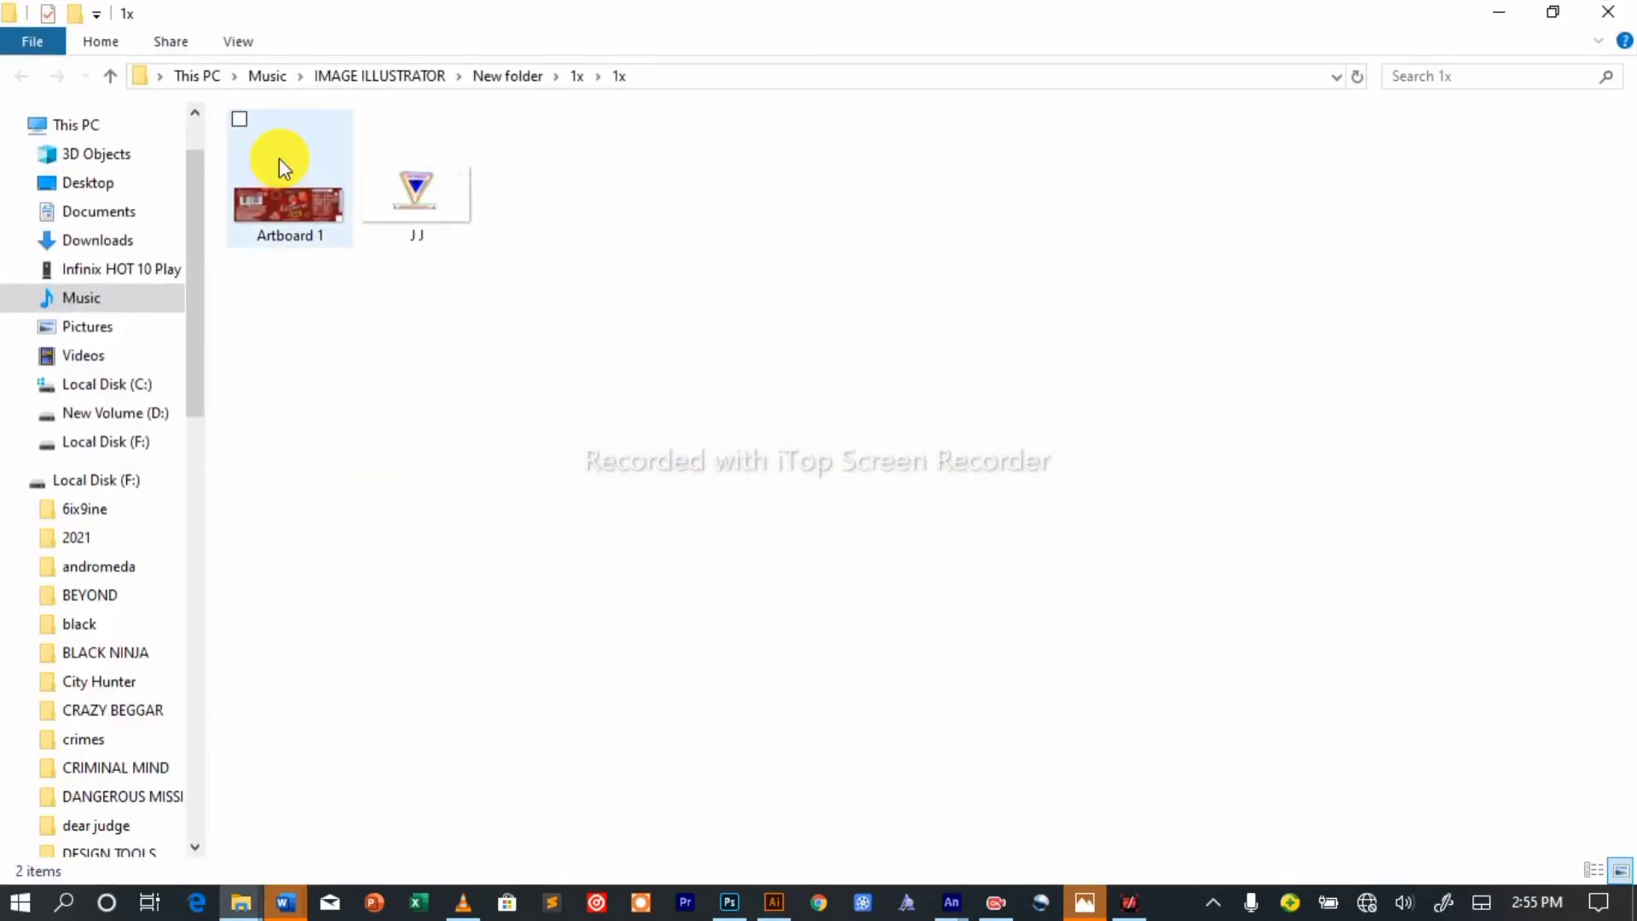
# View the exported "Artboard 1" image and the picture after it.
pyautogui.doubleClick(278, 157)
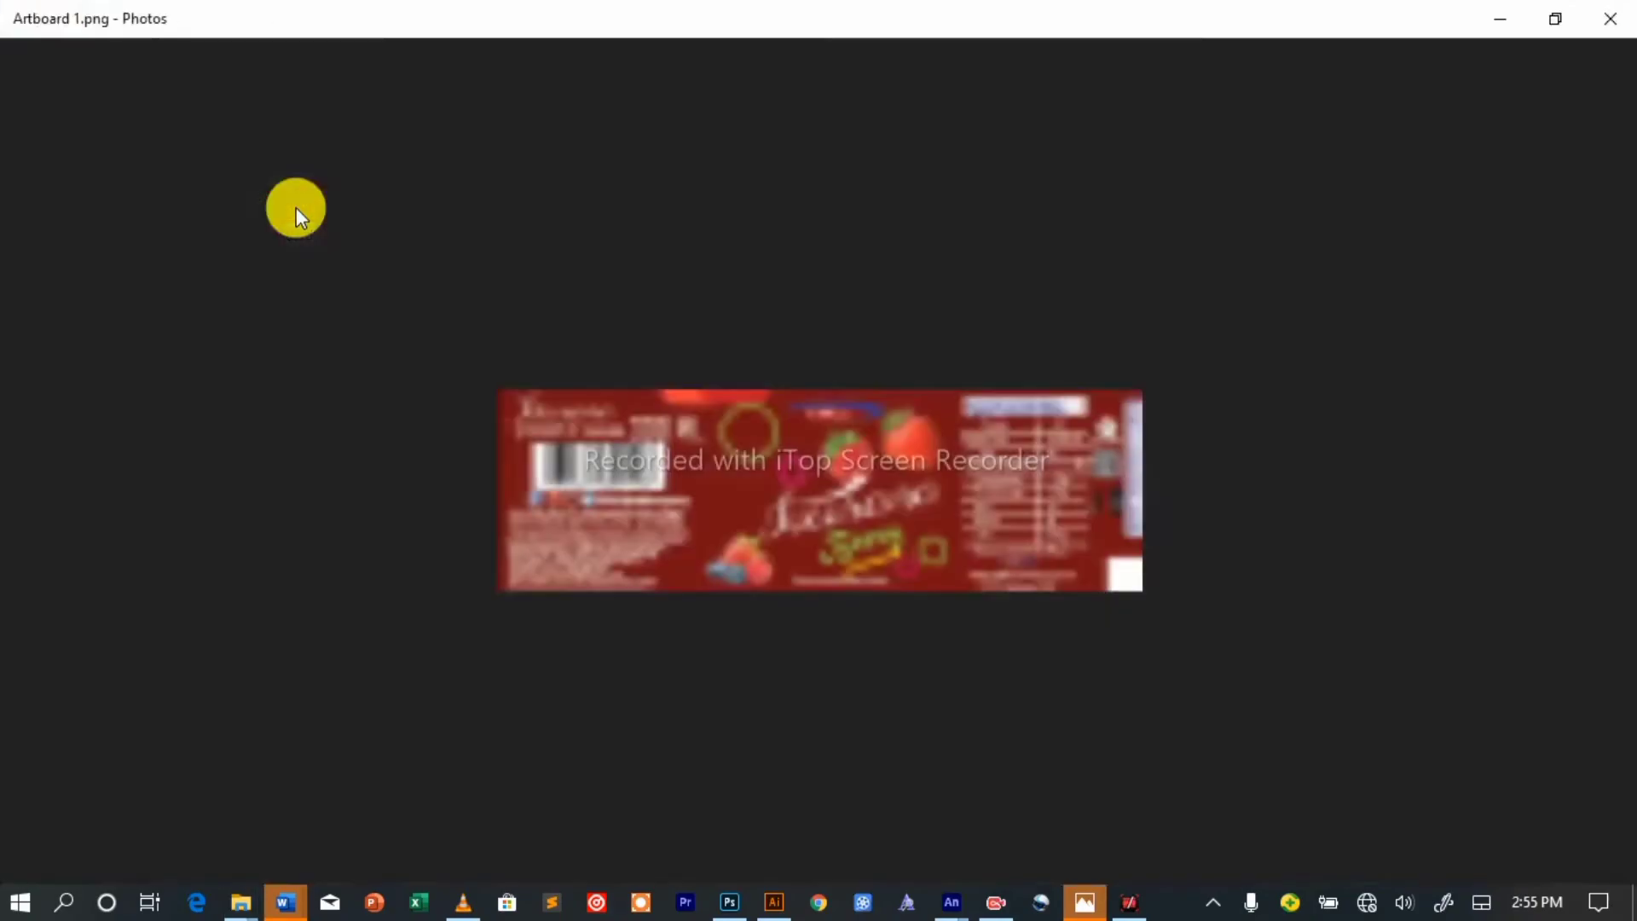
pyautogui.press('Right')
# Launch the Snipping Tool and start a new snip.
pyautogui.click(66, 900)
pyautogui.write('s')
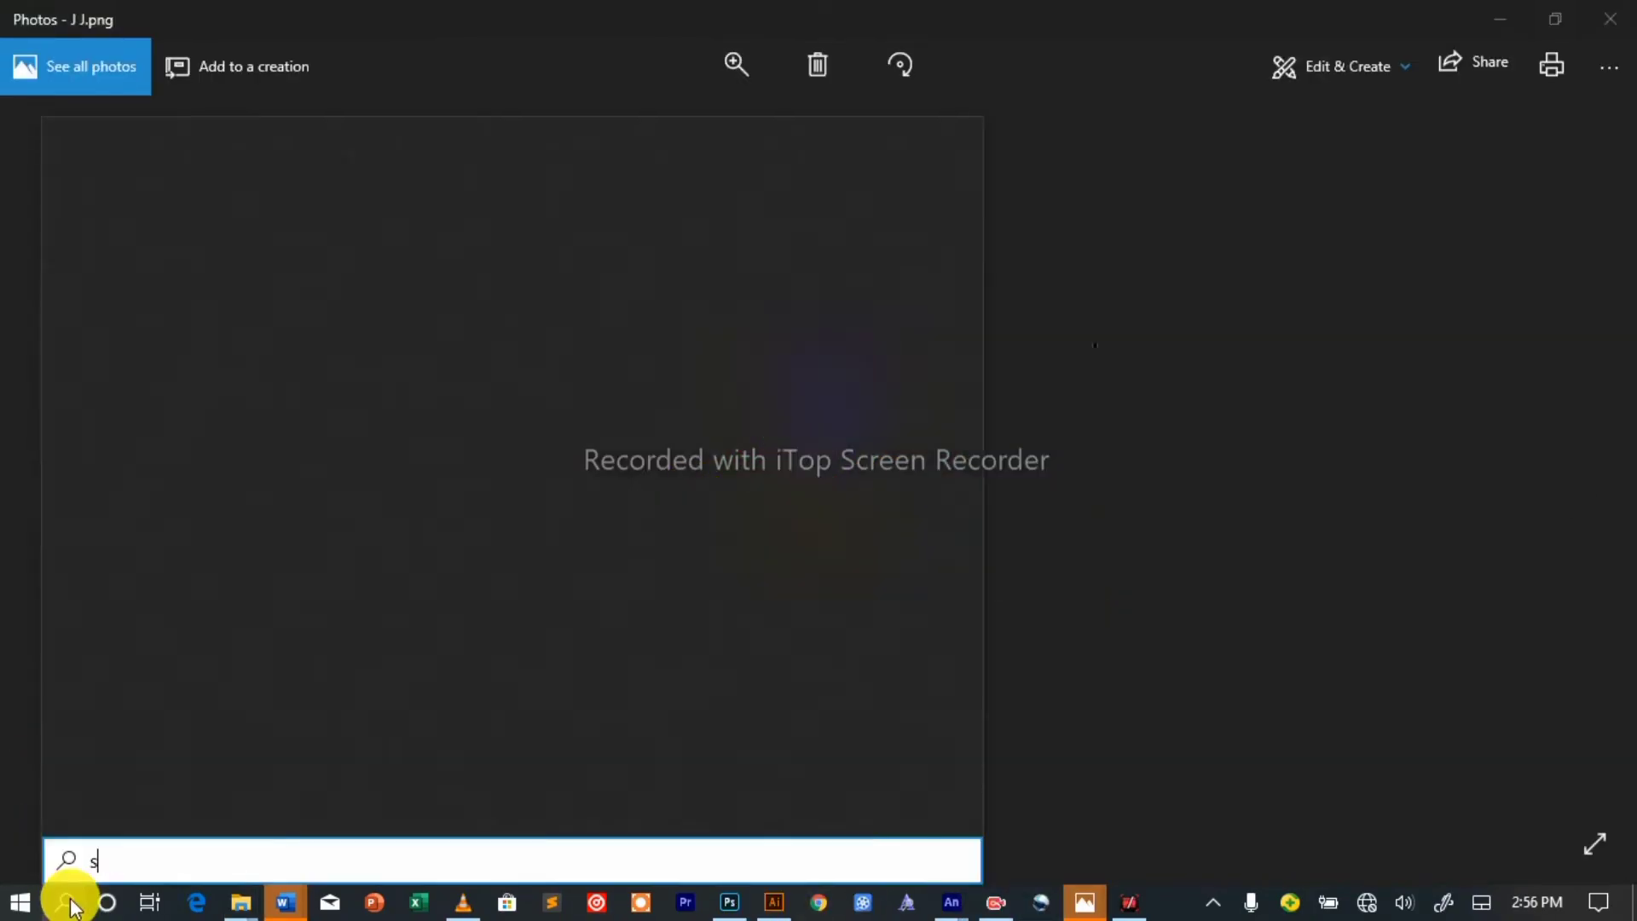
pyautogui.write('nap')
pyautogui.click(189, 258)
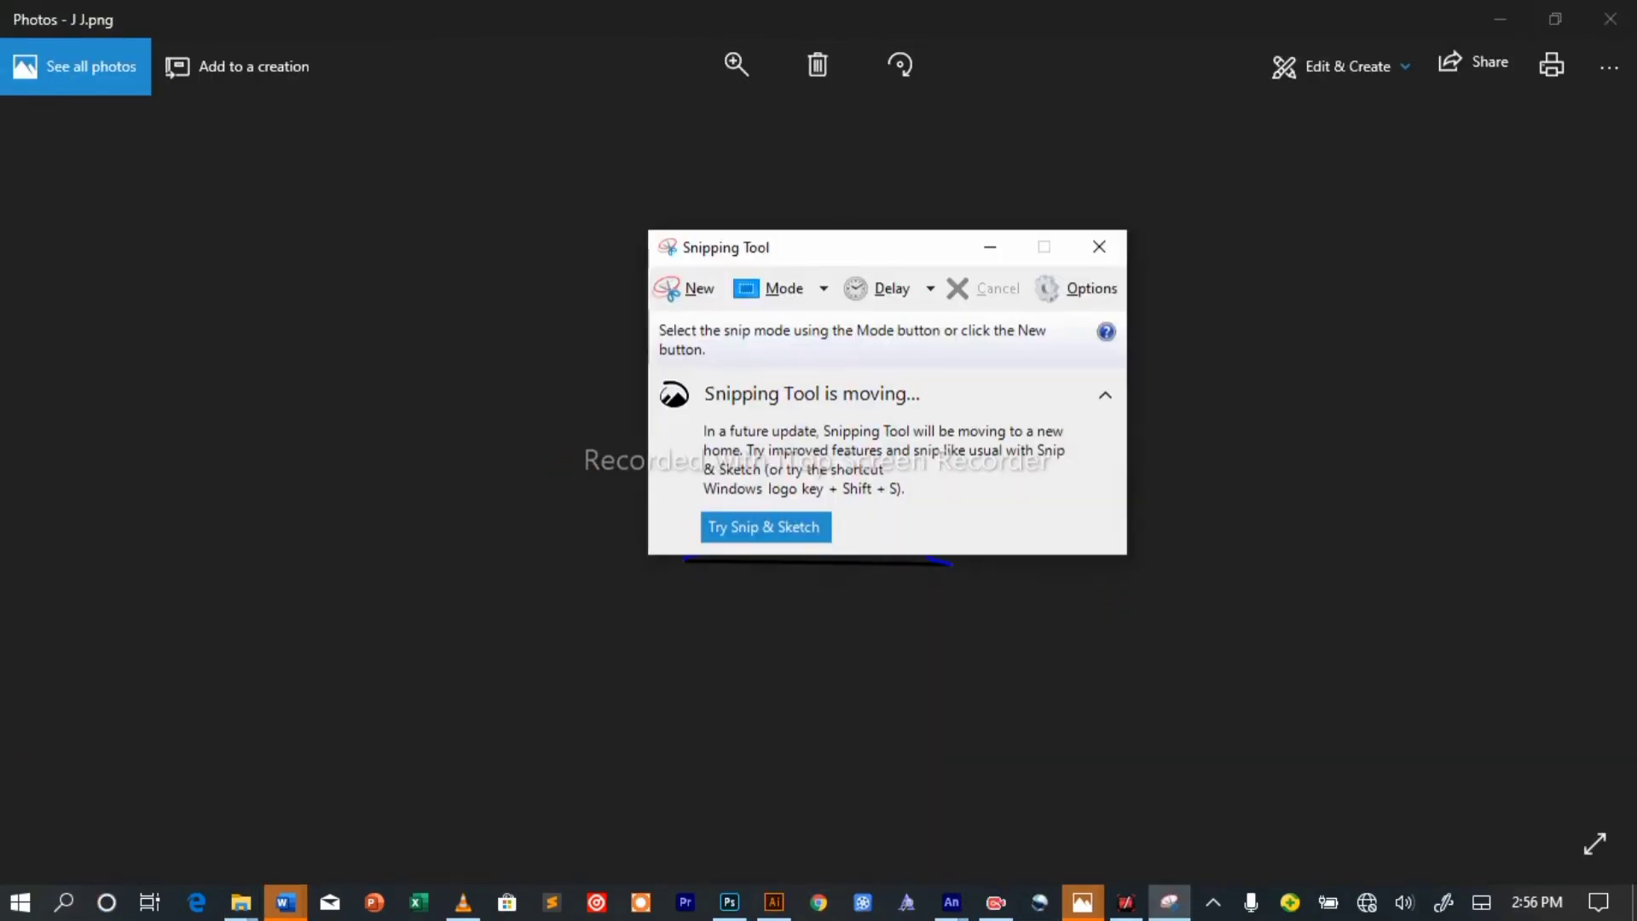
pyautogui.click(749, 291)
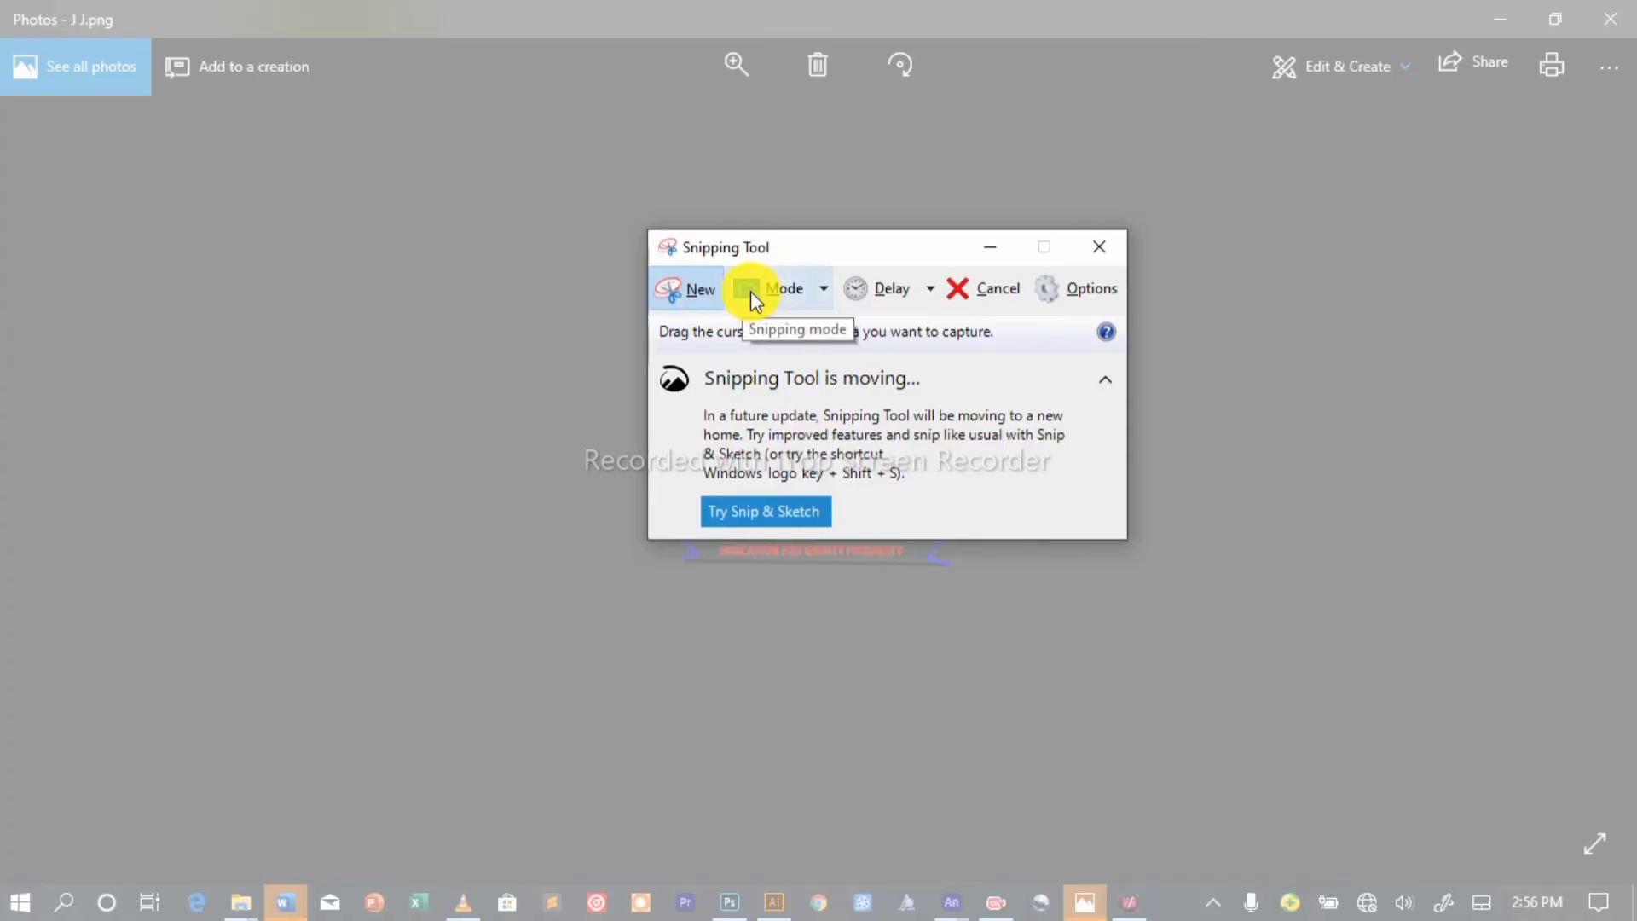
# Return to the label in Illustrator, capture nearly the whole screen as a snip and save it.
pyautogui.click(774, 902)
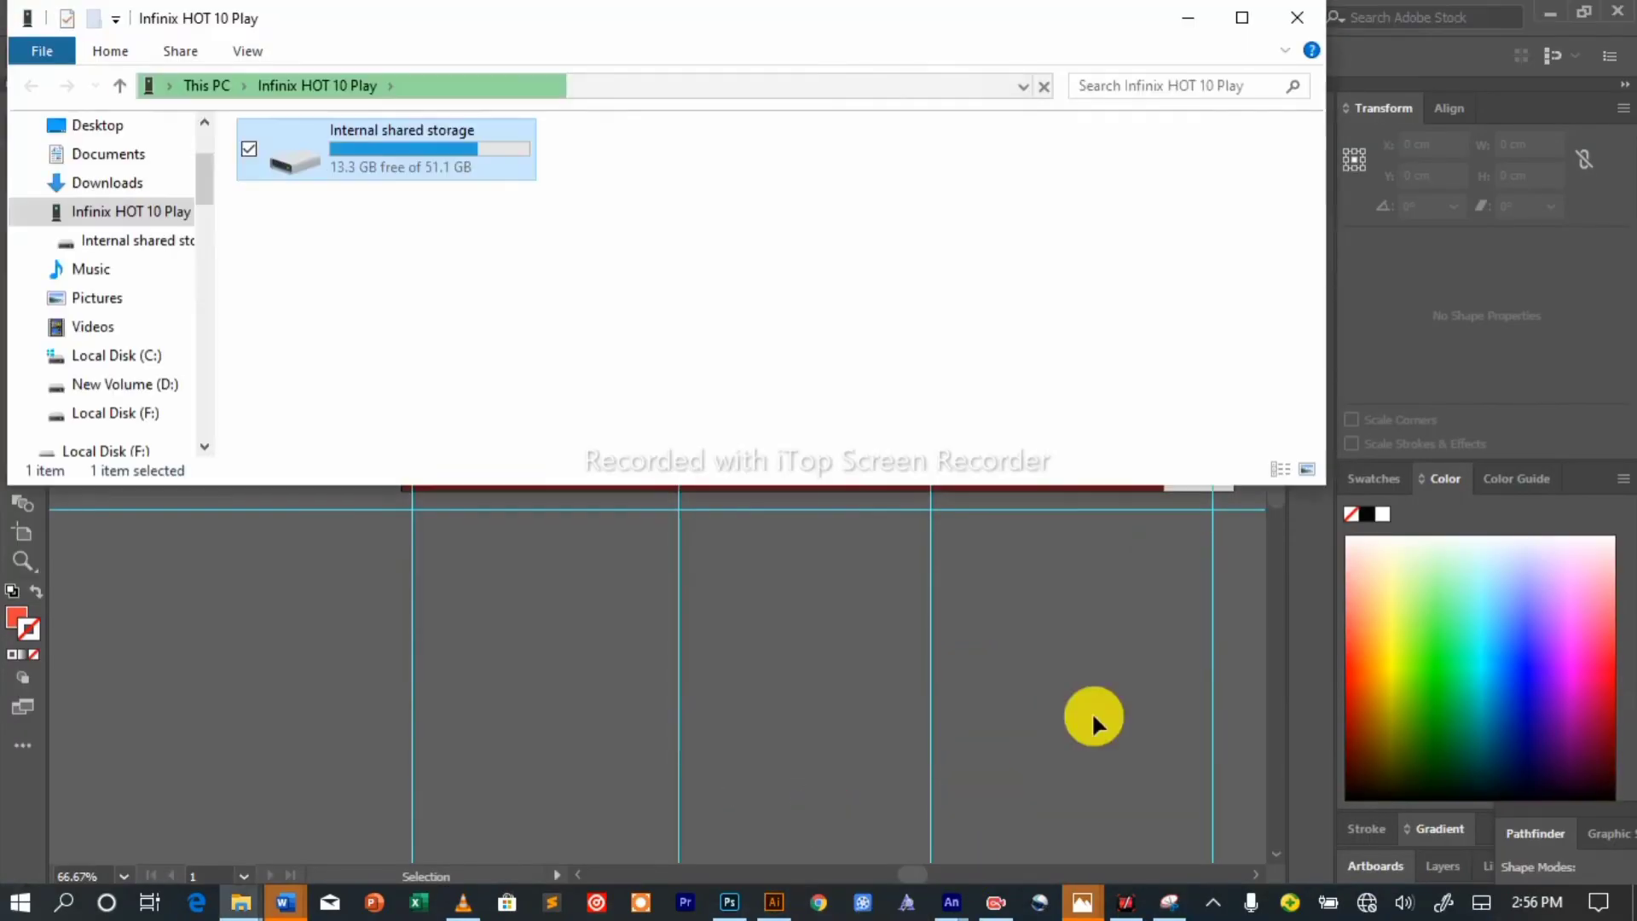
pyautogui.click(774, 902)
pyautogui.hscroll(4, 862, 537)
pyautogui.scroll(1, 937, 549)
pyautogui.click(1164, 902)
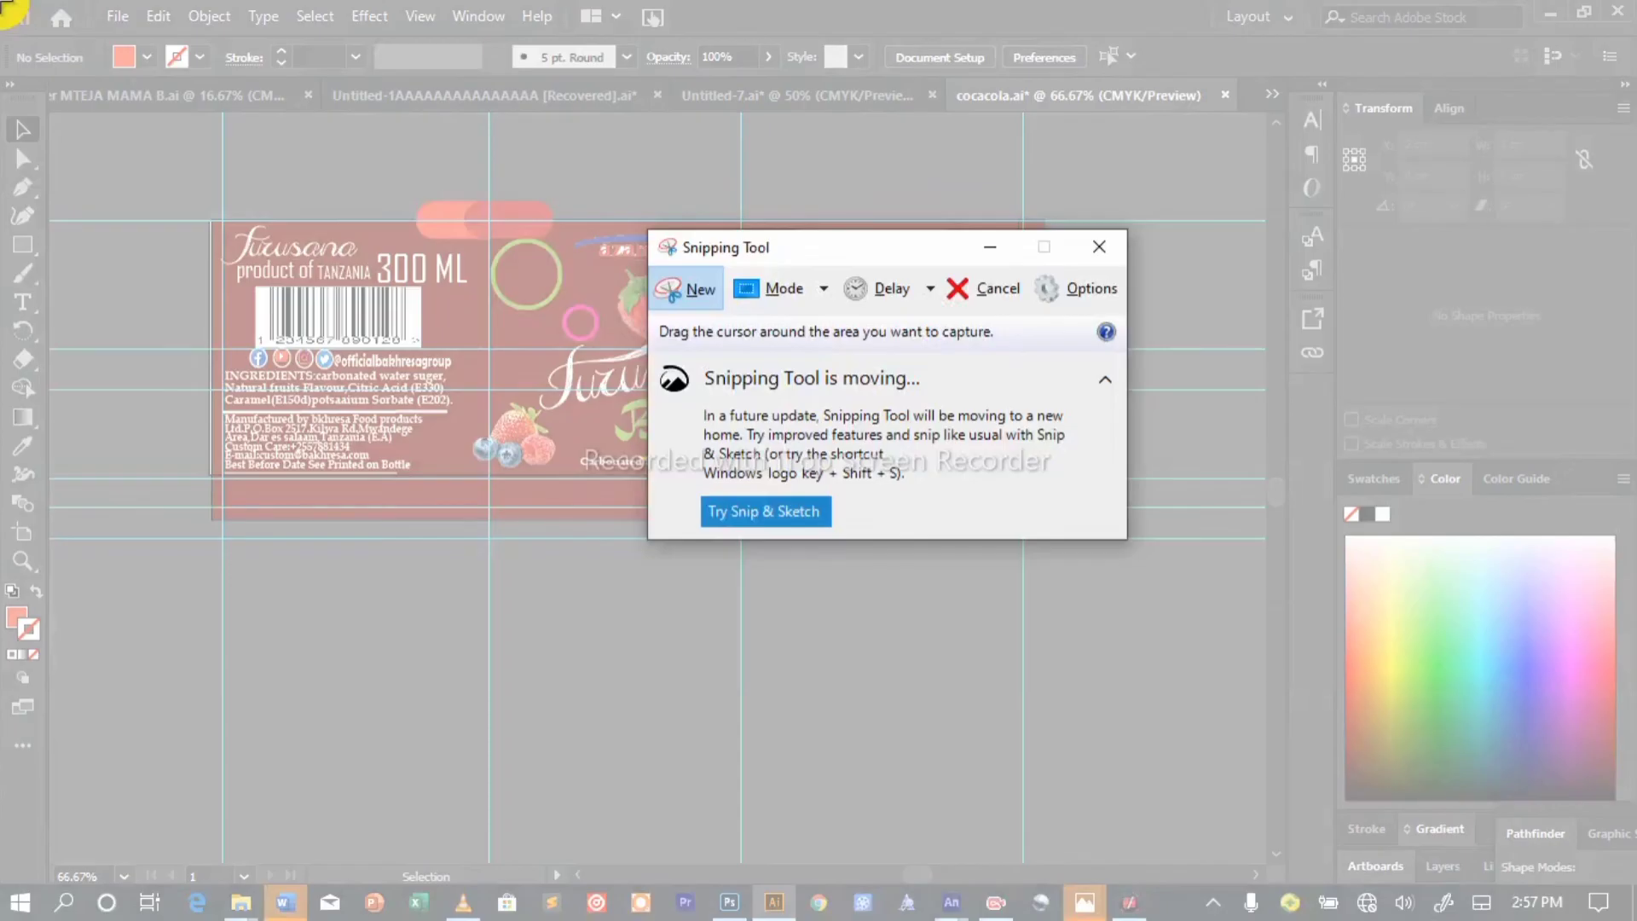
pyautogui.moveTo(9, 15); pyautogui.dragTo(1620, 904)
pyautogui.click(26, 47)
pyautogui.click(79, 116)
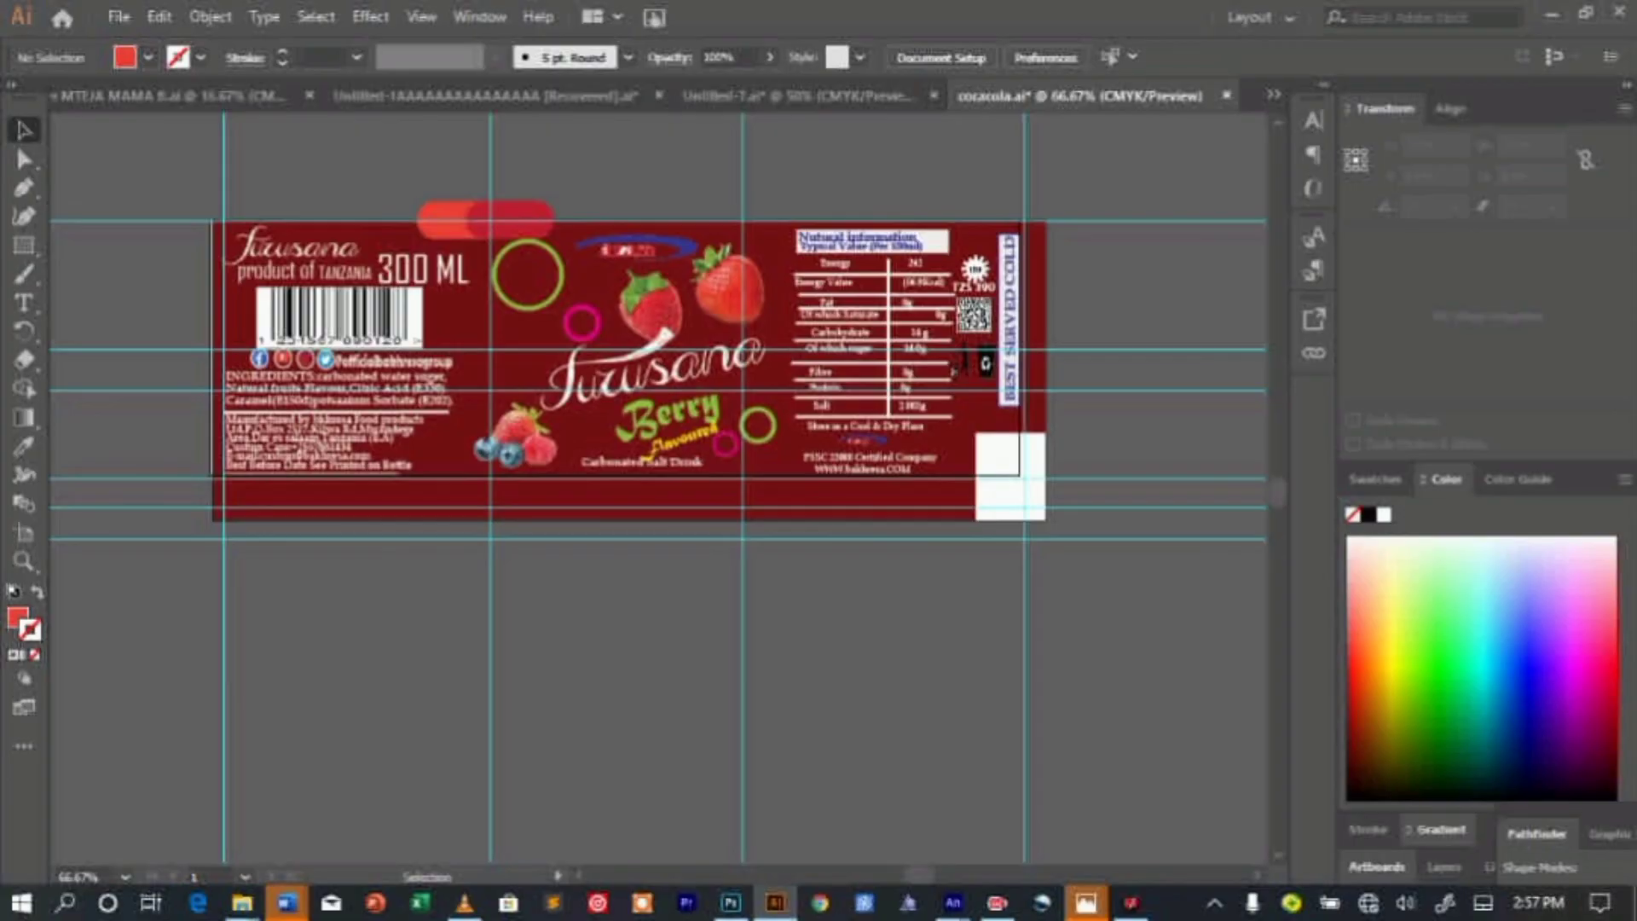